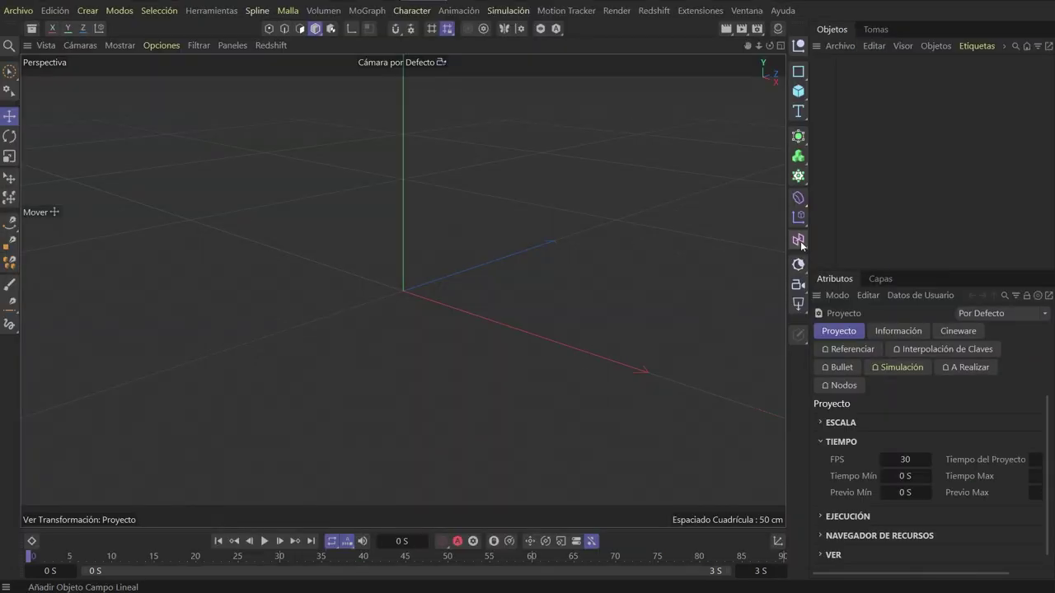
Add a Cubo and round its edges with a 20 cm Canto radius
left_click(801, 245)
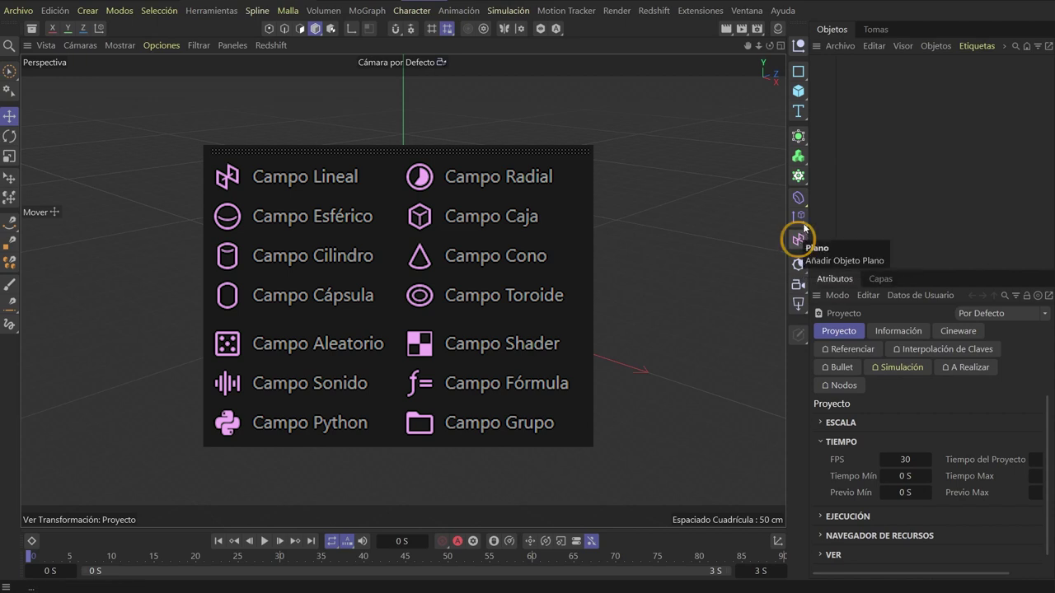
left_click(801, 242)
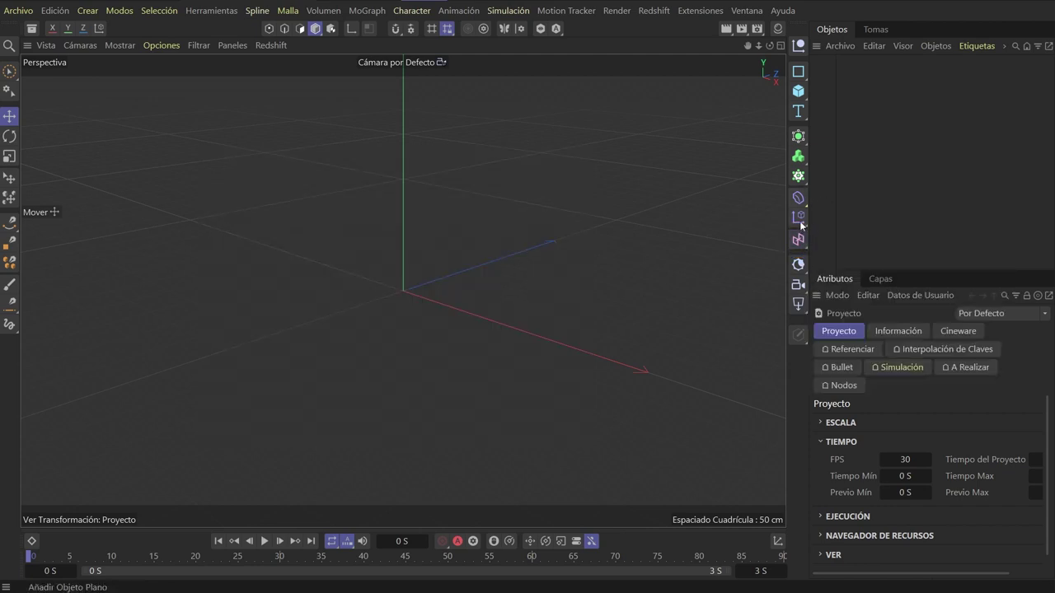
left_click(798, 90)
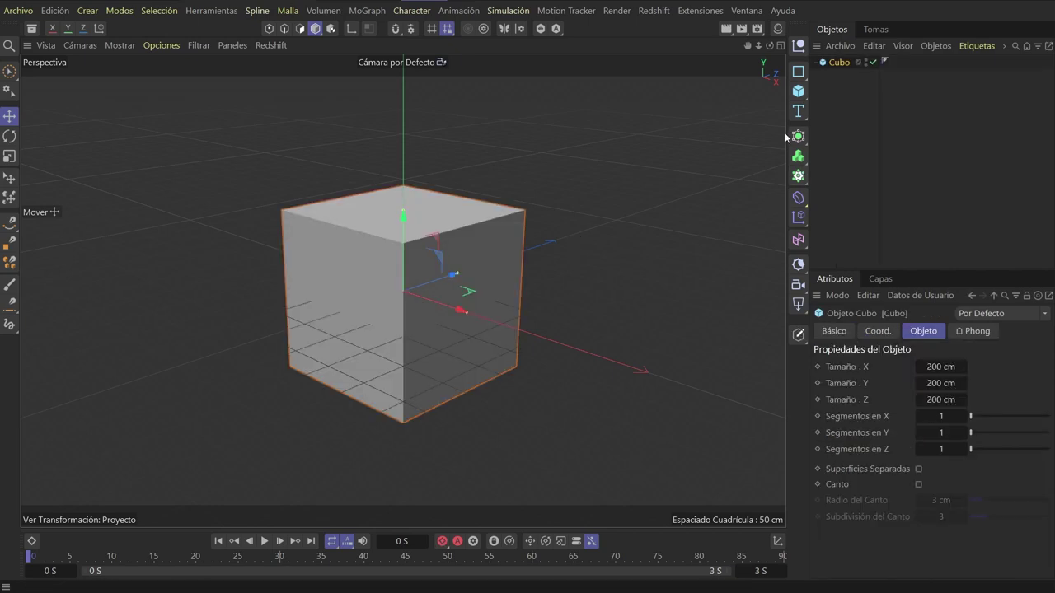
left_click(918, 483)
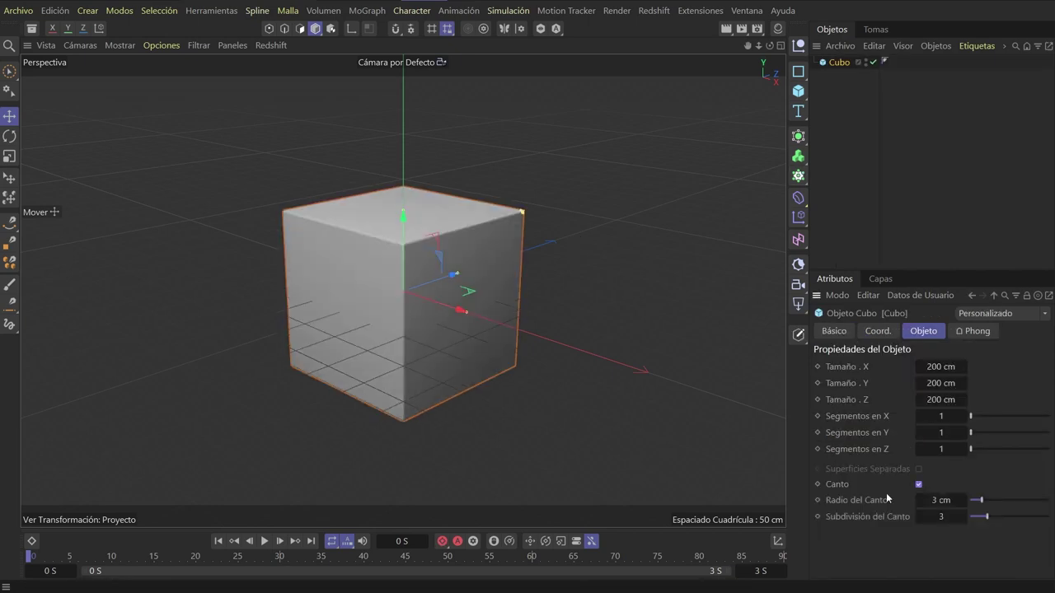
left_click(940, 500)
type("10")
key("Return")
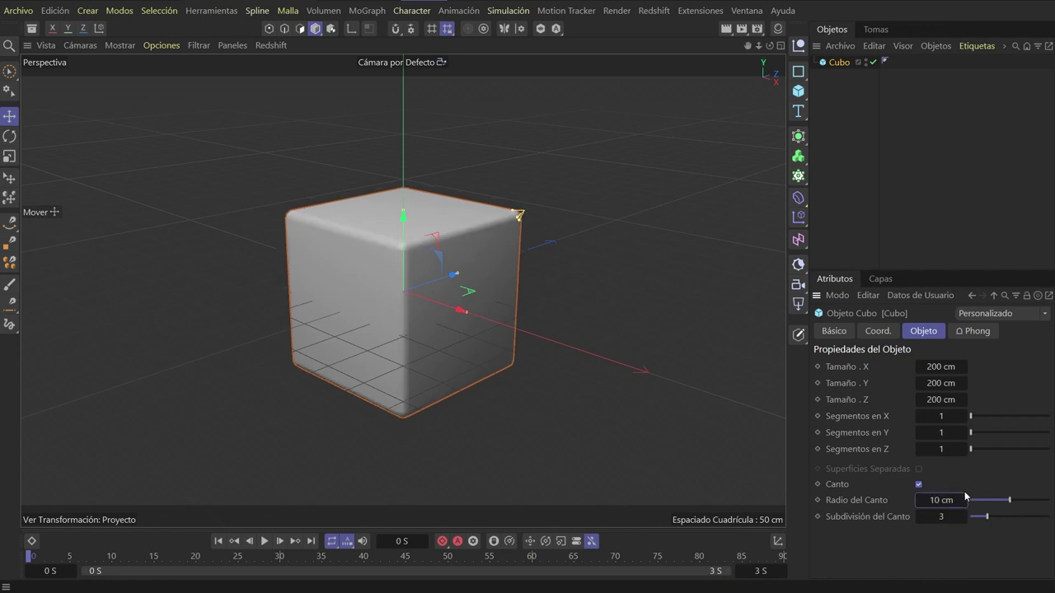
left_click(942, 500)
type("20")
key("Return")
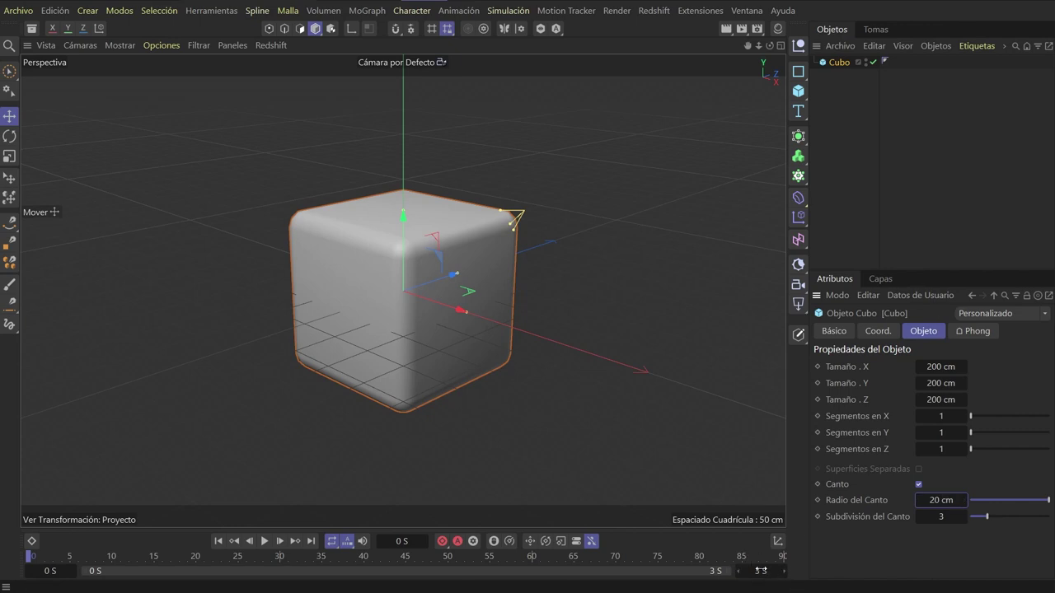
Raise the cube to Y 100 cm
left_click(777, 541)
left_click(840, 552)
type("100")
key("Return")
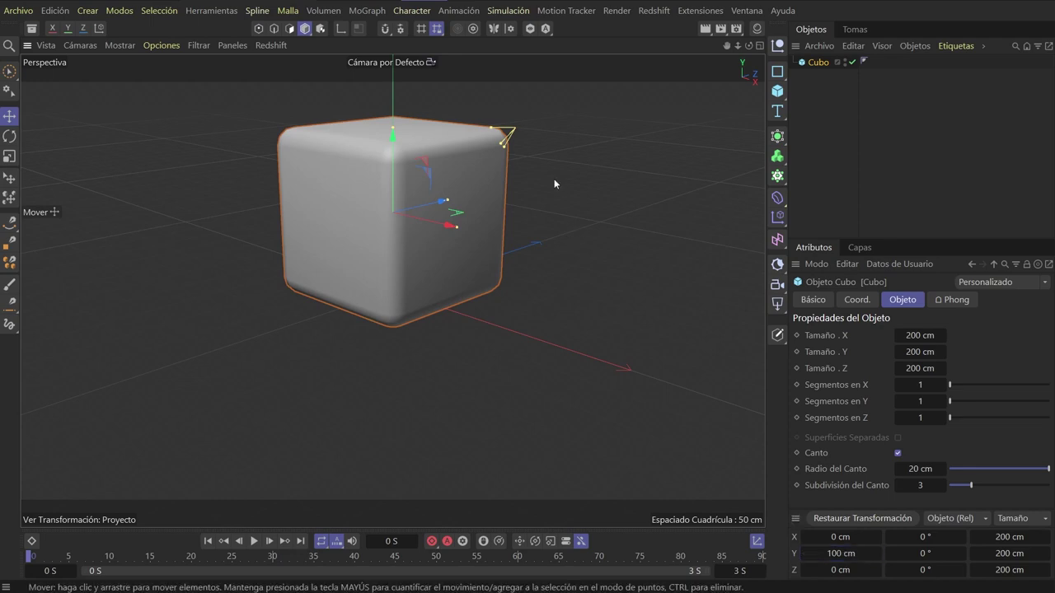
Switch the viewport display to Sombreado Gouraud (Líneas) to show wireframe lines
mouse_move(555, 184)
left_mouse_down("alt")
mouse_move(532, 227)
mouse_move(493, 255)
left_mouse_up("alt")
scroll(488, 262, "up", 3)
left_click(120, 47)
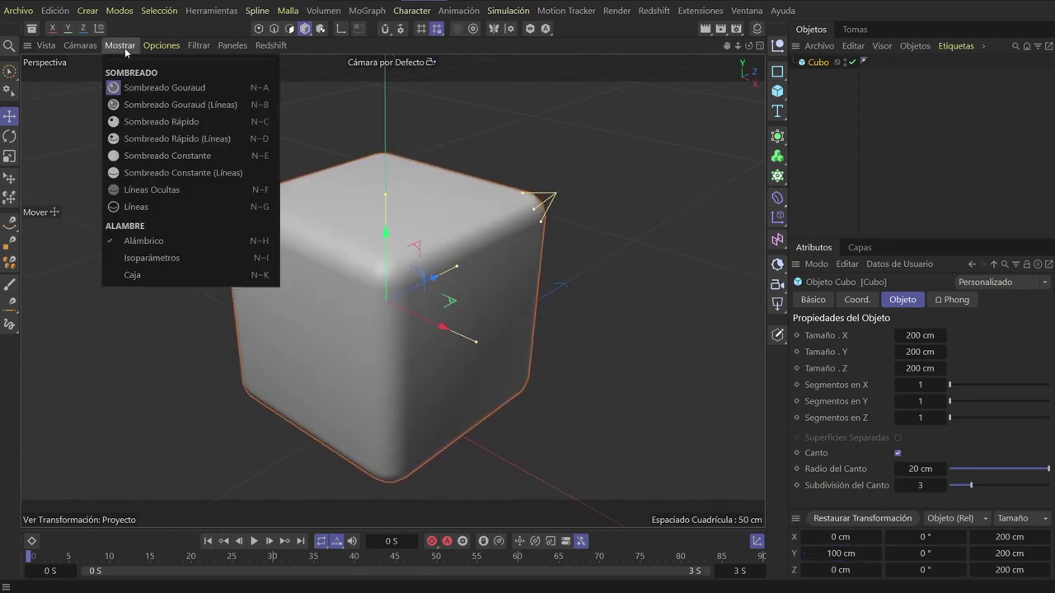
left_click(153, 106)
mouse_move(502, 282)
left_mouse_down("alt")
mouse_move(536, 221)
mouse_move(563, 233)
mouse_move(626, 227)
mouse_move(510, 238)
left_mouse_up("alt")
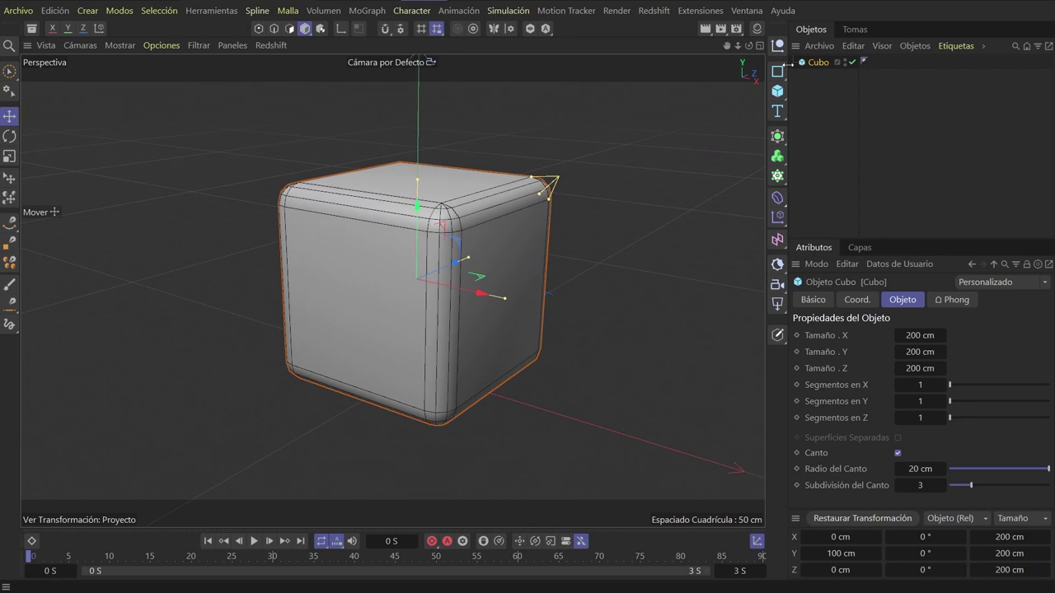
left_click(776, 198)
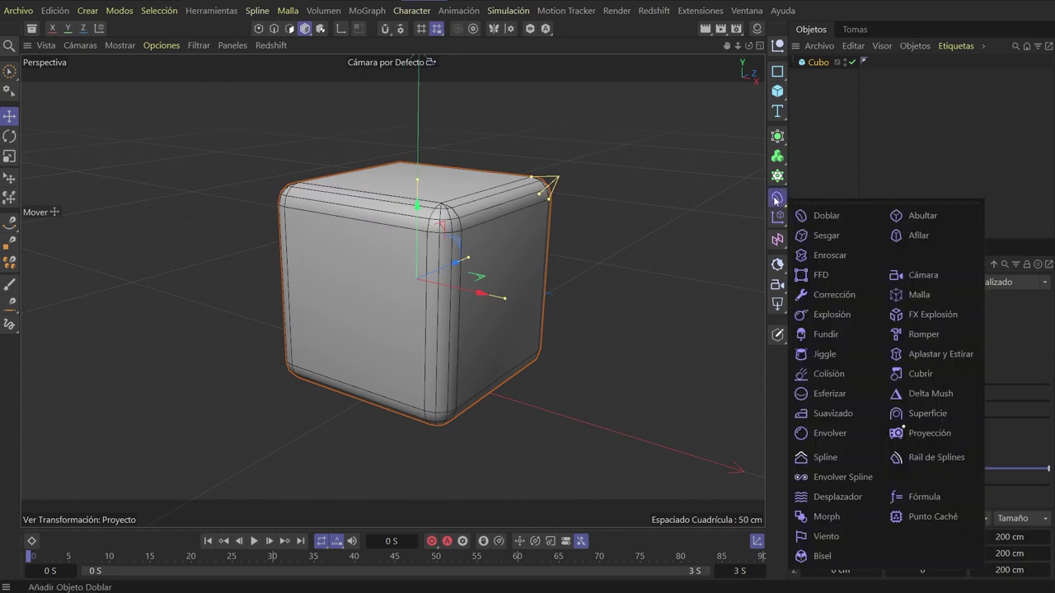
Nest a Desplazador under the Cubo and drive it with a Ruido noise shader
left_click(838, 497)
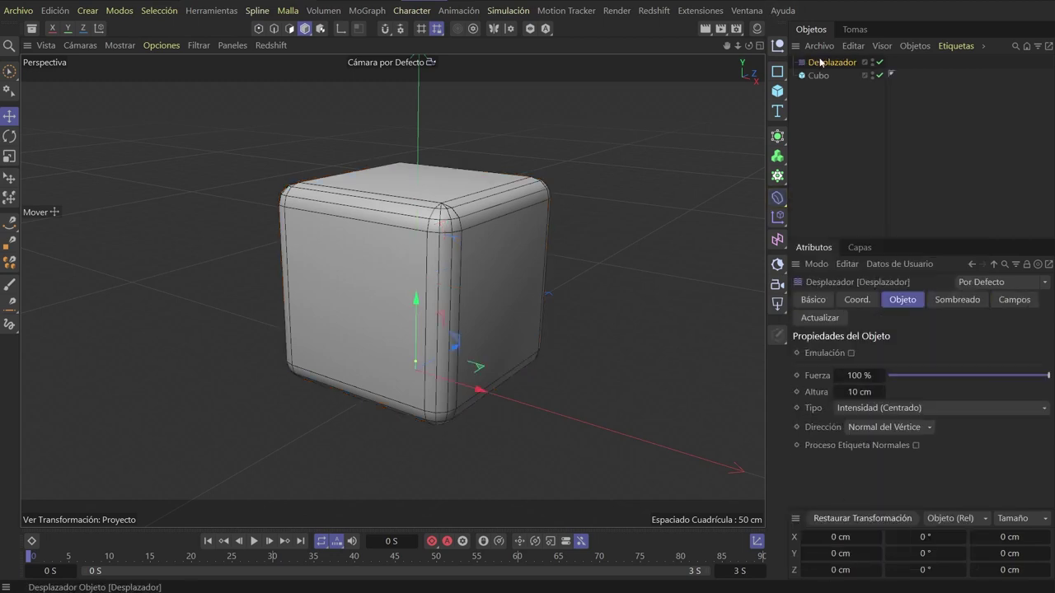
left_click_drag(835, 93, 814, 74)
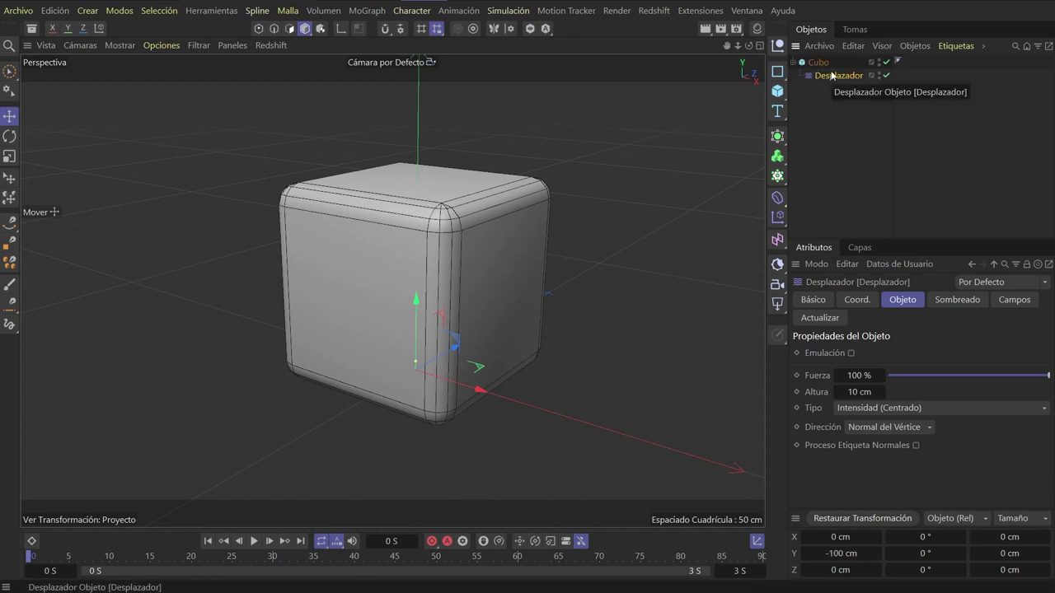
left_click(954, 301)
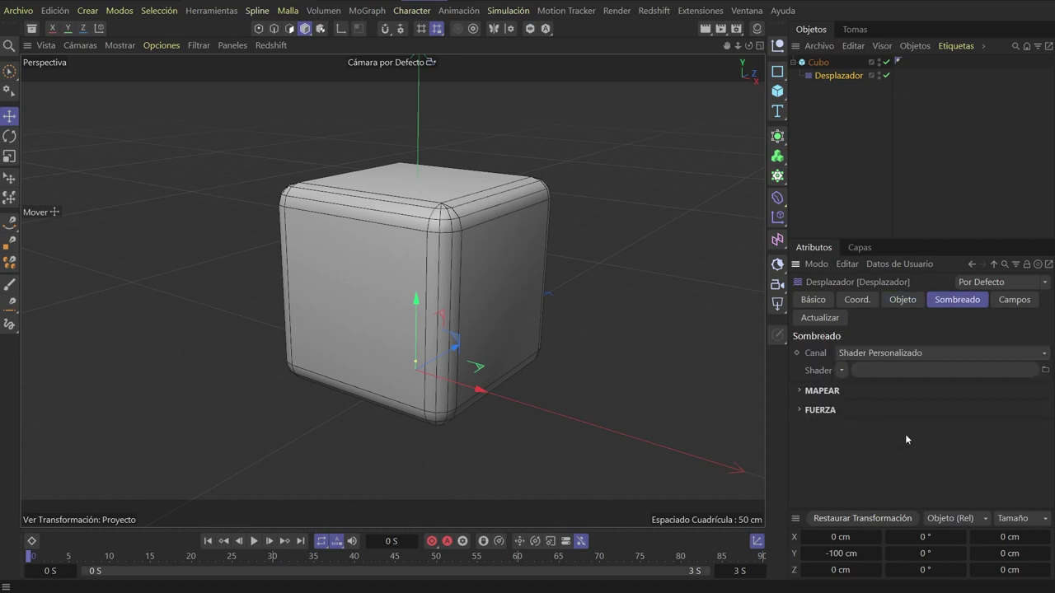
left_click(841, 371)
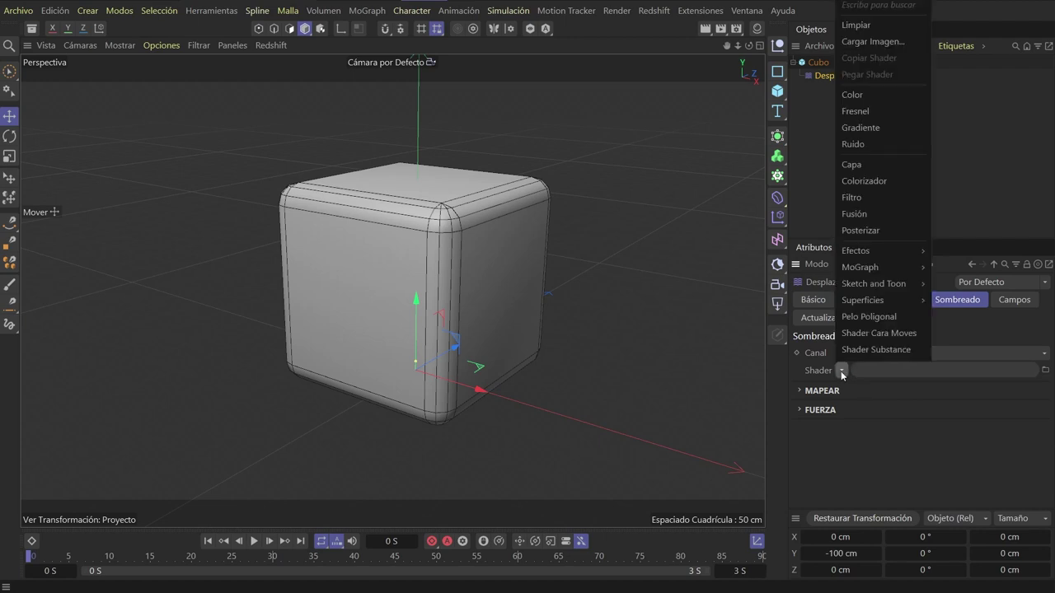
left_click(877, 145)
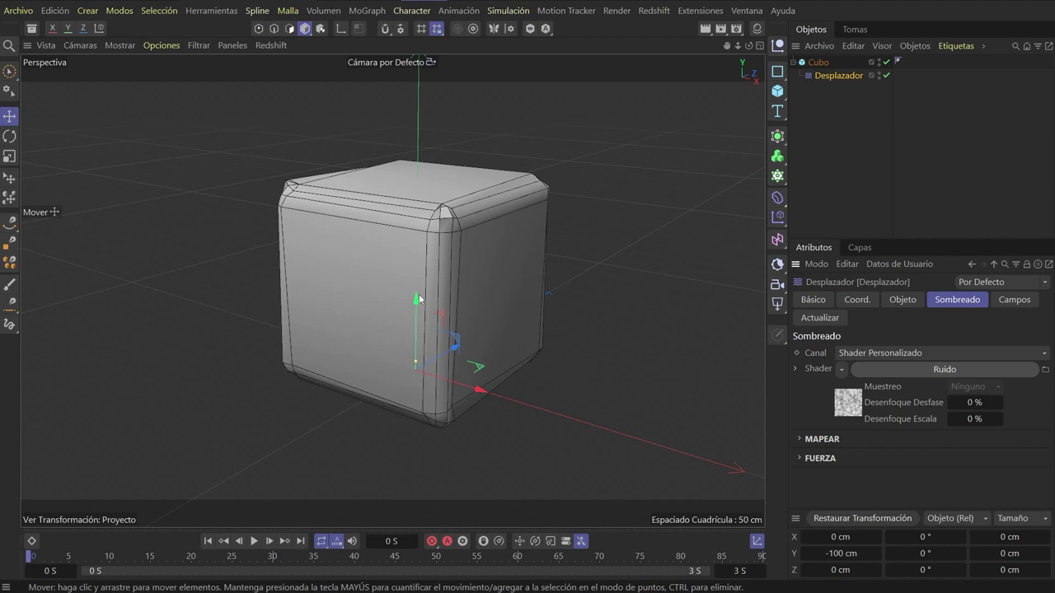
mouse_move(464, 229)
left_mouse_down("alt")
mouse_move(577, 238)
mouse_move(424, 205)
mouse_move(325, 235)
mouse_move(524, 229)
mouse_move(535, 215)
mouse_move(505, 234)
mouse_move(474, 227)
mouse_move(450, 240)
mouse_move(474, 259)
mouse_move(479, 238)
left_mouse_up("alt")
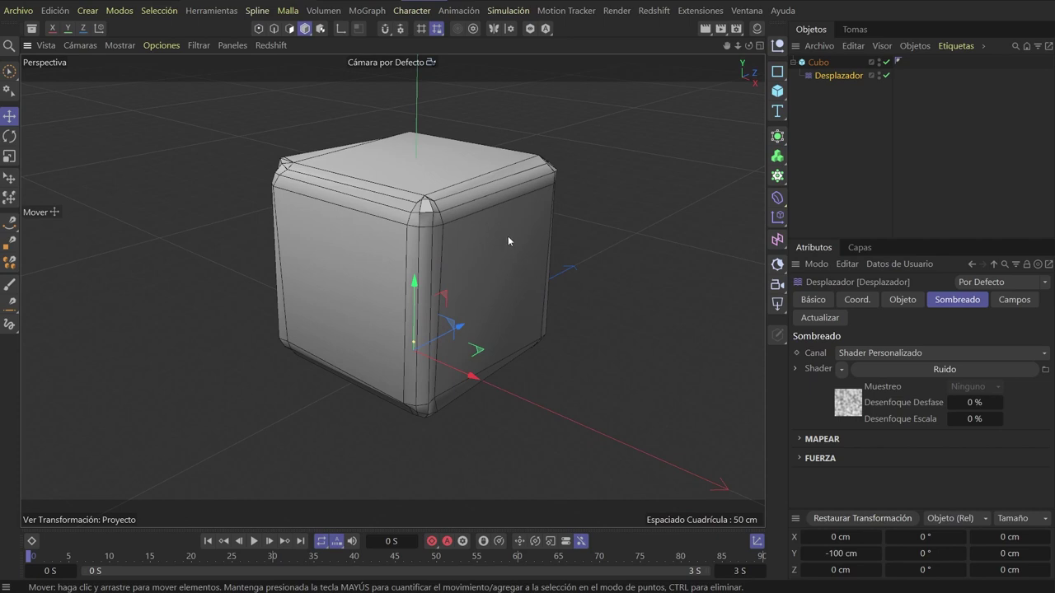
Increase the cube's X, Y and Z segments, first to 20 then to 50
left_click(818, 62)
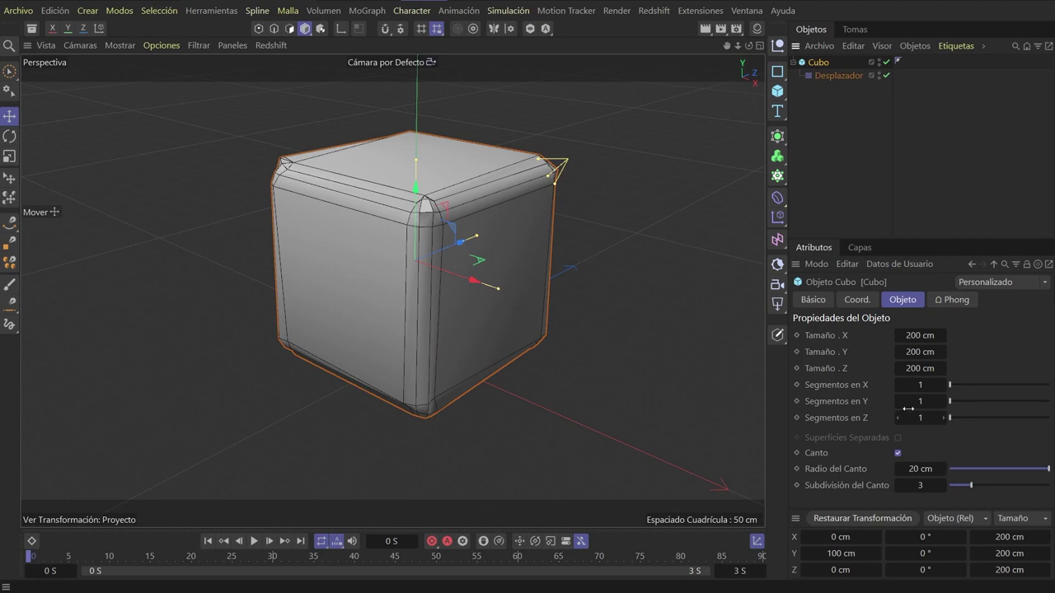
left_click(924, 387)
type("20")
key("Tab")
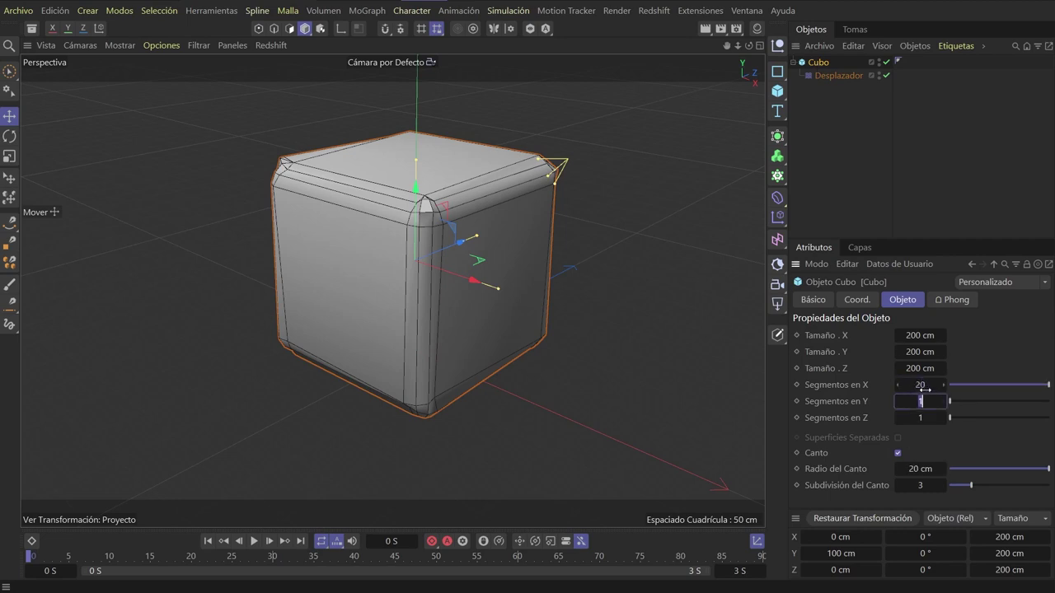
type("20")
key("Tab")
type("20")
key("Return")
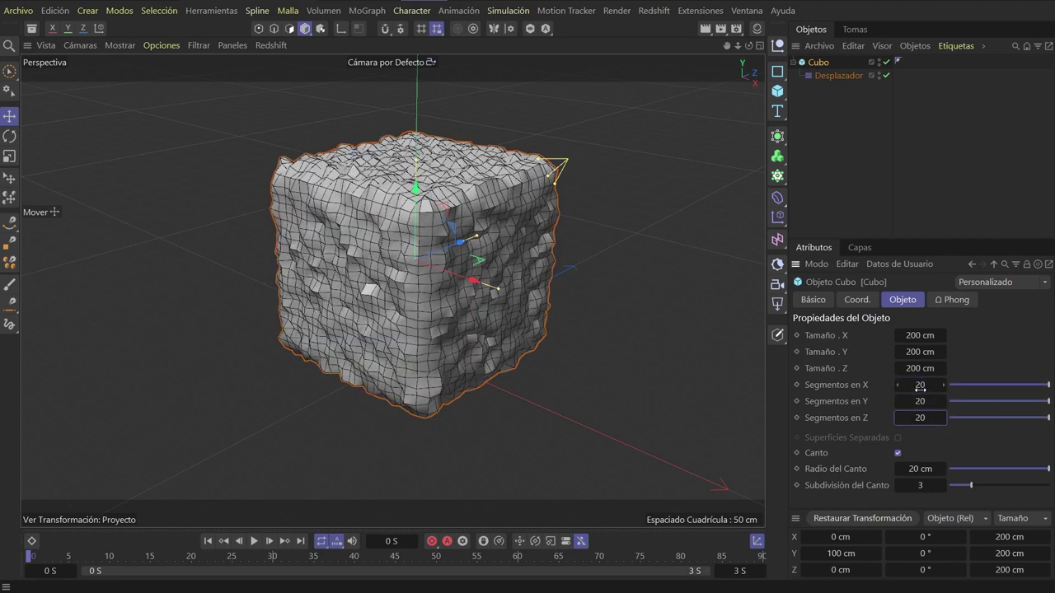
left_click(925, 383)
type("50")
key("Tab")
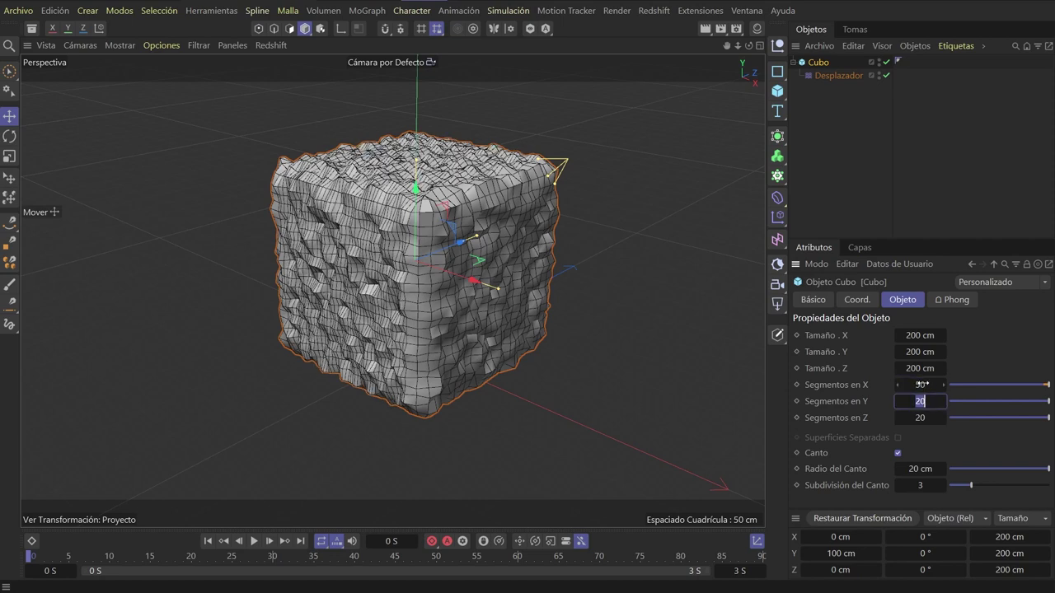
type("50")
key("Tab")
type("50")
key("Return")
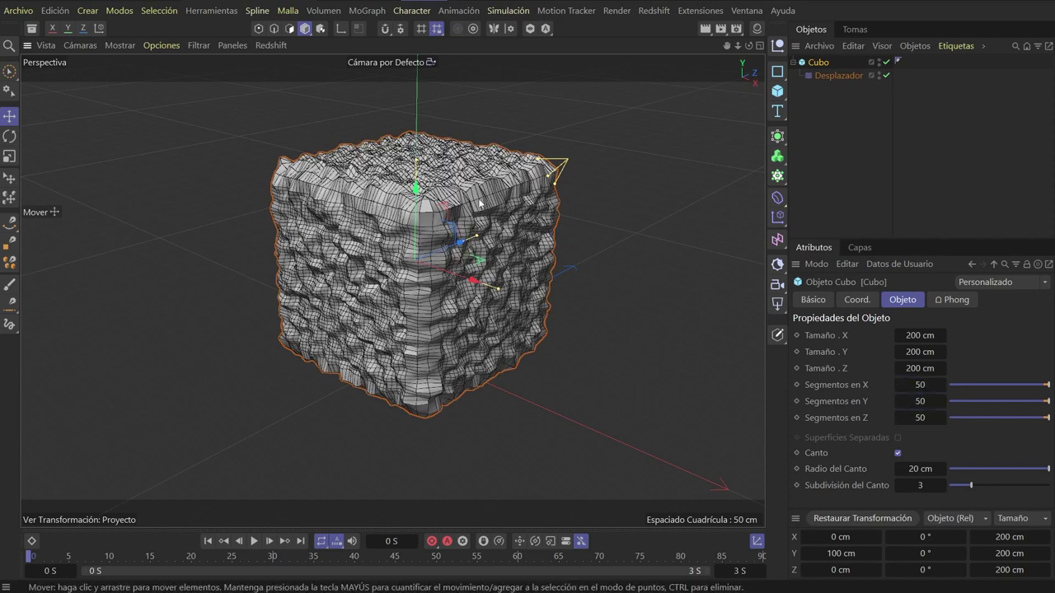
left_click_drag(511, 247, 533, 221, "alt")
scroll(533, 221, "up", 3)
scroll(533, 221, "down", 5)
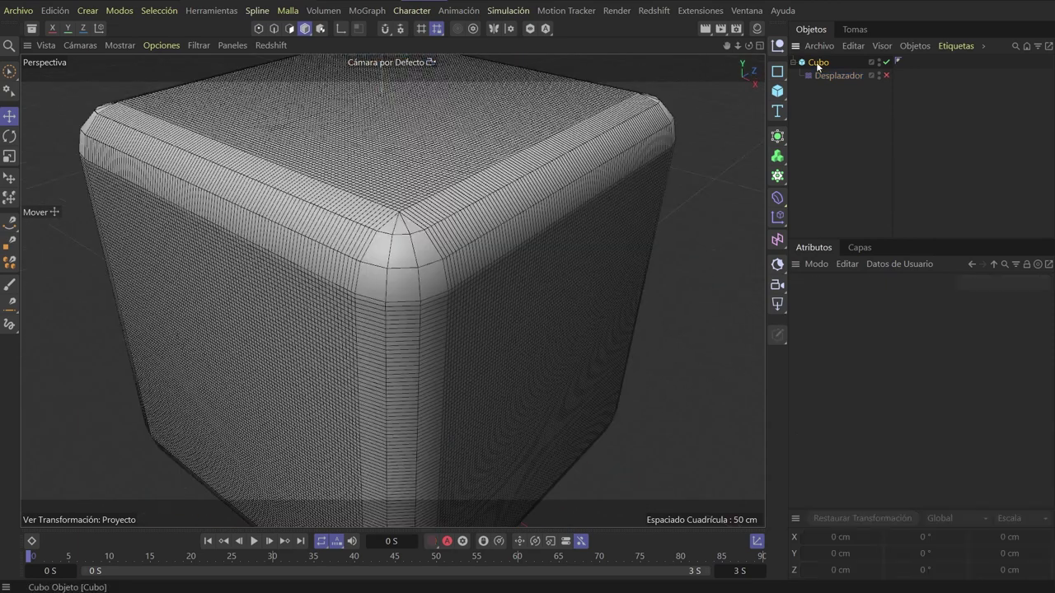
Raise the cube's Subdivisión del Canto to 8 and re-enable the Desplazador
left_click(819, 64)
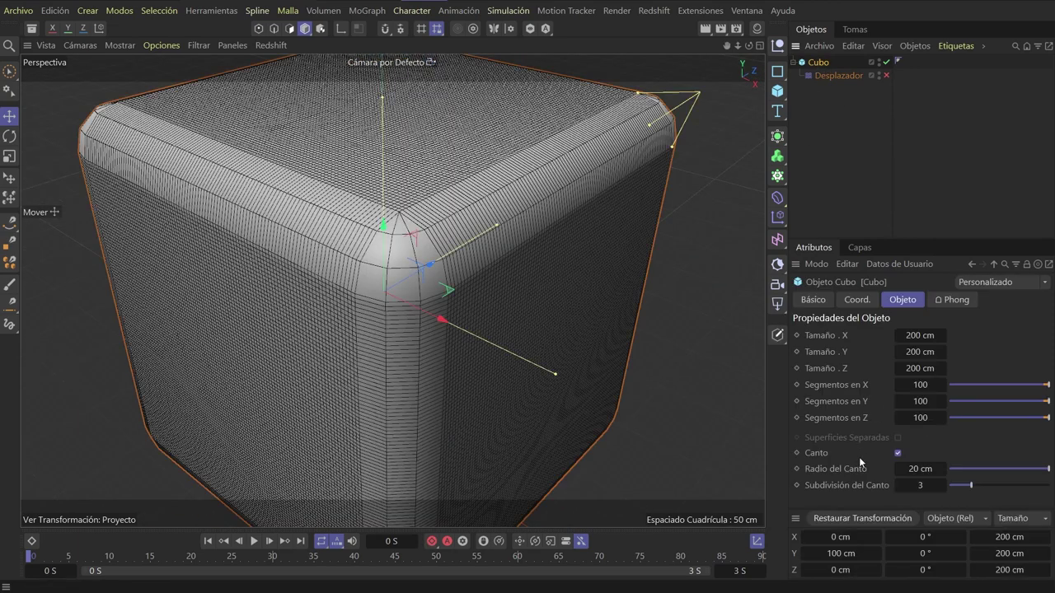
left_click_drag(971, 485, 1032, 488)
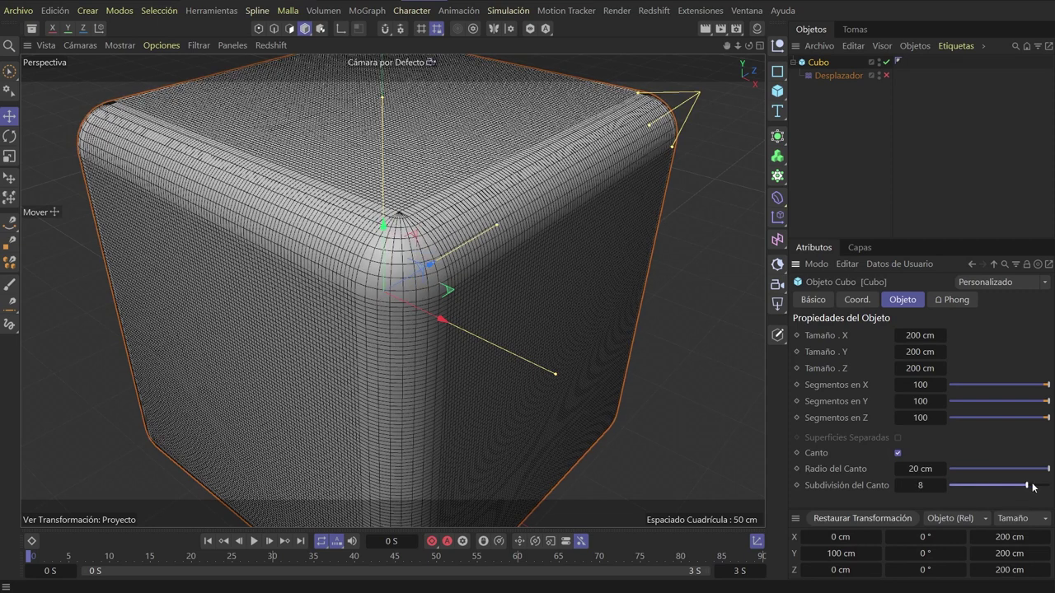
left_click(886, 75)
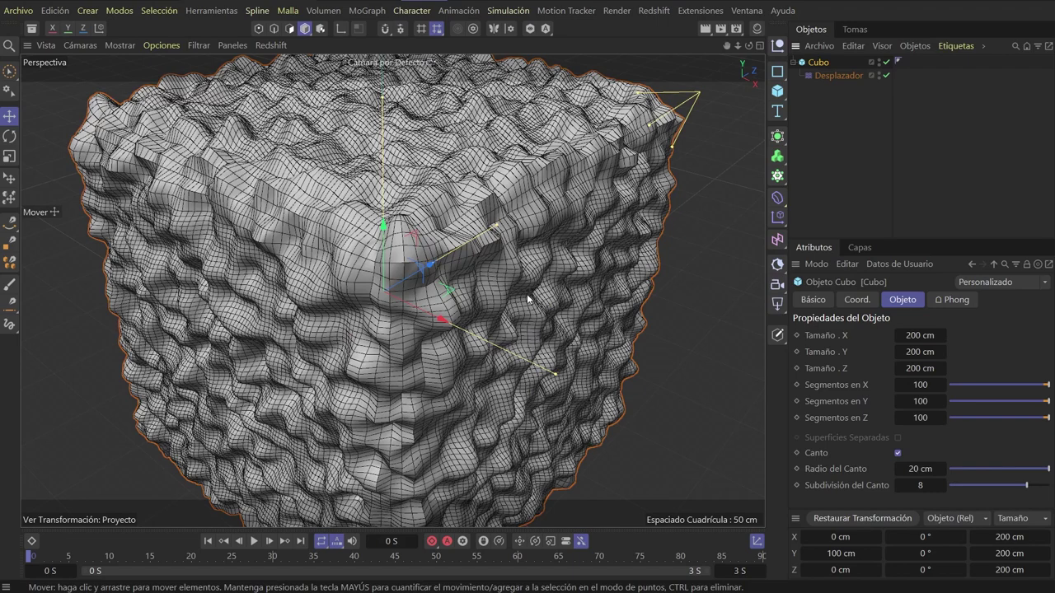
scroll(559, 308, "down", 5)
scroll(536, 301, "down", 2)
scroll(511, 293, "down", 2)
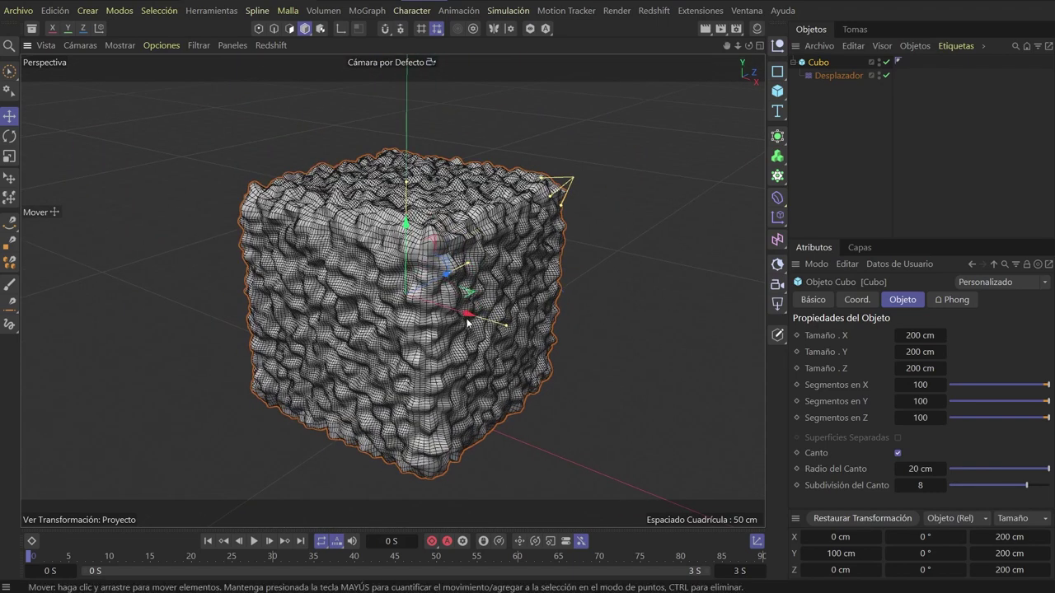
scroll(494, 292, "up", 2)
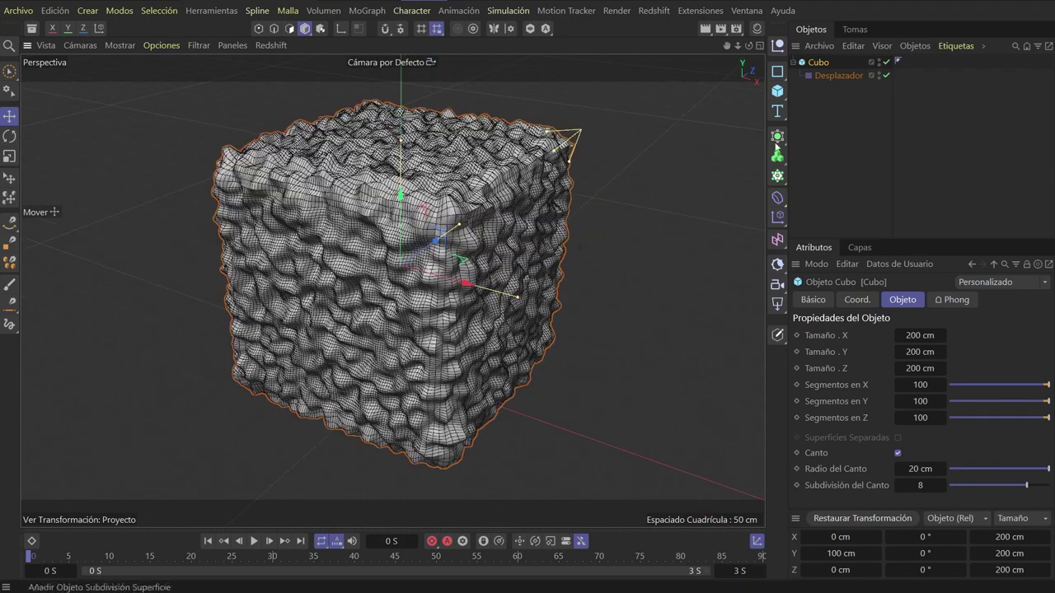
Open the displacer's Ruido shader settings in an enlarged floating Attributes window
left_click(828, 76)
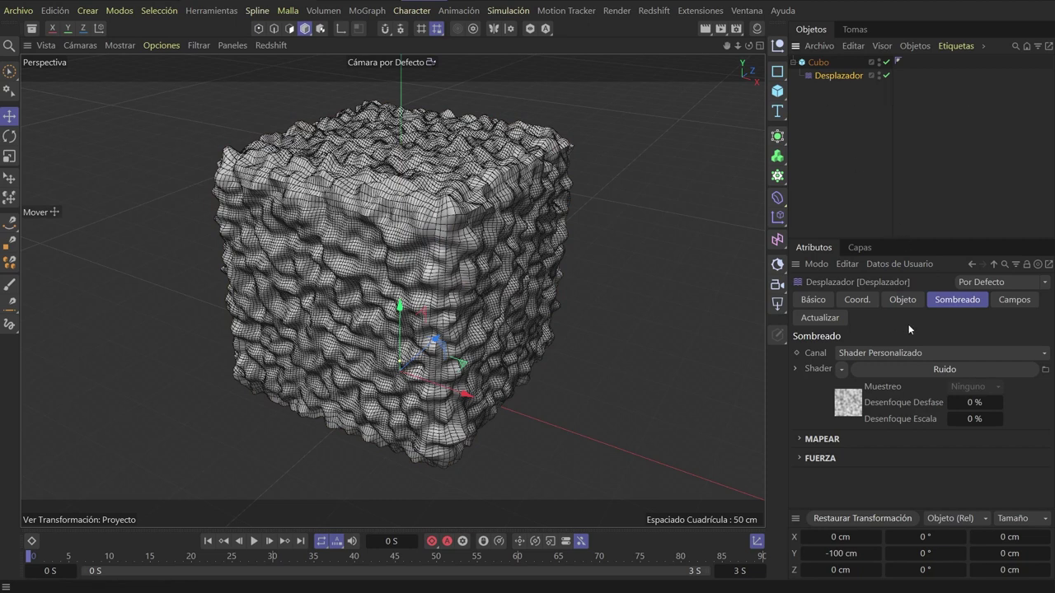
left_click(938, 368)
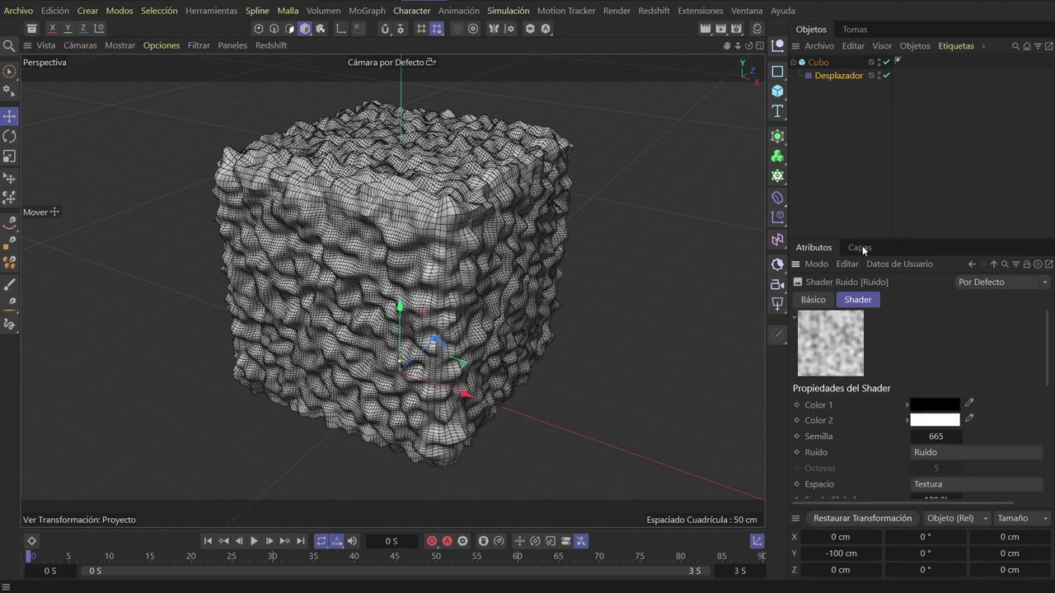
left_click(1049, 265)
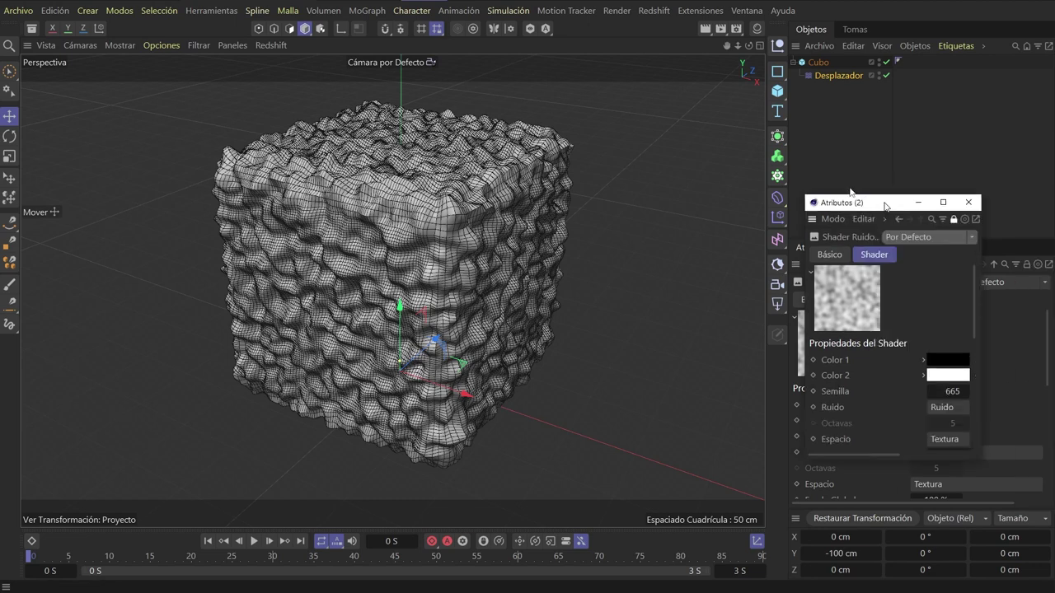
left_click_drag(848, 200, 673, 98)
left_click_drag(769, 353, 939, 527)
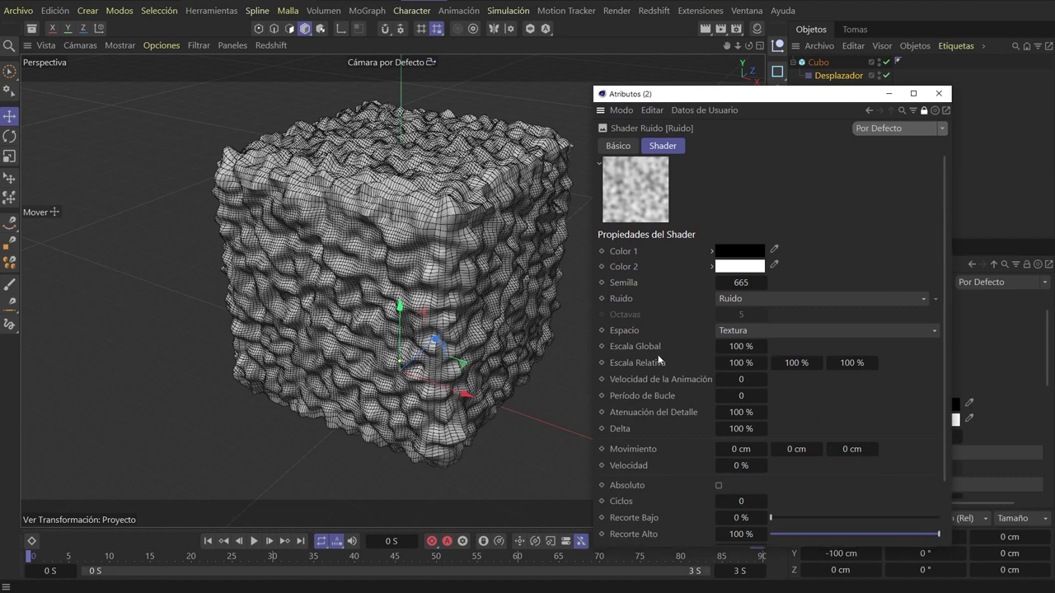
Set the noise's Escala Global to 300%
scroll(658, 356, "down", 3)
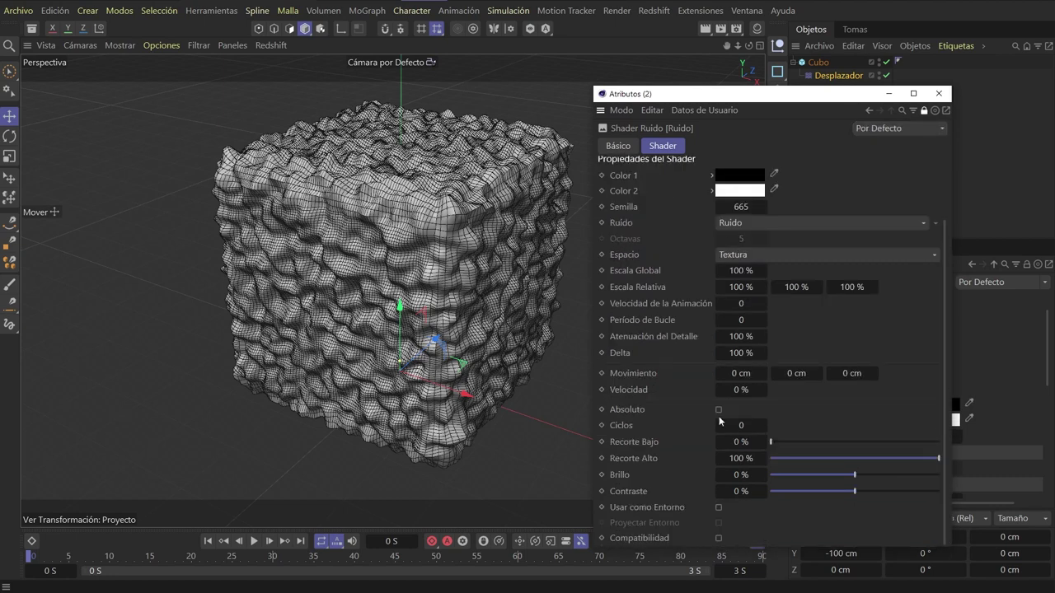
scroll(684, 310, "up", 2)
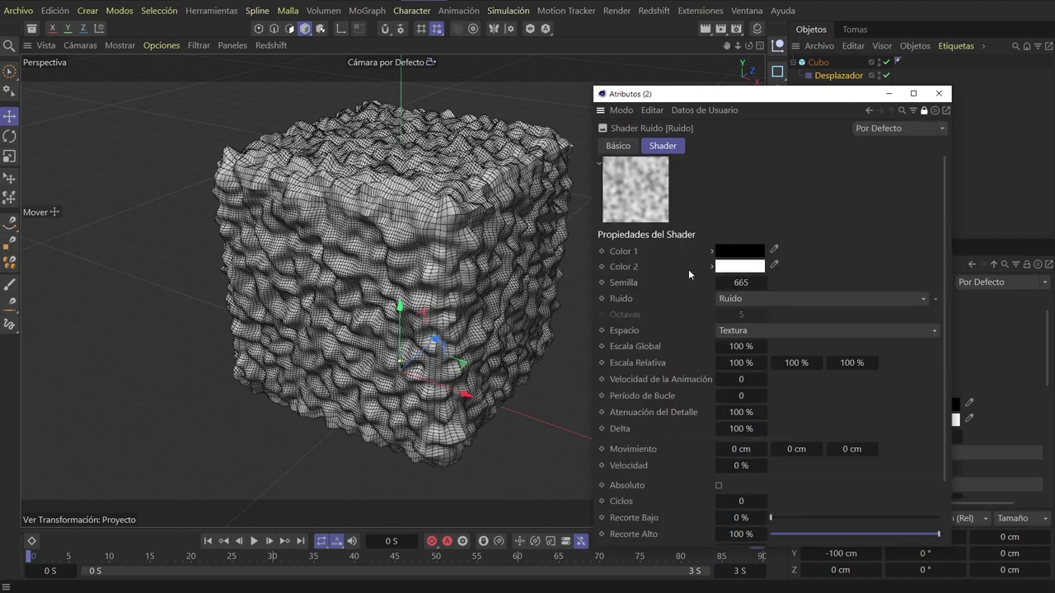
double_click(739, 346)
type("300")
key("Return")
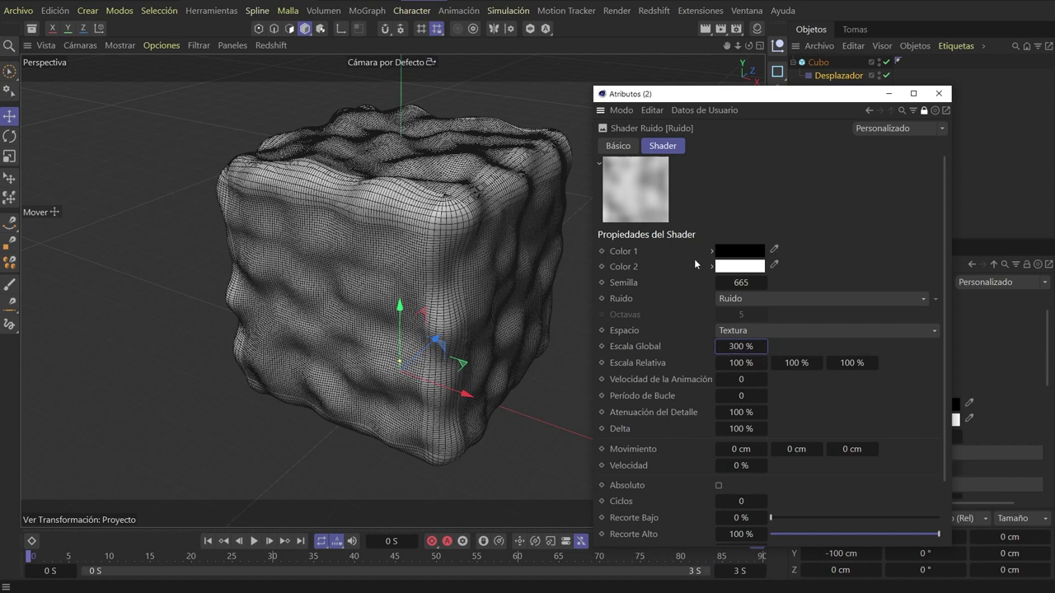
Clip the noise at Recorte Bajo 27% and Recorte Alto 62%, then close the floating window
mouse_move(740, 266)
left_click_drag(635, 85, 634, 1)
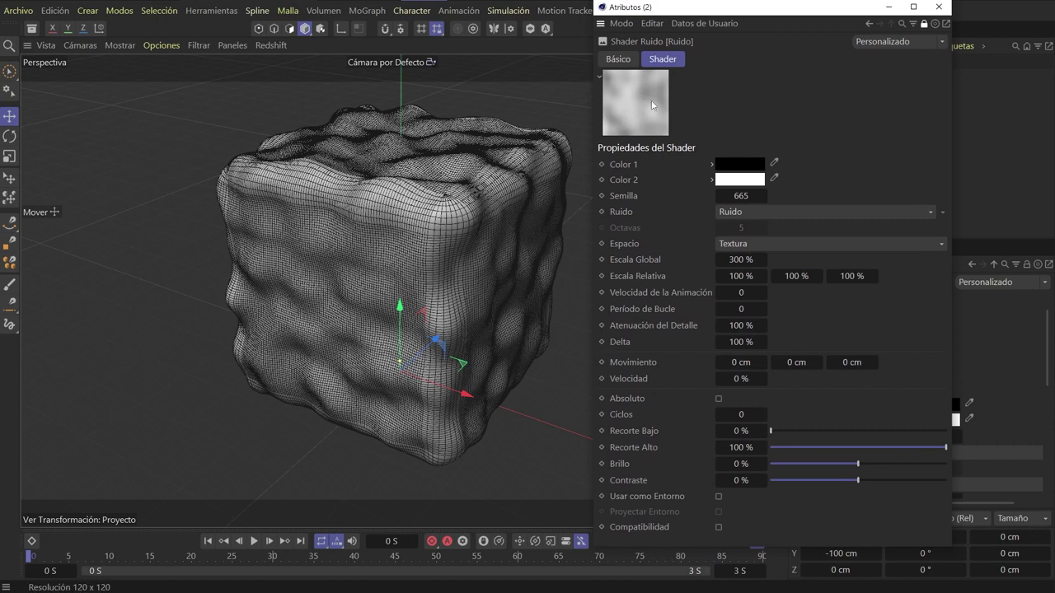
left_click_drag(740, 431, 817, 435)
left_click(871, 446)
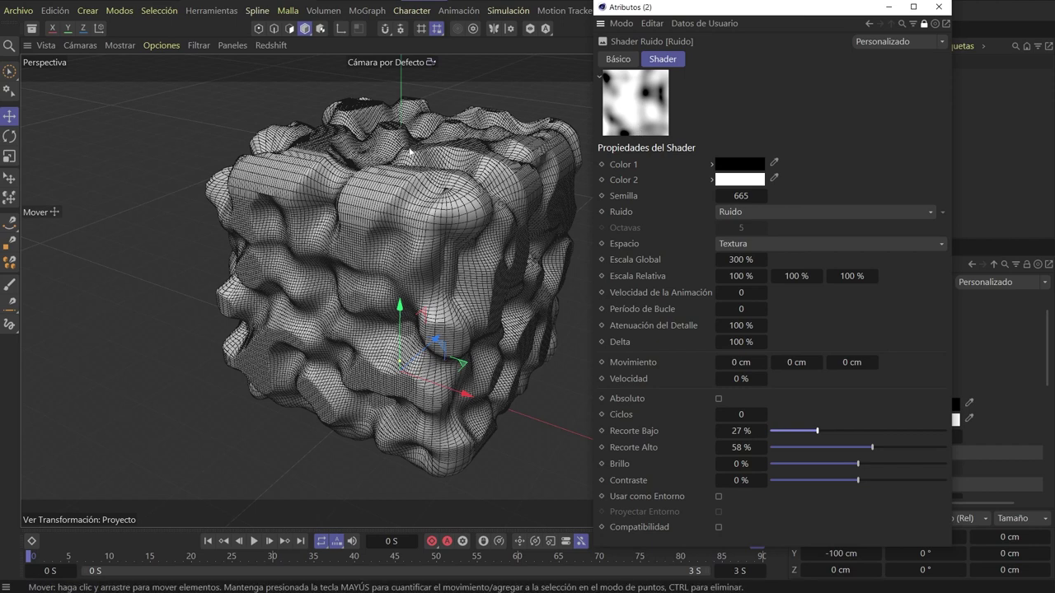
mouse_move(872, 448)
left_mouse_down()
mouse_move(845, 447)
mouse_move(857, 445)
left_mouse_up()
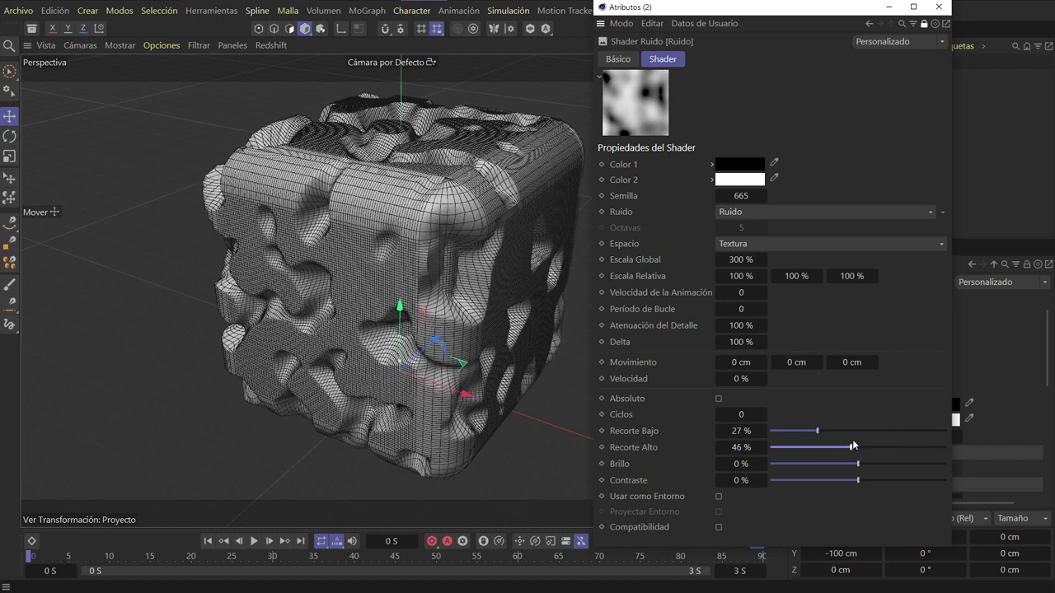
mouse_move(857, 445)
left_mouse_down()
mouse_move(894, 445)
mouse_move(877, 445)
left_mouse_up()
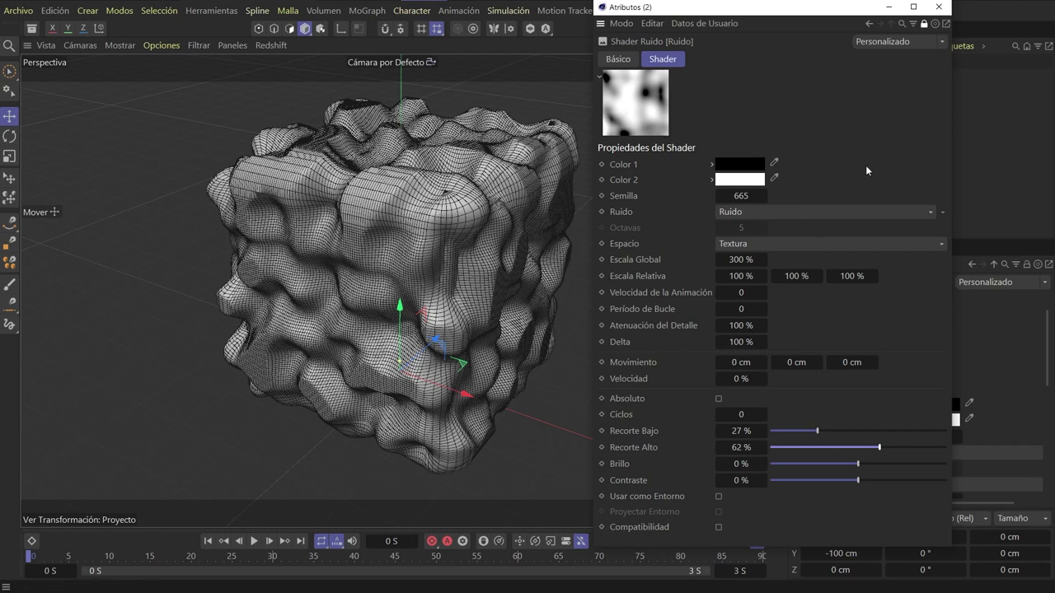
left_click(870, 25)
left_click(939, 6)
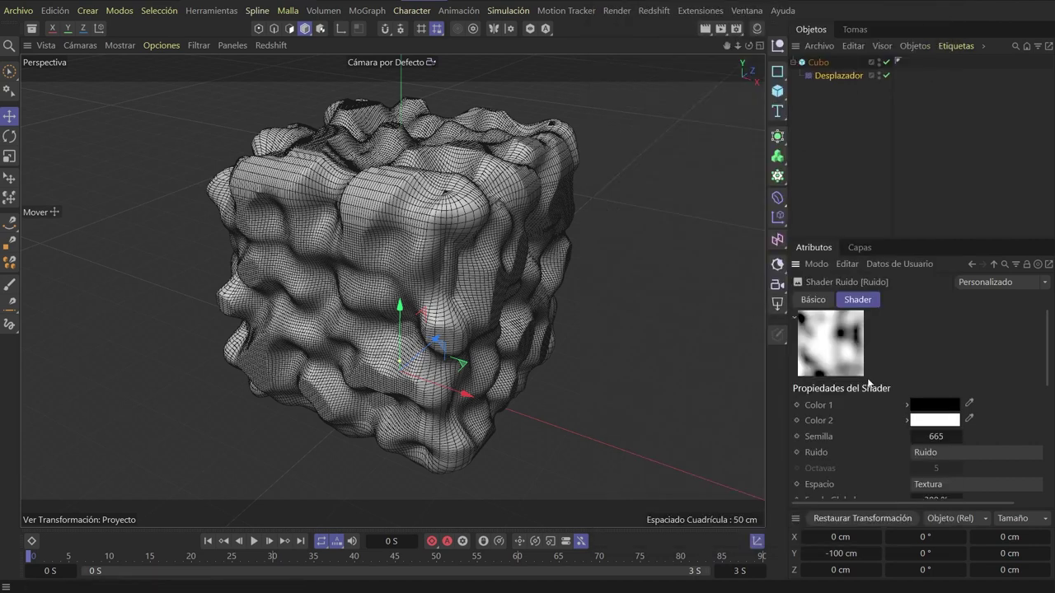
Replace the displacer's shader with a Capa layer shader and duplicate its Ruido layer
left_click(834, 76)
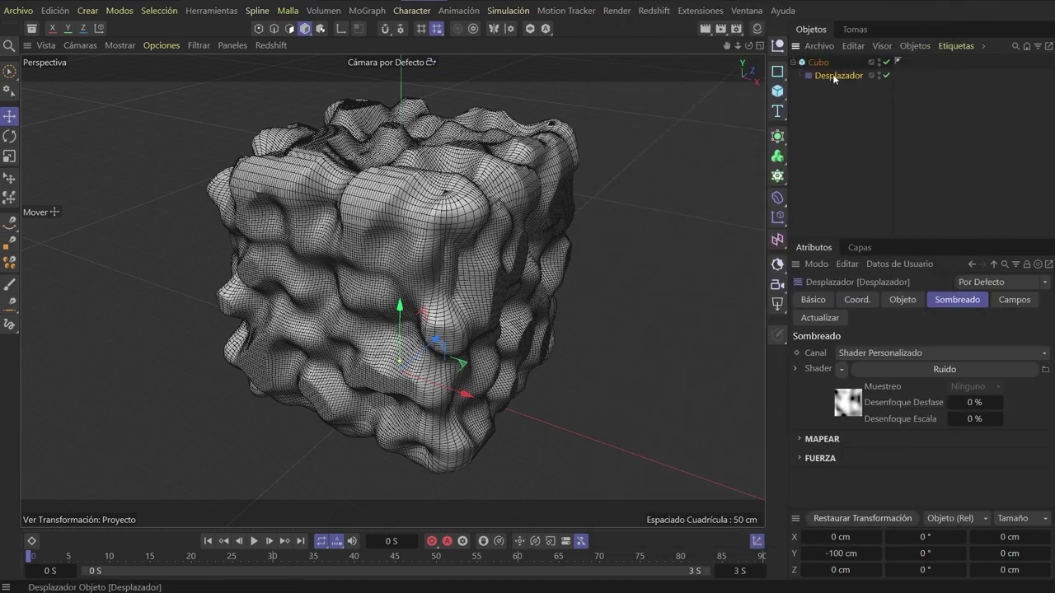
left_click(842, 370)
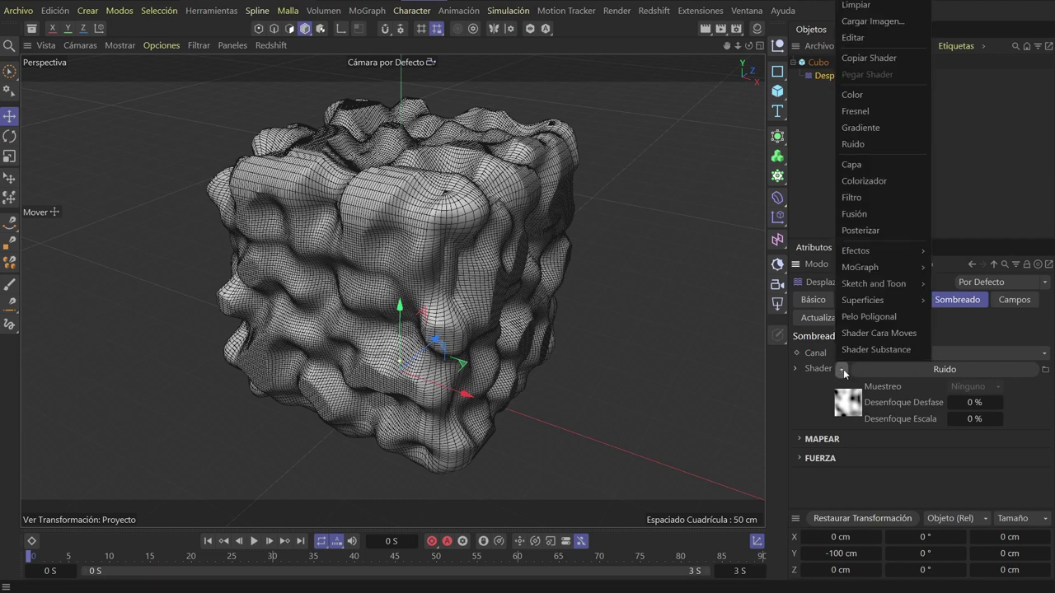
left_click(866, 165)
left_click(897, 371)
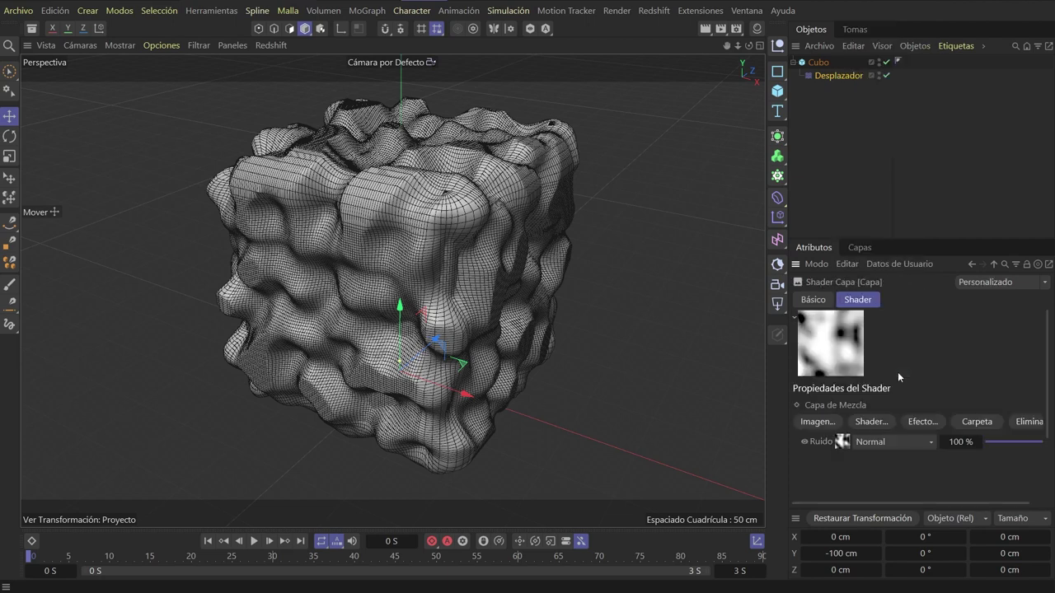
right_click(822, 441)
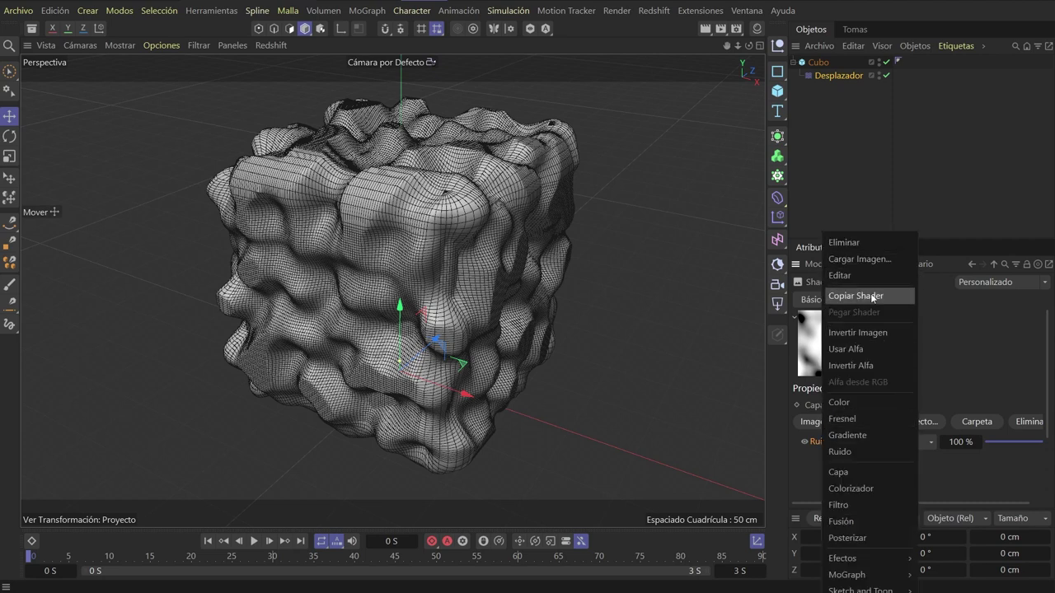
left_click(861, 295)
right_click(821, 441)
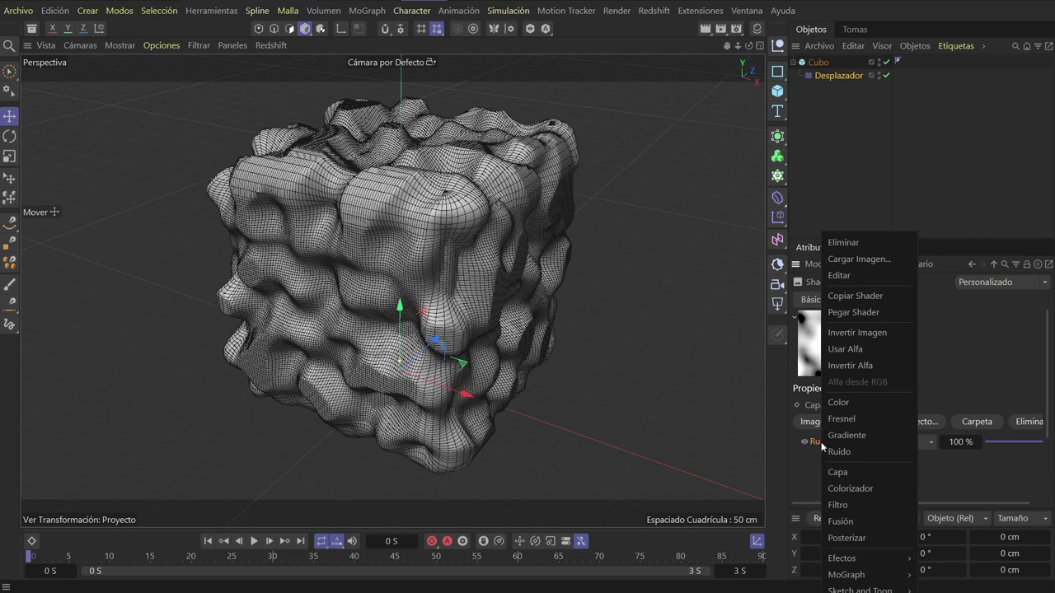
left_click(858, 313)
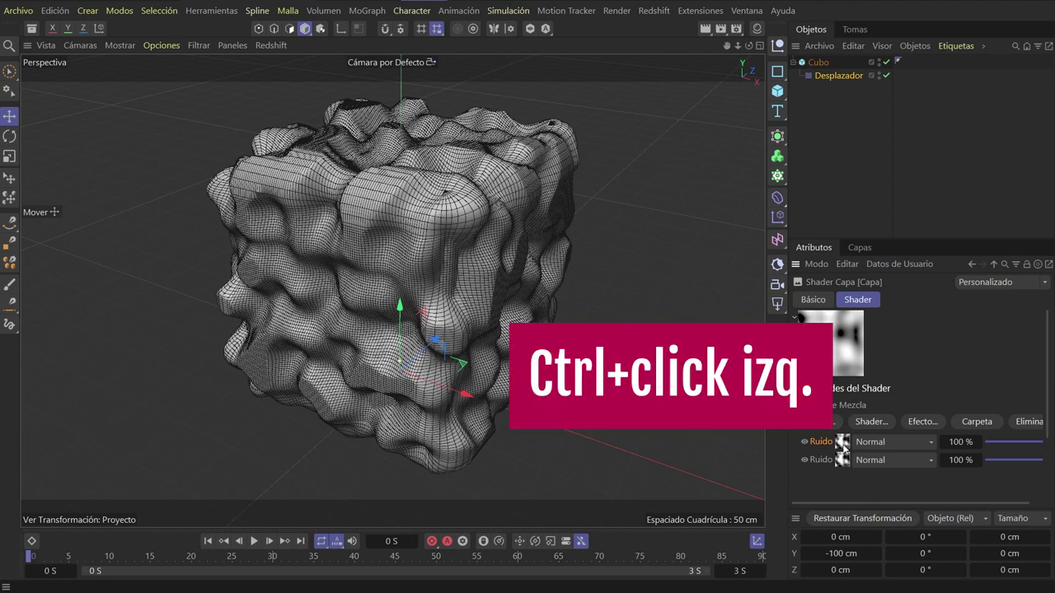
Set the top Ruido layer's Escala Global to 2%
left_click(842, 443, "ctrl")
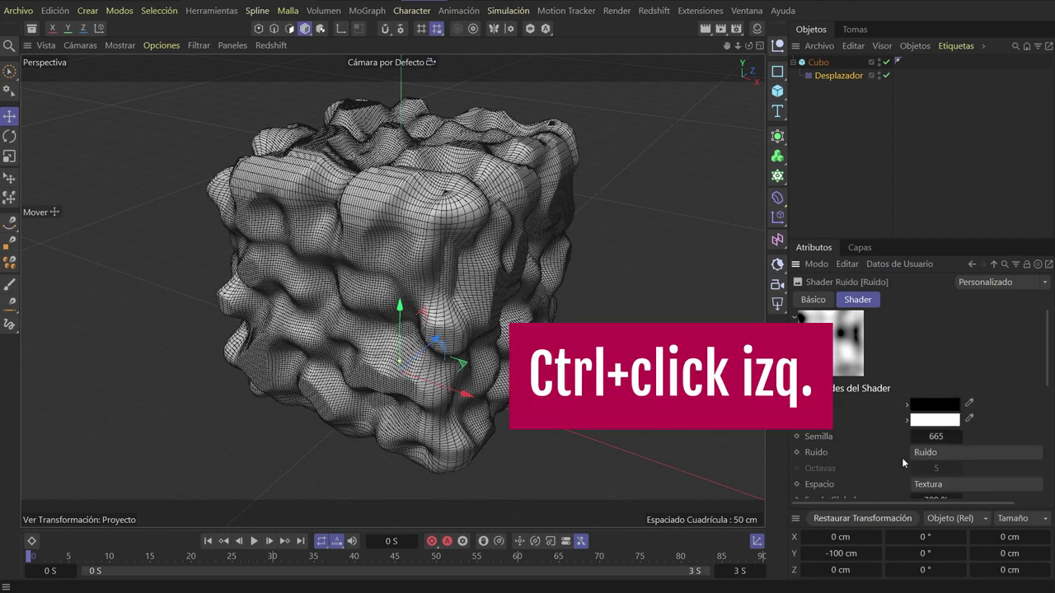
scroll(888, 453, "down", 2)
double_click(936, 434)
type("2")
key("Return")
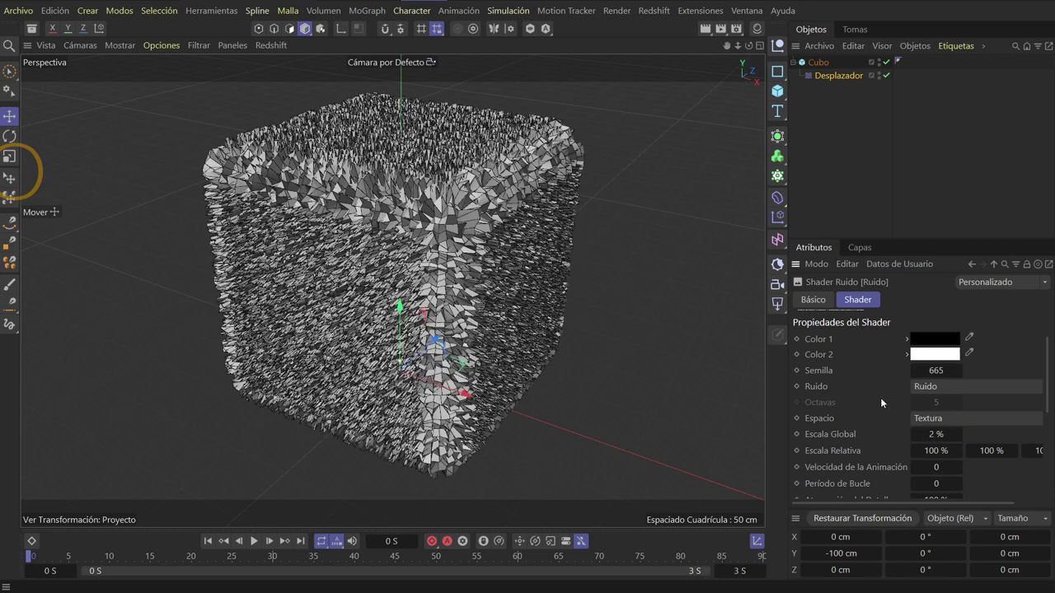
left_click(993, 263)
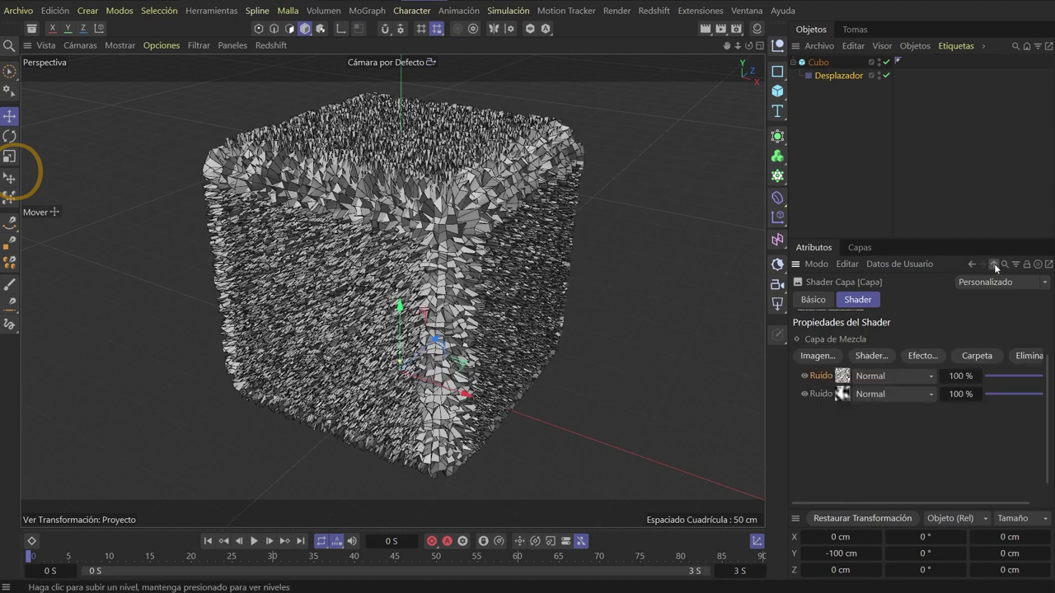
Blend the top Ruido layer with Multiplicar at 16% opacity
left_click(906, 377)
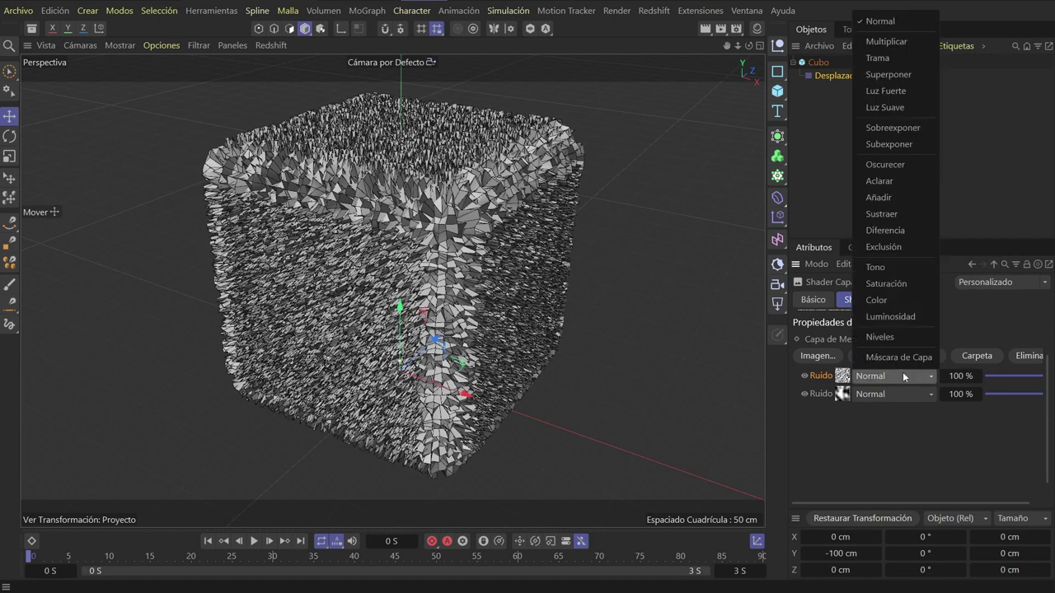
key("Return")
left_click(886, 41)
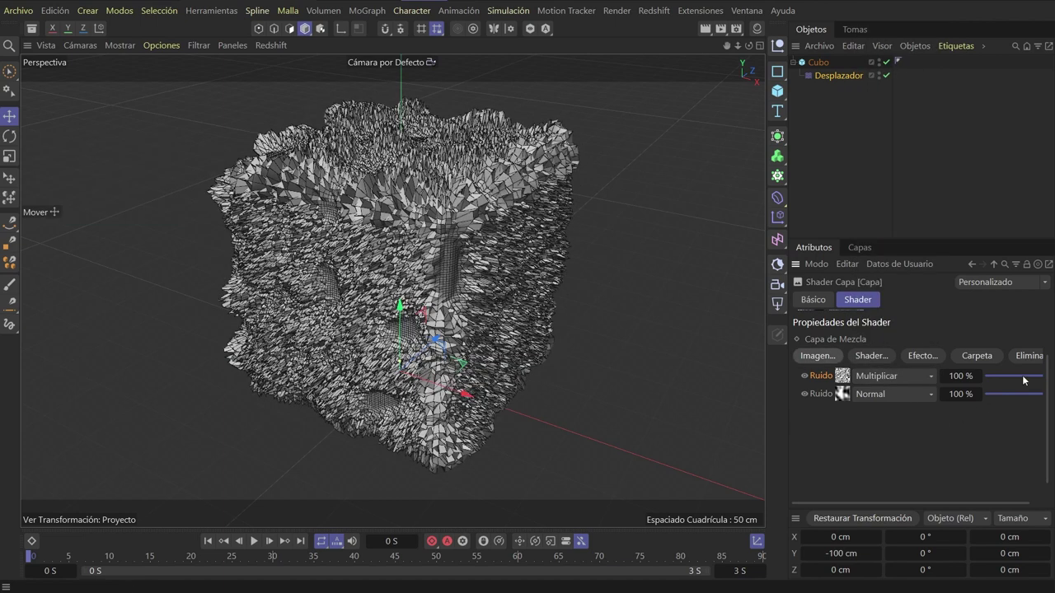
left_click_drag(1024, 379, 995, 378)
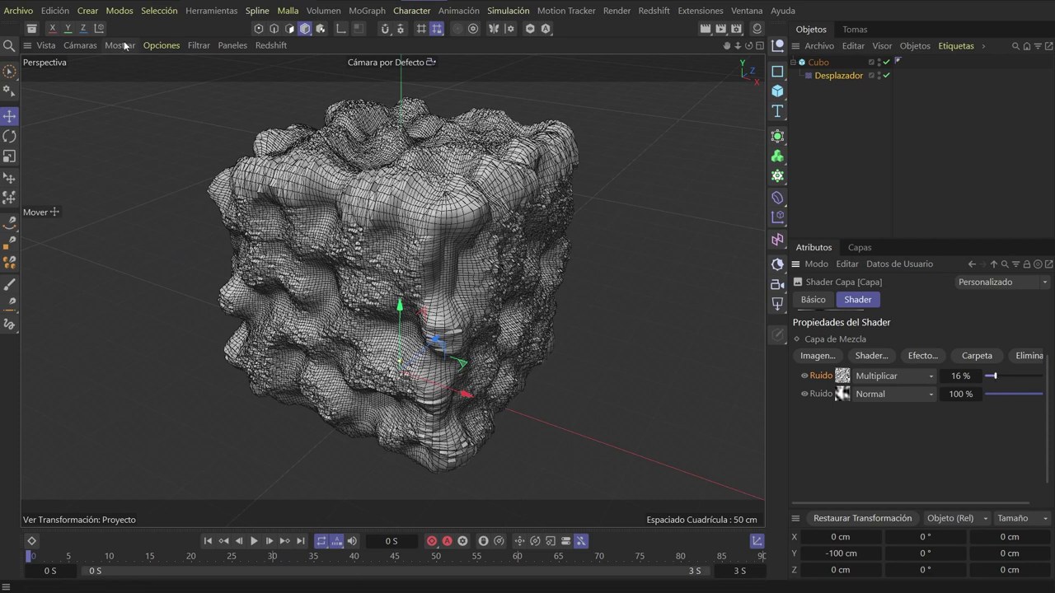
Show the viewport without wireframe and set the cube to 150 segments per axis
left_click(157, 48)
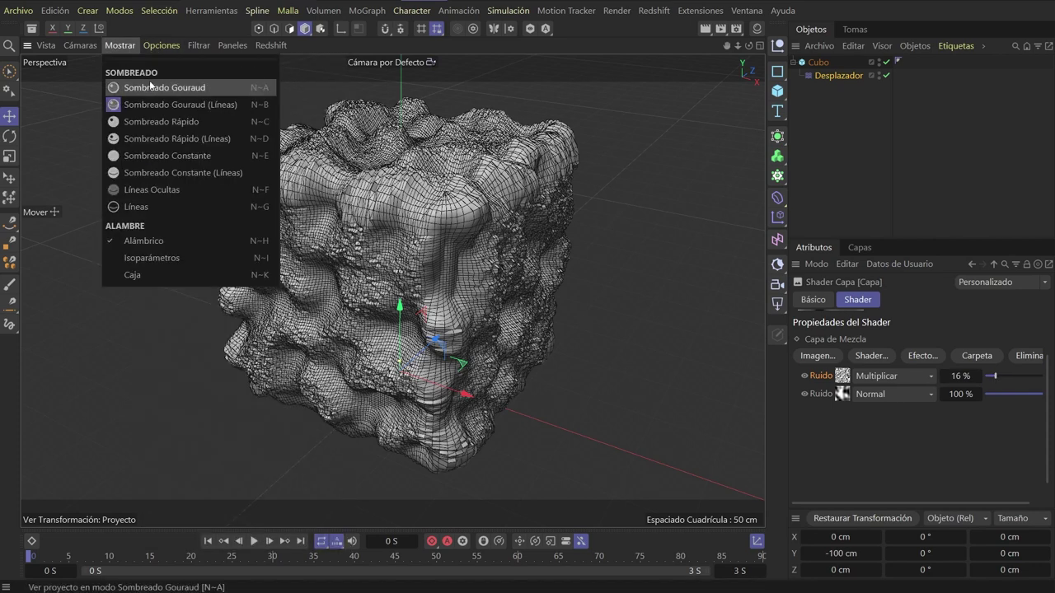
left_click(153, 88)
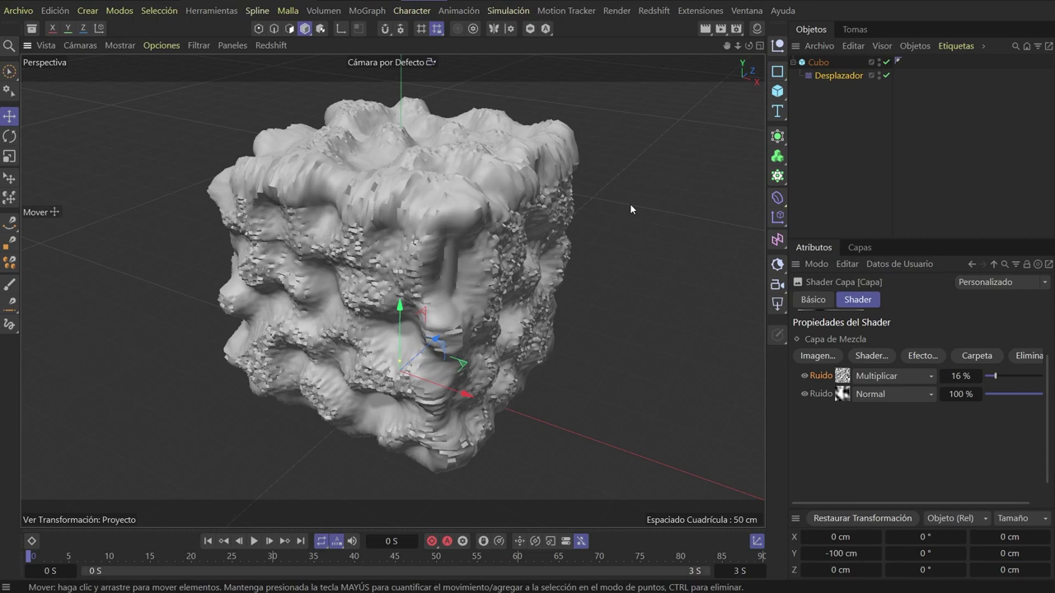
left_click(818, 62)
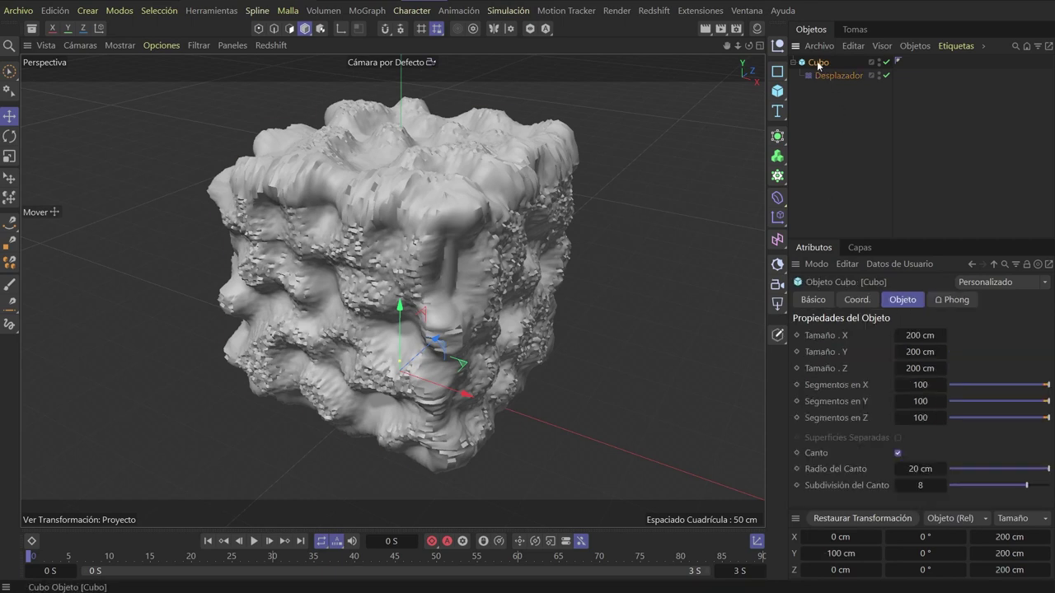
left_click(919, 385)
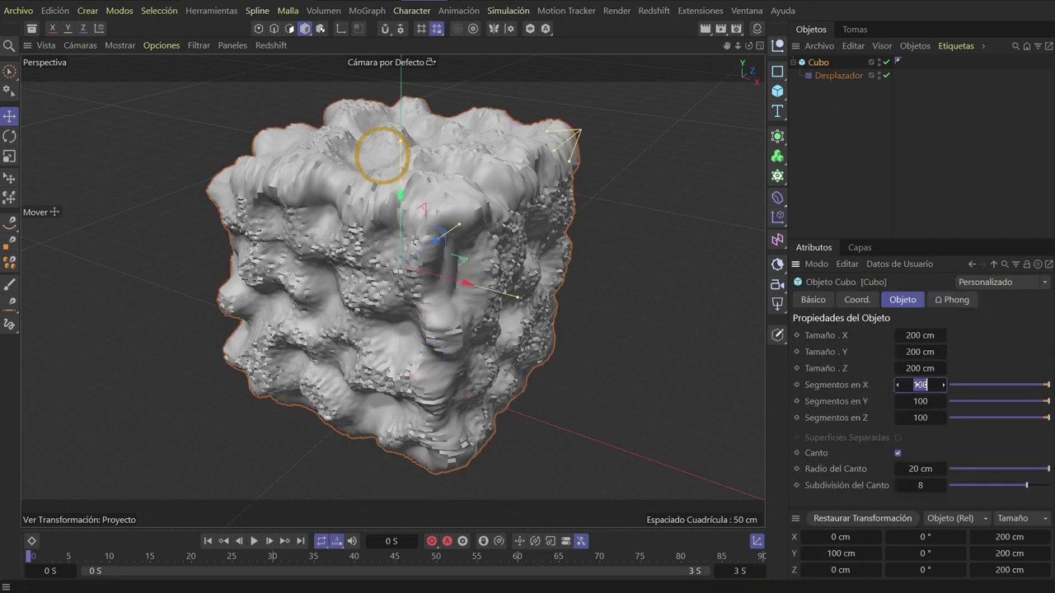
type("150")
key("Tab")
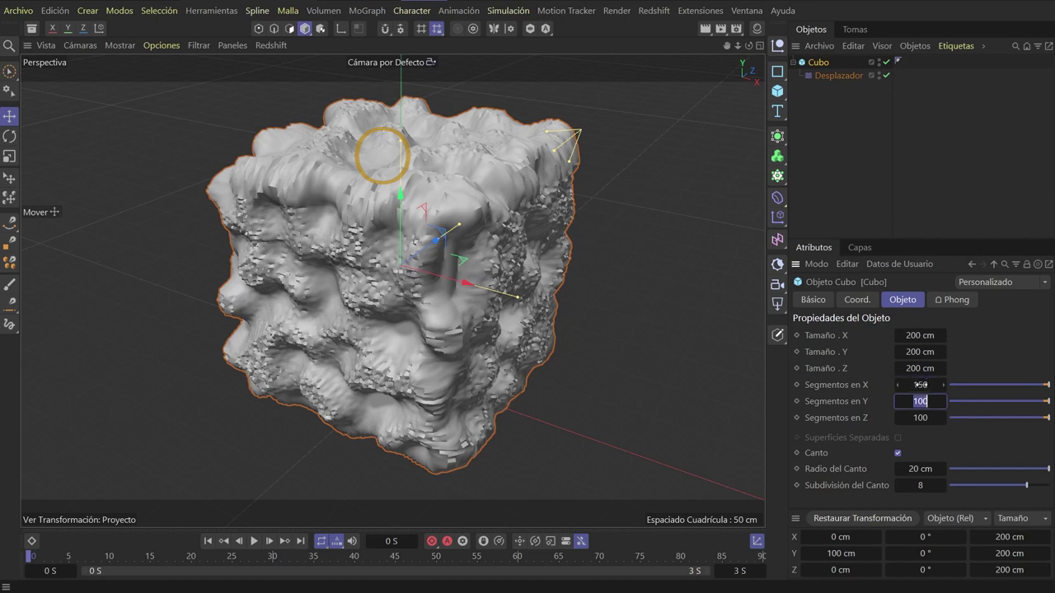
type("150")
key("Tab")
type("150")
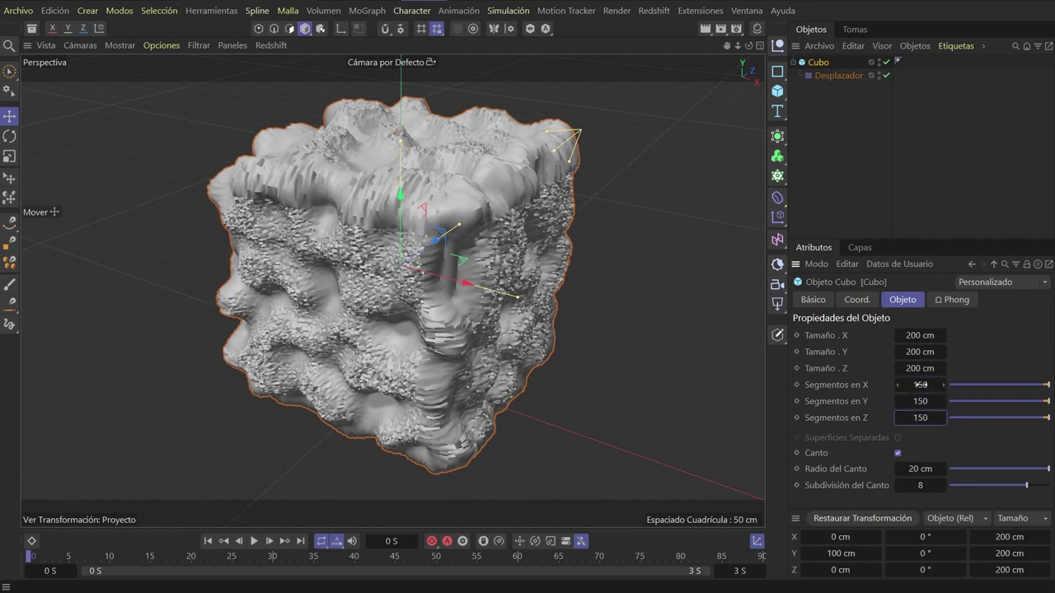
key("Return")
Set the cube's Subdivisión del Canto to 12 and select the Desplazador
left_click(921, 484)
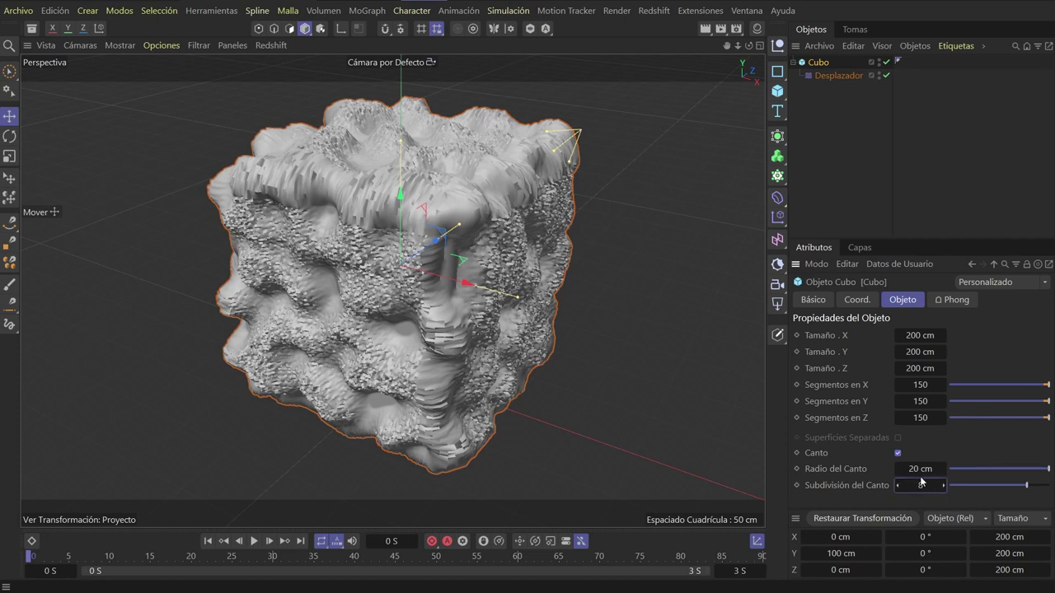
type("12")
key("Return")
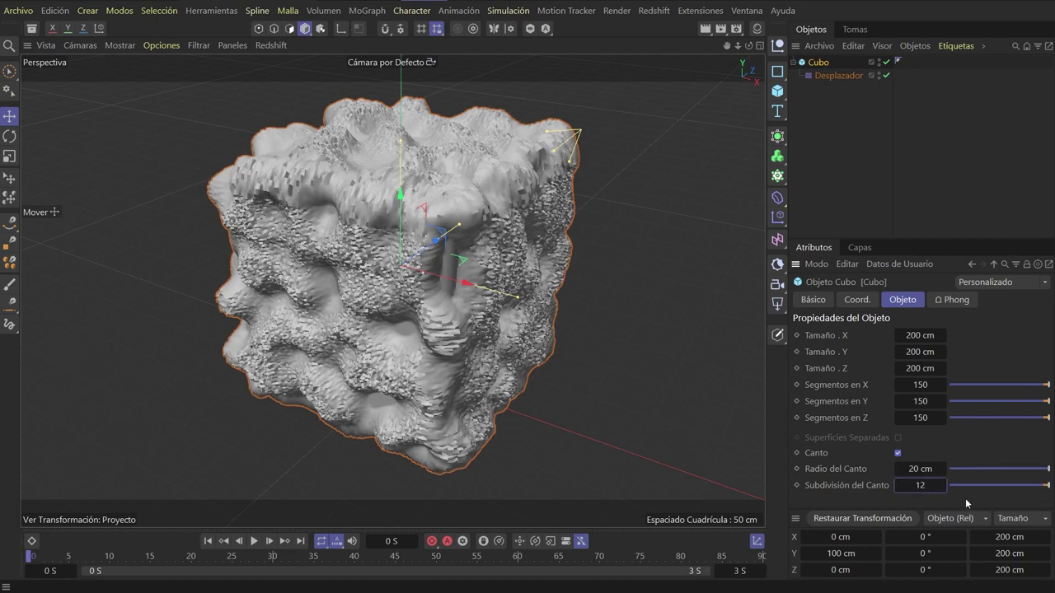
left_click(360, 301)
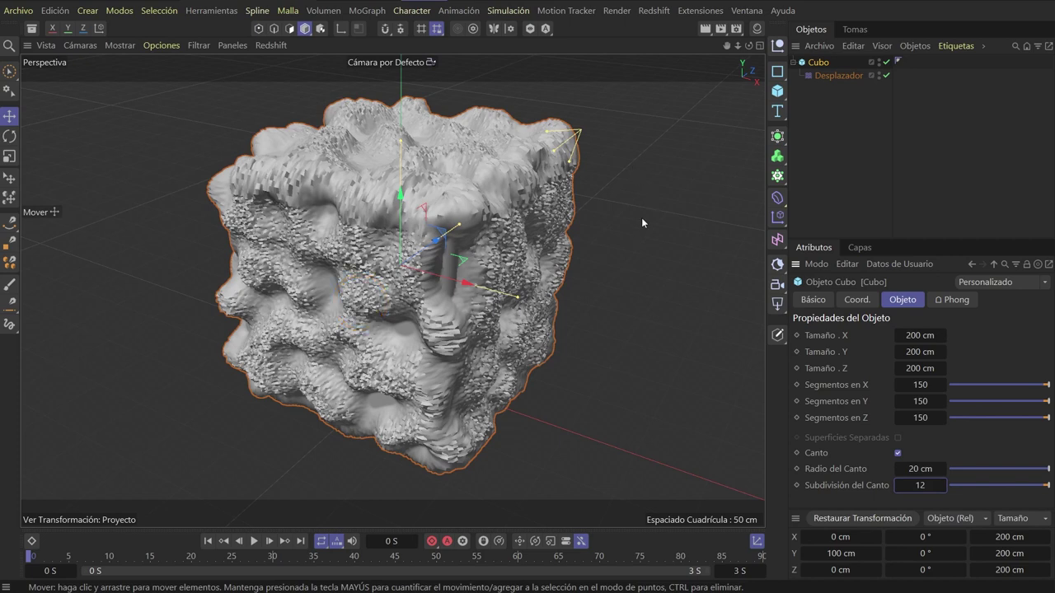
left_click(641, 218)
left_click(838, 75)
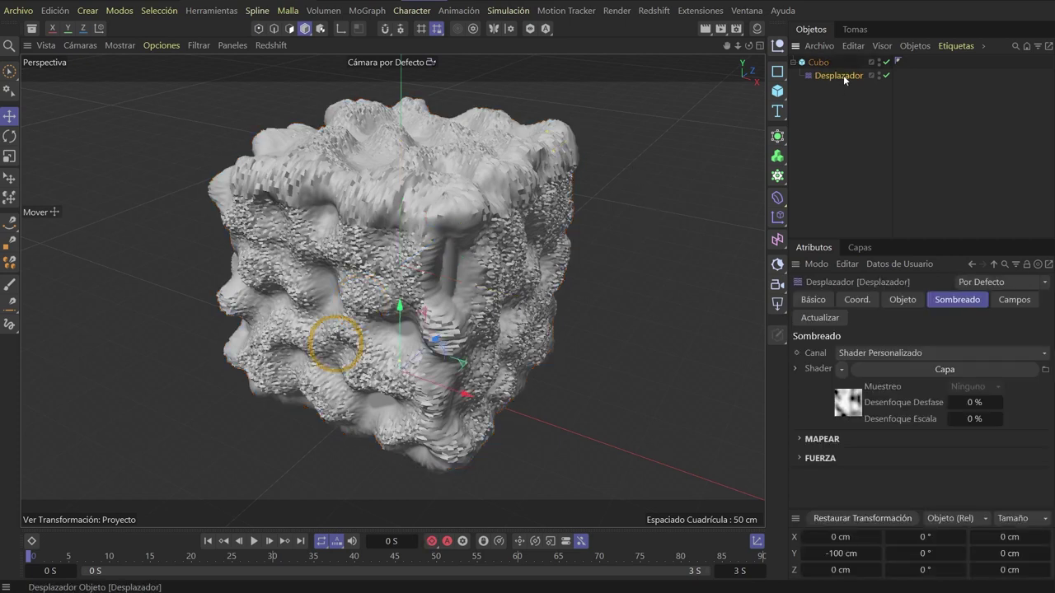
Give the Desplazador a 4 cm Altura and lower its Fuerza to 74%
left_click(901, 302)
double_click(859, 392)
type("3")
key("Return")
left_click_drag(883, 391, 894, 391)
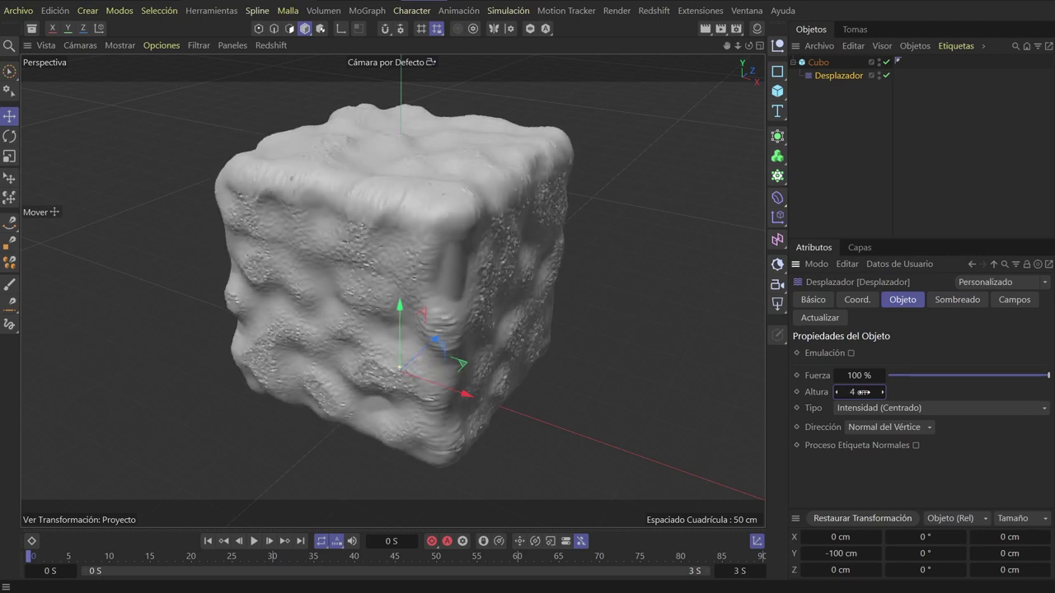
left_click_drag(985, 375, 1030, 381)
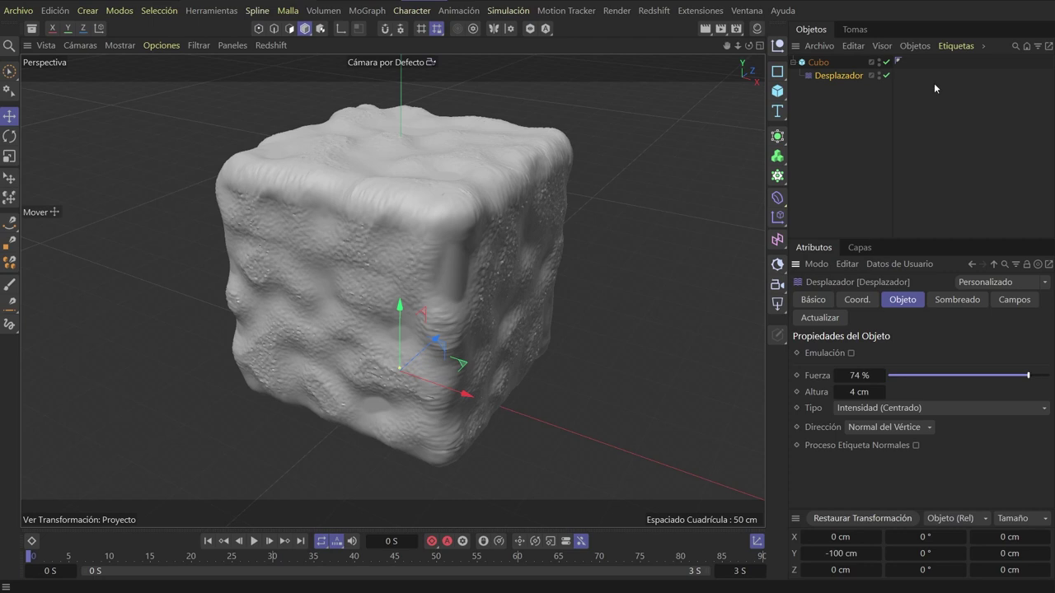
Set the coarse Ruido layer's Velocidad de la Animación to 2
left_click(954, 299)
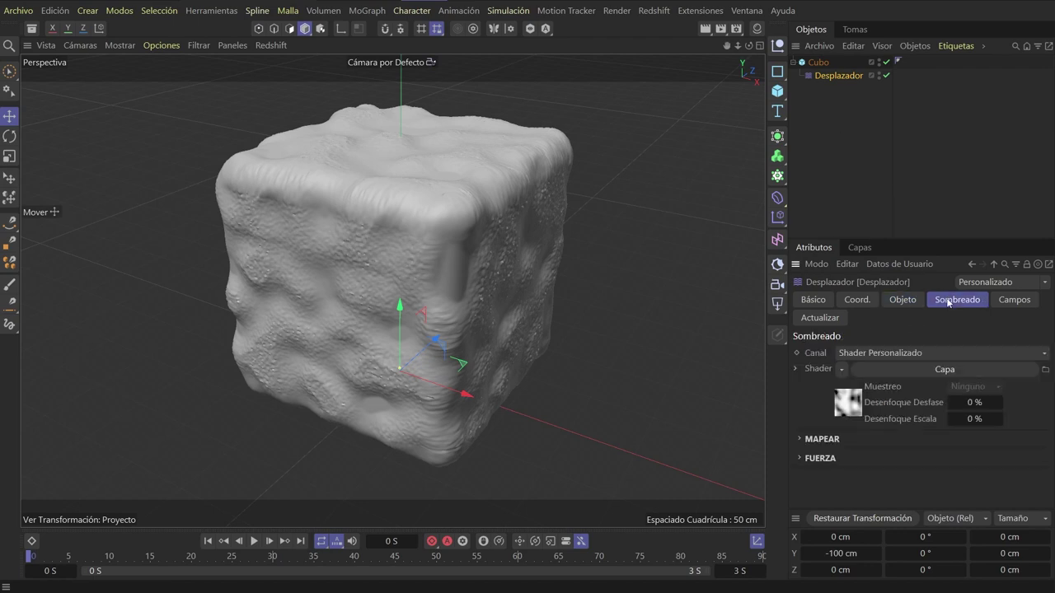
left_click(927, 367)
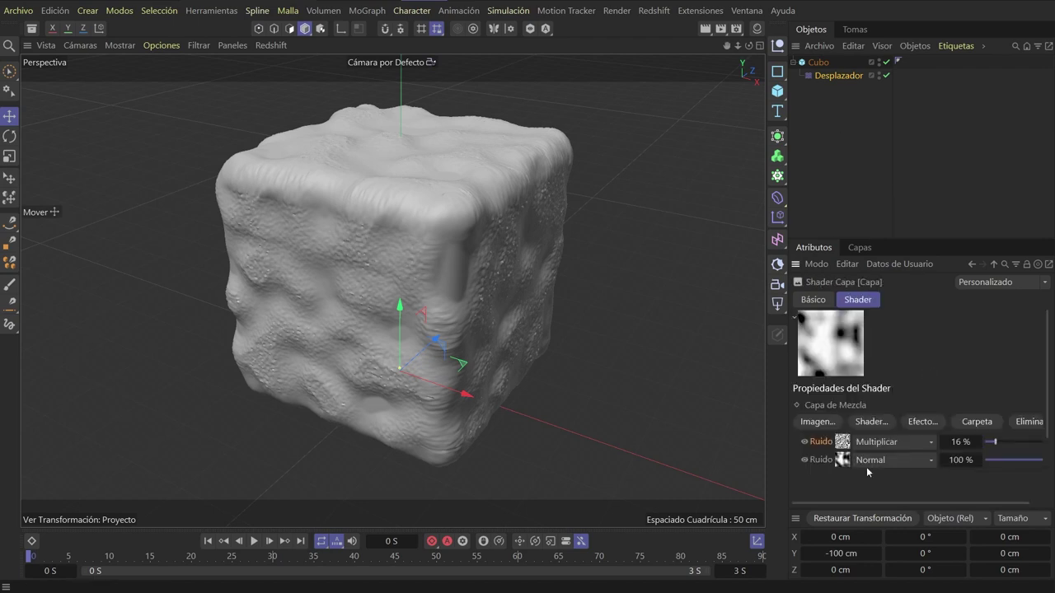
left_click(840, 460)
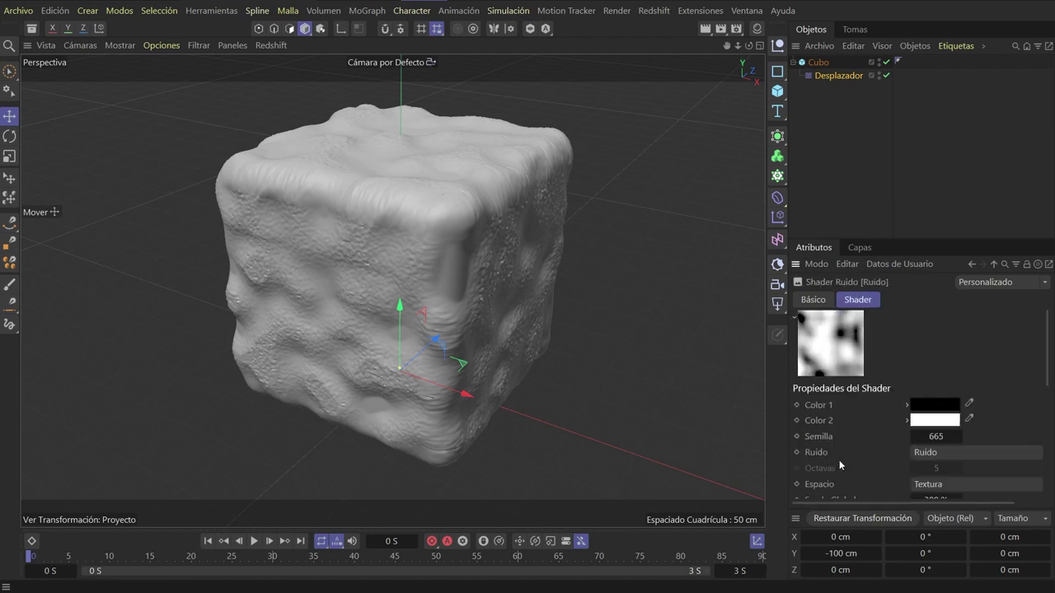
scroll(859, 421, "down", 1)
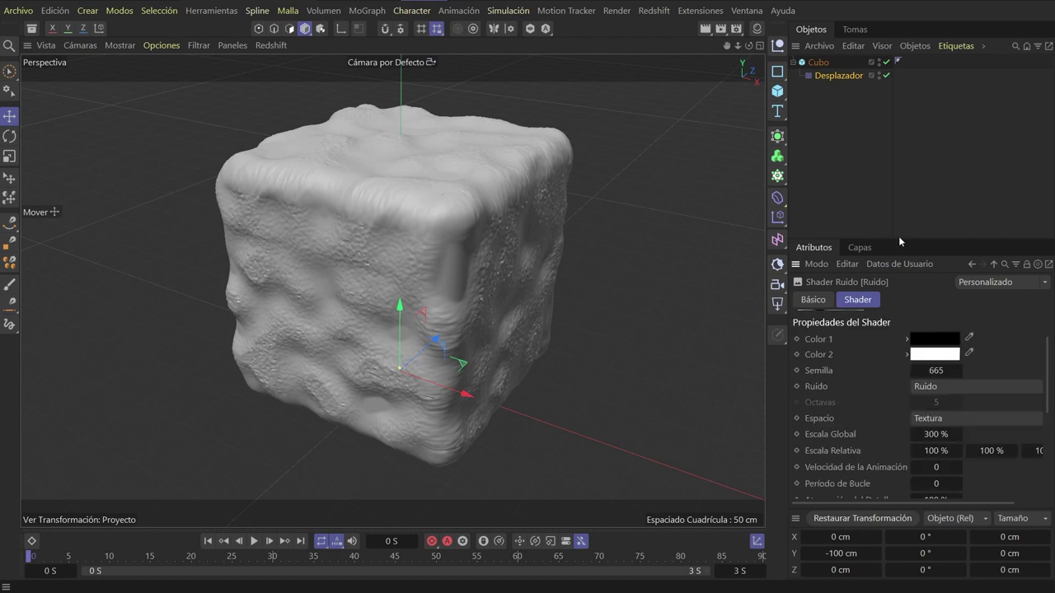
left_click_drag(898, 237, 896, 120)
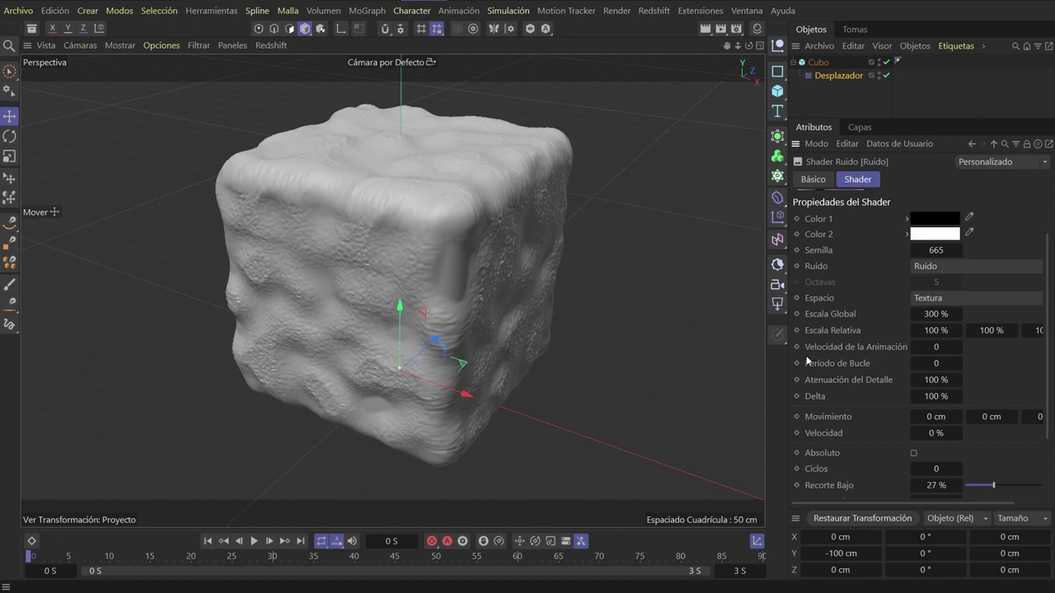
mouse_move(935, 347)
type("2")
key("Return")
Set the fine Multiplicar Ruido layer's Velocidad de la Animación to 2
left_click(993, 144)
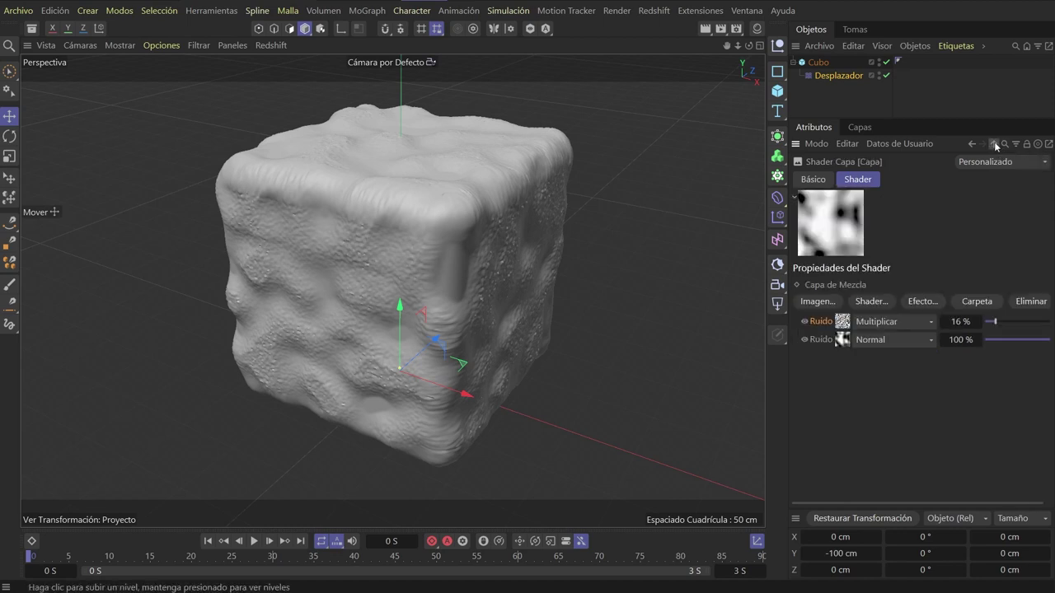
left_click(841, 338)
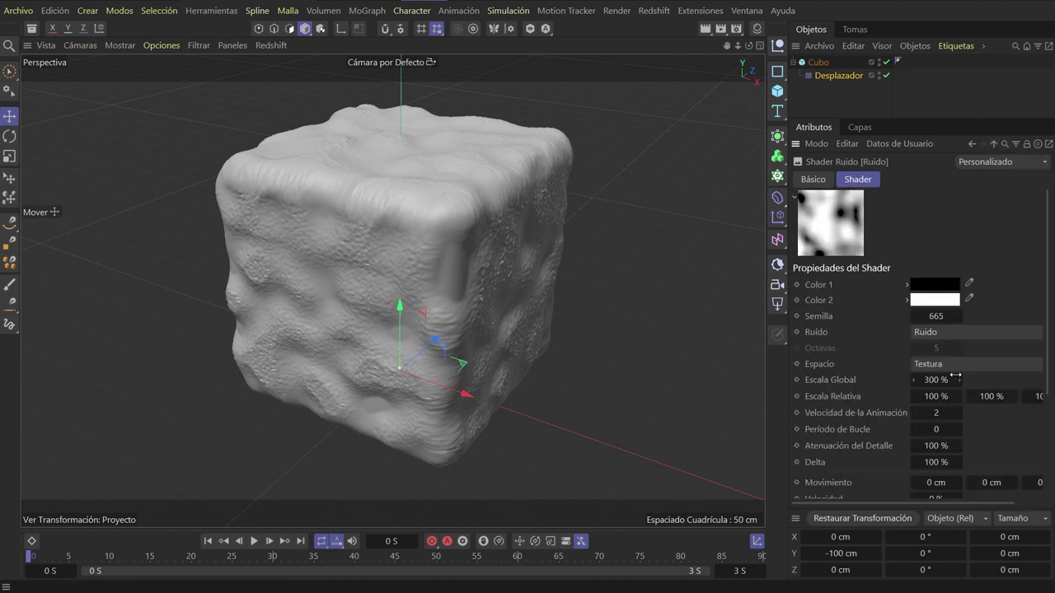
left_click(994, 144)
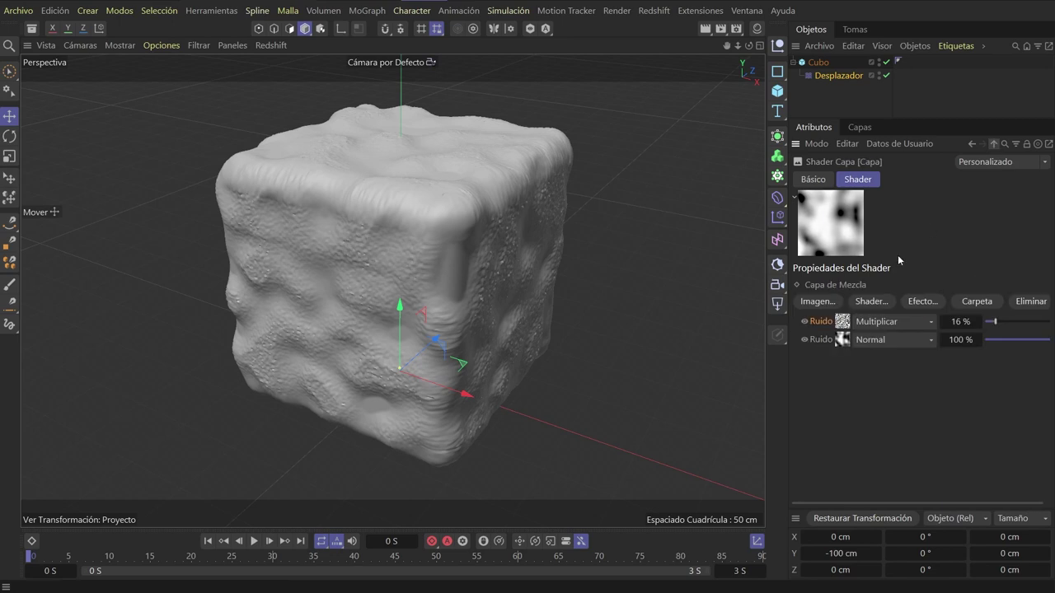
left_click(841, 320)
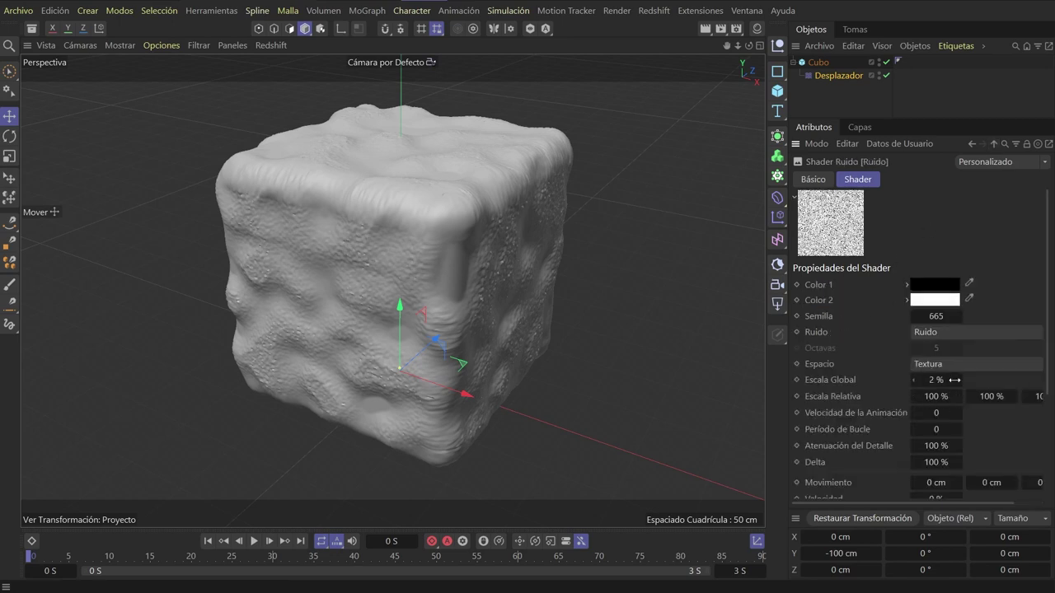
left_click_drag(940, 415, 987, 422)
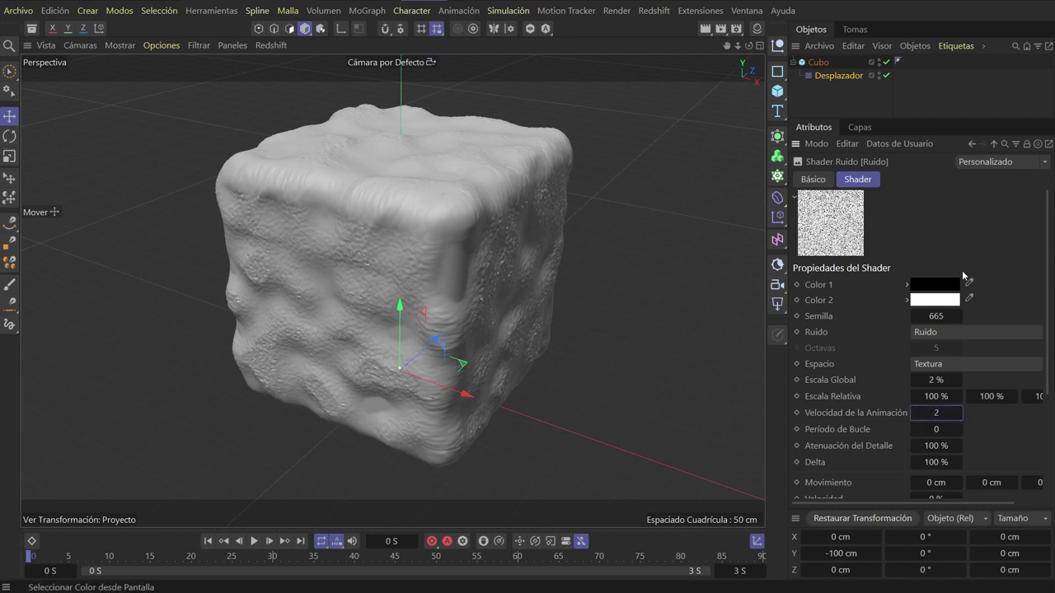
Preview the noise, then set Velocidad de la Animación to 1 on both Ruido layers
left_click(253, 541)
left_click(254, 541)
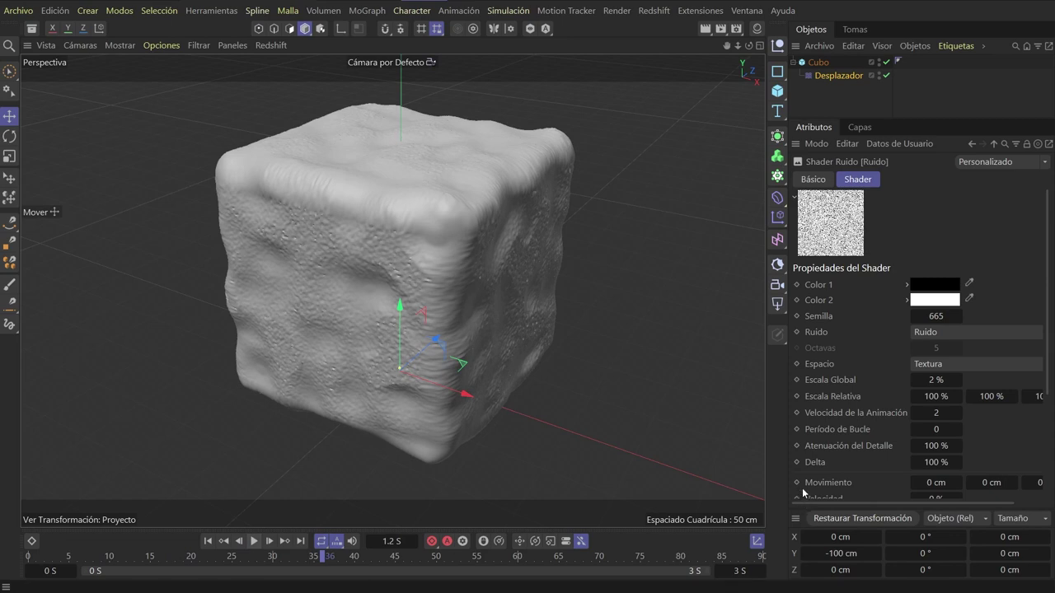
double_click(931, 411)
type("1")
key("Return")
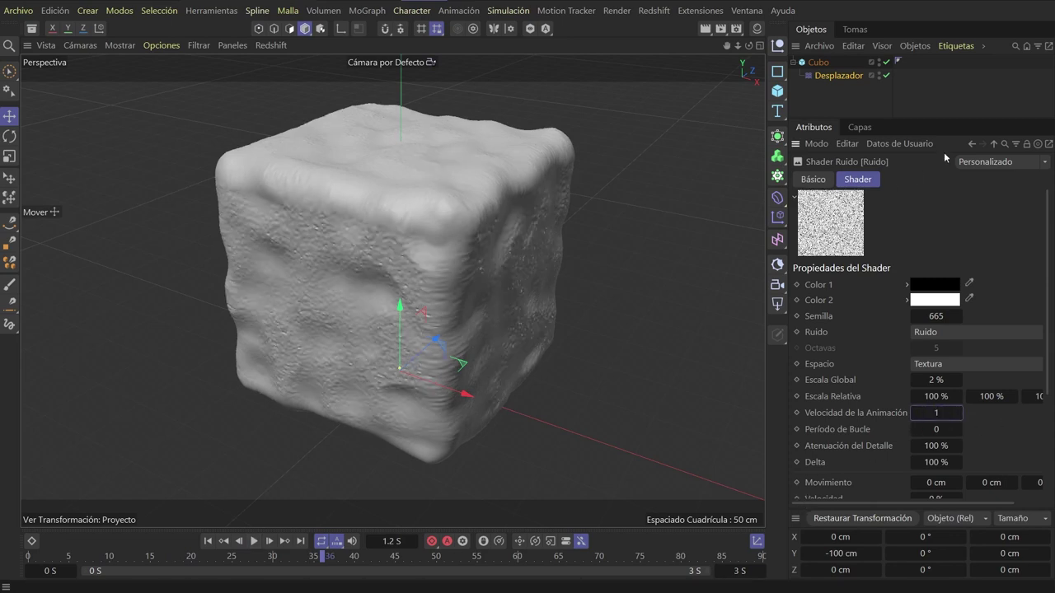
left_click(994, 145)
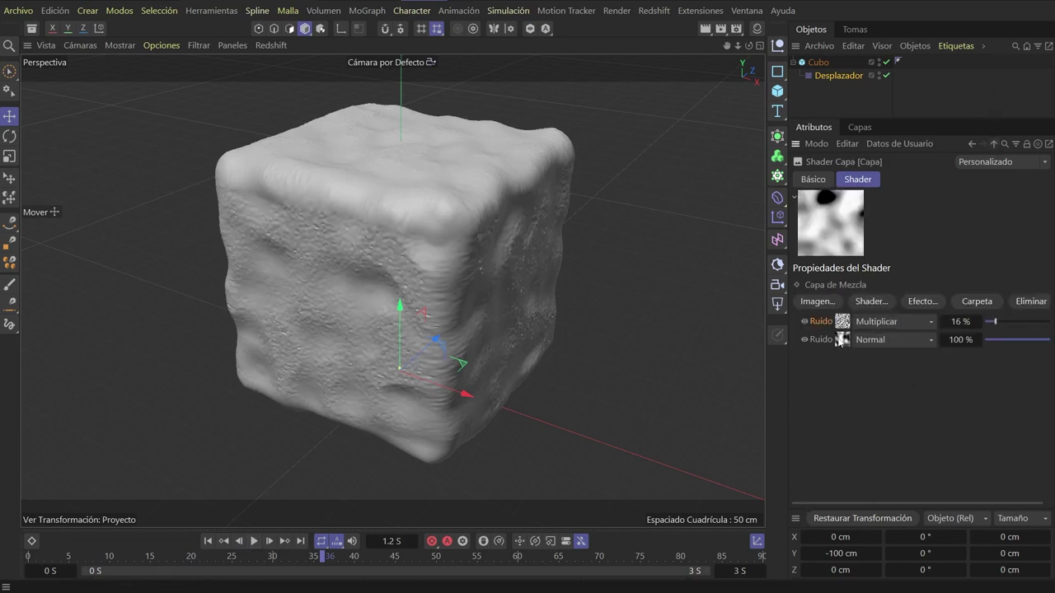
left_click(870, 339)
double_click(935, 412)
type("1")
key("Return")
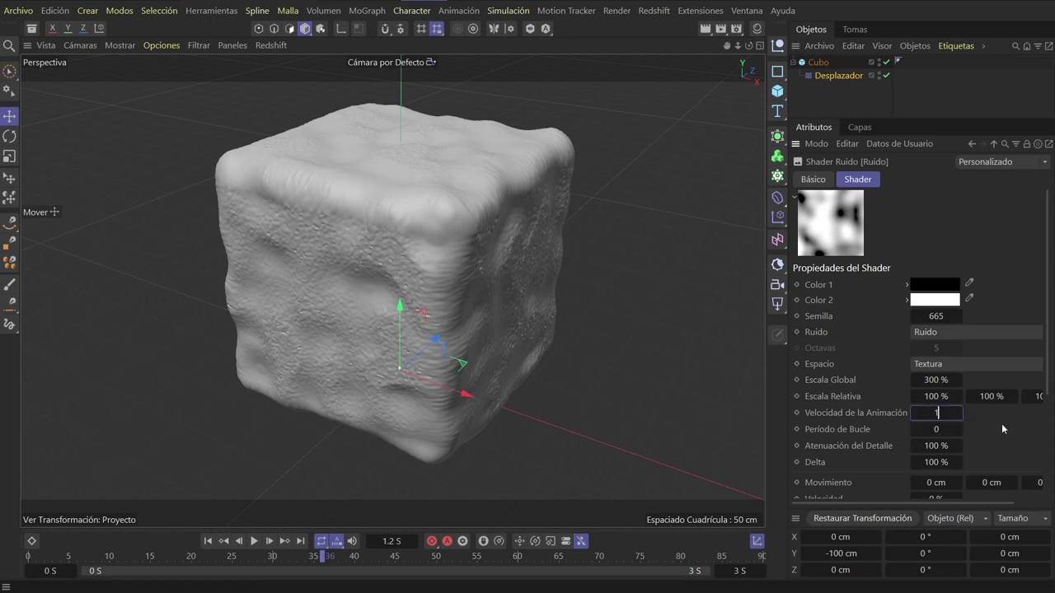
Replay the slower noise animation and return to the Desplazador's shading settings
left_click(253, 541)
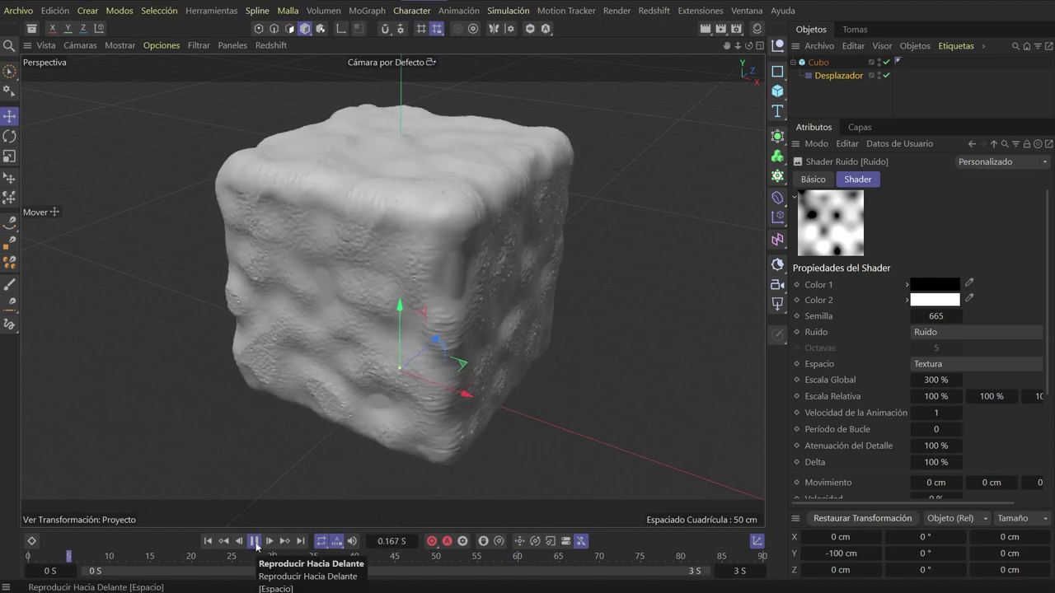
left_click(256, 541)
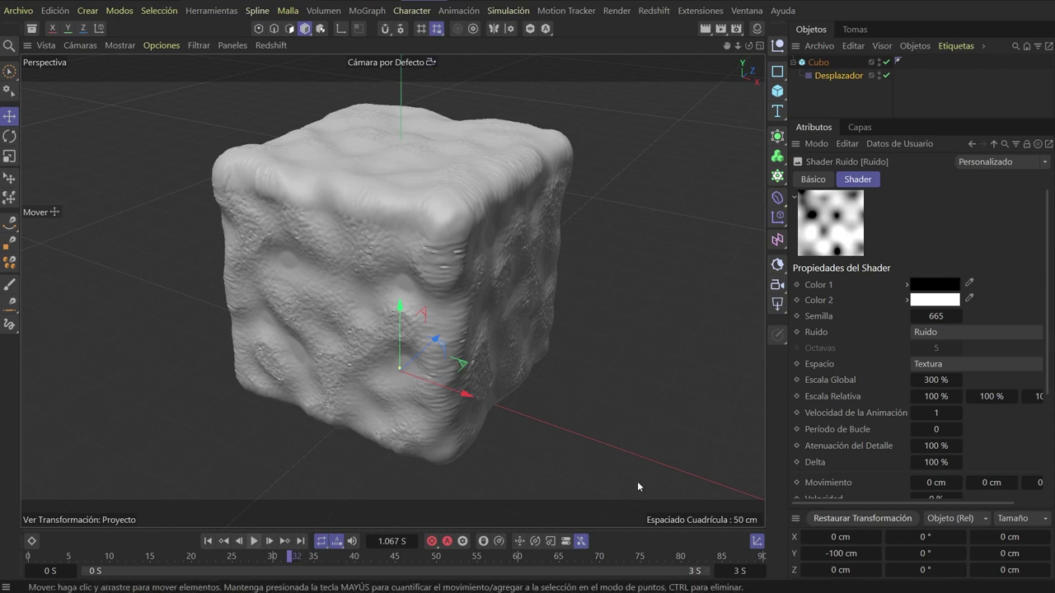
left_click(844, 76)
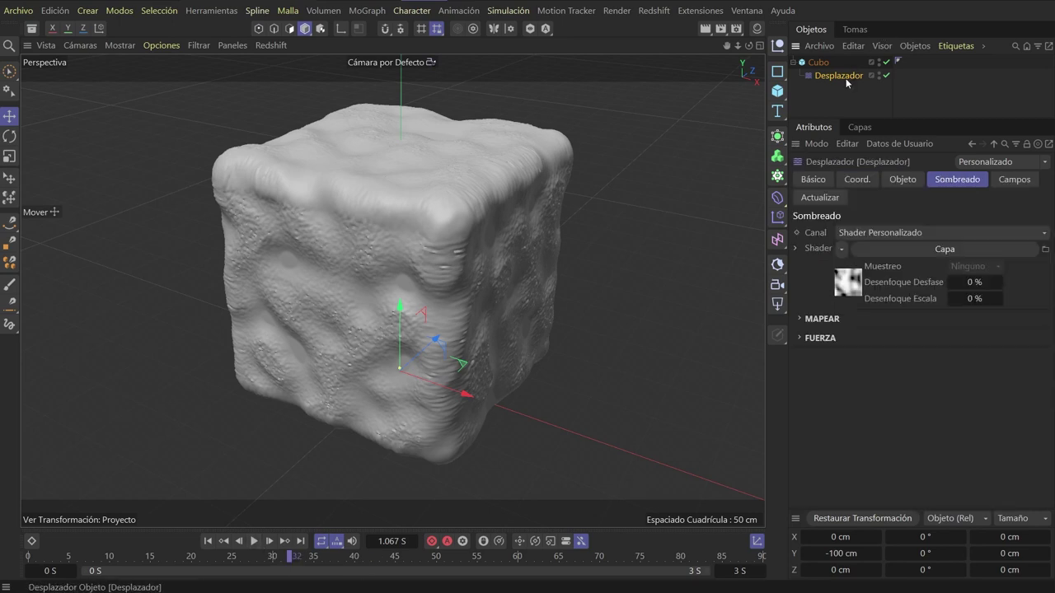
Add a Campo Lineal field to the Desplazador's fields list
left_click(1015, 180)
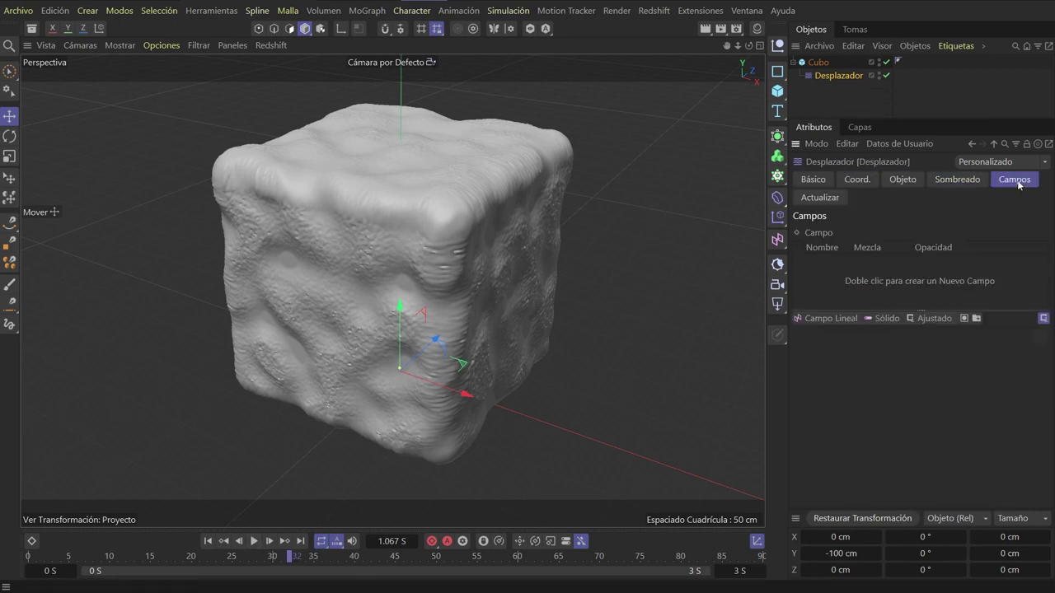
left_click(835, 320)
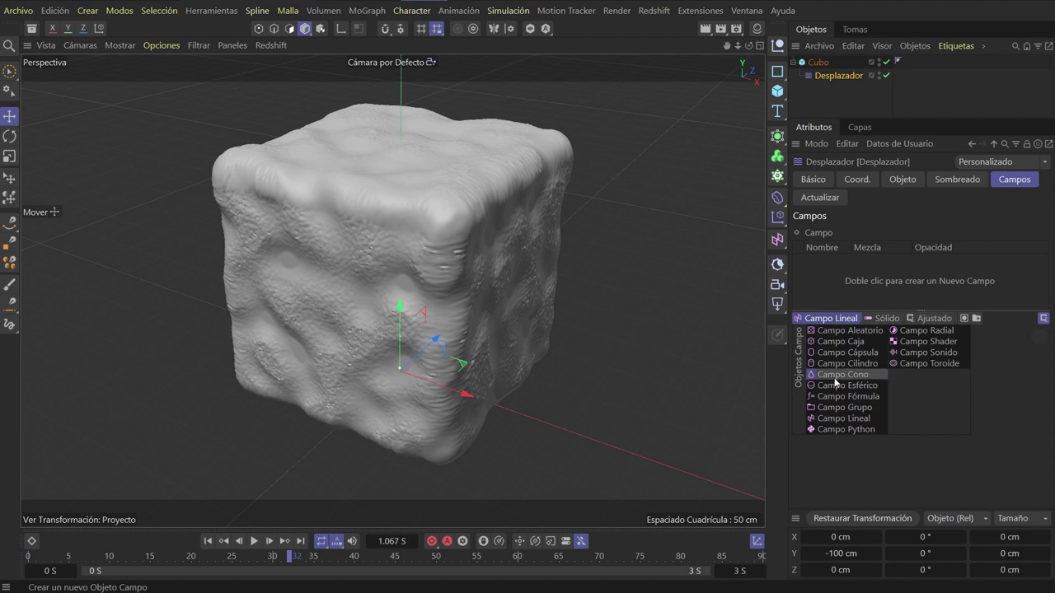
left_click(836, 418)
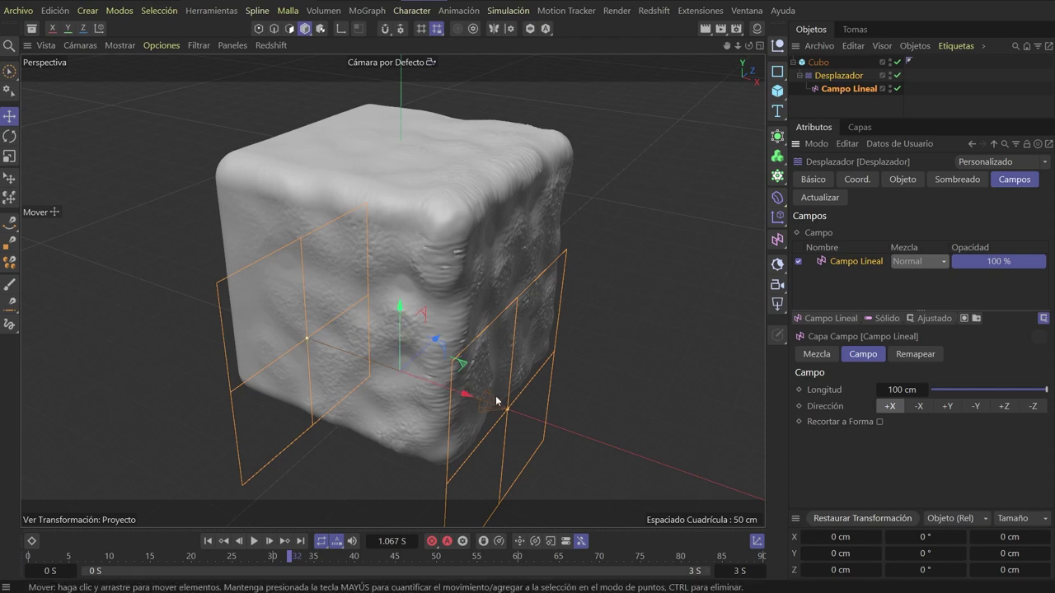
Position the Campo Lineal beyond the cube at X 55.67 cm and rewind to the start
mouse_move(471, 397)
left_mouse_down()
mouse_move(502, 373)
mouse_move(429, 362)
mouse_move(723, 422)
mouse_move(564, 347)
mouse_move(431, 317)
left_mouse_up()
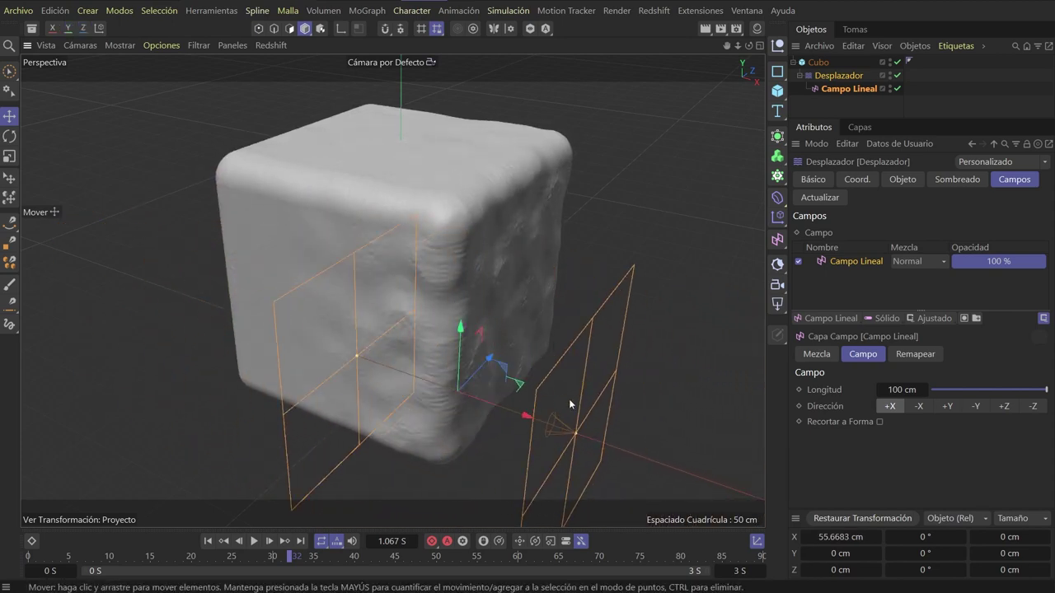
left_click_drag(576, 433, 529, 419)
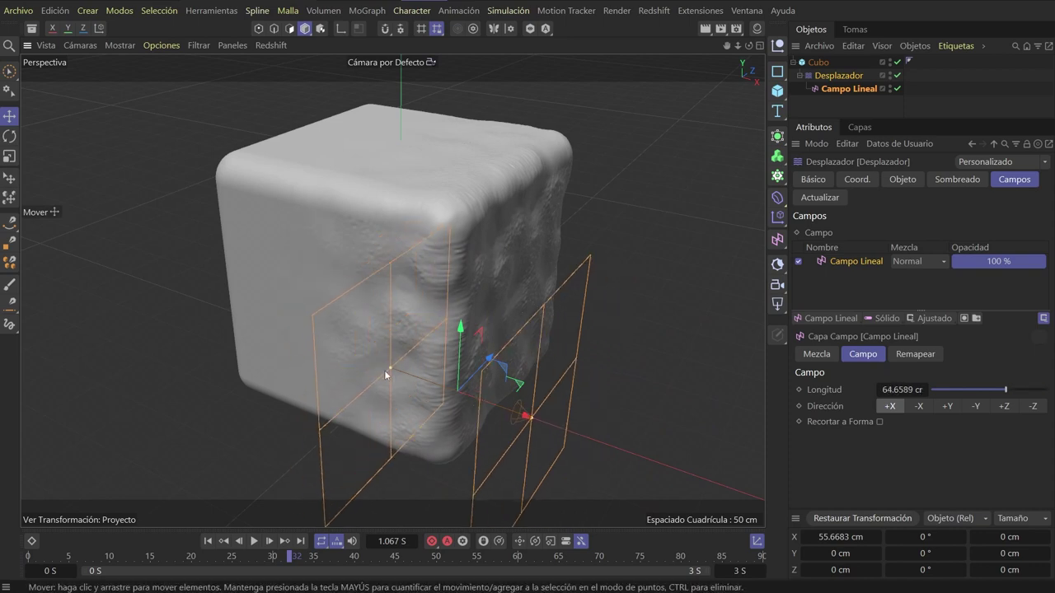
key("F2")
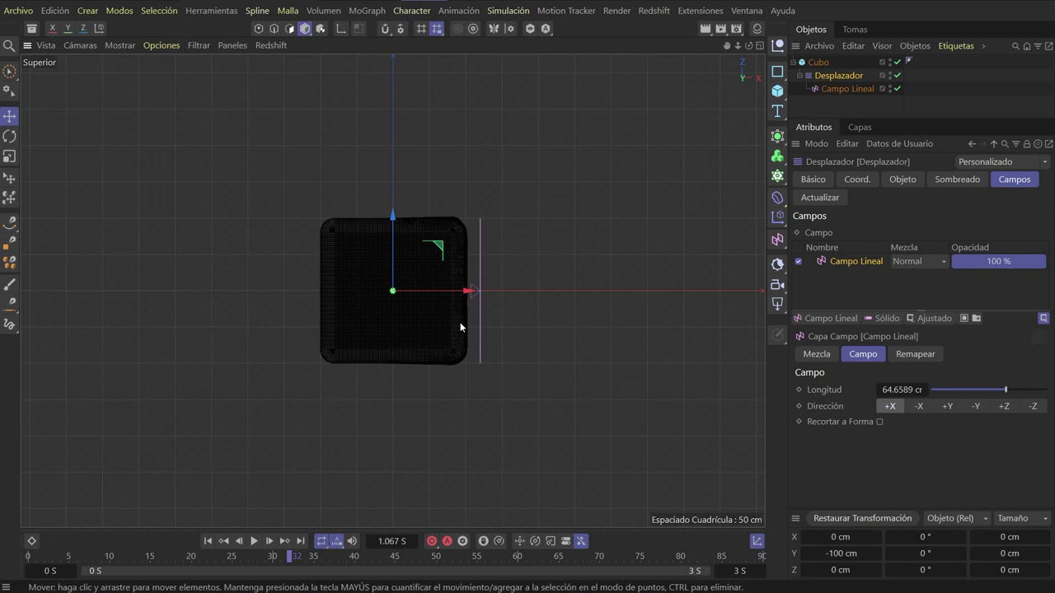
mouse_move(467, 291)
left_mouse_down()
mouse_move(531, 310)
mouse_move(491, 310)
left_mouse_up()
key("F1")
left_click_drag(526, 425, 524, 407)
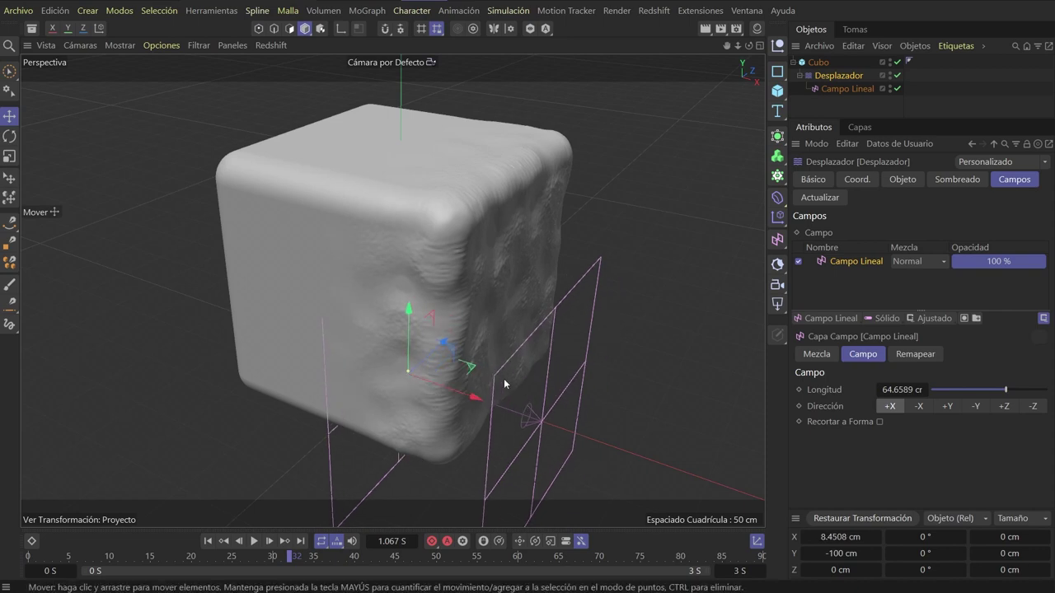
mouse_move(534, 320)
left_mouse_down("alt")
mouse_move(578, 344)
mouse_move(500, 399)
left_mouse_up("alt")
mouse_move(545, 314)
left_mouse_down("alt")
mouse_move(529, 324)
mouse_move(501, 314)
mouse_move(530, 317)
mouse_move(378, 348)
left_mouse_up("alt")
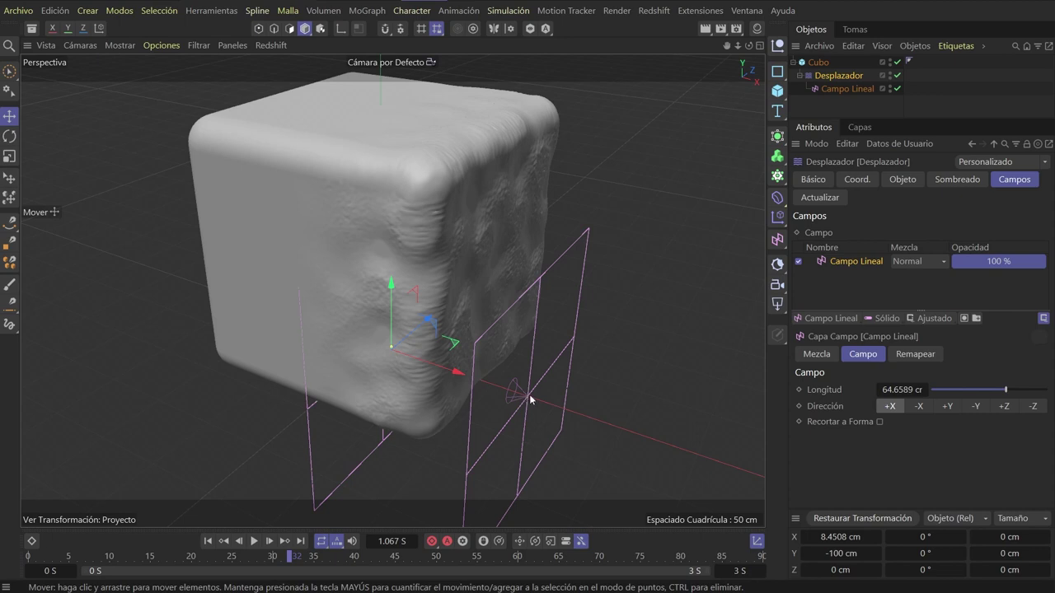
left_click_drag(455, 372, 566, 398)
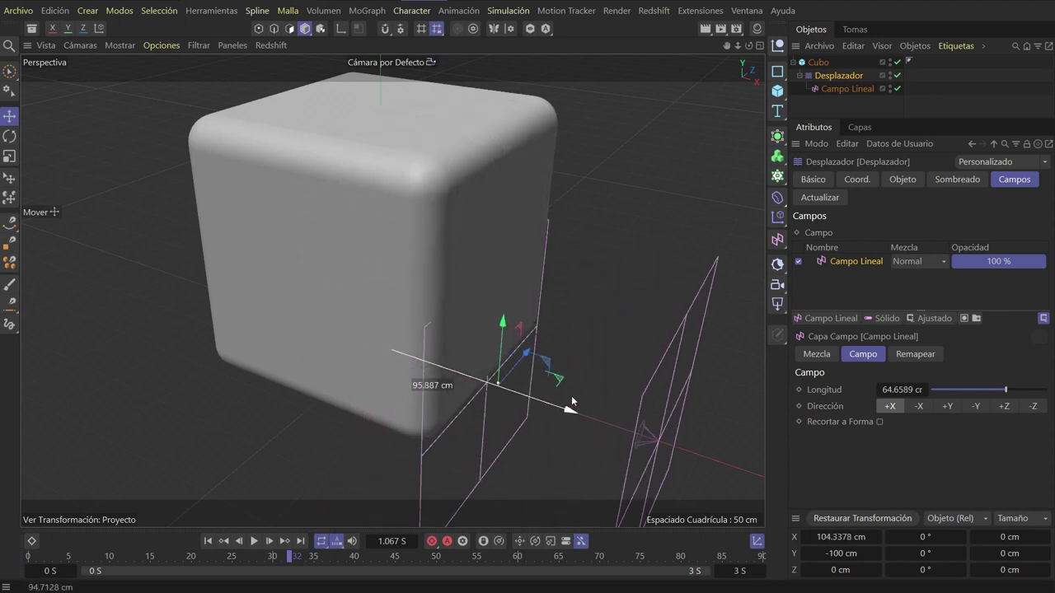
left_click(840, 88)
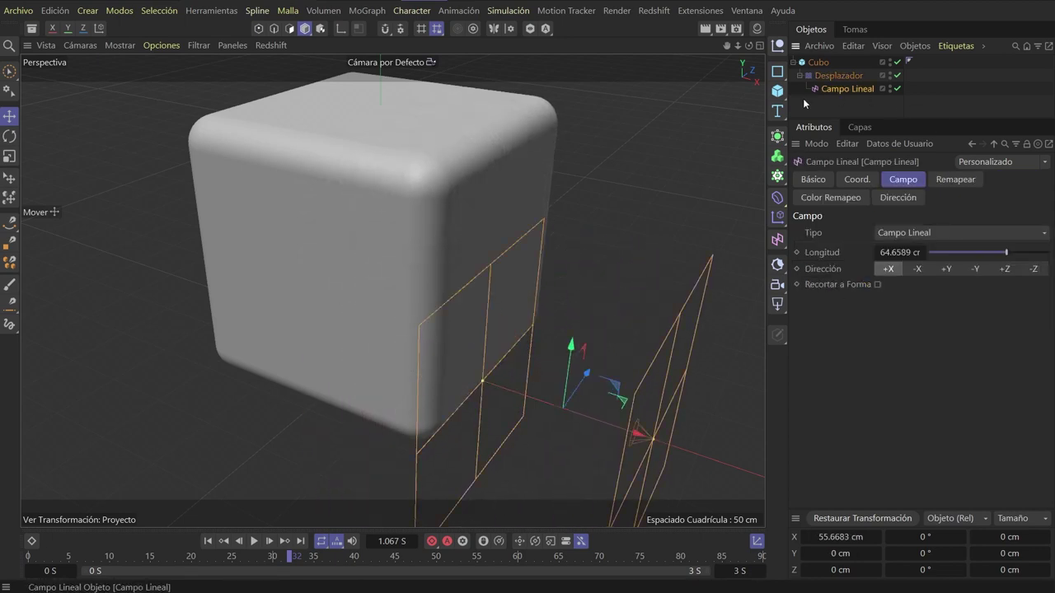
left_click(208, 541)
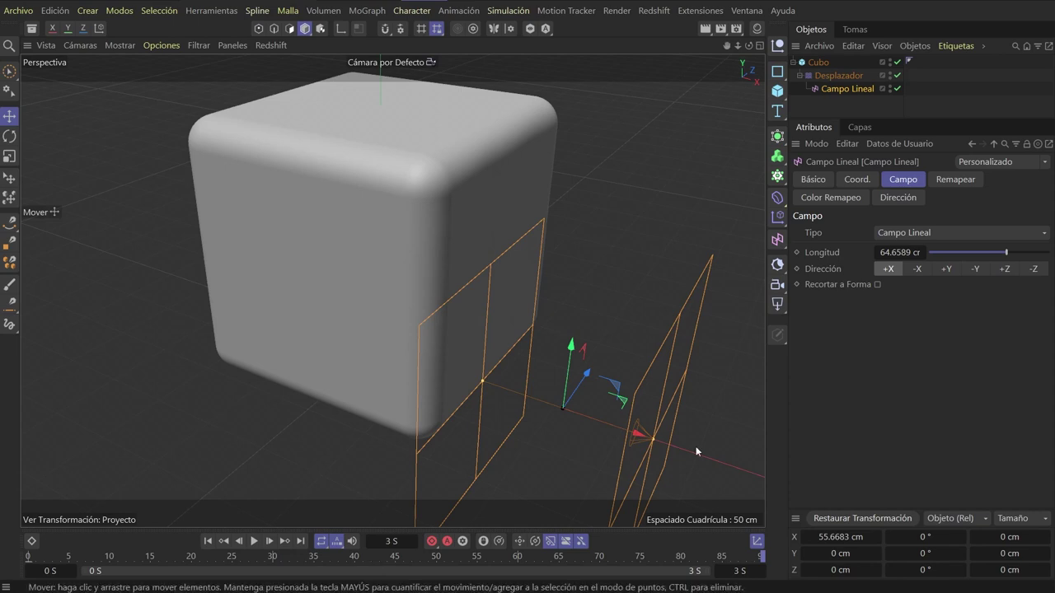
Move the Campo Lineal across the cube to X -50 cm, rewind, and play the sweep
mouse_move(639, 433)
left_mouse_down()
mouse_move(491, 387)
mouse_move(389, 380)
left_mouse_up()
left_click(431, 541)
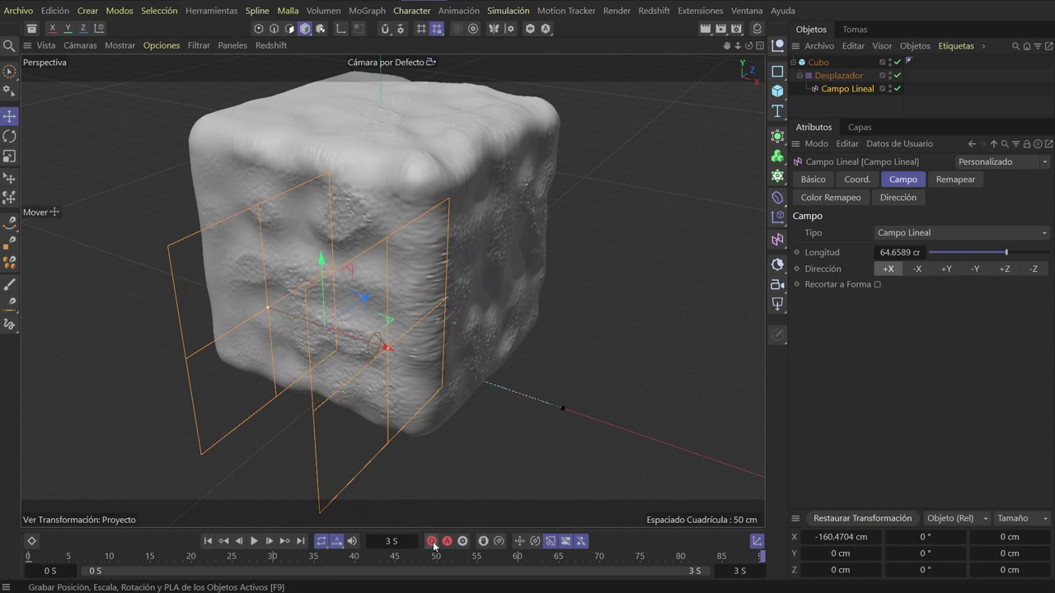
left_click(208, 540)
left_click(254, 541)
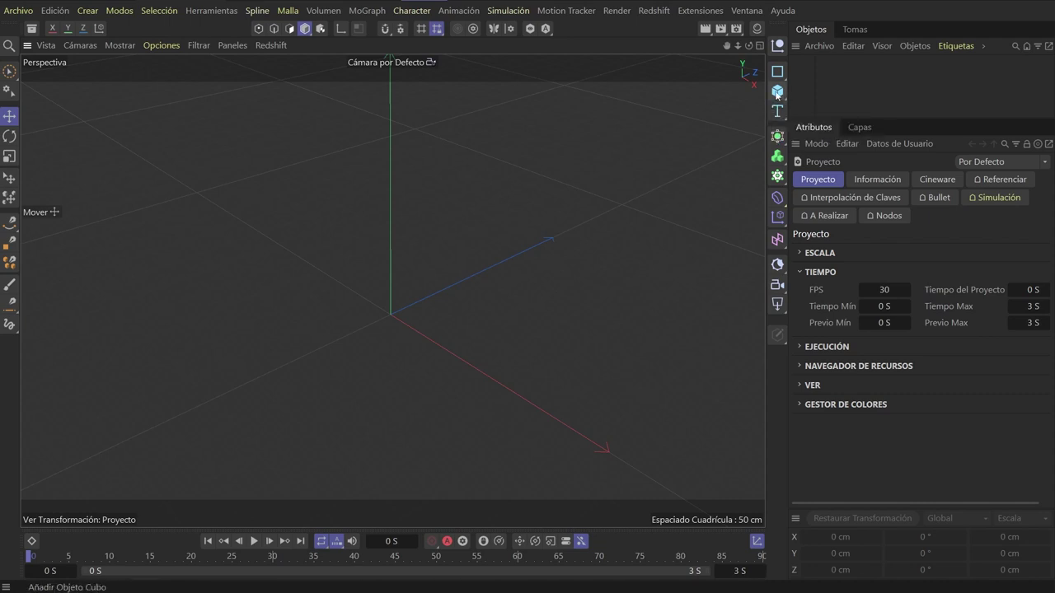
Add a Cilindro and set its height to 10 cm
left_click(777, 92)
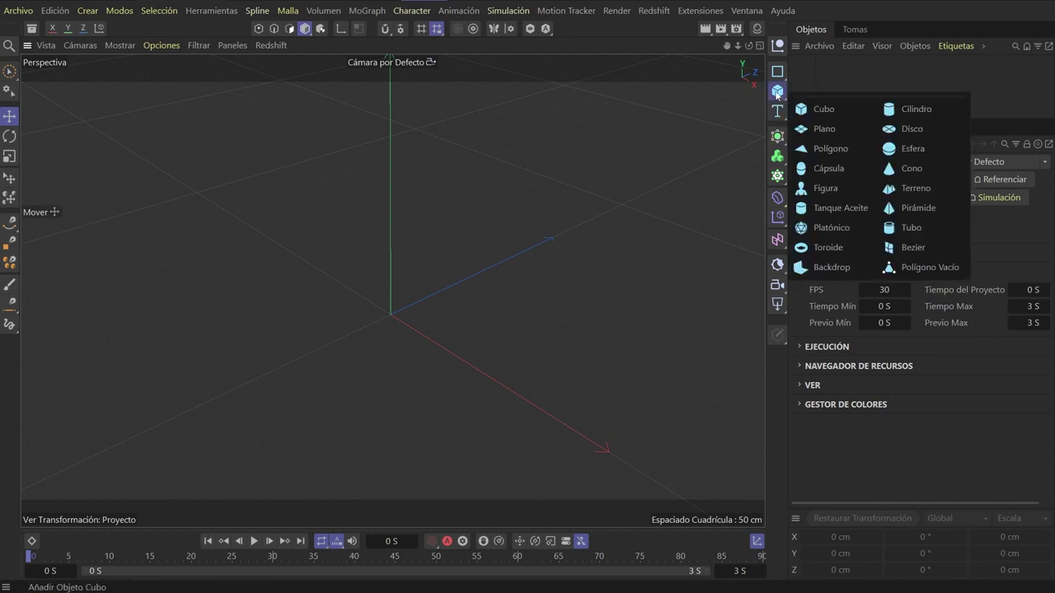
left_click(911, 108)
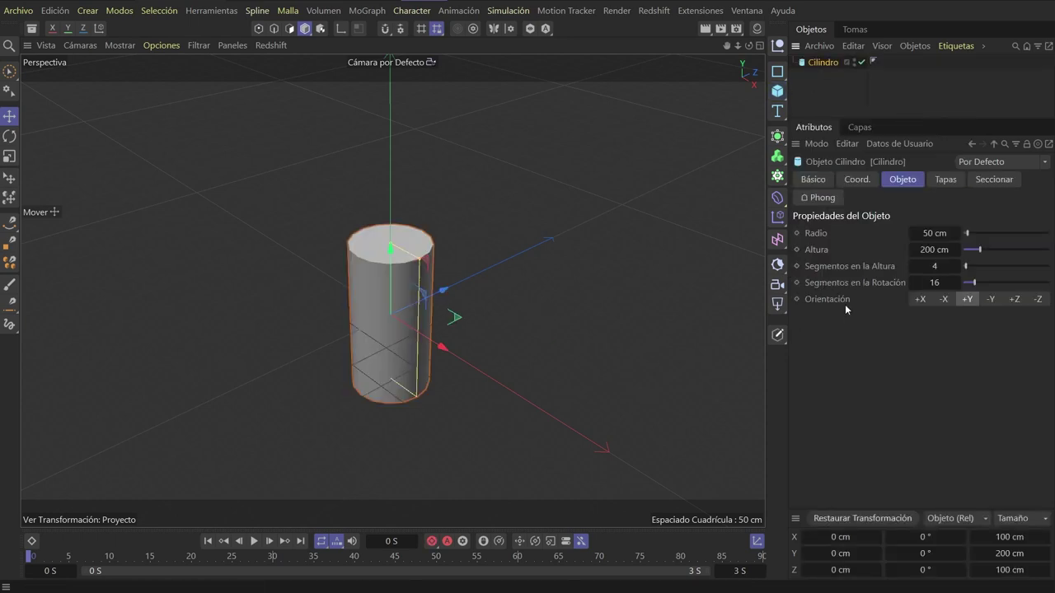
double_click(917, 249)
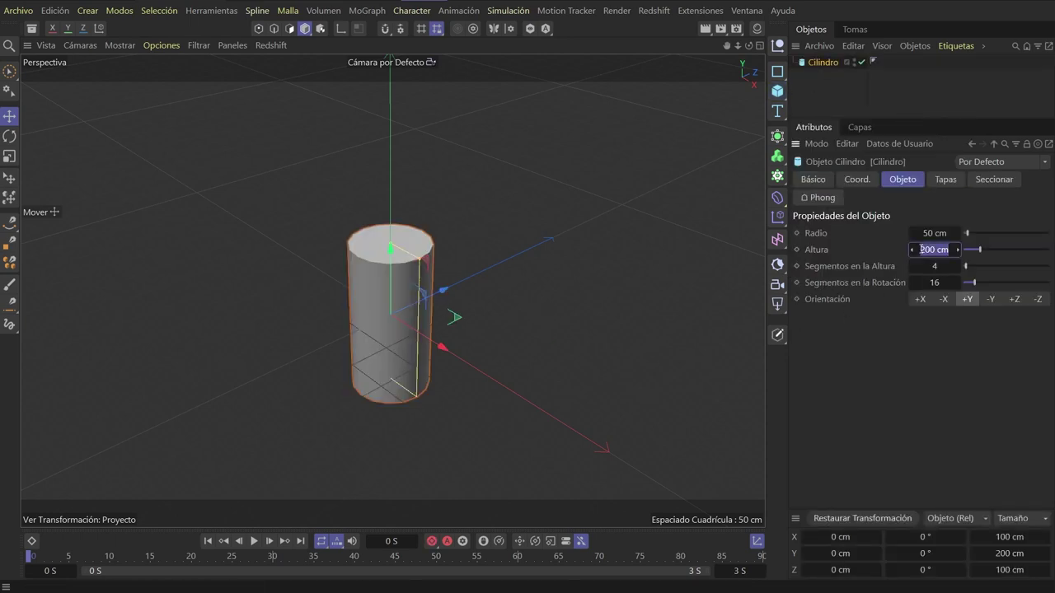
type("20")
key("Return")
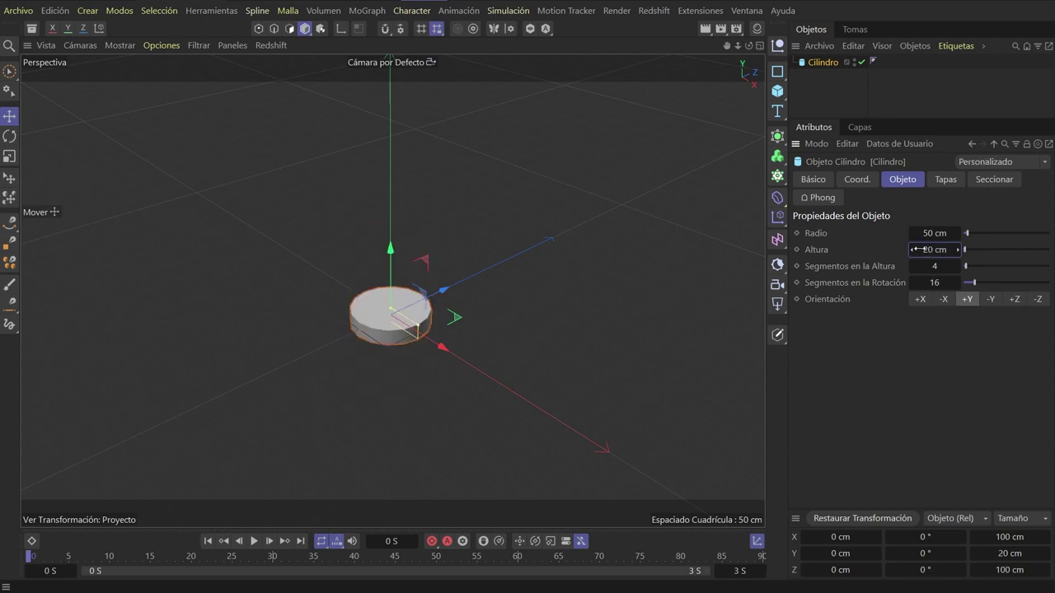
double_click(927, 233)
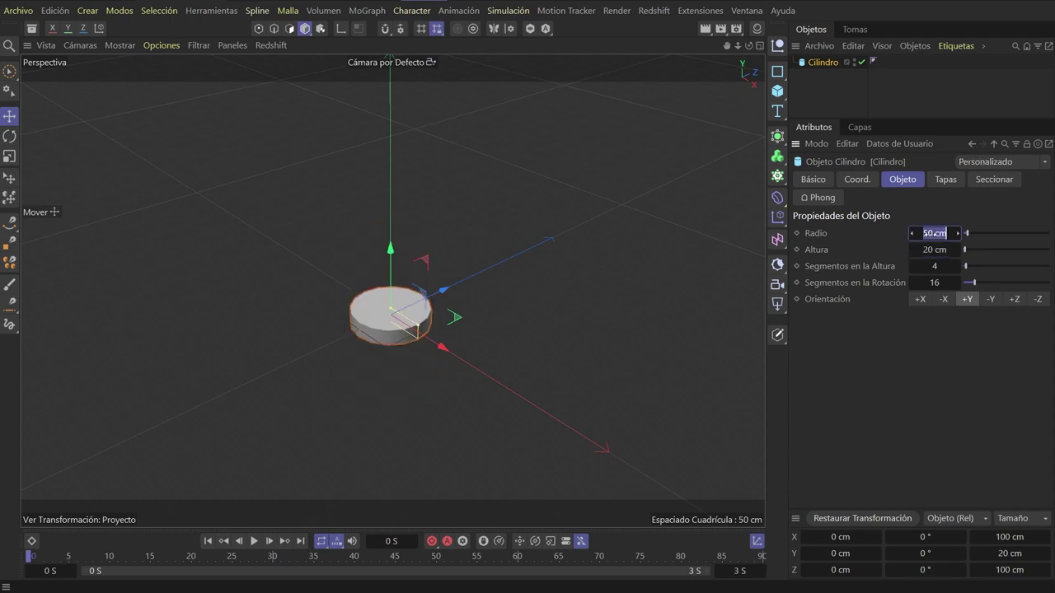
double_click(934, 249)
type("10")
key("Return")
Set the cylinder's rotation segments to 128 and frame the flat disc in the view
left_click(938, 282)
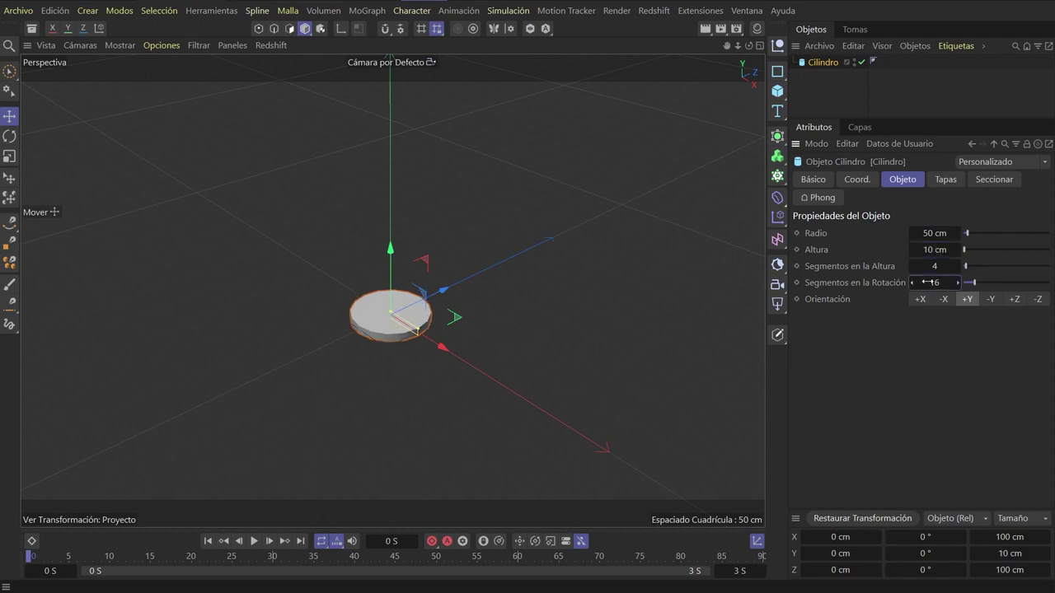
key("8")
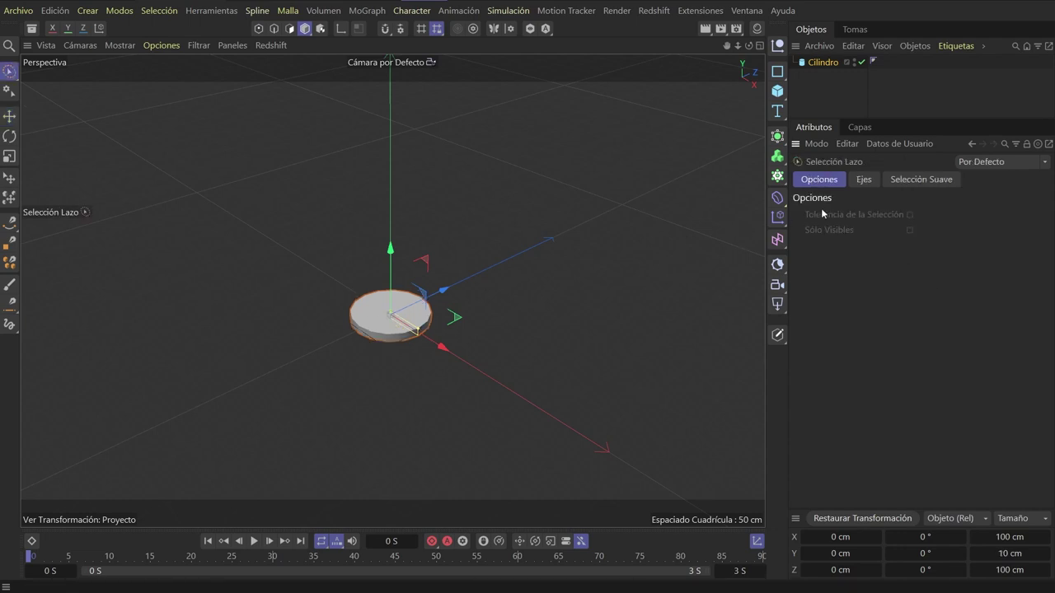
left_click(833, 73)
left_click(933, 283)
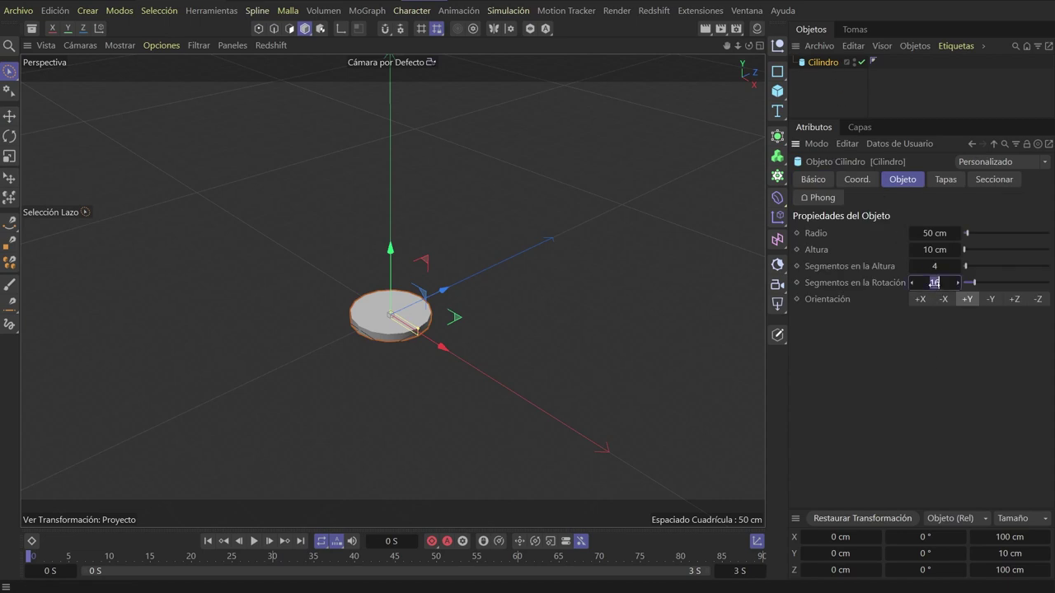
type("128")
key("Return")
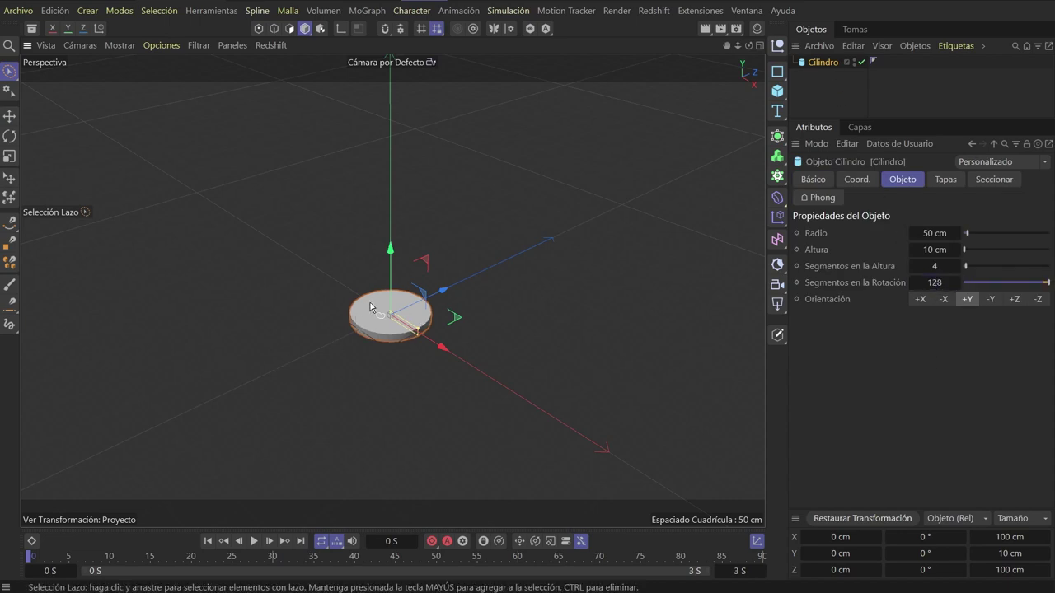
scroll(506, 322, "up", 2)
scroll(530, 305, "up", 3)
middle_click_drag(531, 304, 566, 278, "alt")
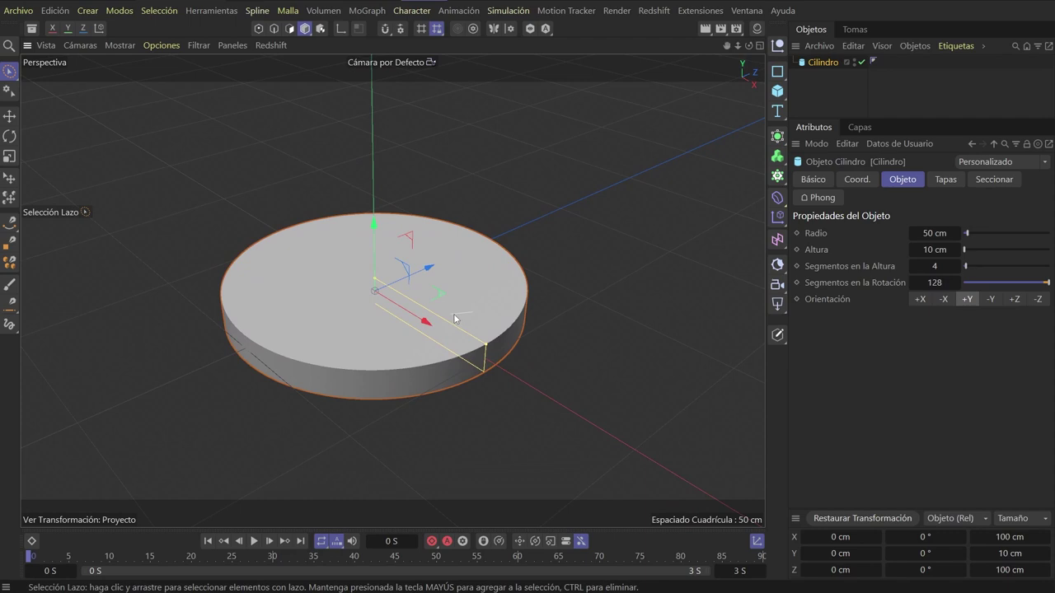
left_click(840, 79)
mouse_move(439, 283)
left_mouse_down("alt")
mouse_move(449, 301)
mouse_move(500, 295)
left_mouse_up("alt")
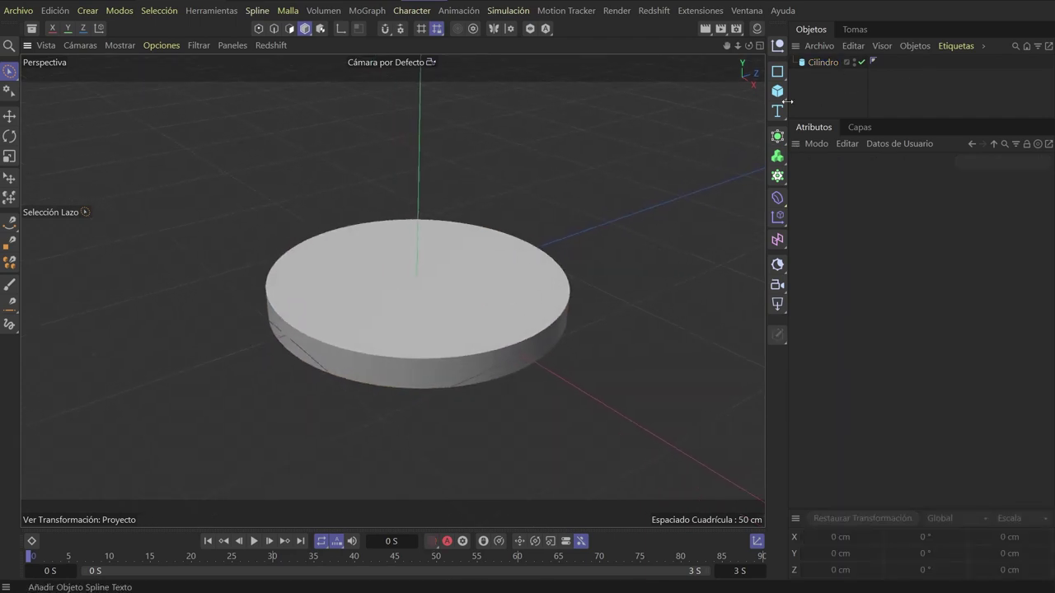
left_click(822, 62)
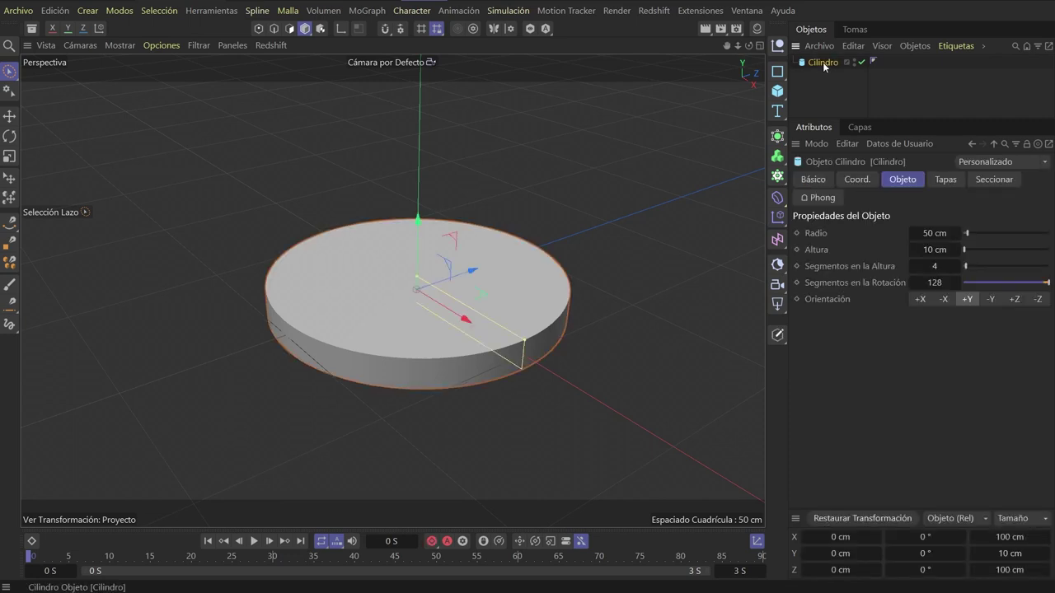
Switch to Gouraud shading with lines and raise the cylinder's cap segments to 18
left_click(121, 46)
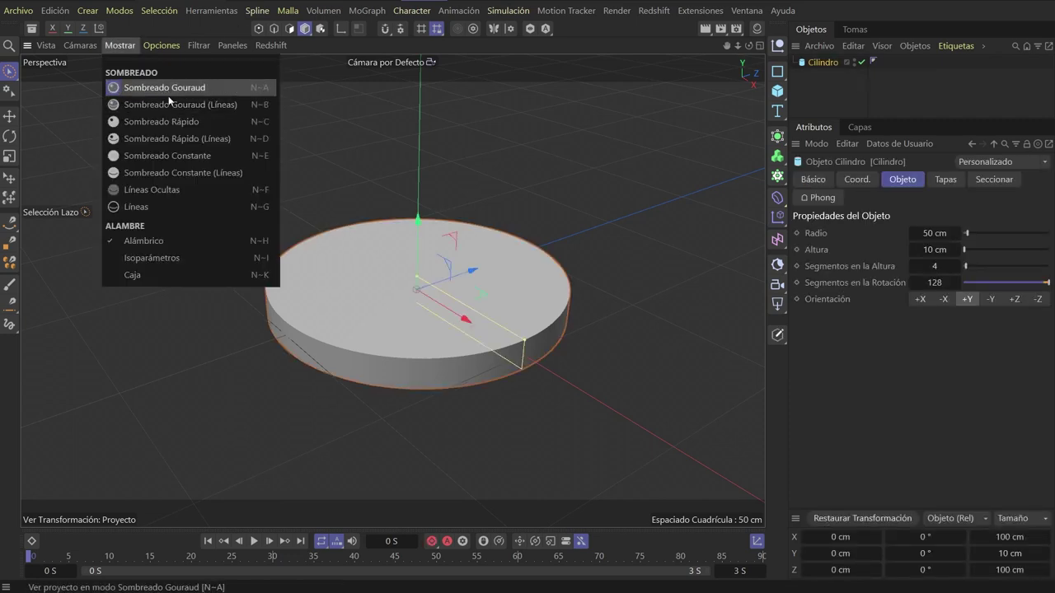
left_click(168, 103)
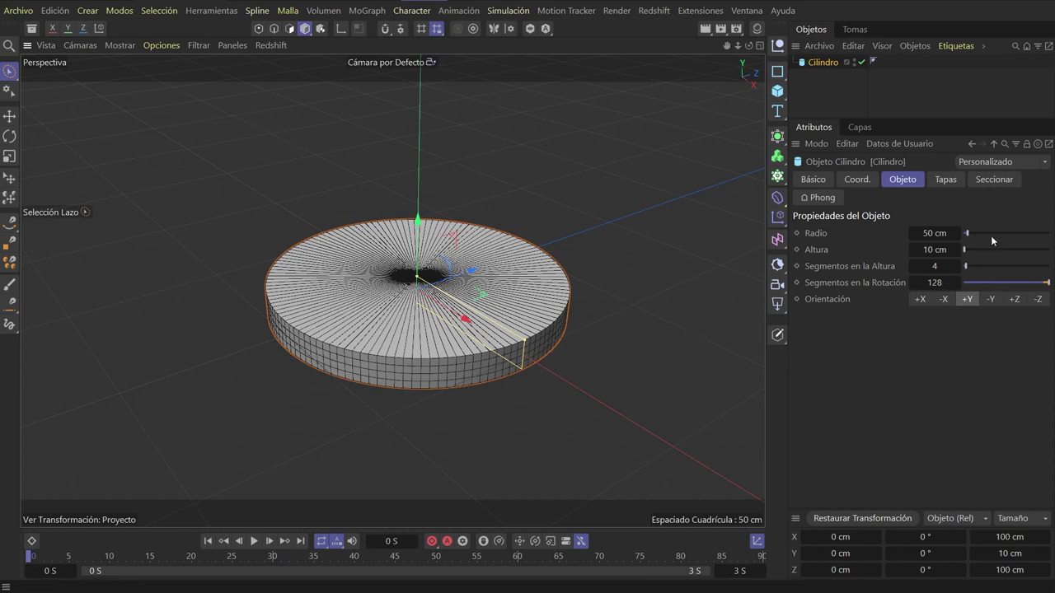
left_click(946, 181)
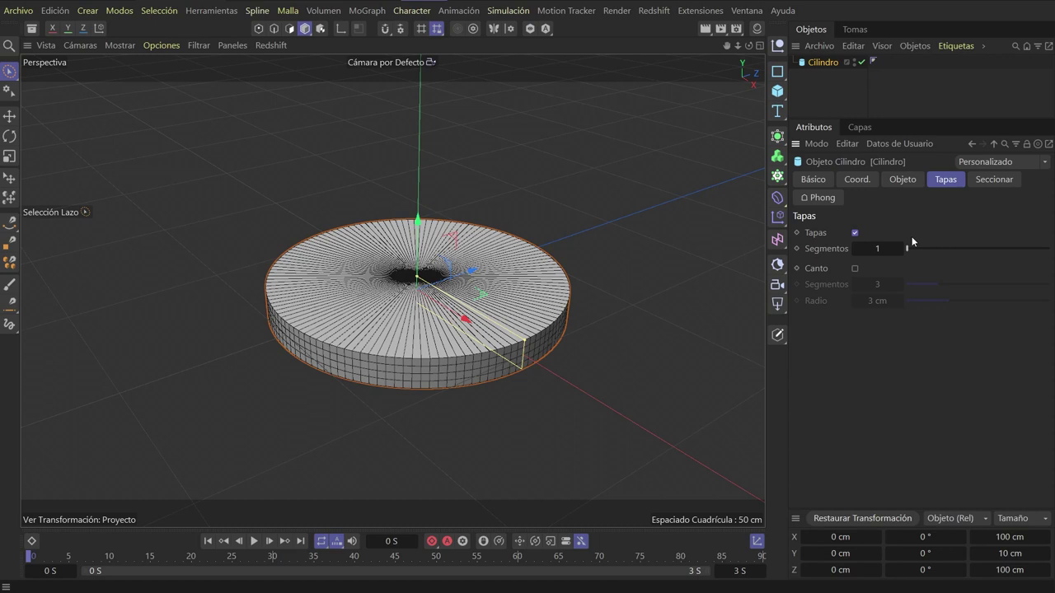
left_click_drag(928, 251, 1035, 250)
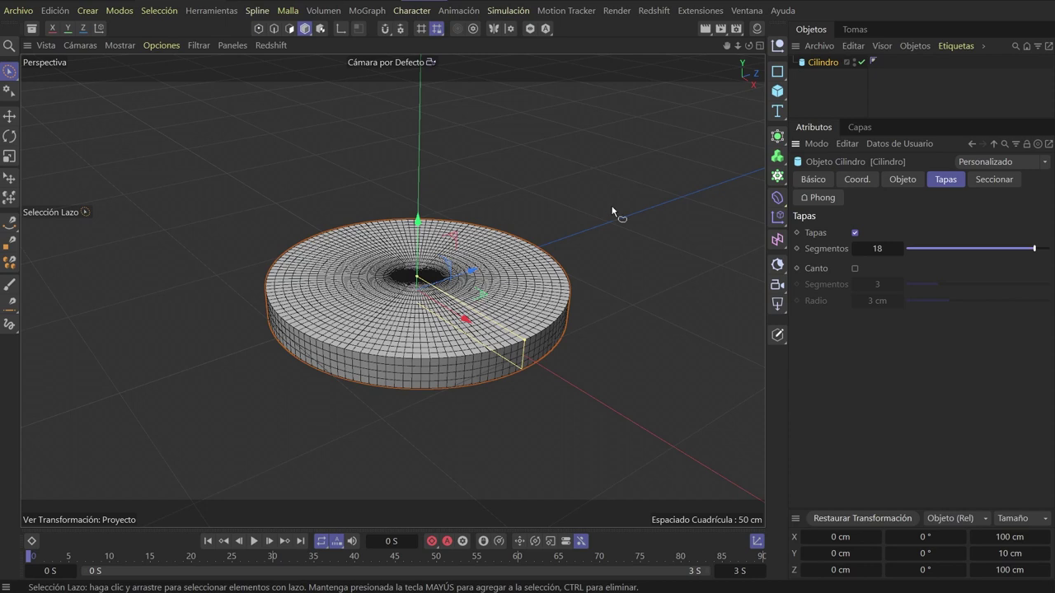
left_click(841, 82)
left_click(823, 63)
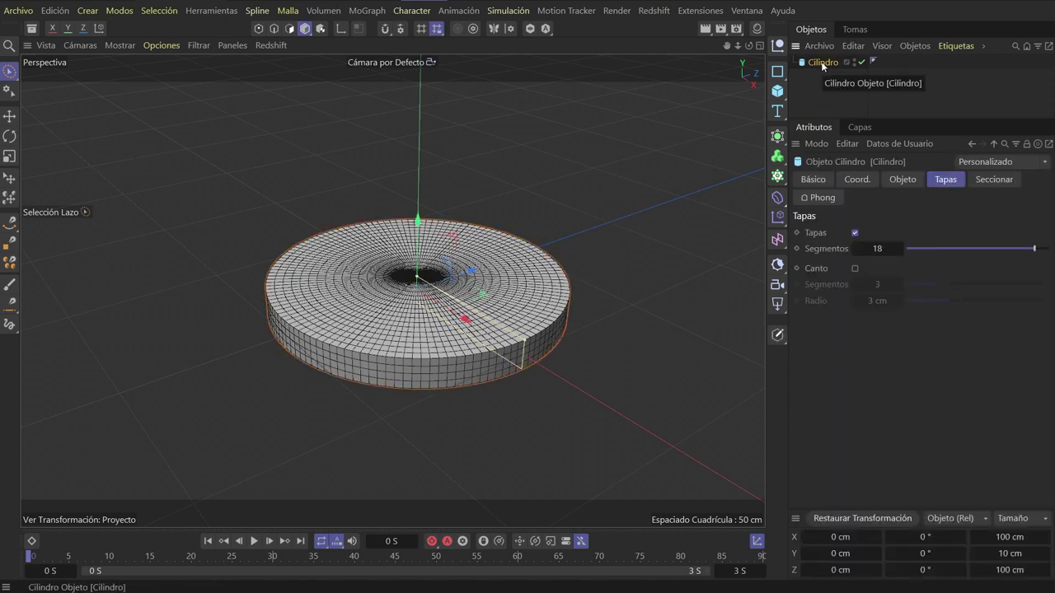
Make the Cilindro editable (C) and switch to Polygon editing mode
left_click(778, 336)
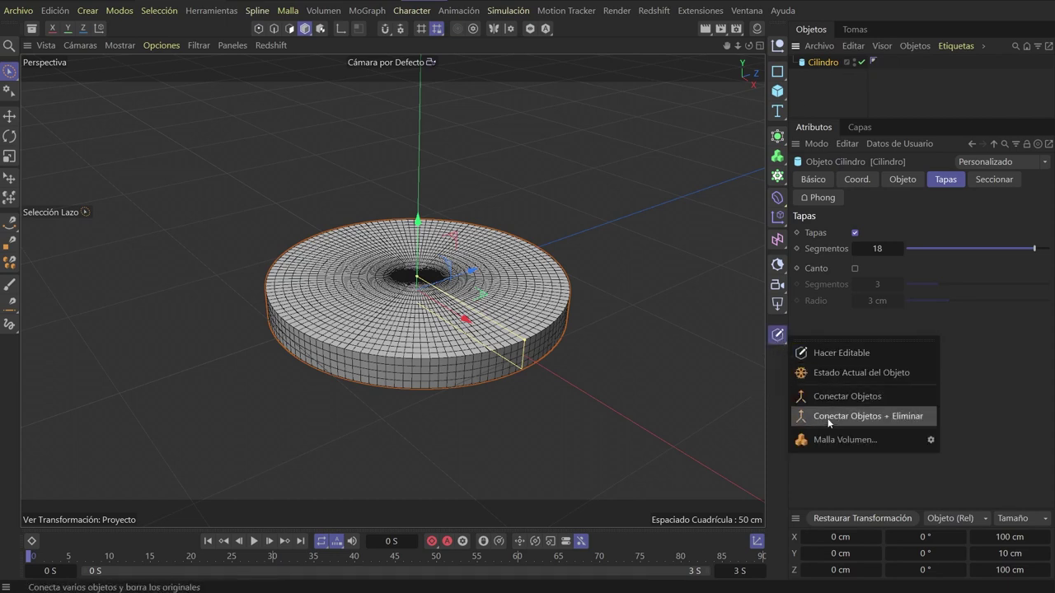
left_click(831, 353)
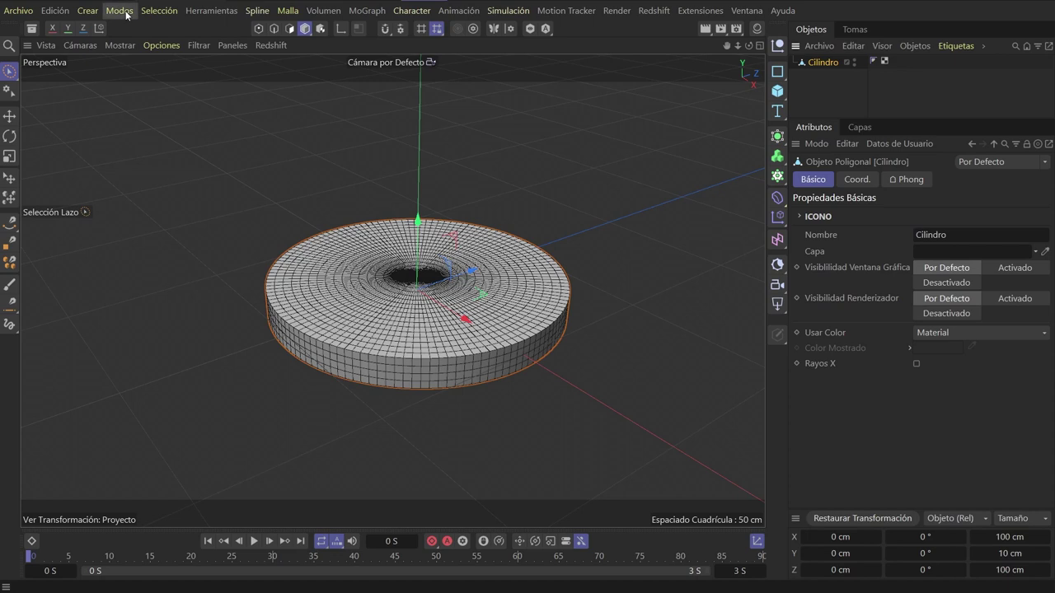
left_click(165, 12)
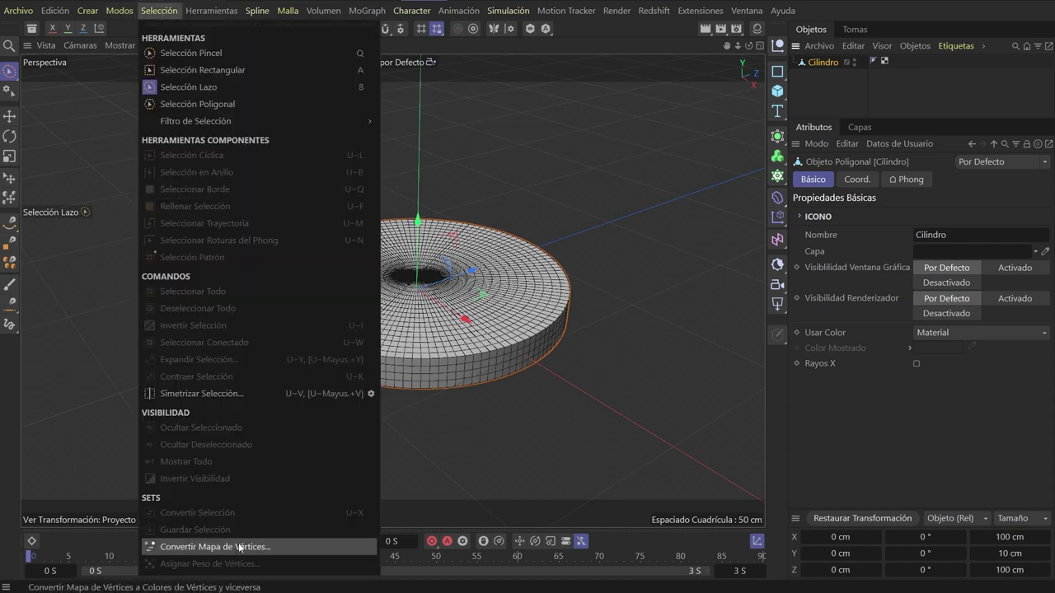
left_click(419, 43)
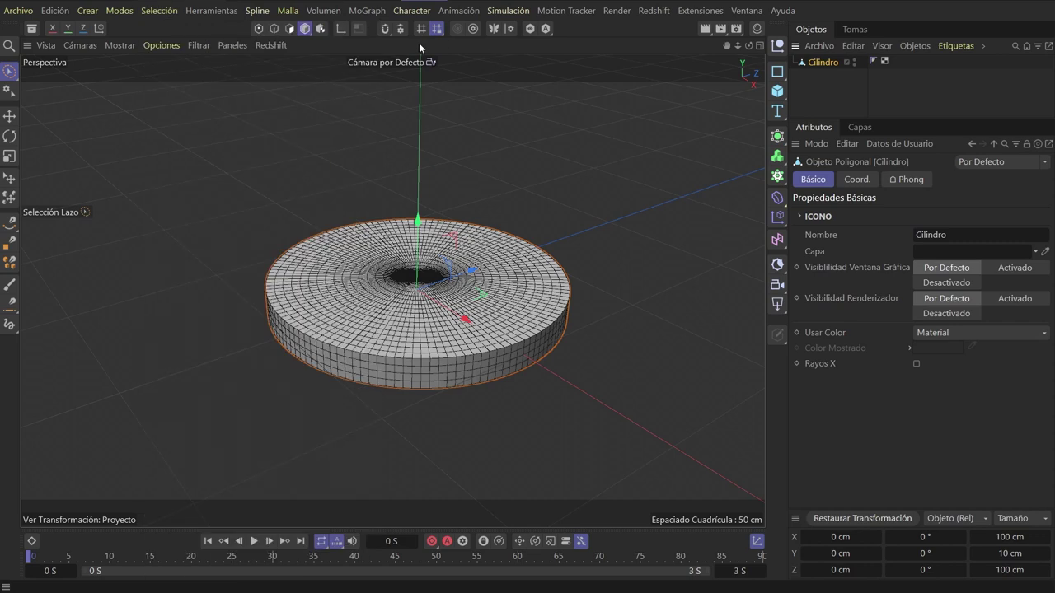
left_click(290, 29)
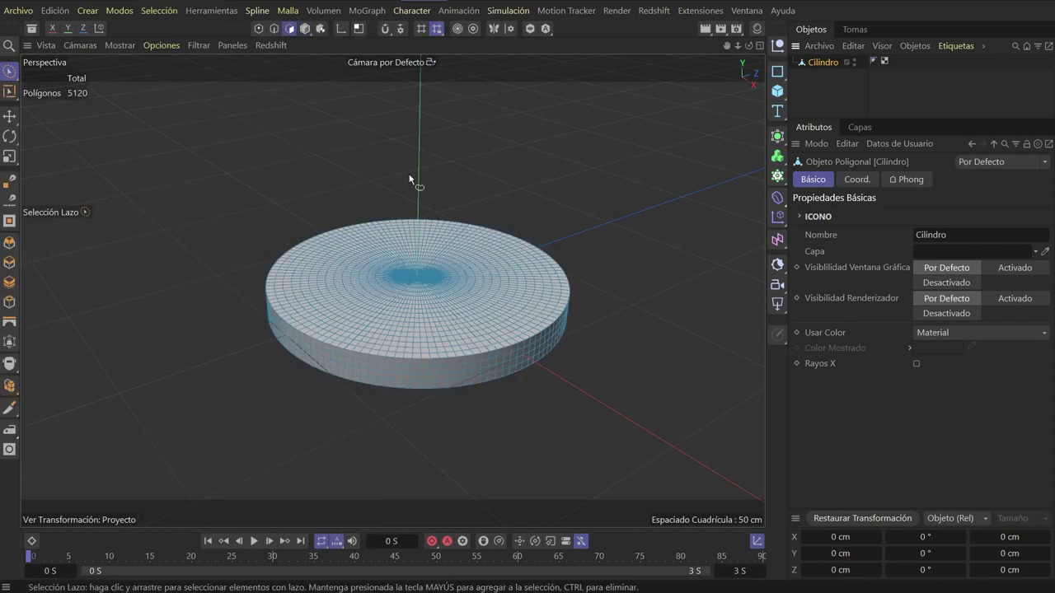
Select every polygon of the disc with Rectangle Selection
left_click(11, 71)
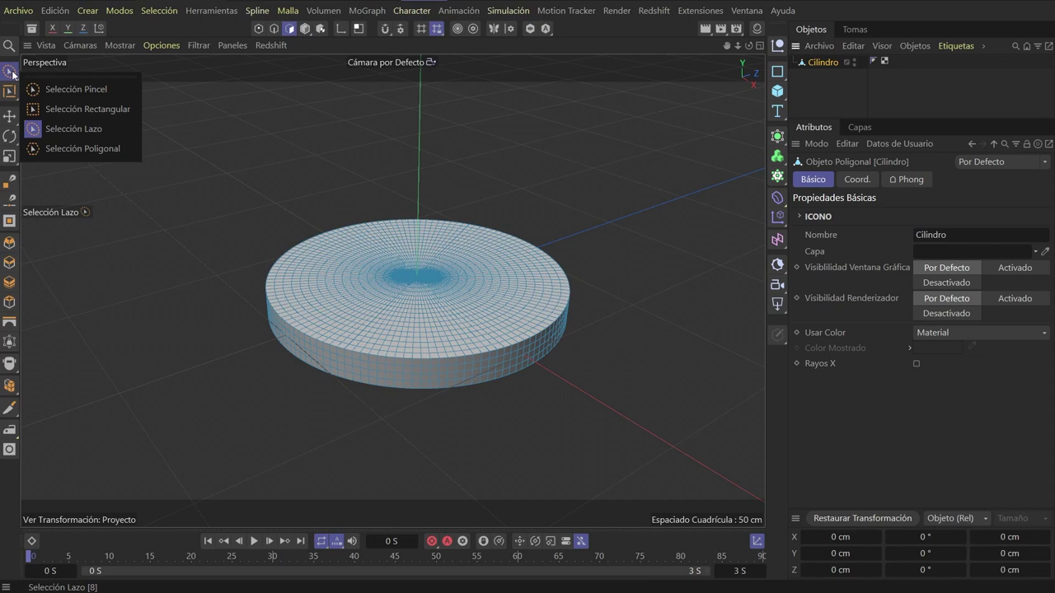
left_click(11, 71)
left_click(80, 109)
left_click_drag(219, 165, 668, 446)
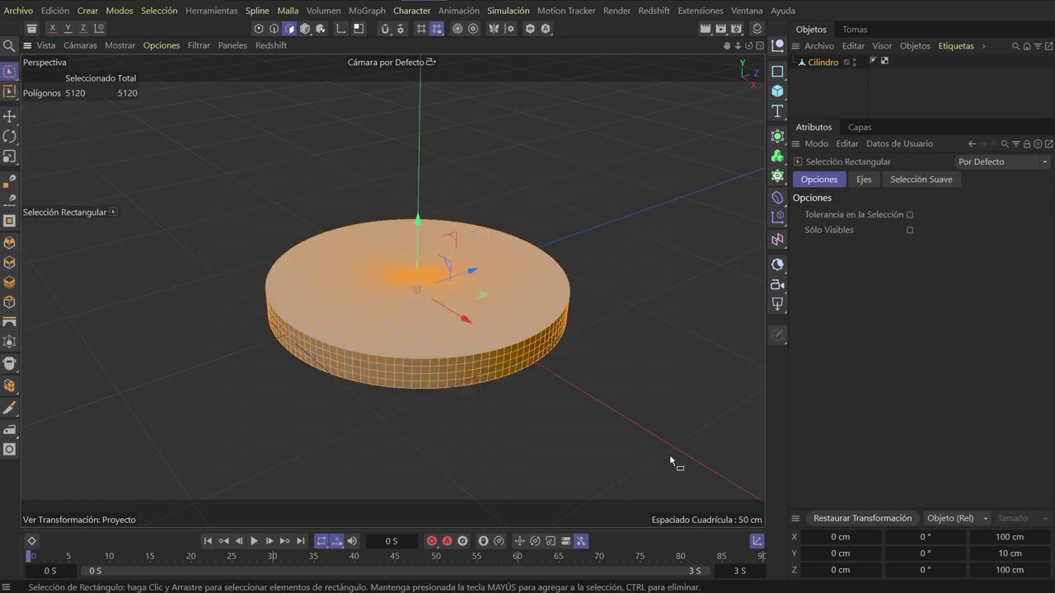
Assign 100% vertex weight and select the resulting Mapa de Vértices tag
left_click(159, 10)
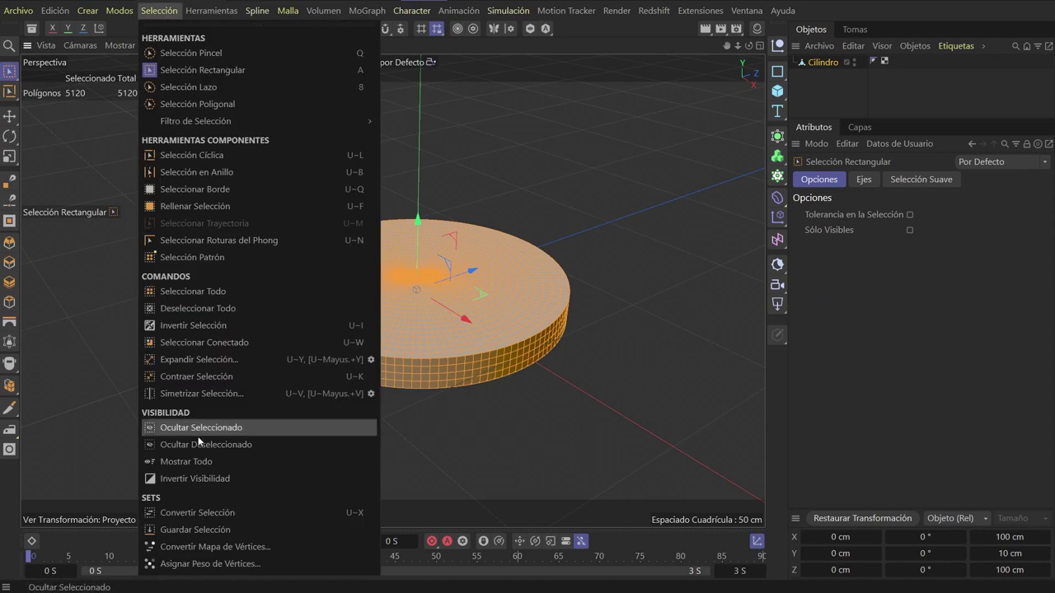
left_click(215, 563)
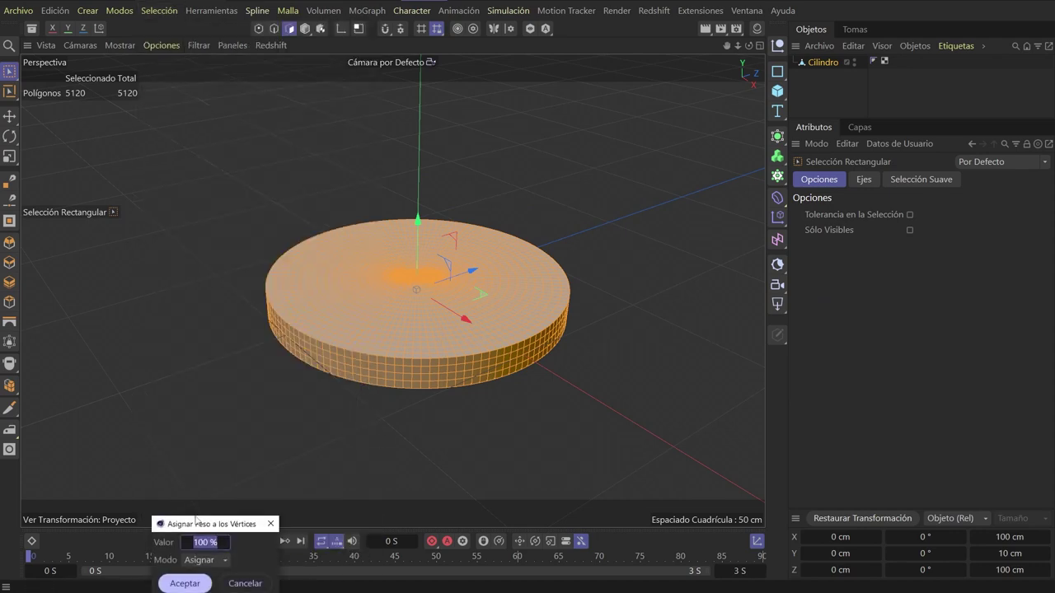
left_click_drag(195, 522, 170, 259)
left_click(160, 320)
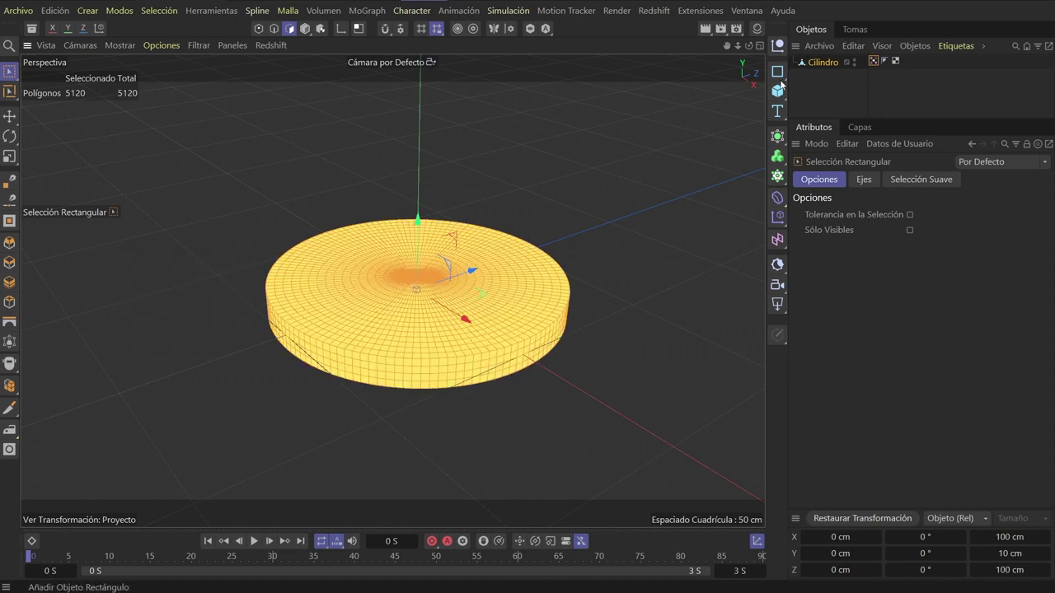
left_click(836, 63)
left_click(874, 62)
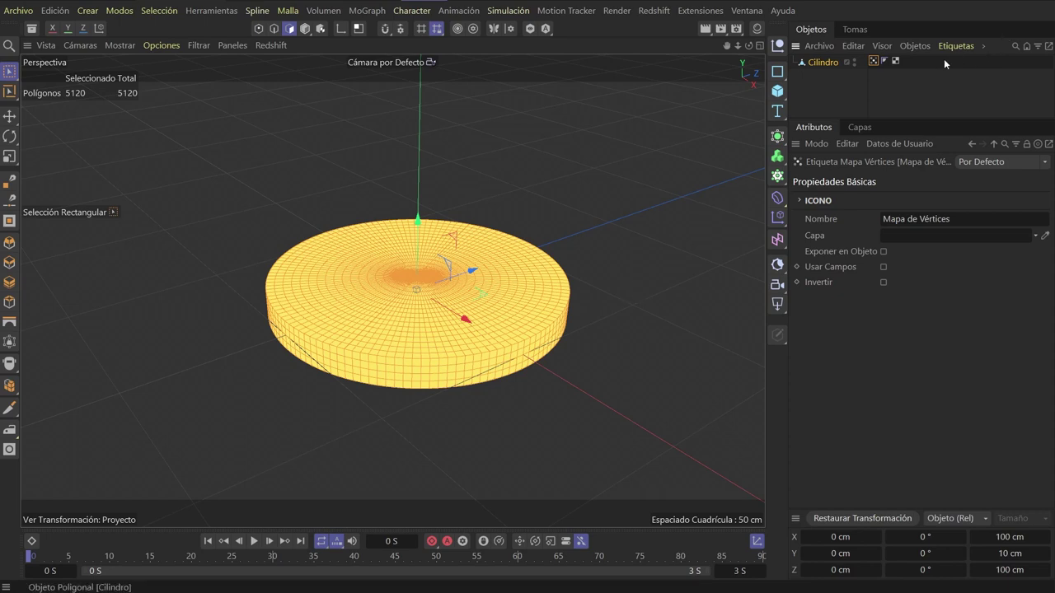
left_click(873, 62)
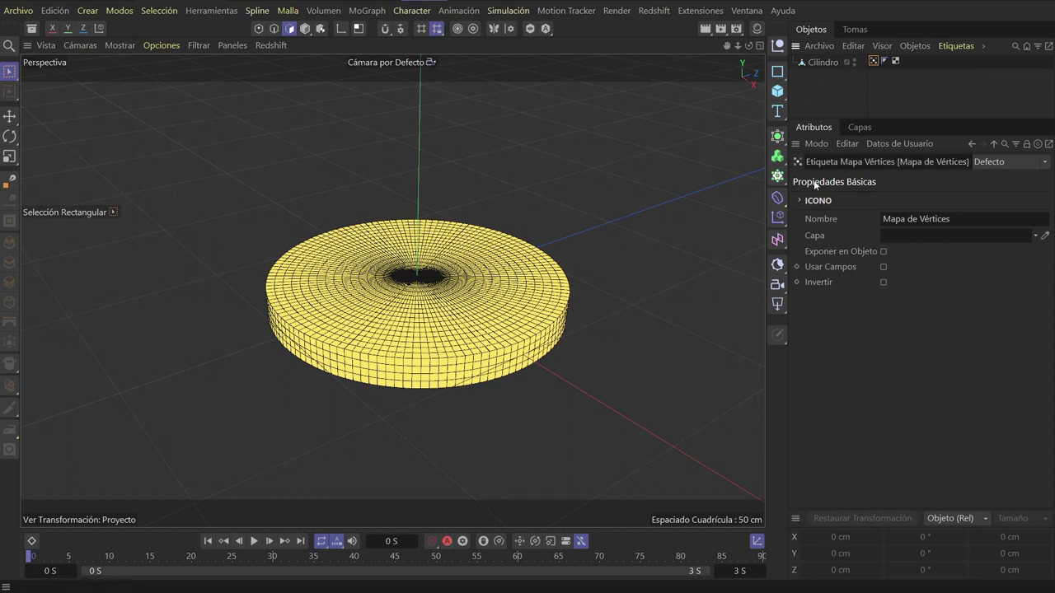
Enable fields on the vertex map, untick Congelar, and add a Campo Radial
left_click(883, 266)
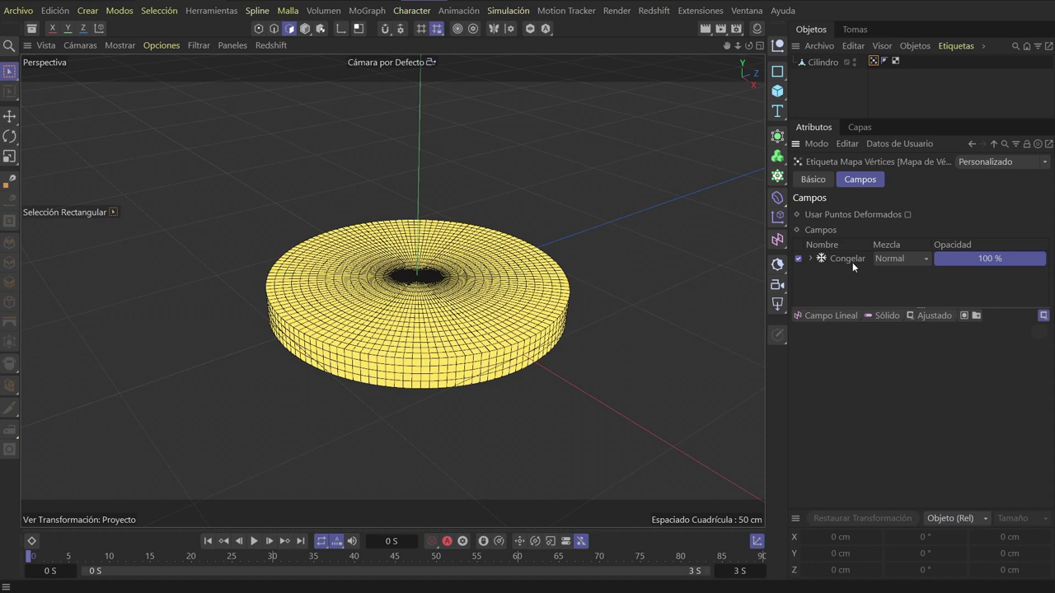
left_click(797, 258)
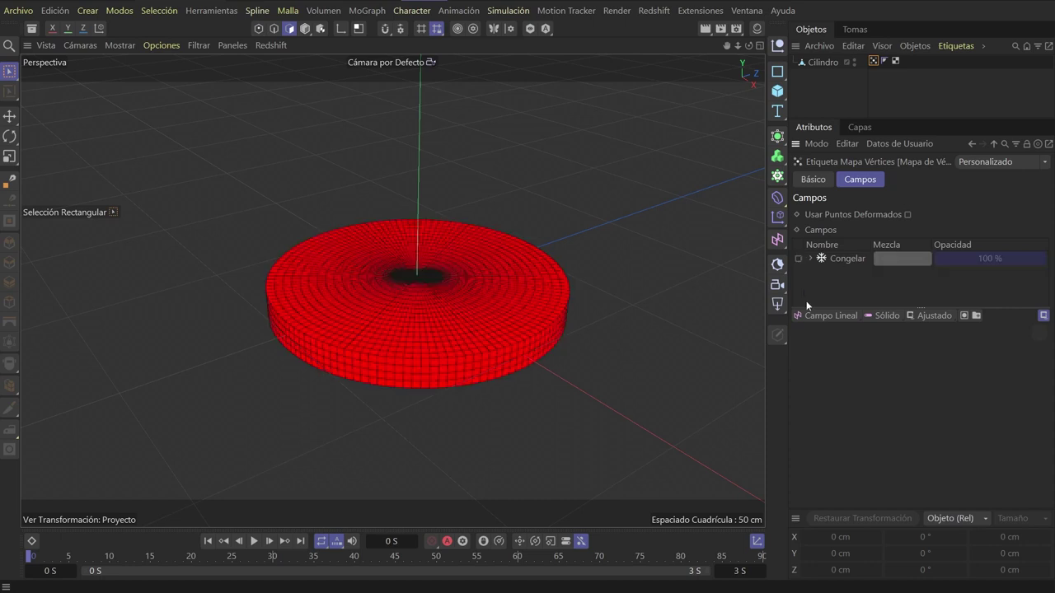
left_click(841, 317)
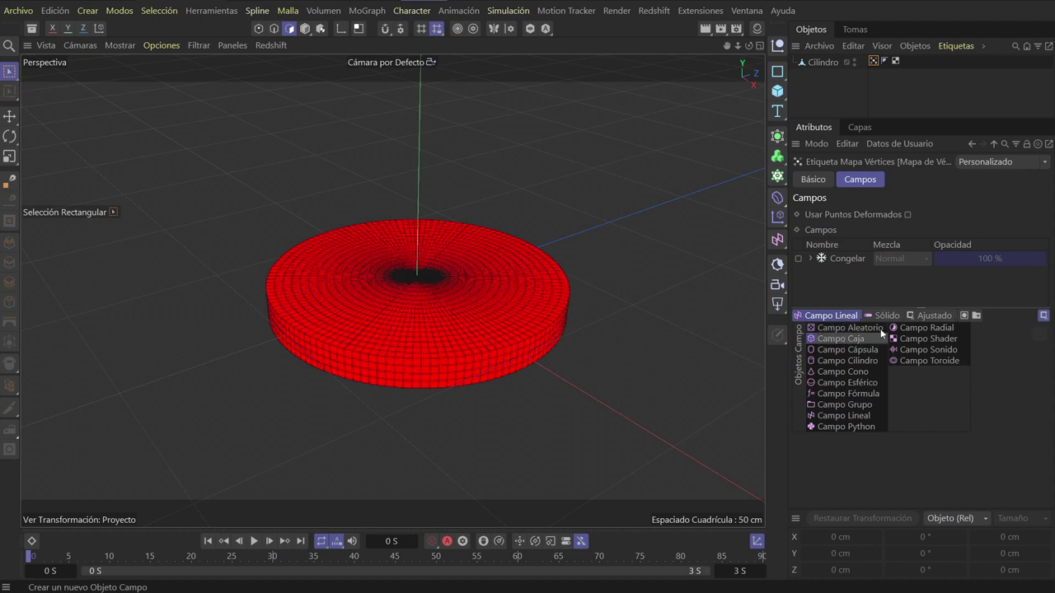
left_click(922, 328)
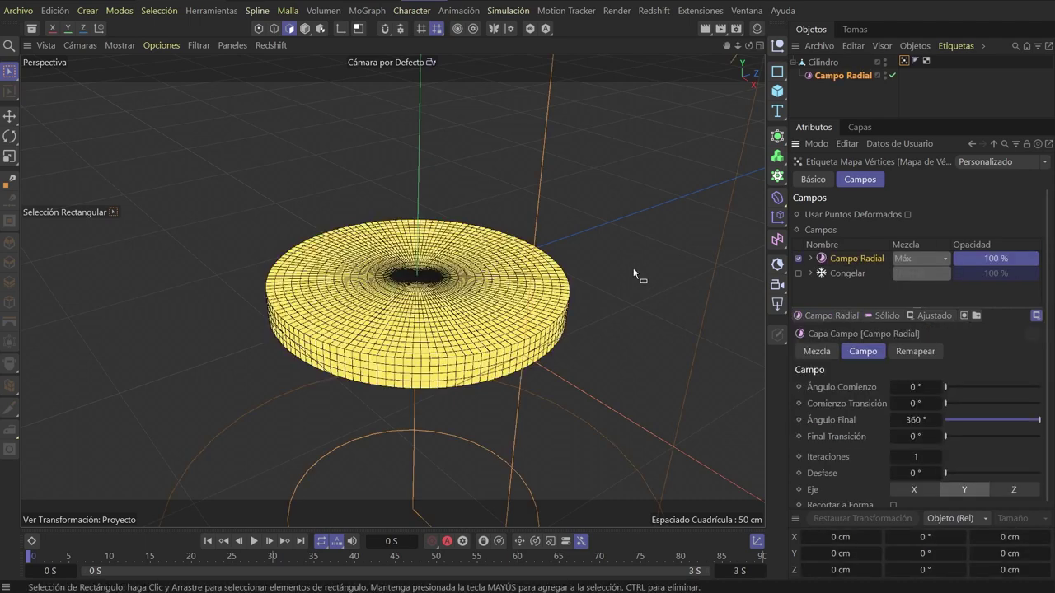
left_click(831, 76)
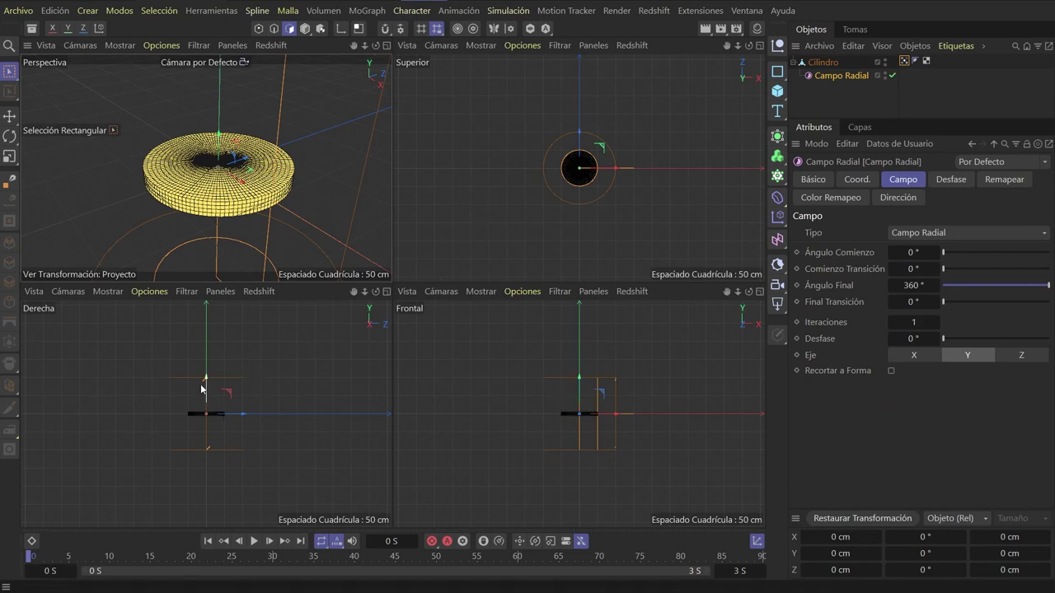
Scale and reshape the Campo Radial's box into a thin strip across the disc
scroll(204, 405, "up", 2)
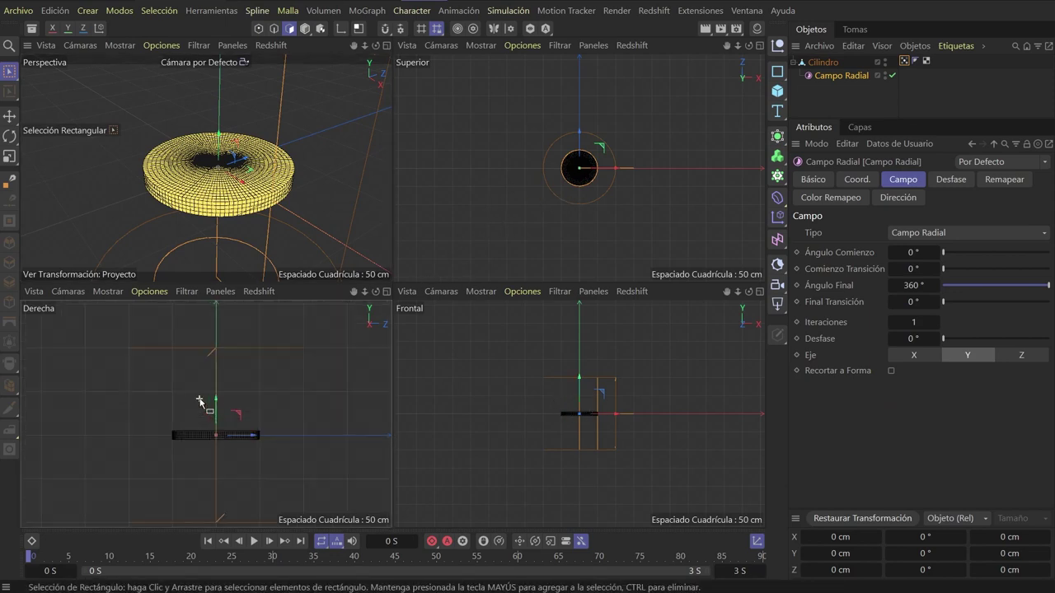
scroll(229, 392, "up", 2)
key("t")
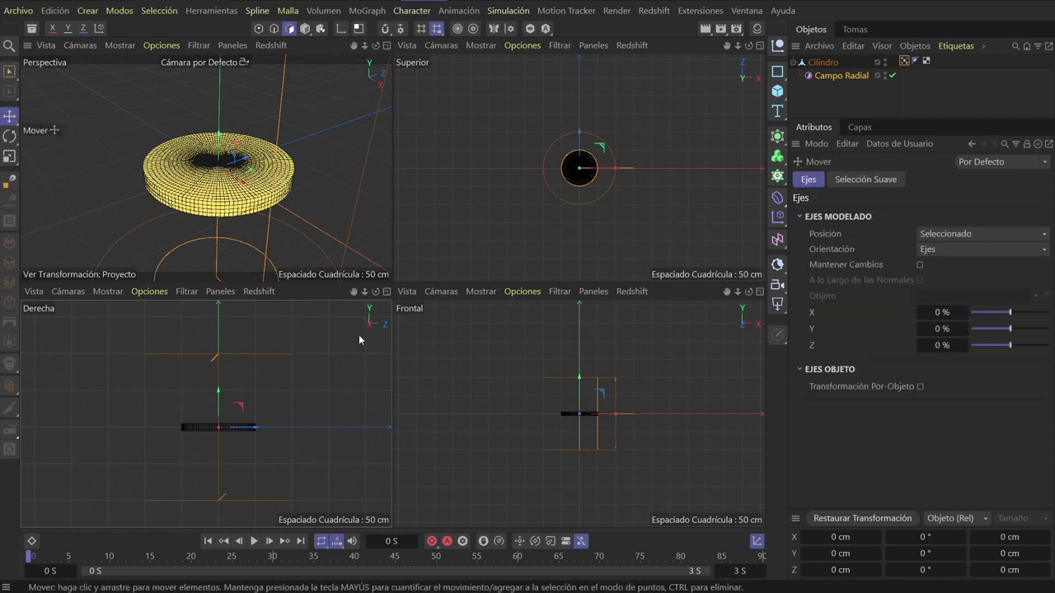
left_click(304, 28)
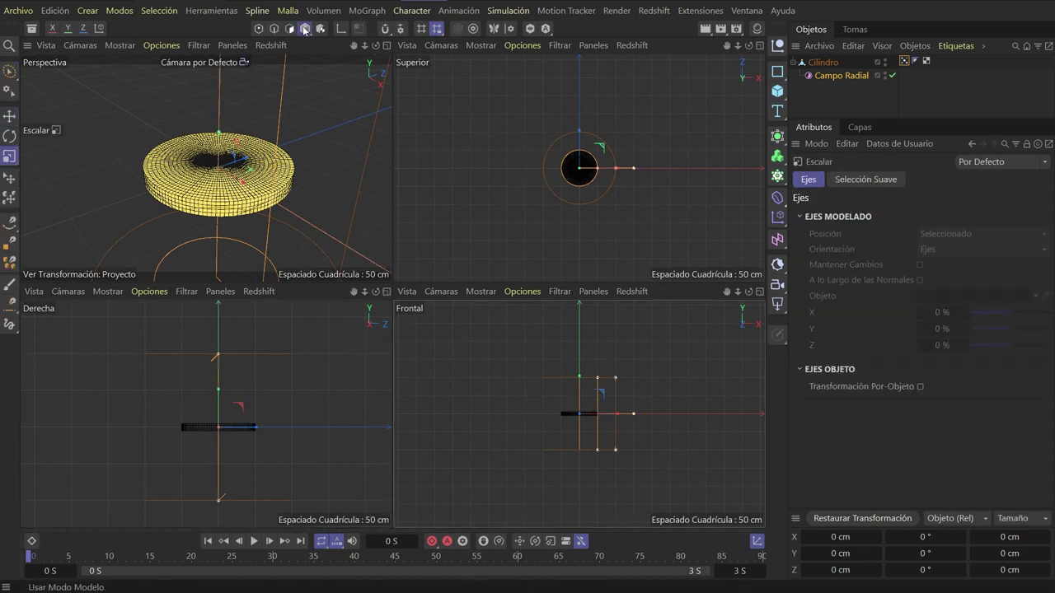
left_click_drag(225, 354, 305, 361)
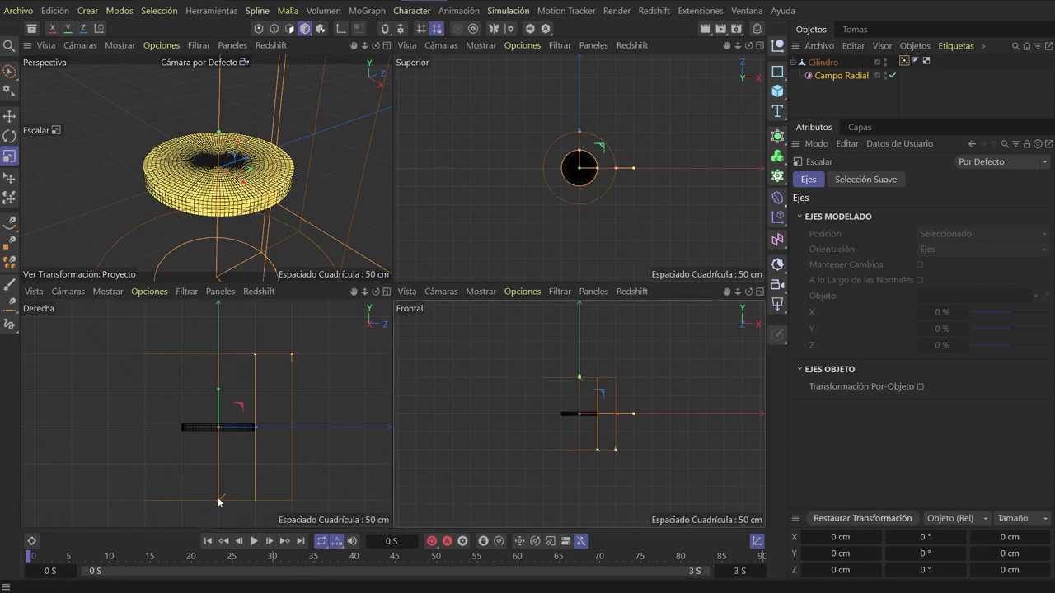
left_click_drag(218, 500, 223, 473)
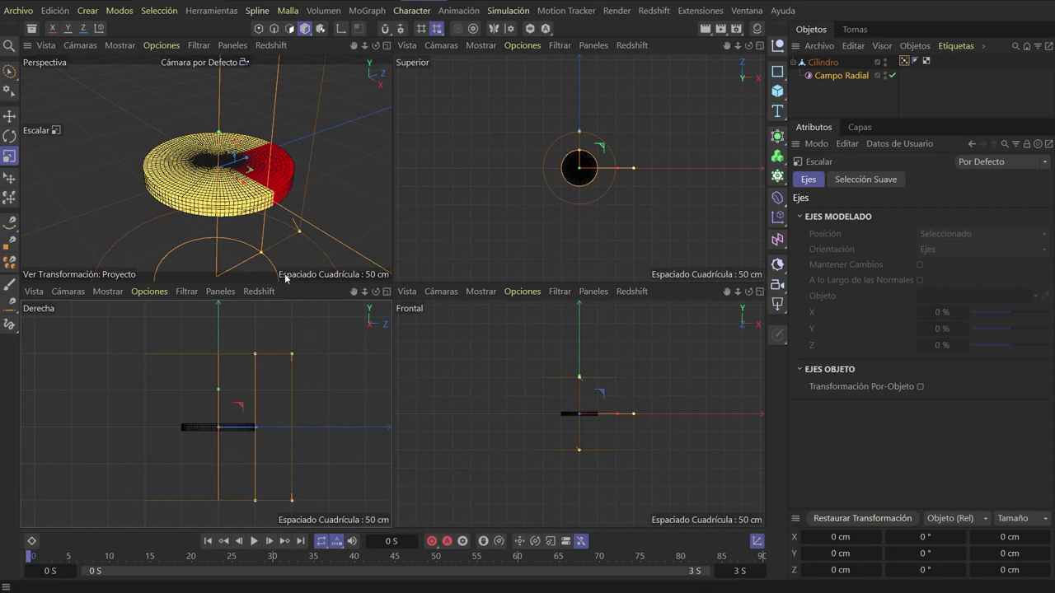
scroll(253, 186, "down", 3)
scroll(253, 186, "down", 3)
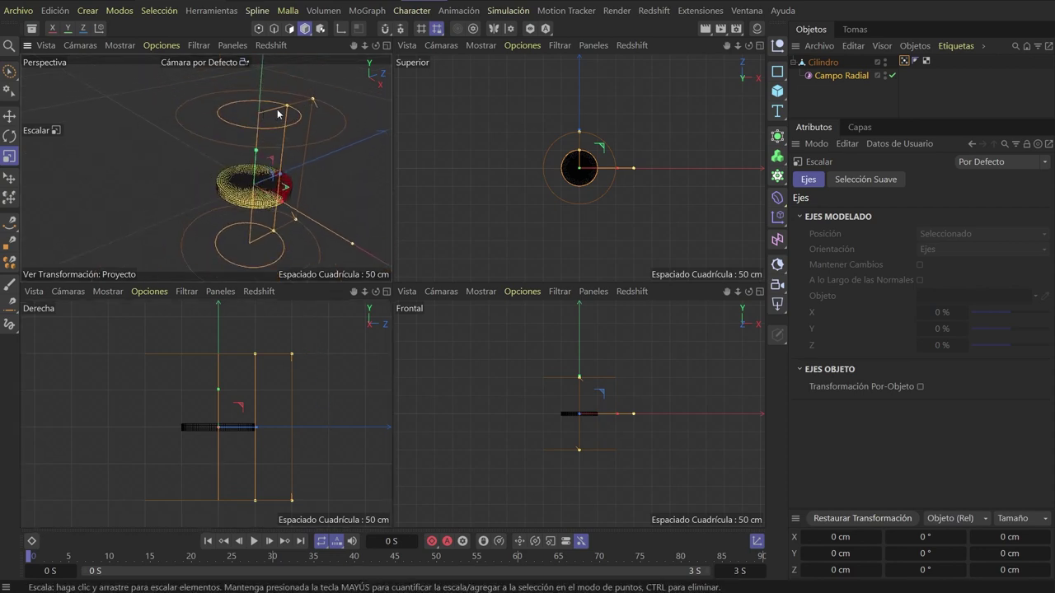
mouse_move(287, 107)
left_mouse_down()
mouse_move(286, 126)
mouse_move(313, 125)
left_mouse_up()
mouse_move(352, 245)
left_mouse_down()
mouse_move(307, 214)
mouse_move(406, 234)
left_mouse_up()
left_click(838, 76)
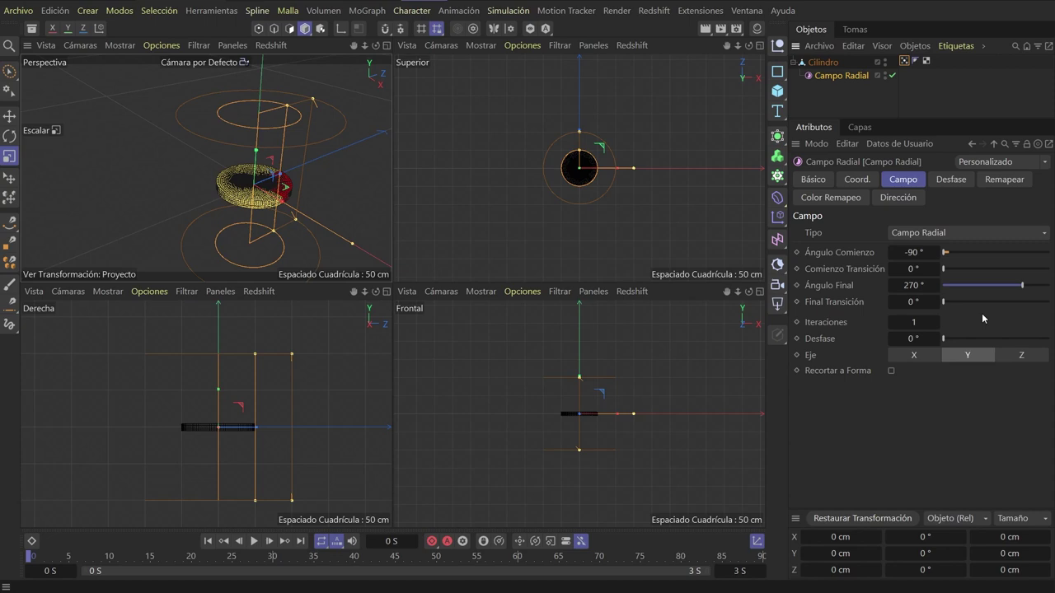
Set the Campo Radial's Ángulo Comienzo to 0°
left_click(914, 183)
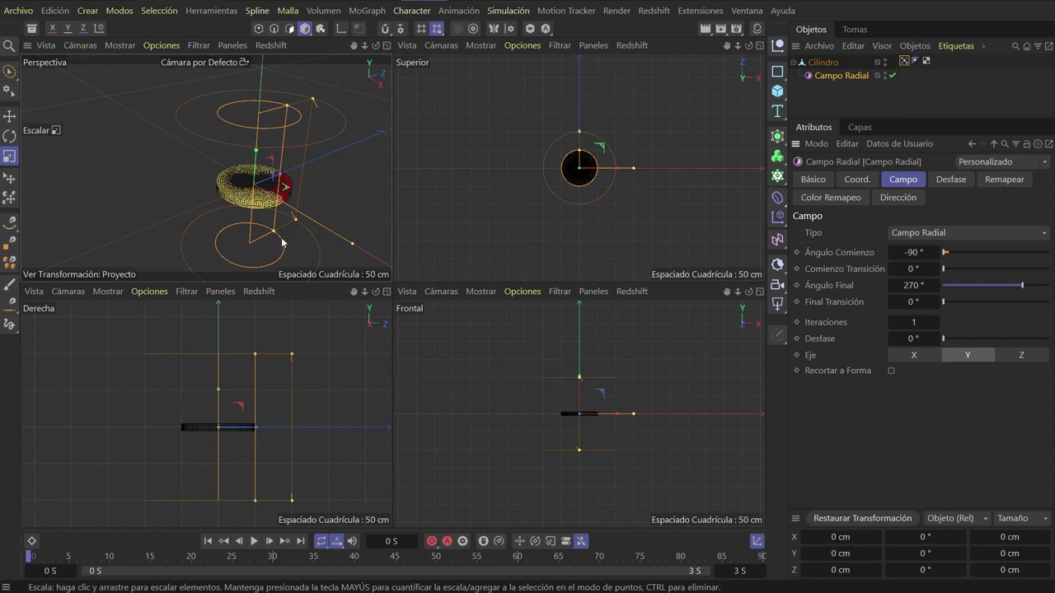
scroll(282, 235, "up", 2)
scroll(279, 214, "up", 2)
scroll(274, 188, "up", 3)
scroll(271, 188, "down", 1)
scroll(288, 196, "down", 2)
left_click(912, 252)
type("0")
key("Return")
Set Ángulo Final to 360°, then change it to 0°
left_click(921, 285)
type("360")
key("Return")
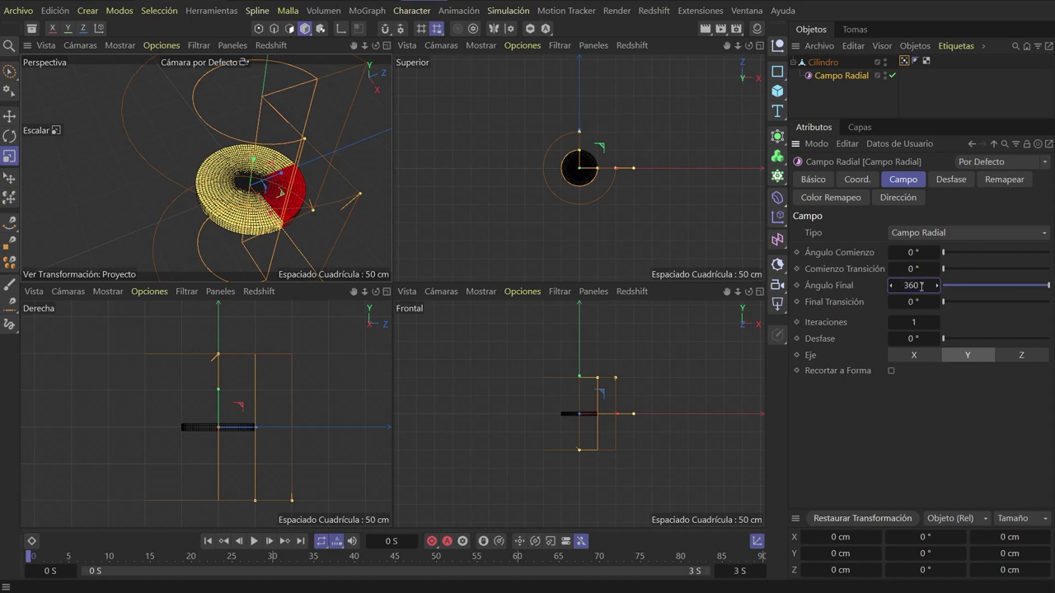
left_click(917, 285)
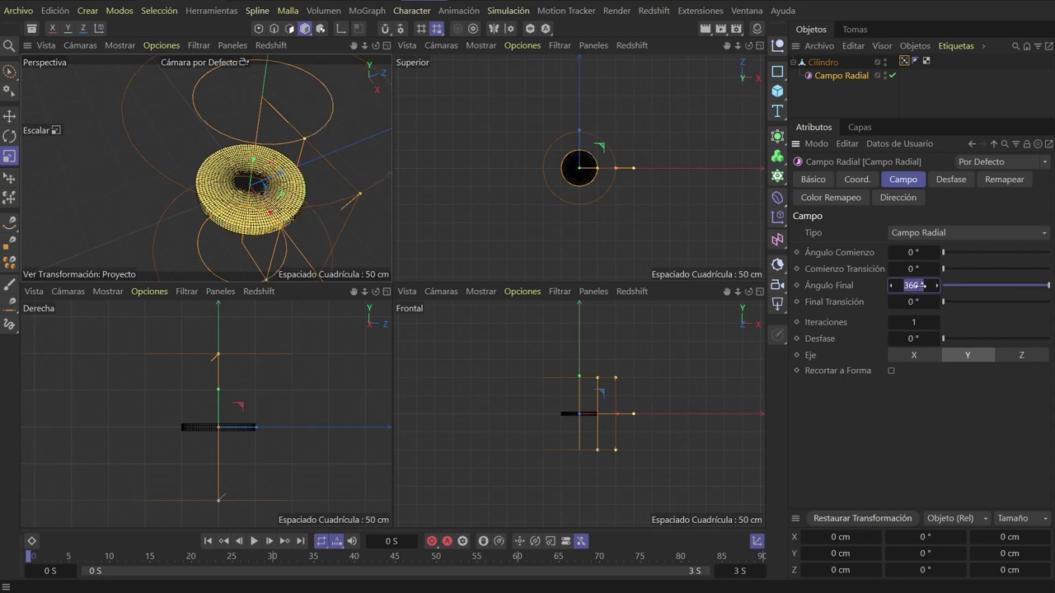
type("0")
key("Return")
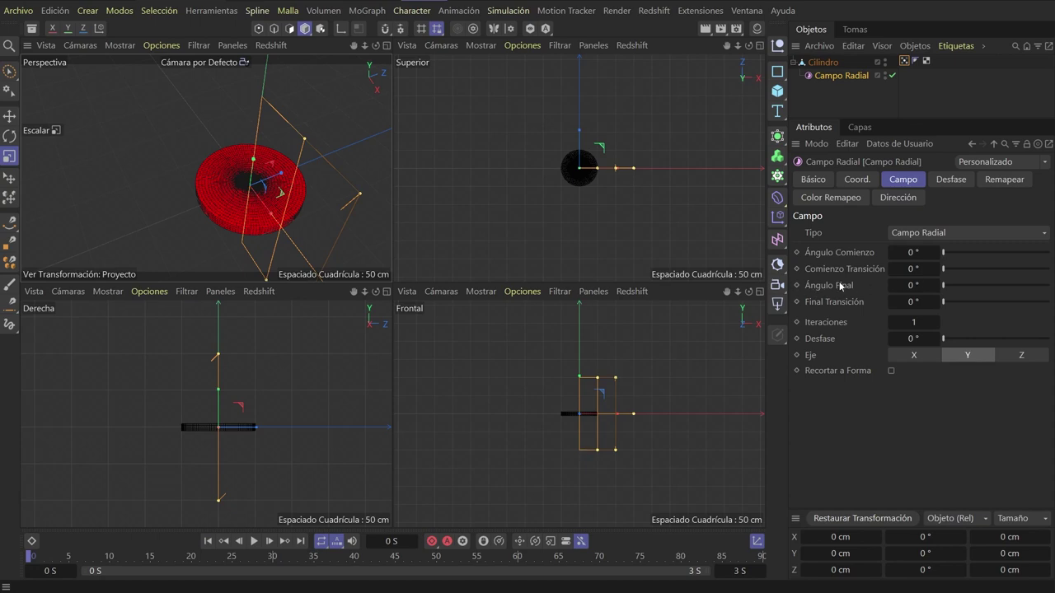
Enable keyframe recording and key Ángulo Final at 360° on frame 52
left_click(566, 542)
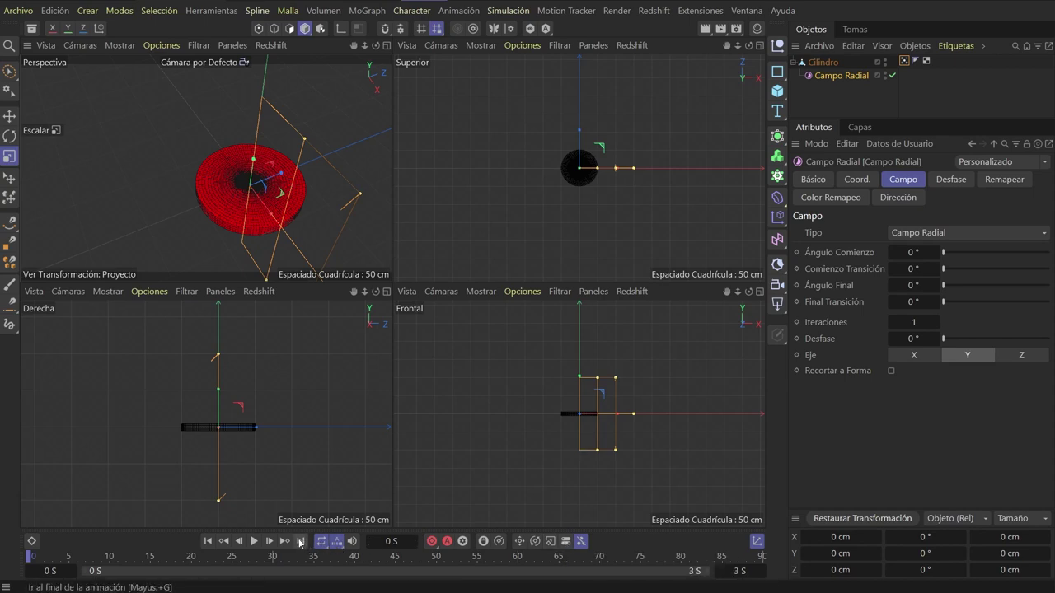
left_click(565, 543)
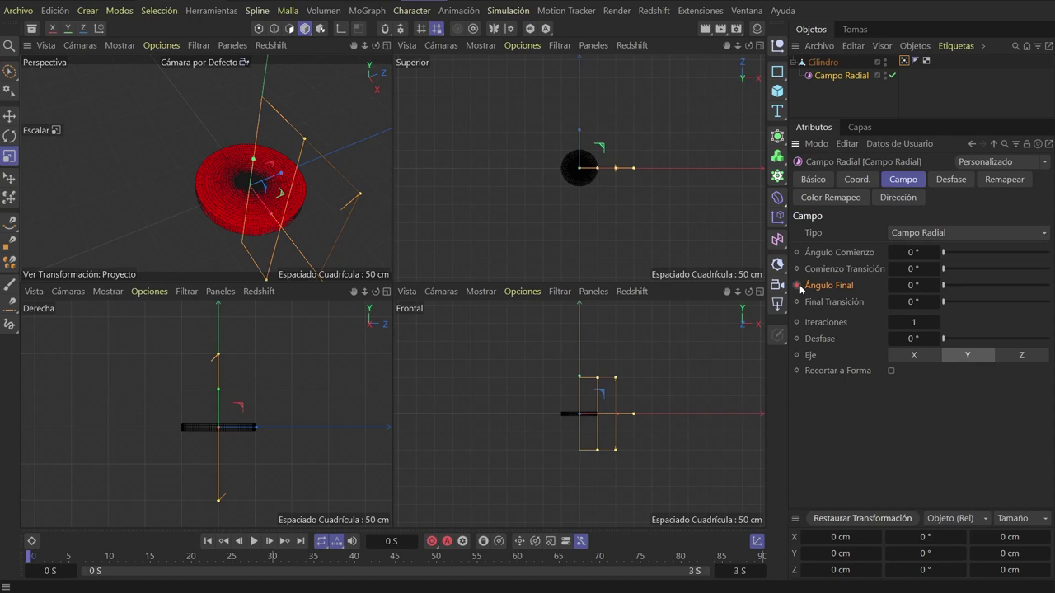
left_click_drag(33, 557, 759, 558)
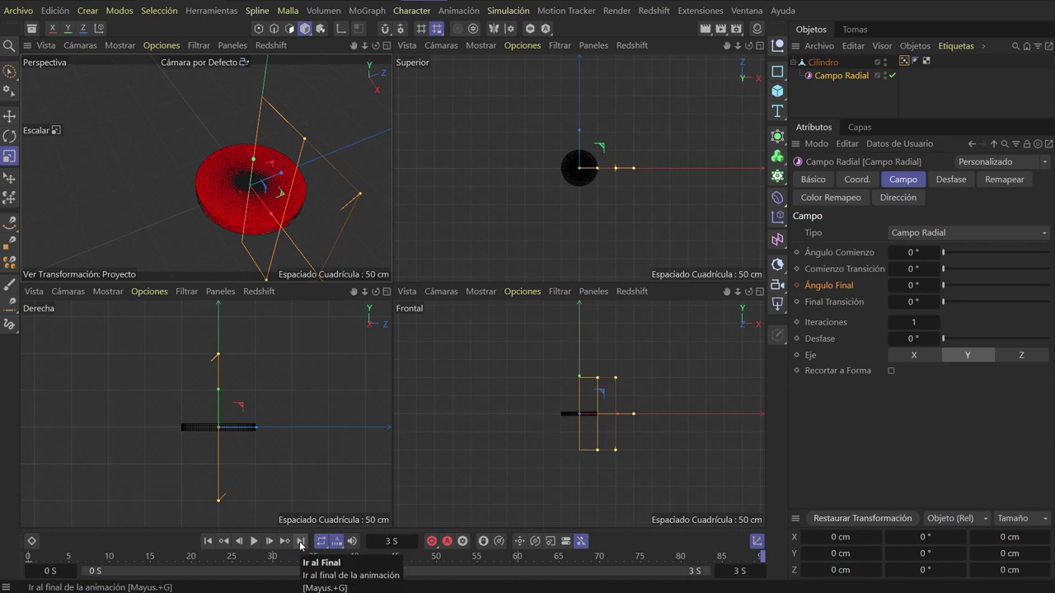
left_click(900, 286)
type("360")
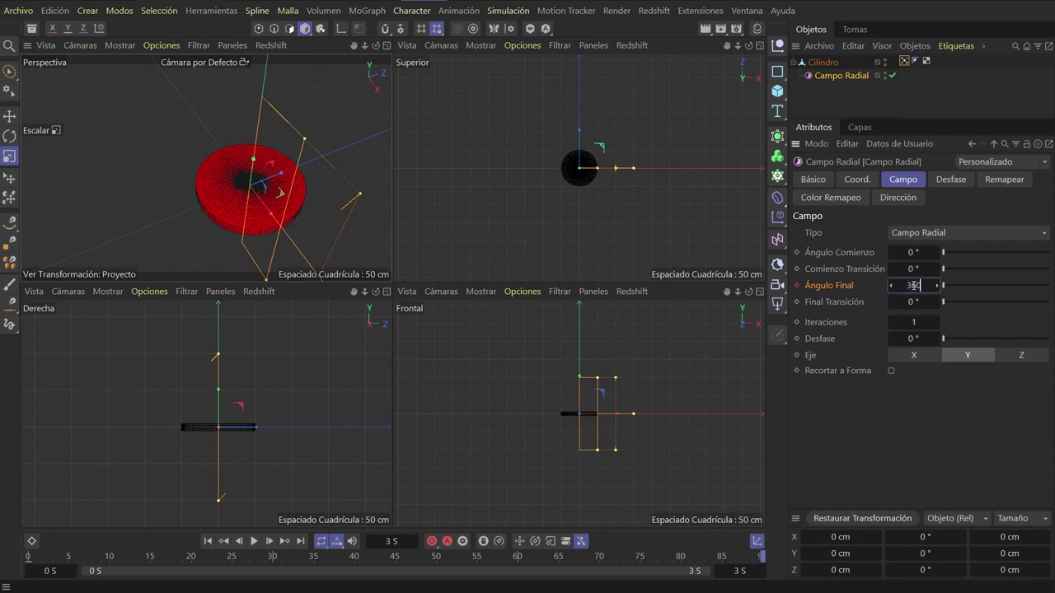
key("Return")
key("Return")
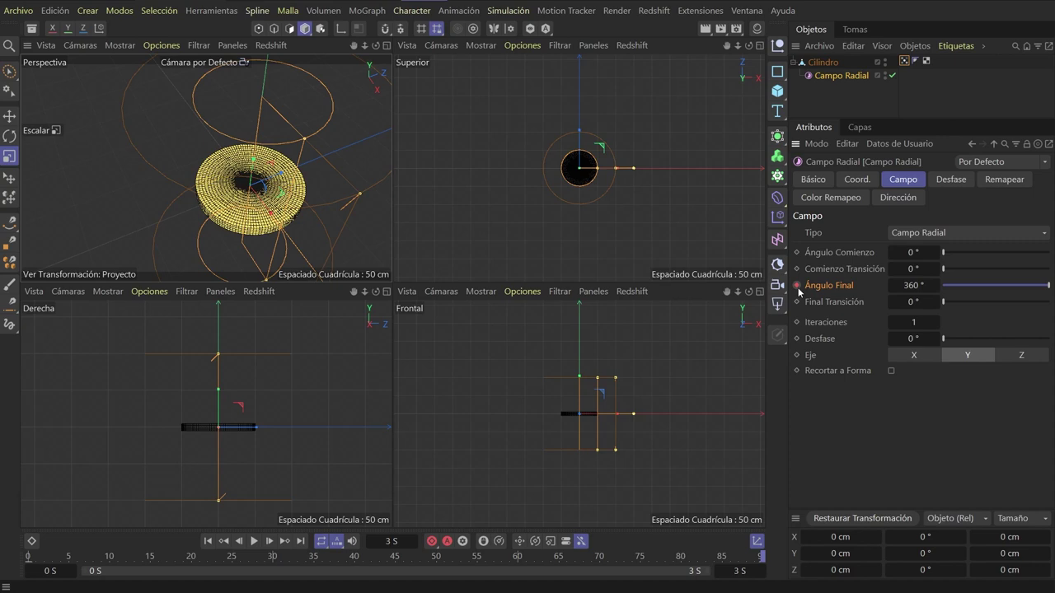
Scrub and play the end-angle sweep, orbiting to view the disc from above and below
left_click_drag(33, 557, 219, 561)
left_click(207, 540)
left_click(254, 540)
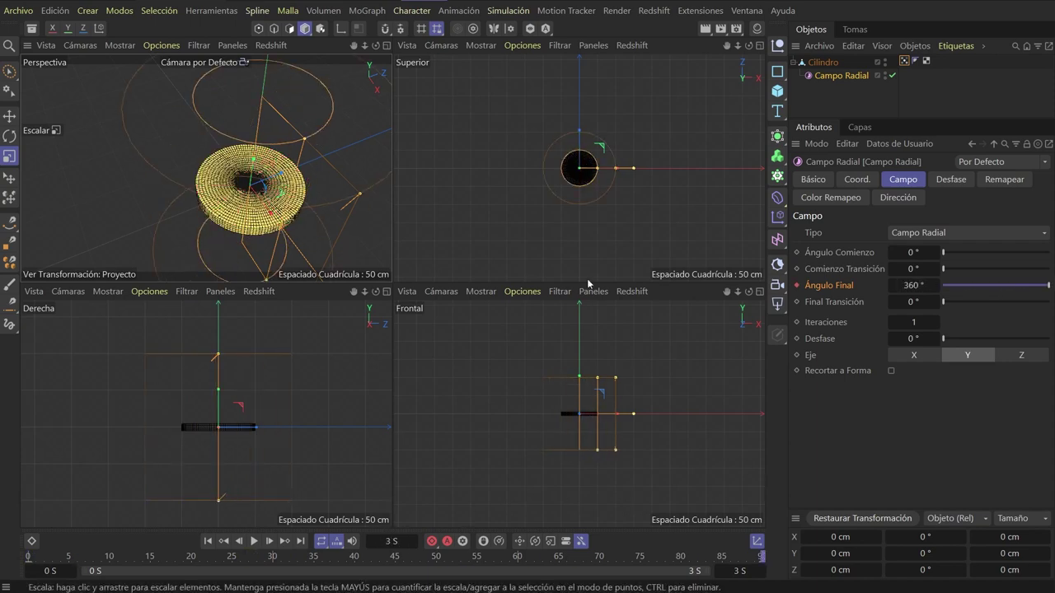
left_click_drag(272, 197, 247, 186, "alt")
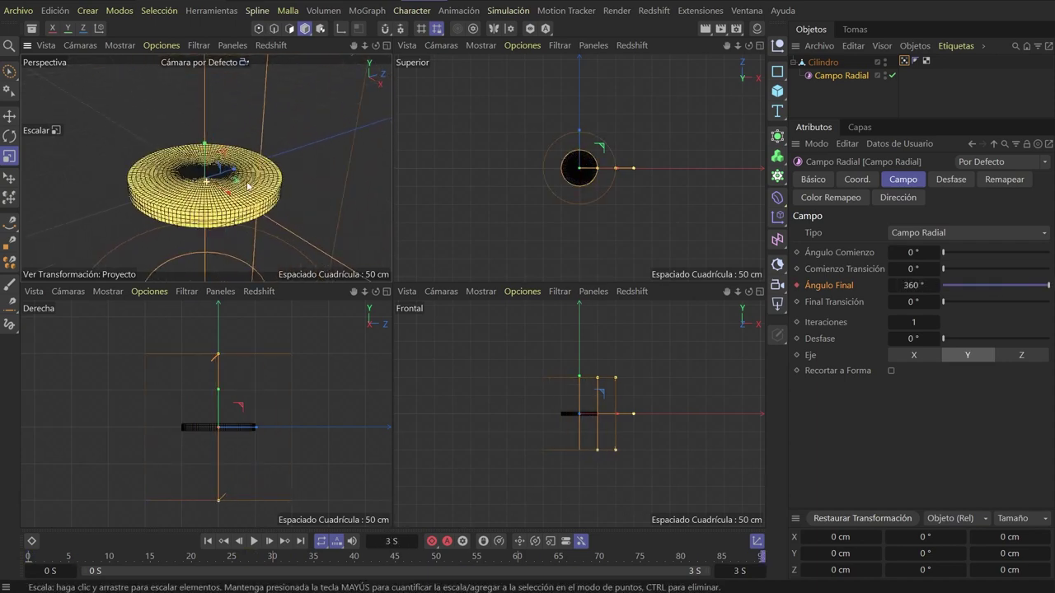
scroll(248, 186, "up", 3)
left_click(250, 556)
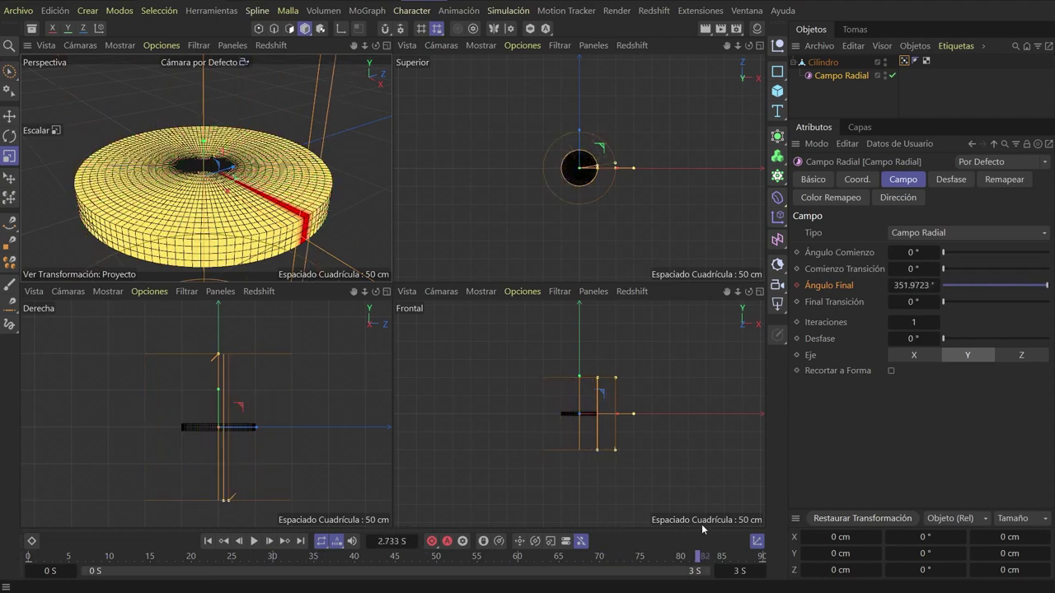
mouse_move(216, 132)
left_mouse_down("alt")
mouse_move(216, 235)
mouse_move(229, 123)
left_mouse_up("alt")
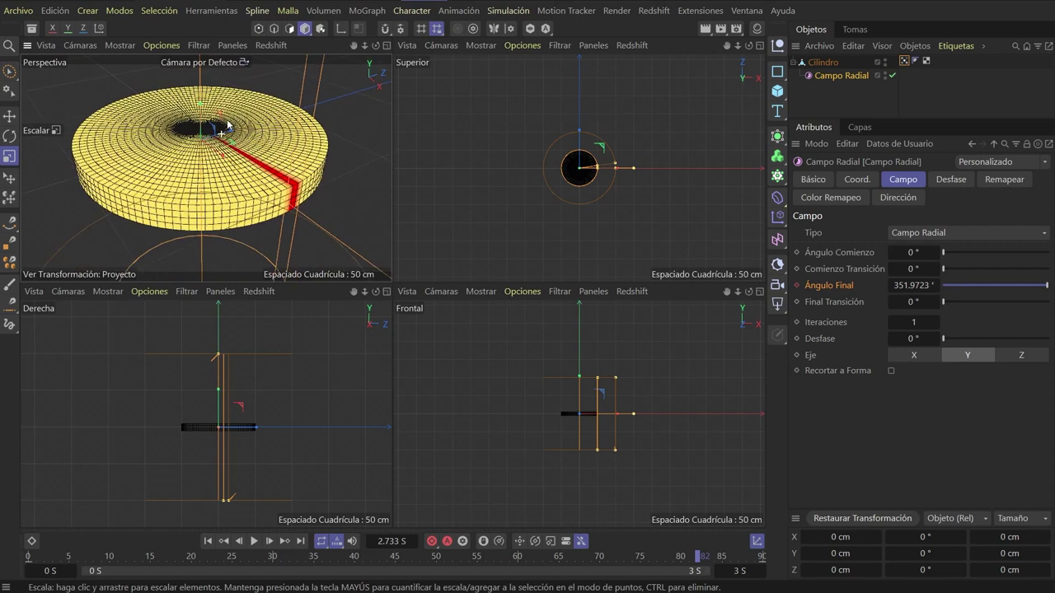
Box-select all of Cilindro's polygons in the enlarged side view
left_click(823, 62)
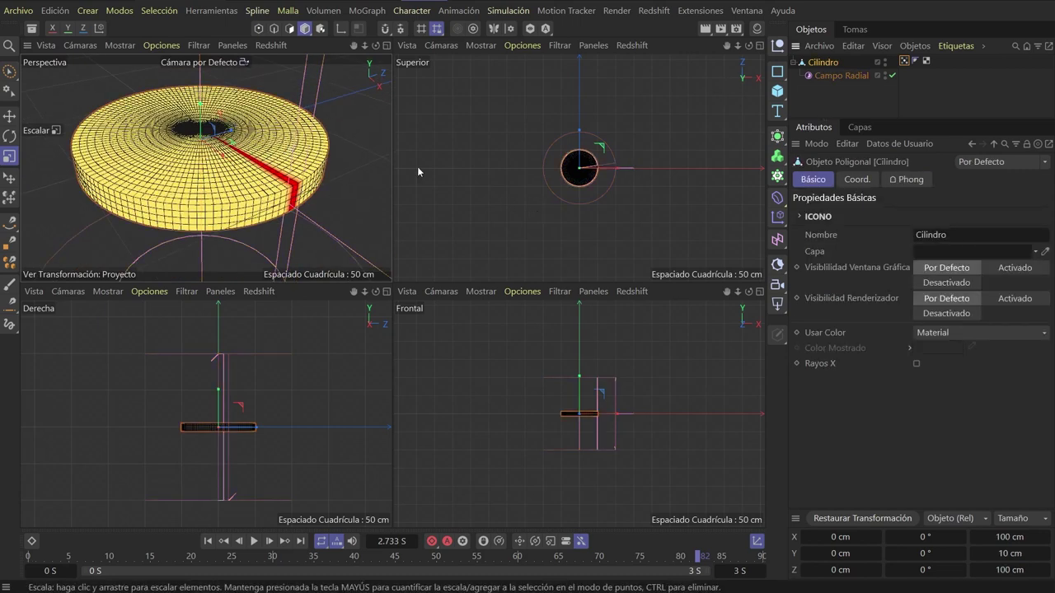
key("F3")
left_click(289, 28)
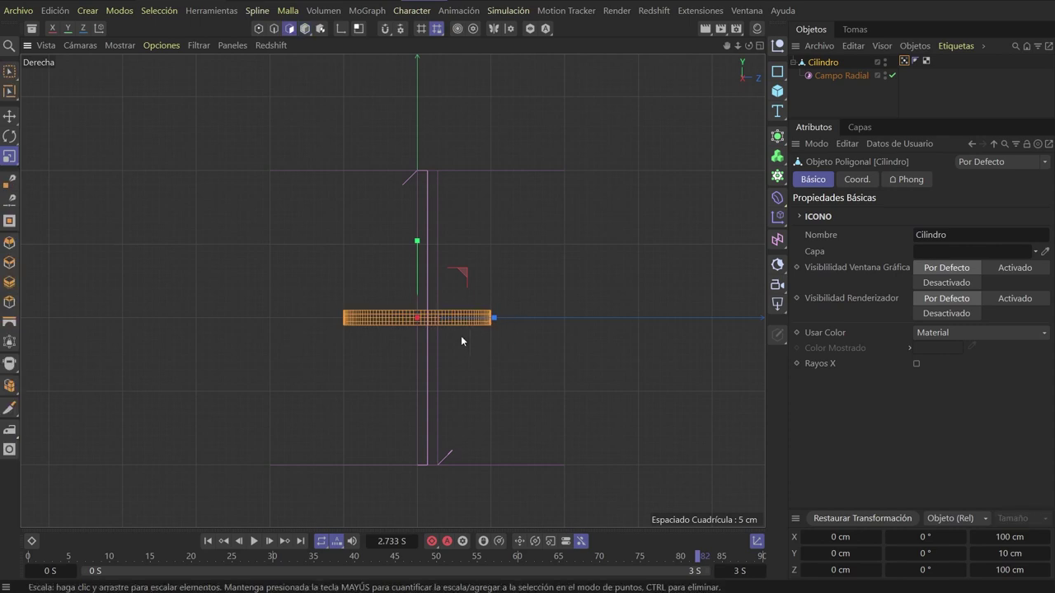
scroll(494, 319, "up", 2)
scroll(520, 318, "up", 3)
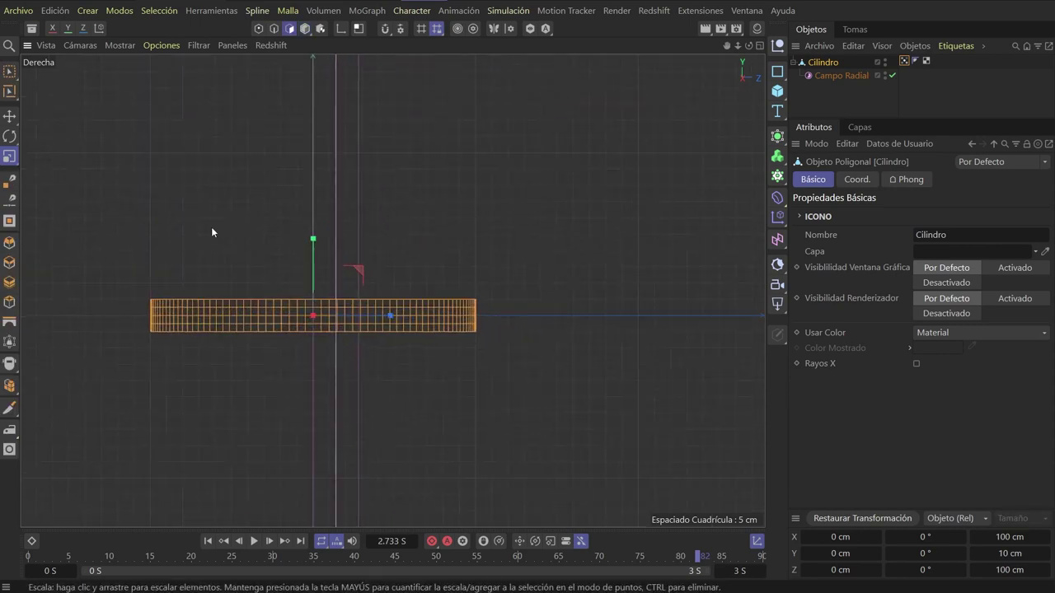
key("0")
left_click_drag(114, 260, 583, 302)
Store the polygon selection as a Selección de Polígonos tag via Selección > Guardar Selección
key("F1")
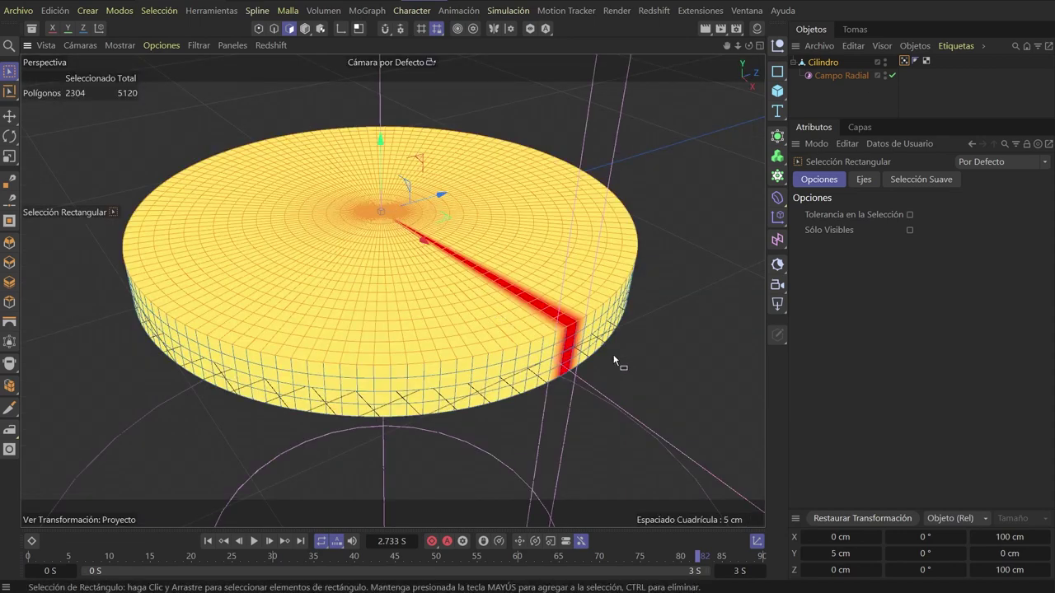
left_click_drag(564, 556, 28, 547)
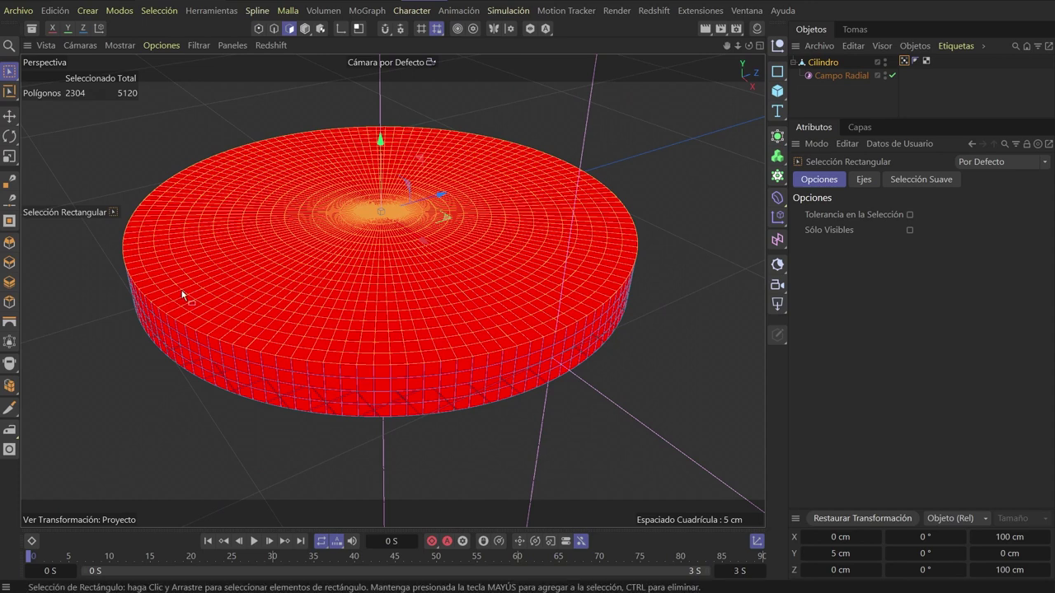
left_click(159, 10)
left_click(195, 530)
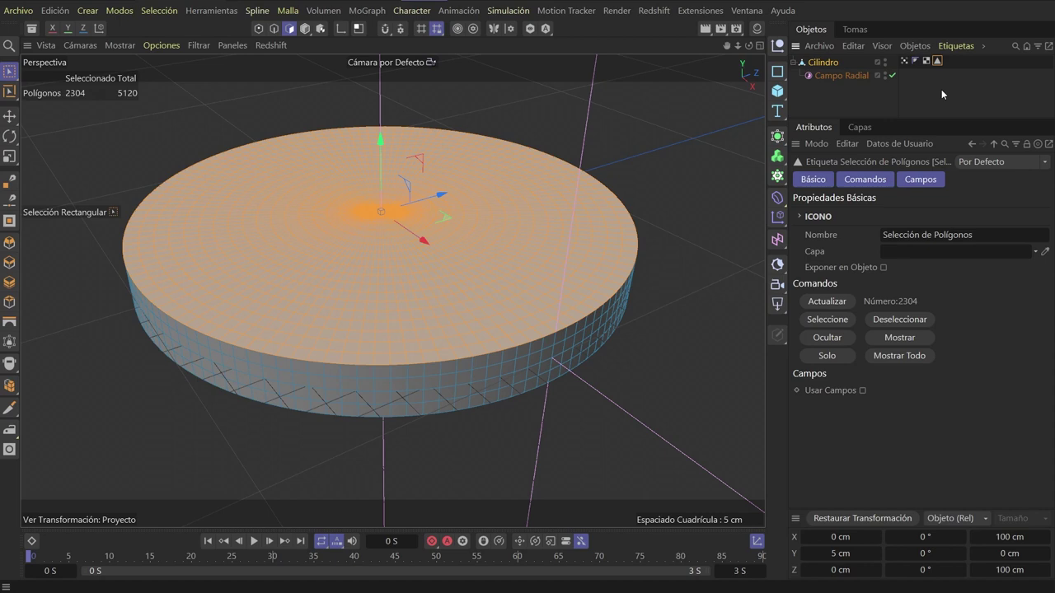
Jump the timeline to frame 53 and select the cylinder's vertex map tag
left_click(833, 75)
left_click(461, 556)
left_click(904, 61)
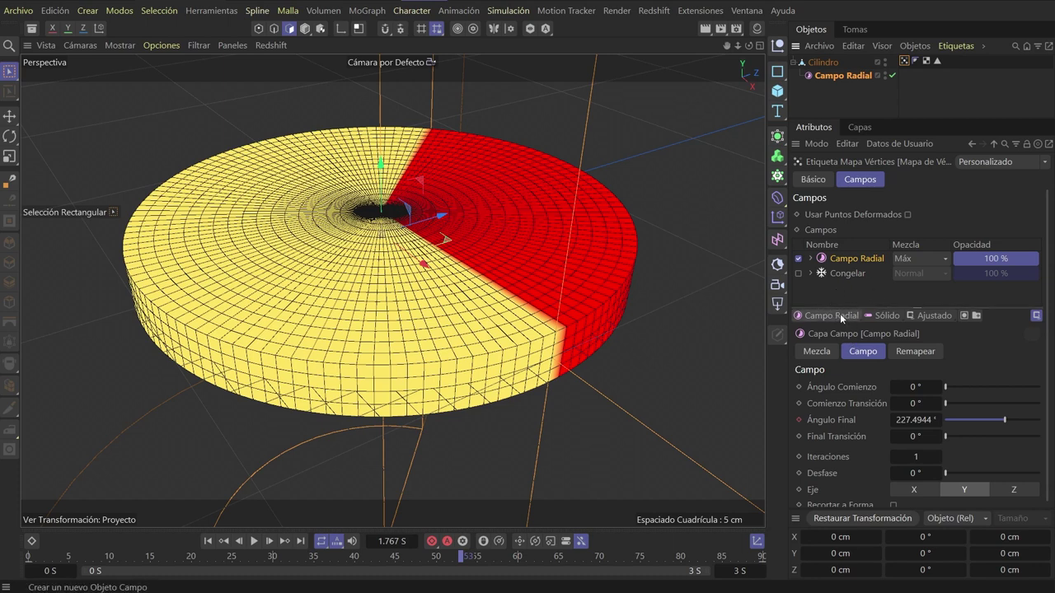
Add a Campo Cilindro layer to the vertex map's Campos list
left_click(840, 317)
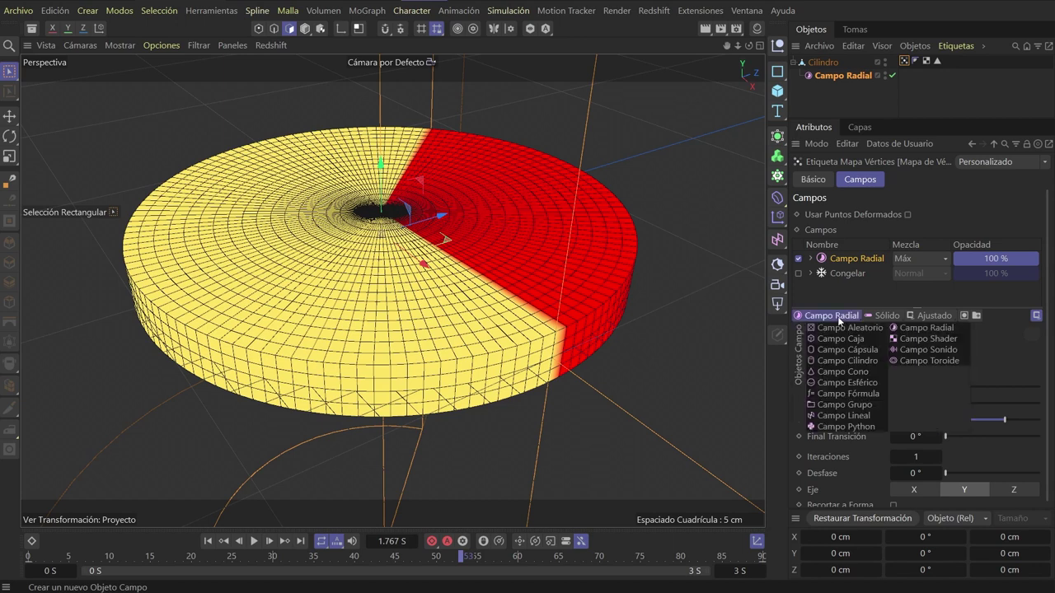
left_click(842, 361)
key("F3")
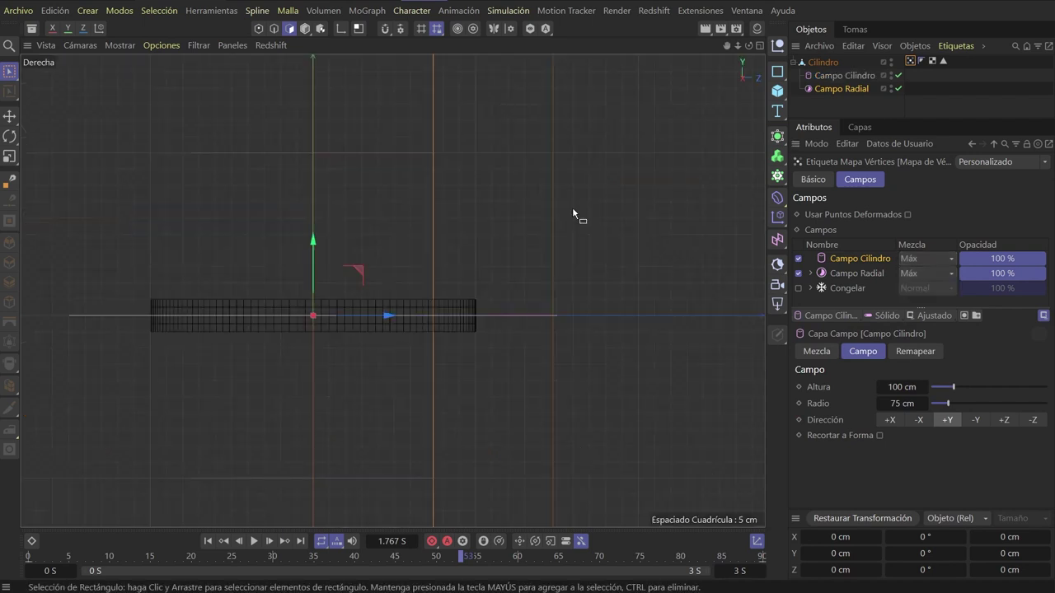
scroll(556, 264, "down", 3)
scroll(556, 264, "down", 3)
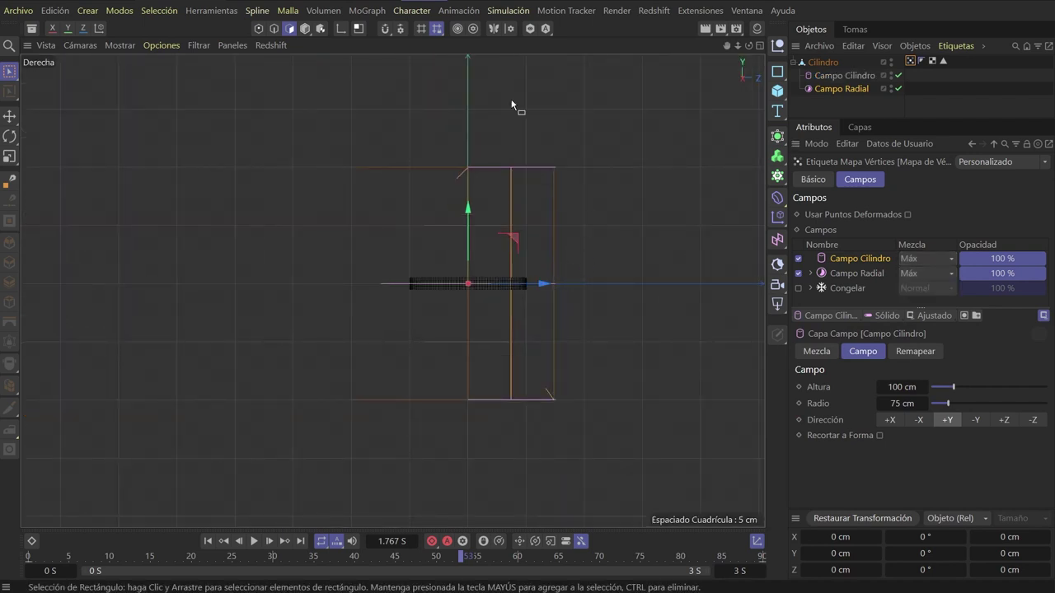
left_click(306, 30)
key("F1")
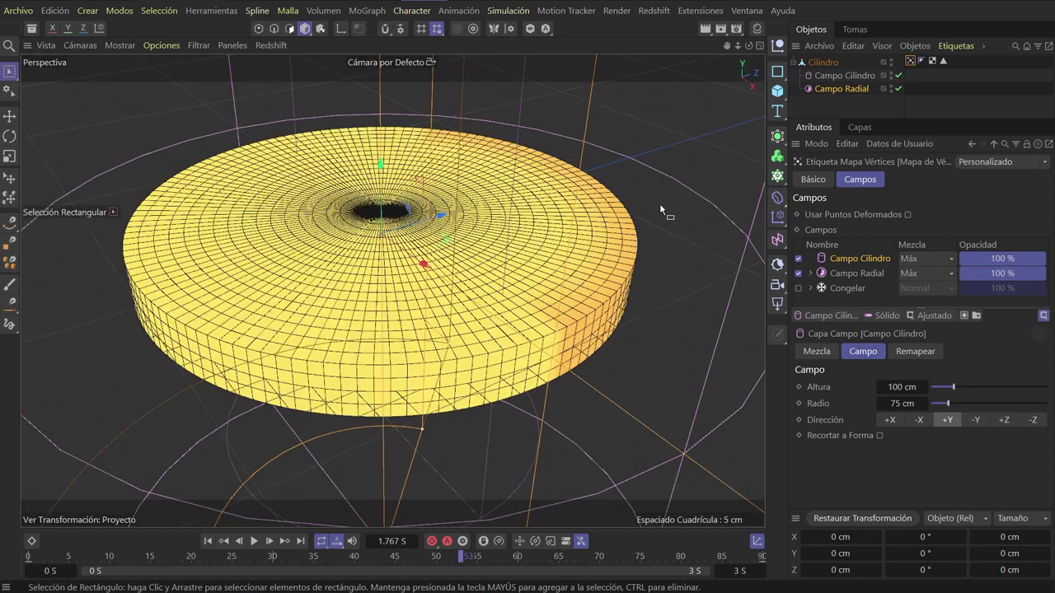
key("F5")
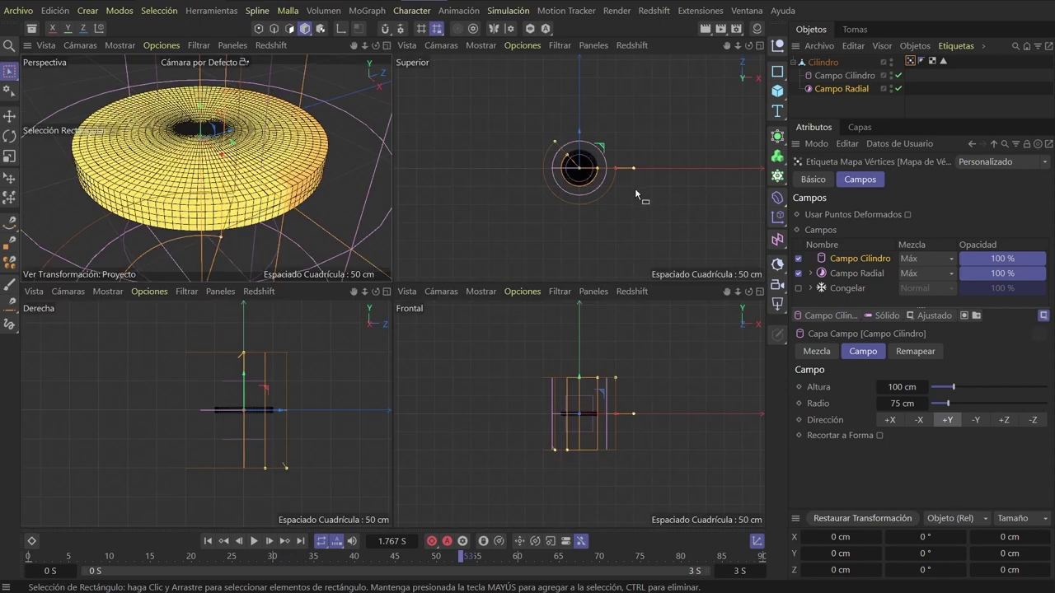
Scale Campo Cilindro down to 57.3 cm height and 42.975 cm radius
key("t")
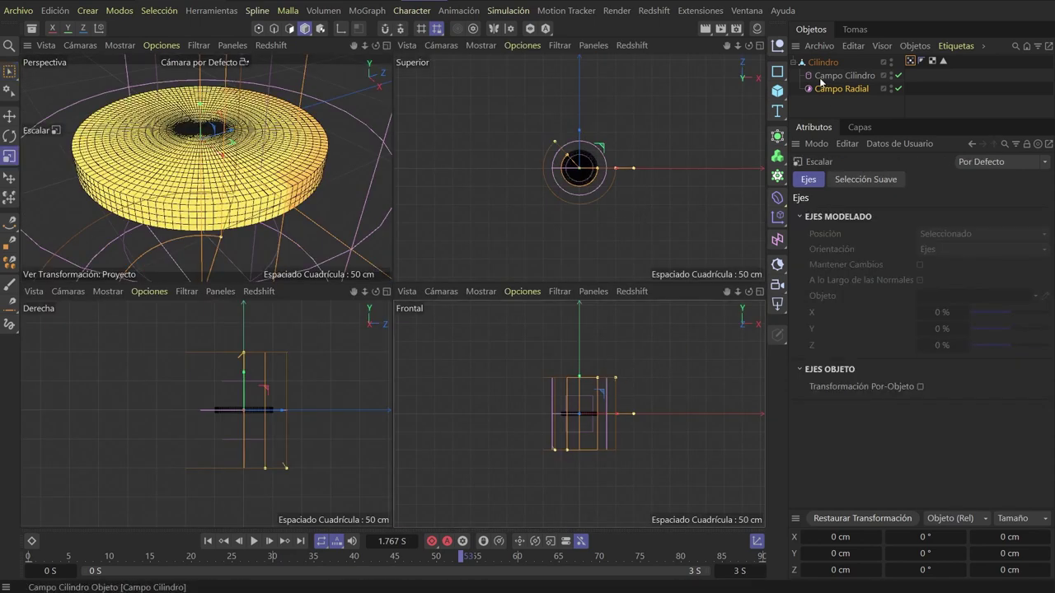
left_click(833, 93)
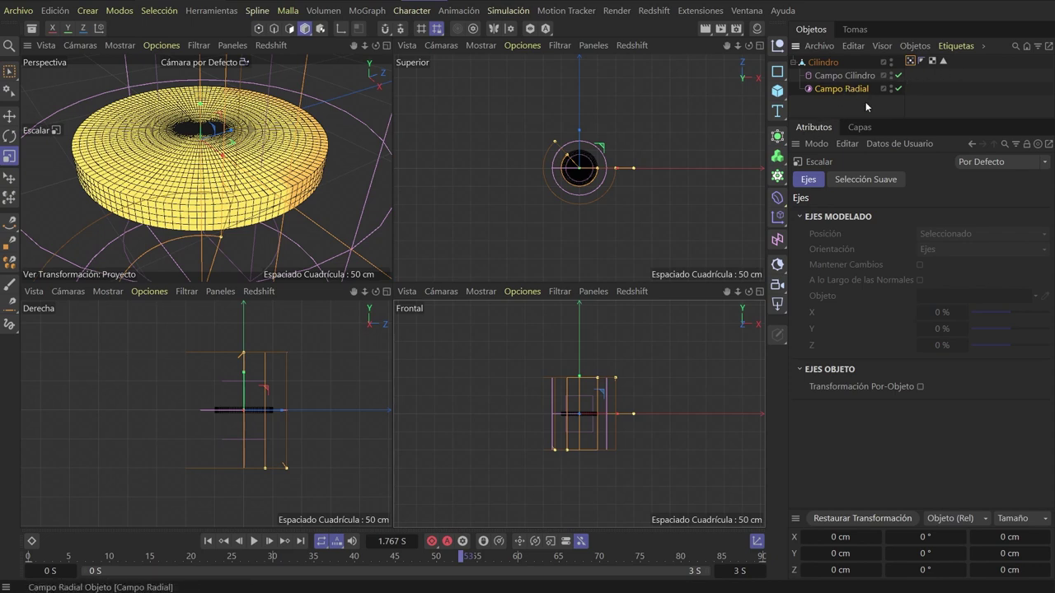
left_click(847, 76)
mouse_move(647, 372)
left_mouse_down()
mouse_move(453, 462)
mouse_move(491, 452)
left_mouse_up()
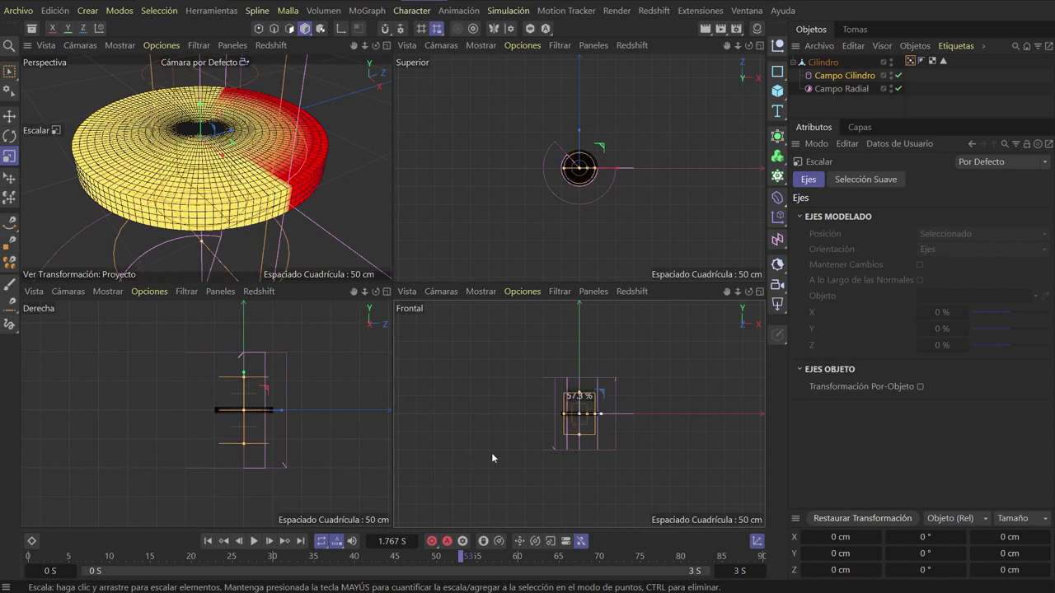
mouse_move(299, 178)
left_mouse_down("alt")
mouse_move(333, 155)
mouse_move(311, 156)
left_mouse_up("alt")
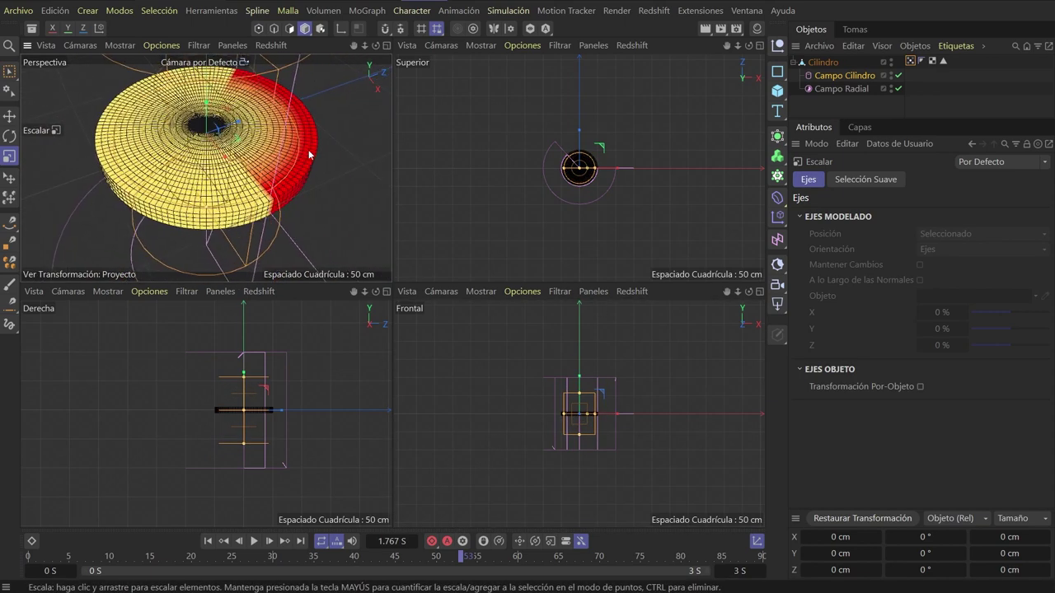
left_click(860, 78)
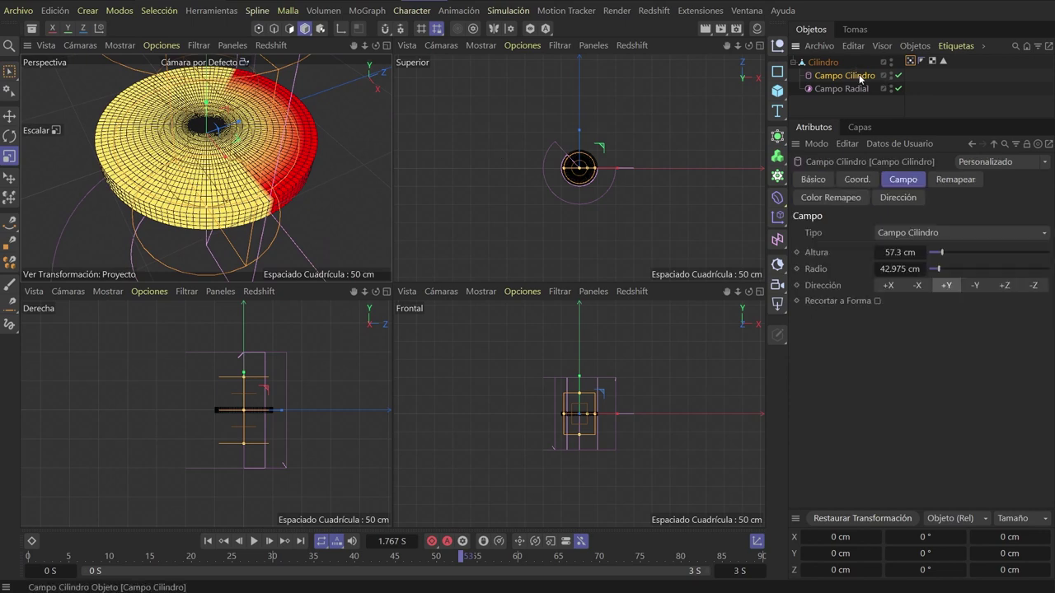
Try several blend modes for Campo Cilindro, settling on Multiplicar
left_click(910, 61)
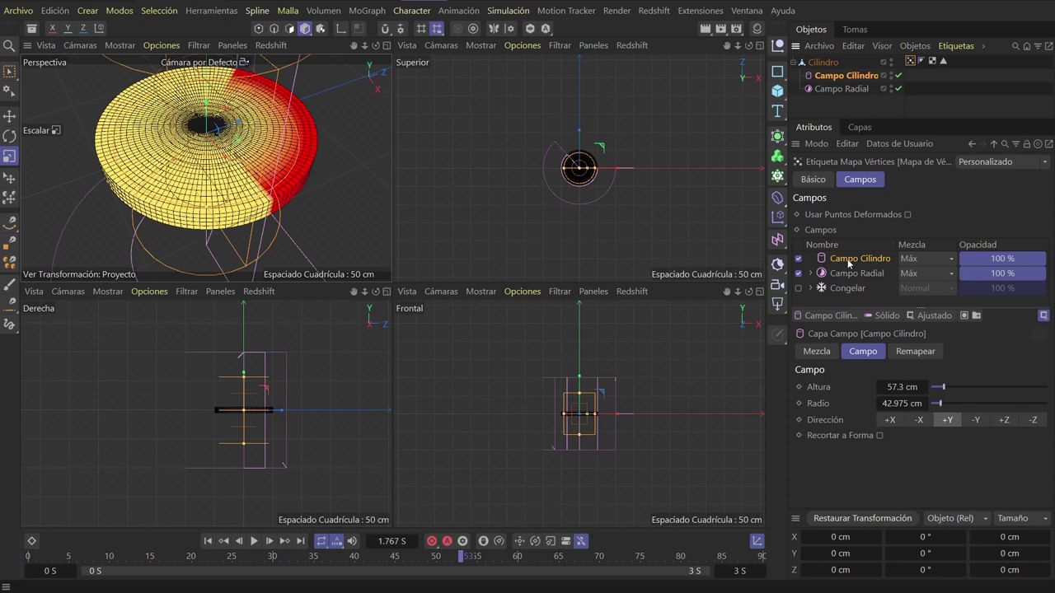
left_click(933, 262)
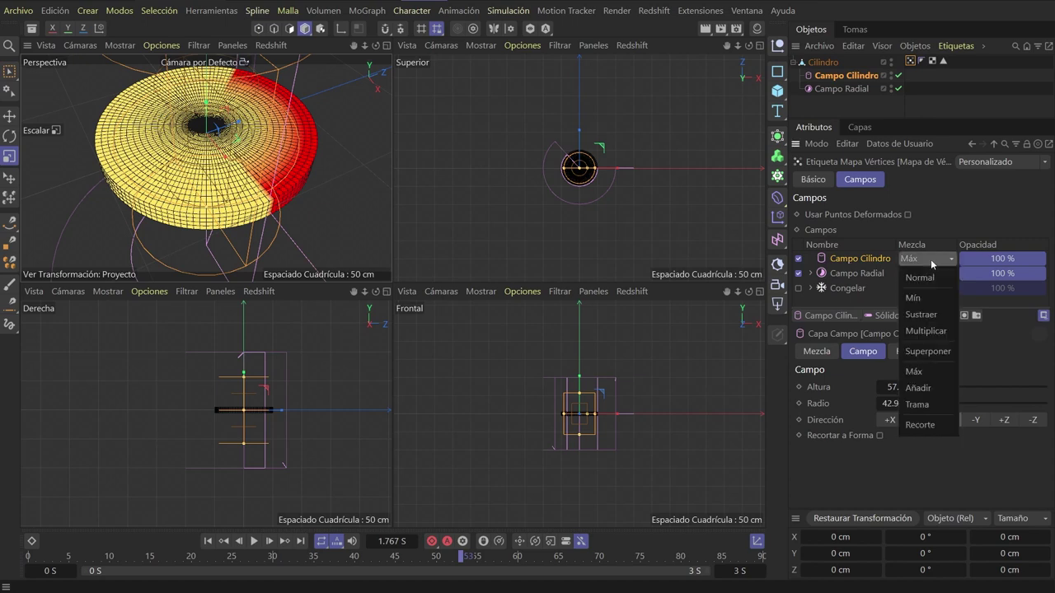
left_click(921, 314)
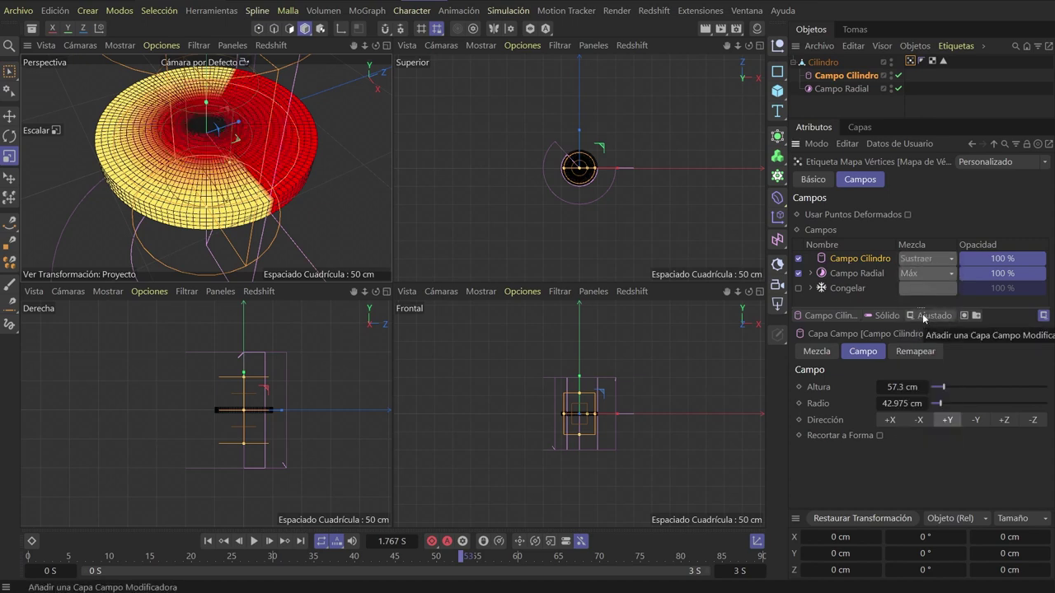
left_click(936, 261)
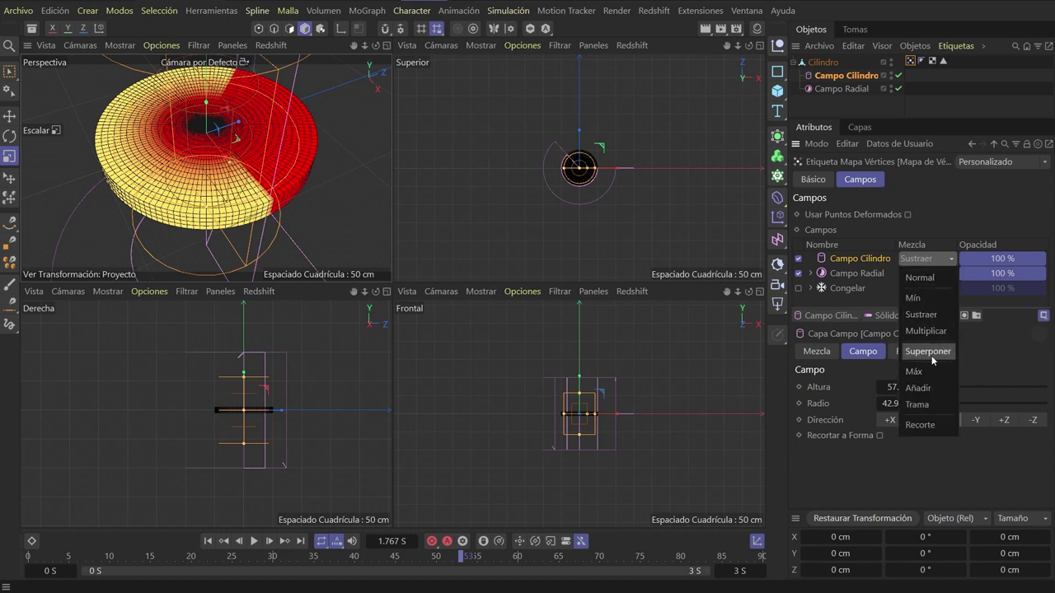
left_click(928, 351)
left_click(926, 258)
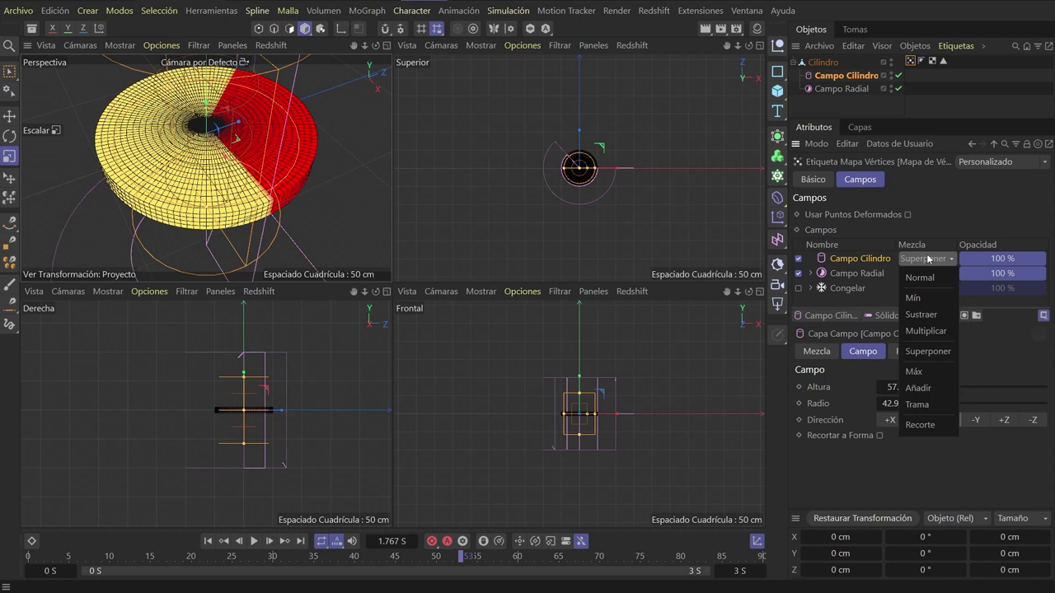
left_click(917, 388)
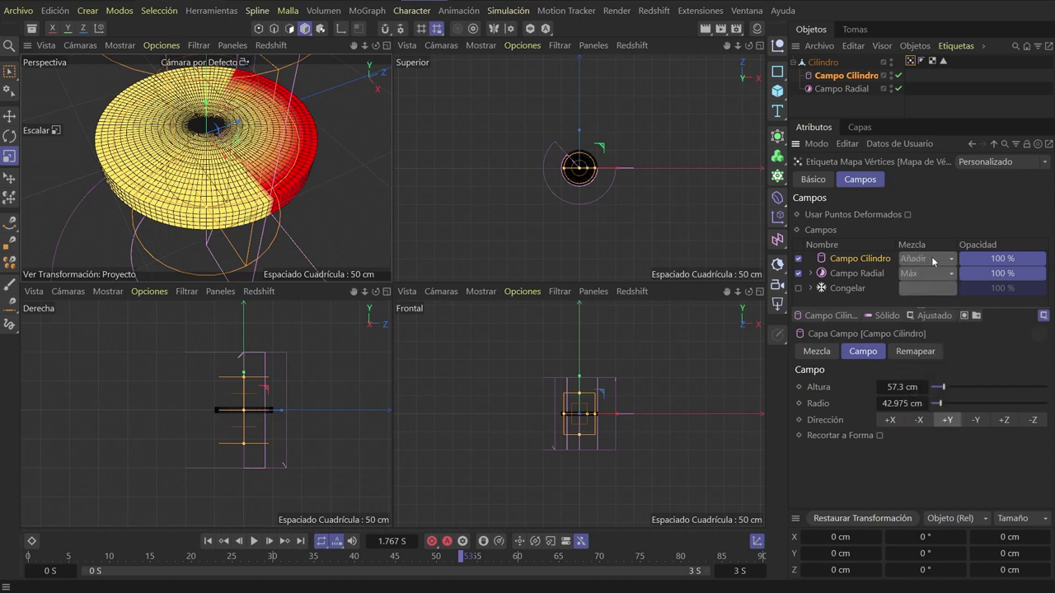
left_click(933, 260)
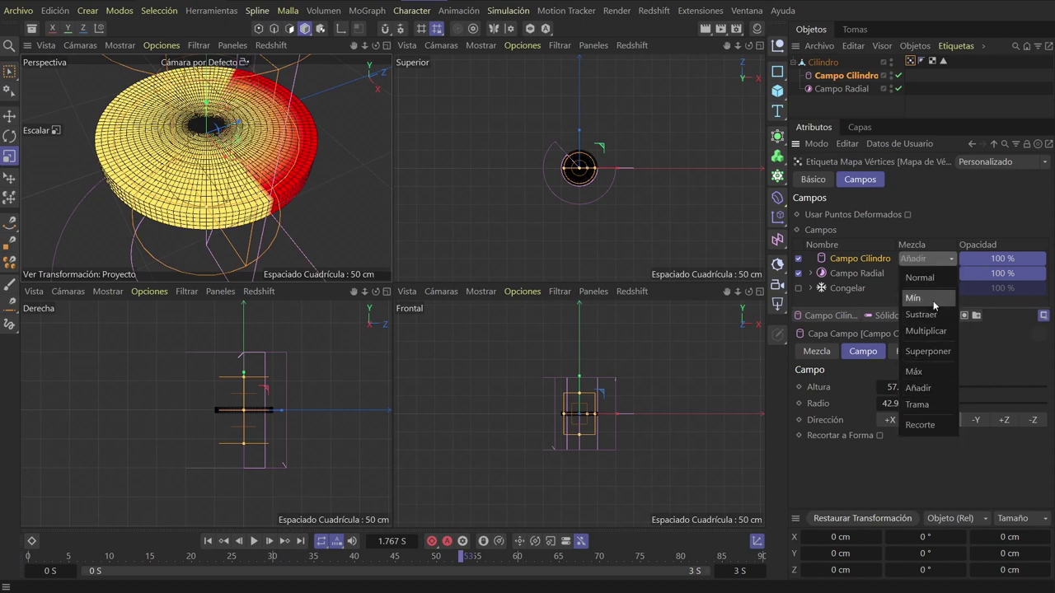
left_click(925, 331)
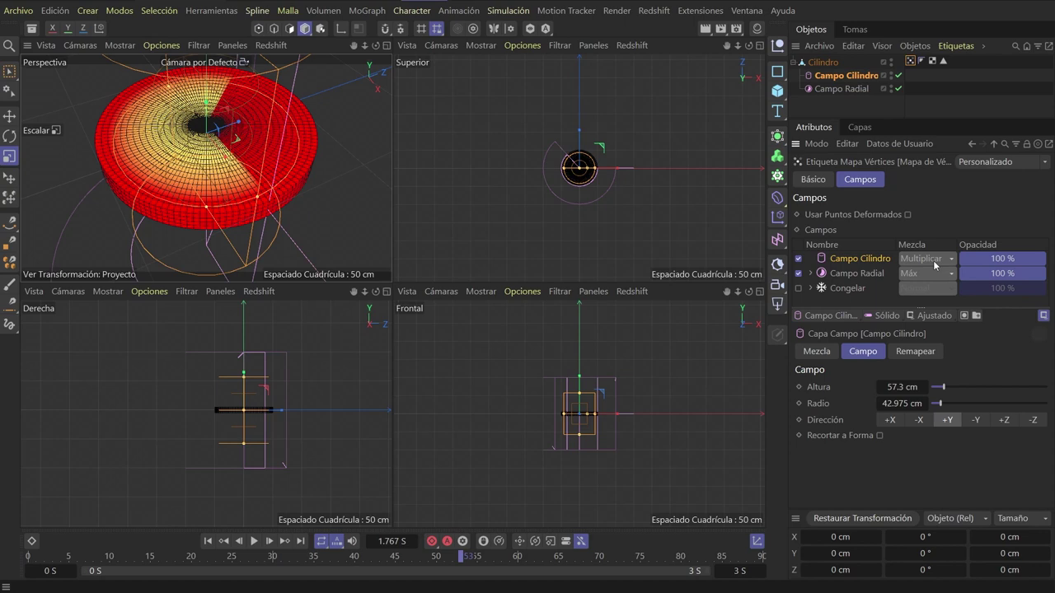
Move back to 1.167 S and show Campo Cilindro's Remapear settings
scroll(177, 149, "up", 3)
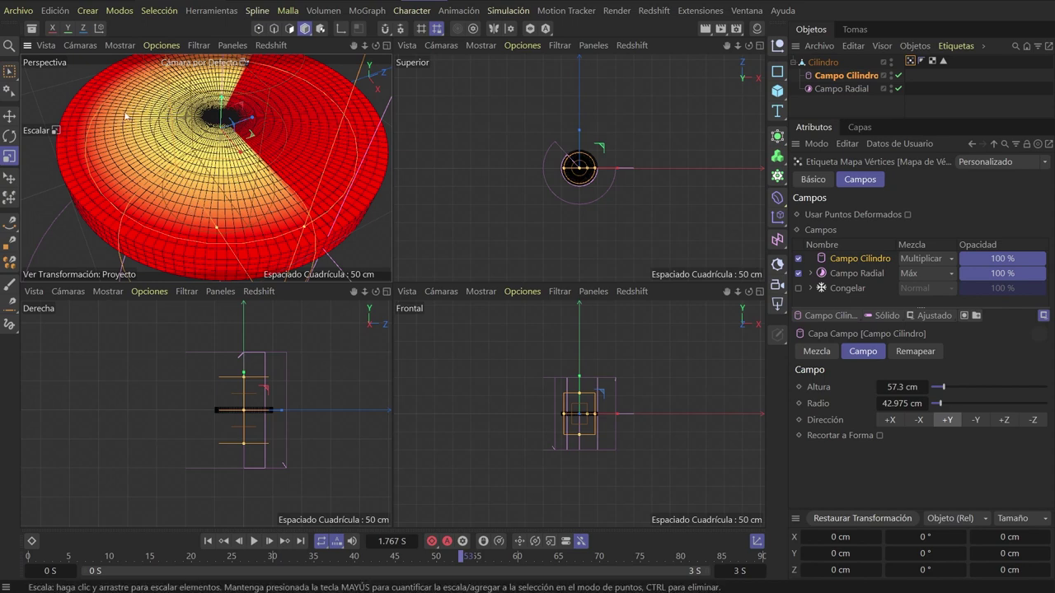
scroll(292, 147, "down", 3)
scroll(285, 142, "up", 1)
scroll(284, 142, "up", 1)
scroll(288, 140, "up", 2)
scroll(301, 144, "up", 2)
scroll(298, 143, "down", 1)
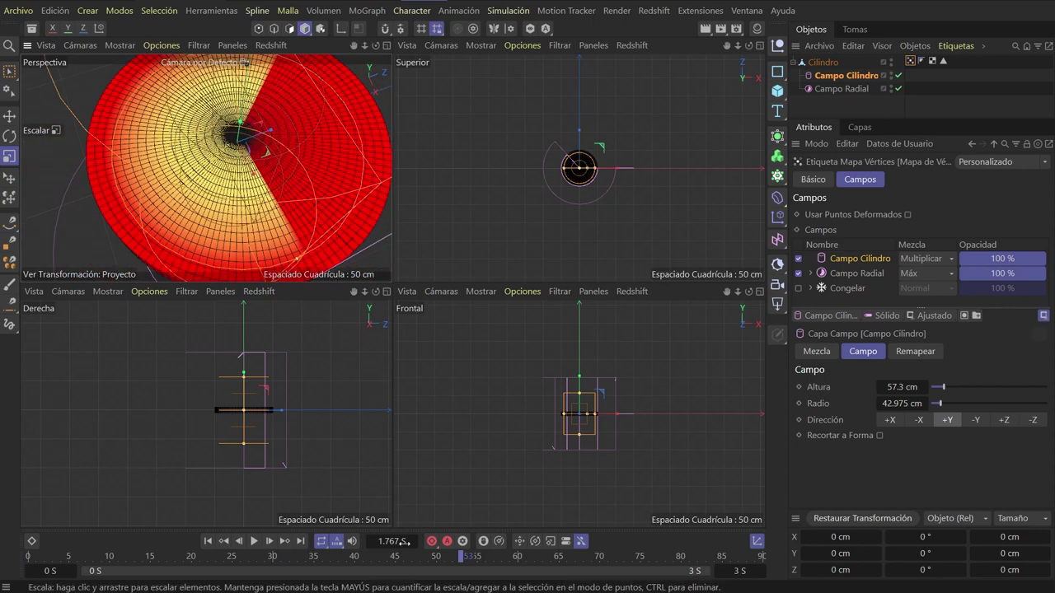
mouse_move(460, 556)
left_mouse_down()
mouse_move(315, 556)
mouse_move(517, 523)
mouse_move(718, 513)
mouse_move(652, 511)
mouse_move(288, 570)
mouse_move(324, 561)
left_mouse_up()
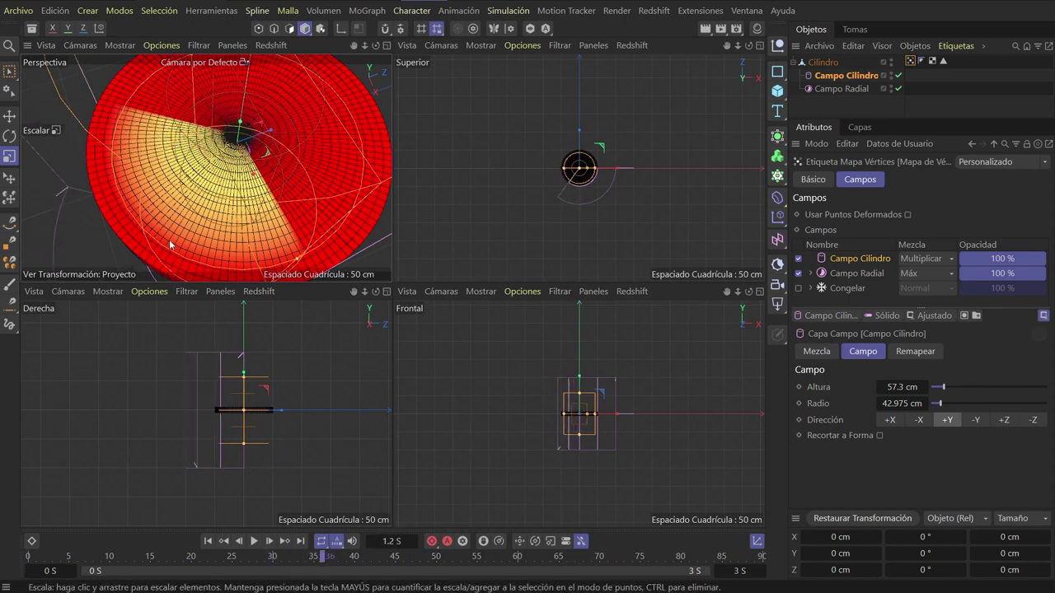
left_click(851, 78)
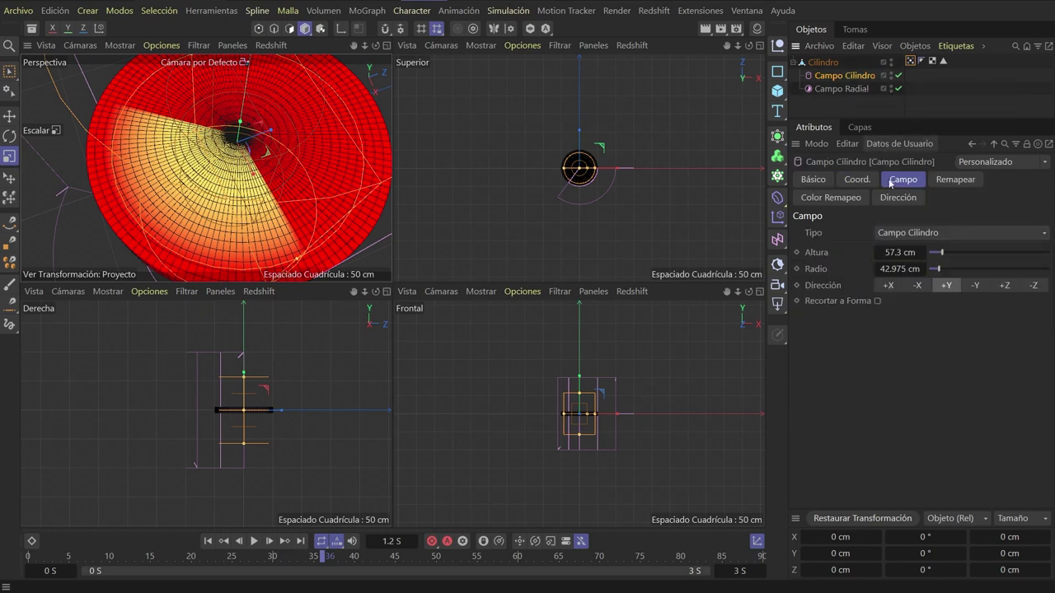
left_click(959, 181)
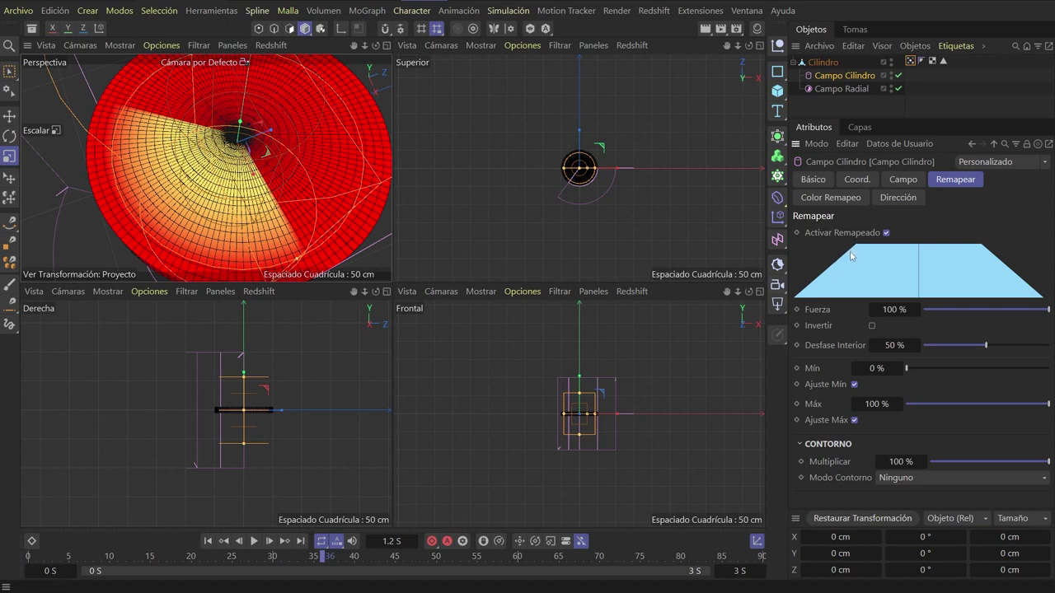
Raise Campo Cilindro's Desfase Interior to 100% and replay the wedge from the start
left_click_drag(979, 346, 1048, 346)
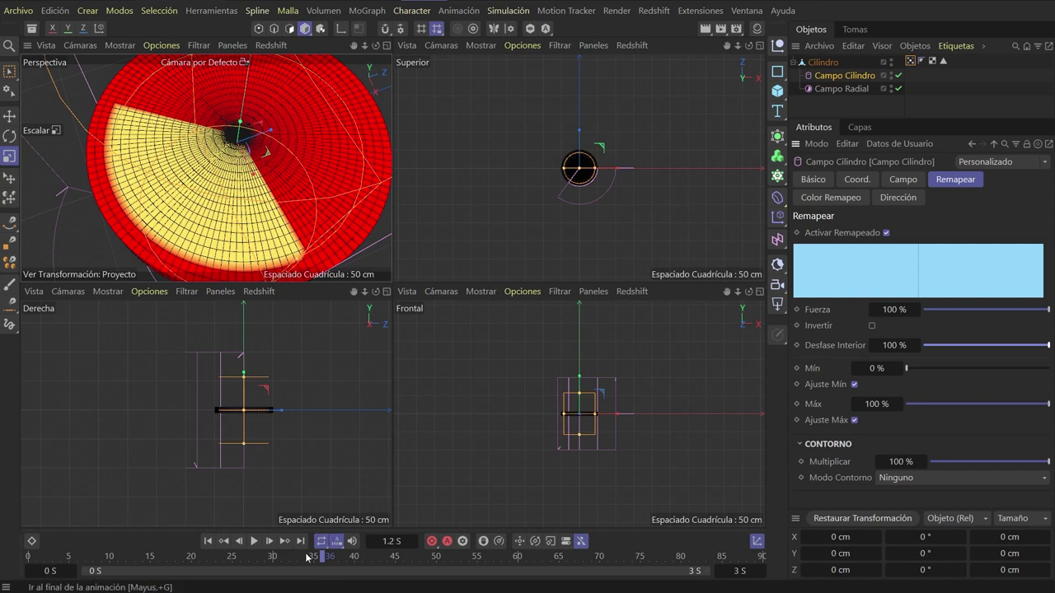
left_click(154, 554)
left_click(254, 541)
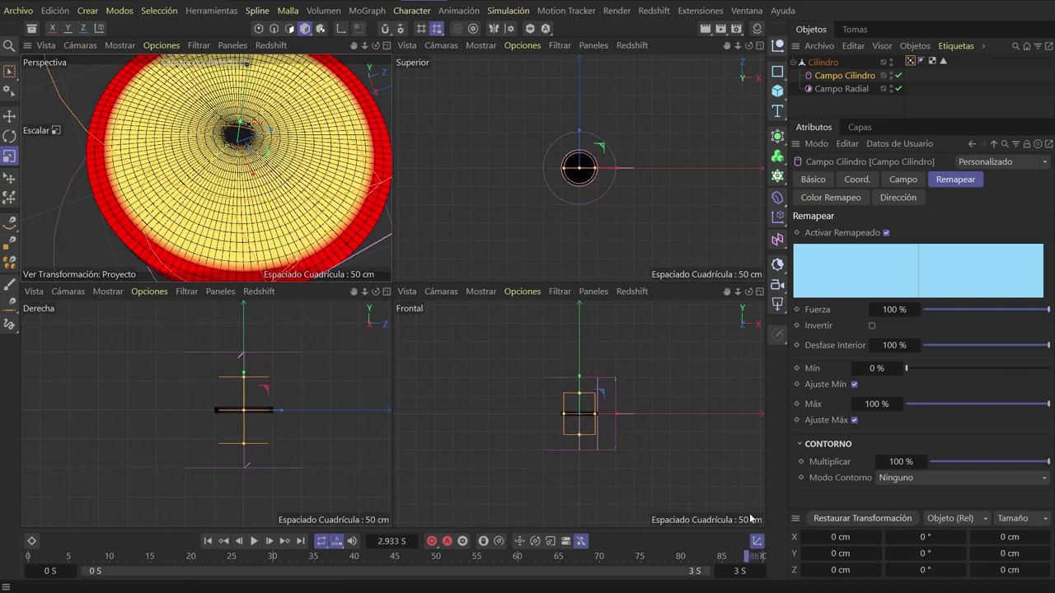
left_click_drag(474, 556, 36, 556)
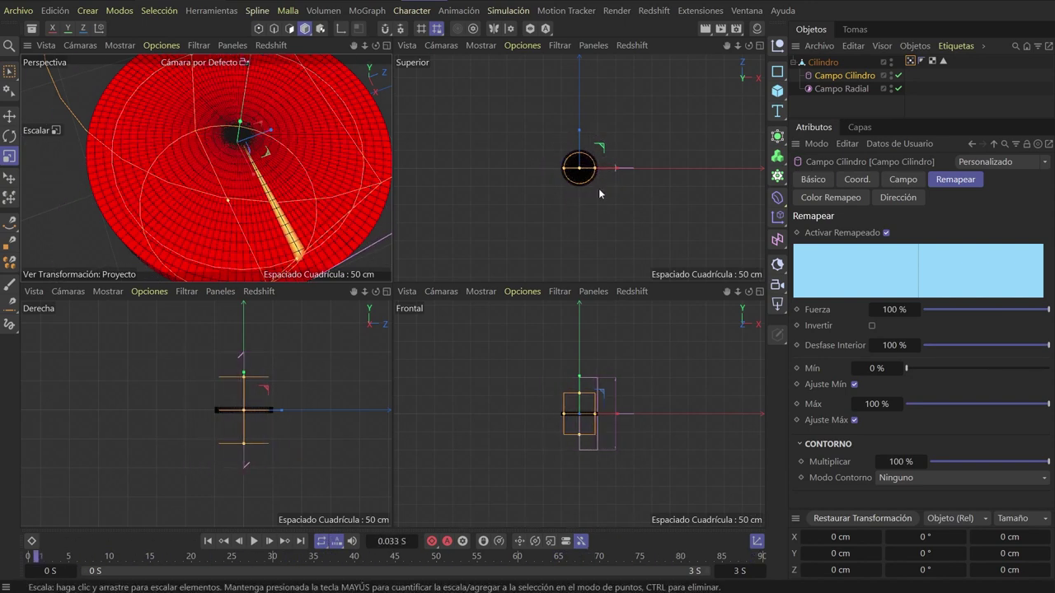
Add a Pelo hair object to Cilindro via Simulación > Objetos Hair > Añadir Pelo
left_click(821, 64)
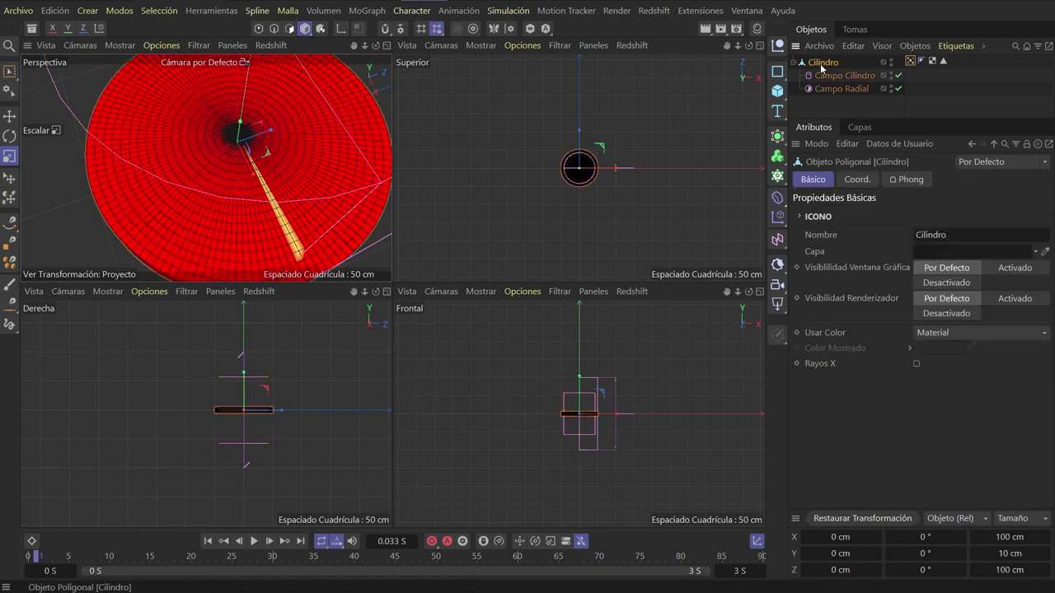
mouse_move(290, 147)
left_mouse_down("alt")
mouse_move(450, 226)
mouse_move(421, 271)
mouse_move(391, 276)
left_mouse_up("alt")
middle_click(313, 165)
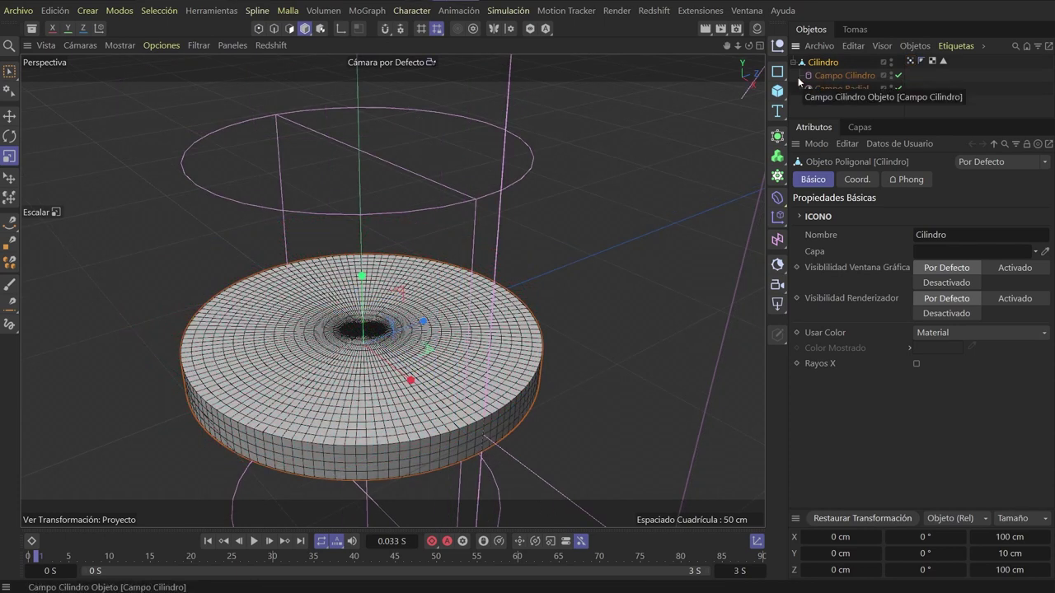
left_click(509, 11)
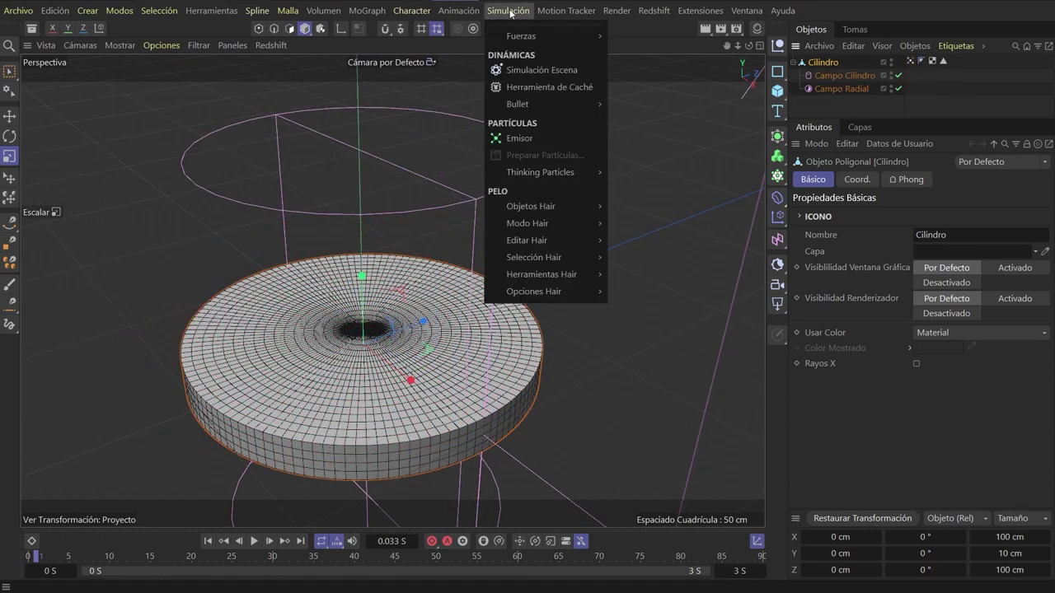
mouse_move(531, 206)
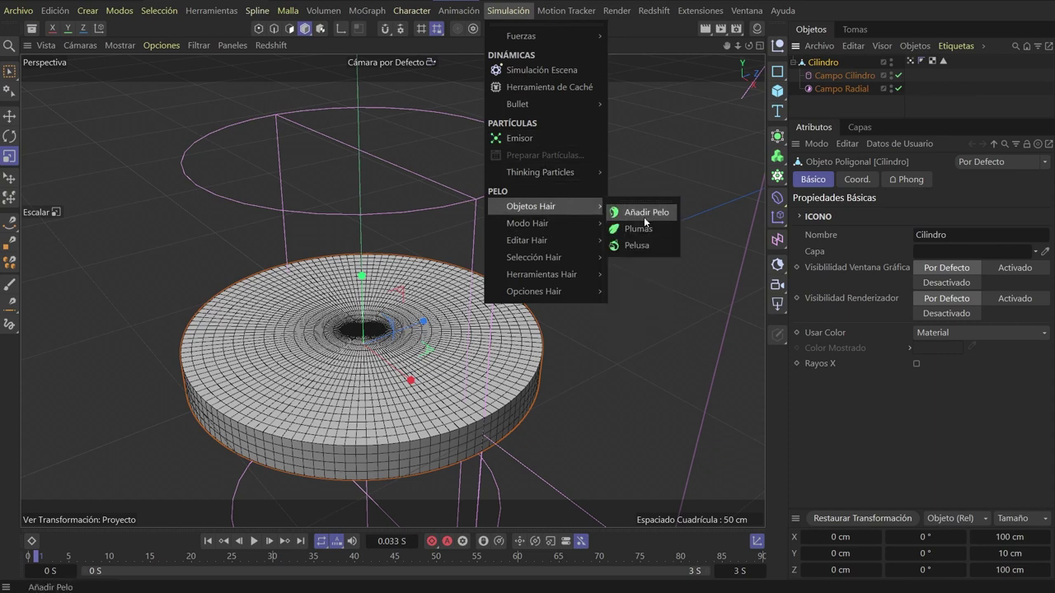
left_click(645, 214)
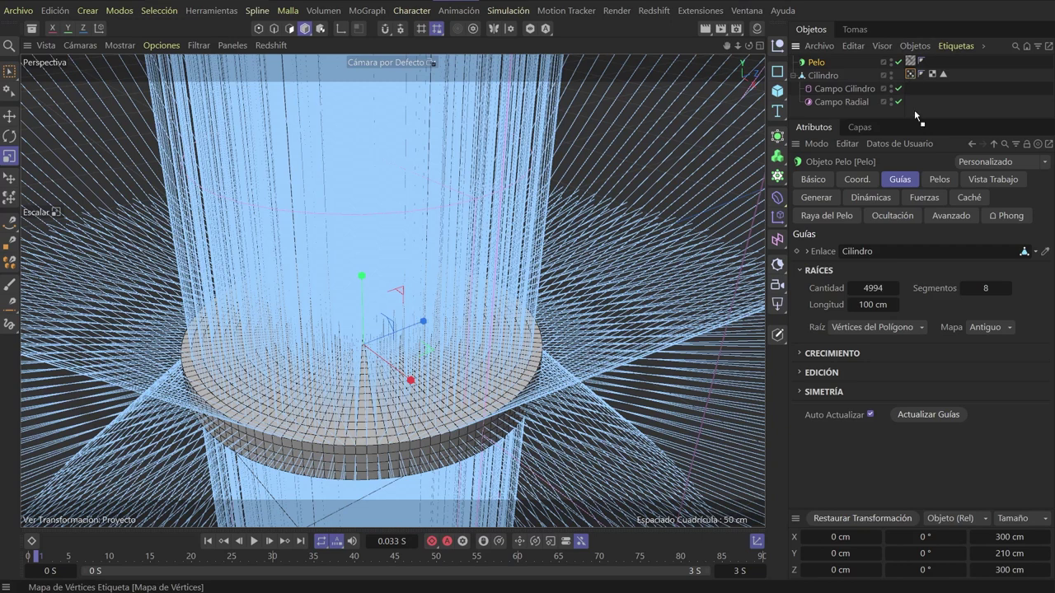
Link the hair guides to the vertex map in Enlace and rebuild the guides
left_click_drag(914, 109, 864, 252)
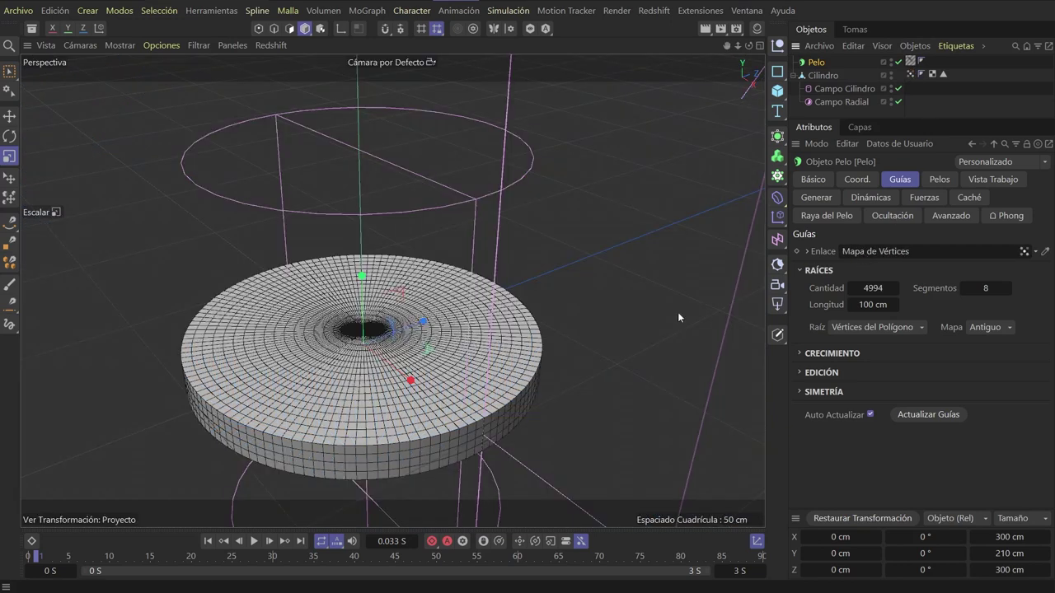
left_click(253, 542)
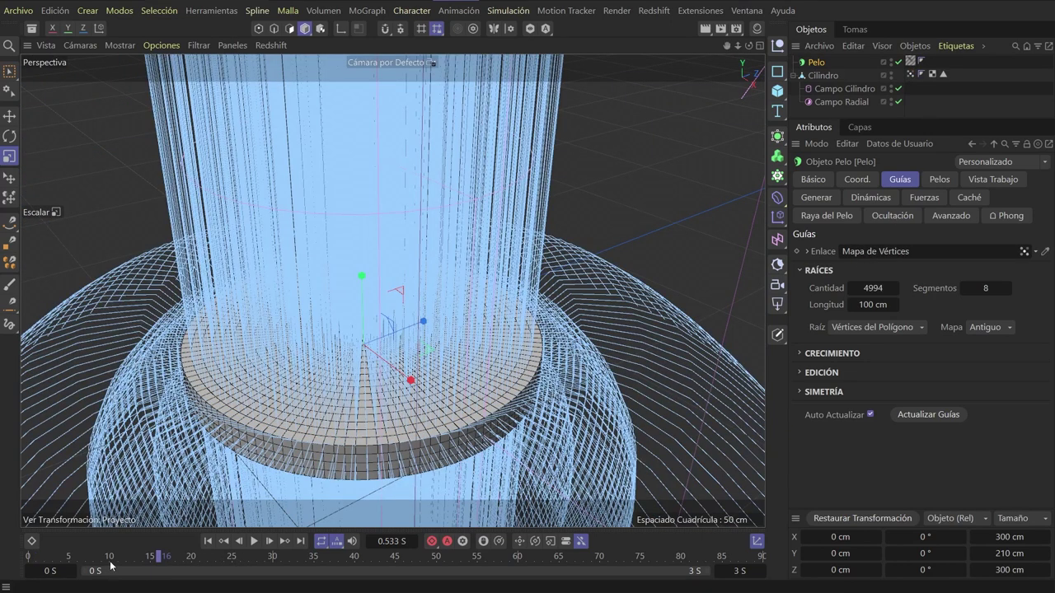
key("f")
key("f")
left_click_drag(190, 560, 150, 559)
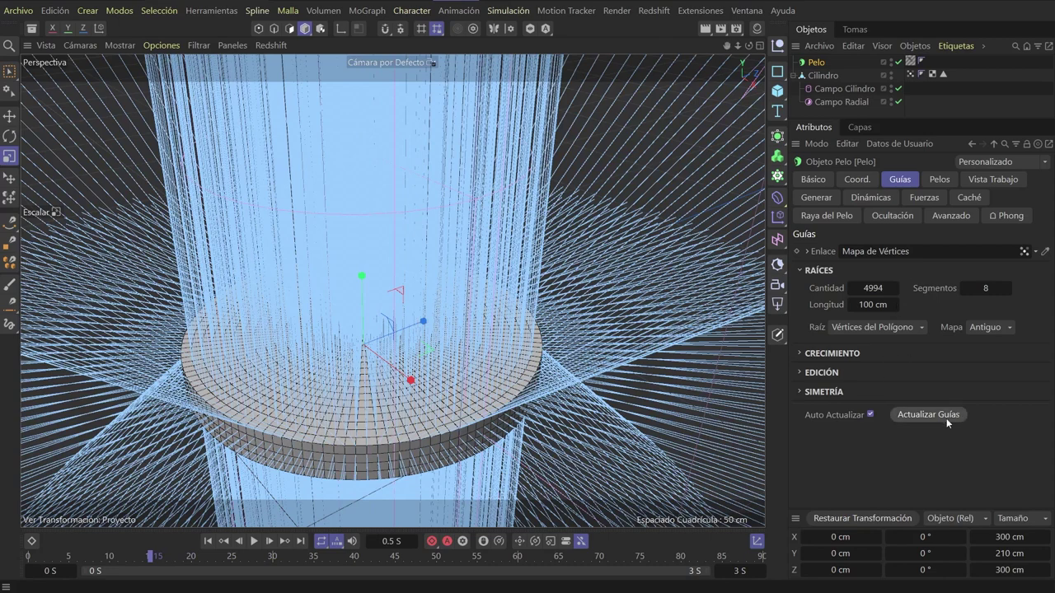
left_click(943, 416)
mouse_move(494, 313)
left_mouse_down("alt")
mouse_move(432, 343)
mouse_move(577, 313)
left_mouse_up("alt")
left_click(822, 75)
Play the animation to watch the hair follow the vertex map field, then reset
left_click(816, 63)
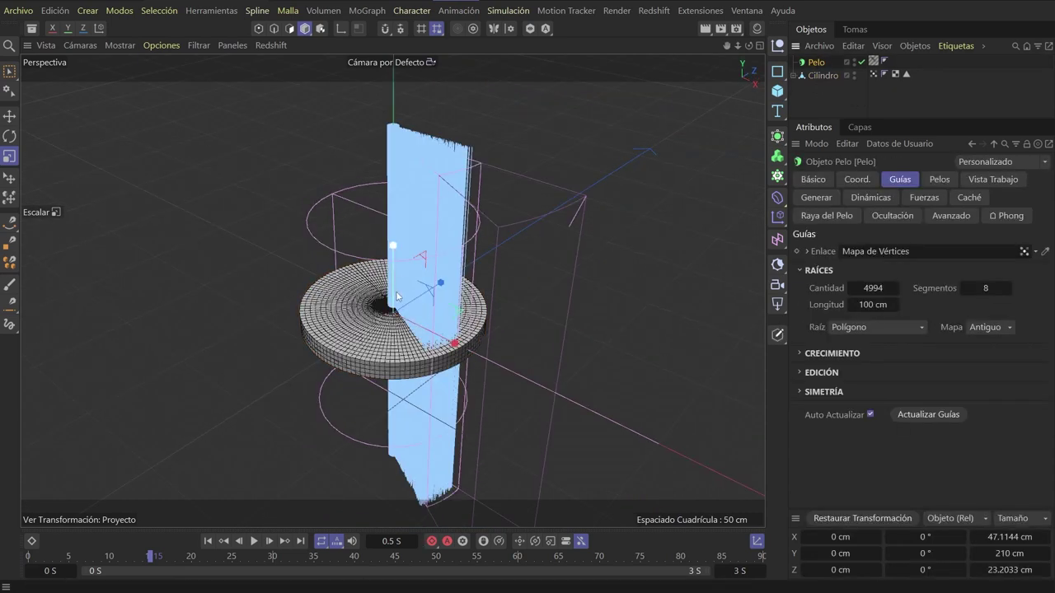
left_click_drag(396, 297, 461, 247, "alt")
left_click(872, 74)
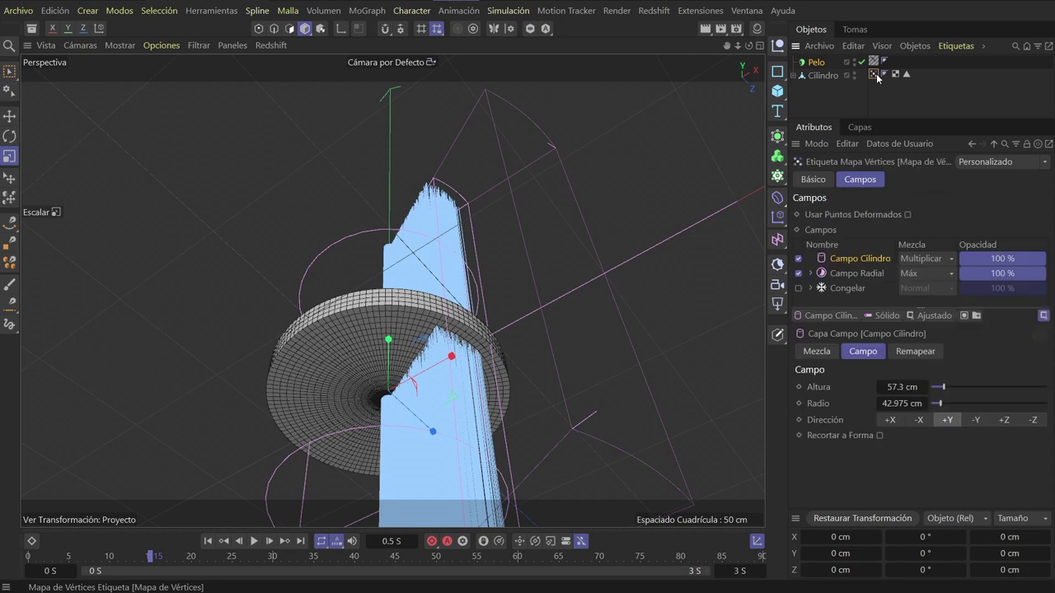
left_click(253, 540)
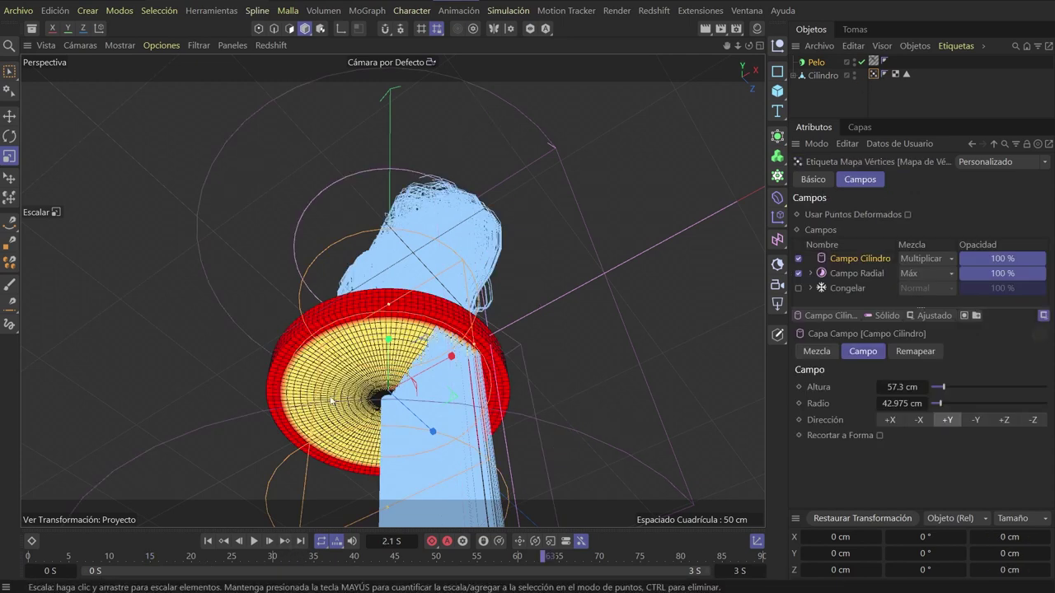
left_click_drag(468, 393, 495, 216, "alt")
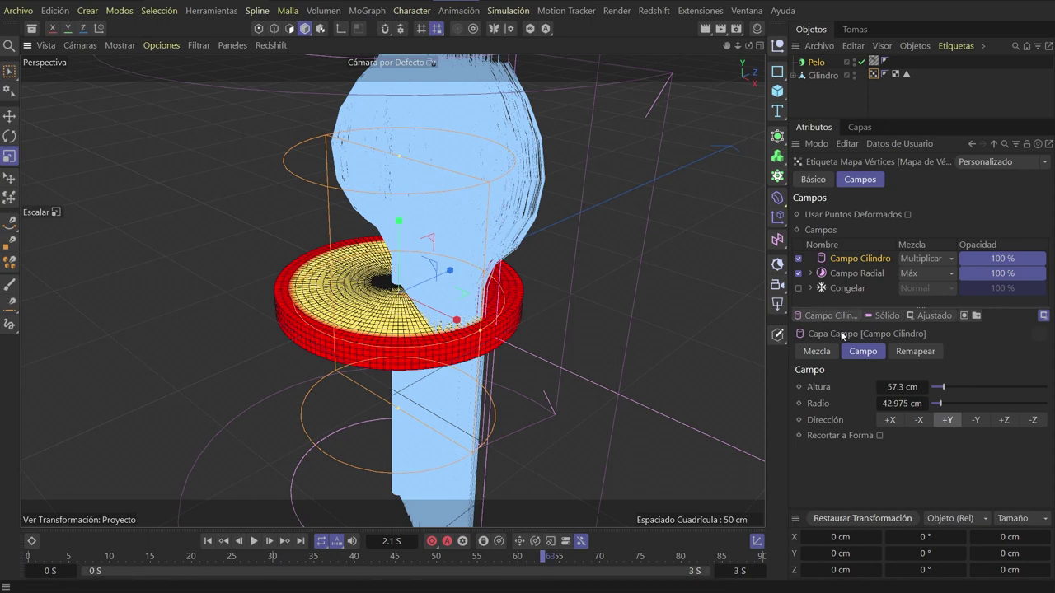
left_click(207, 542)
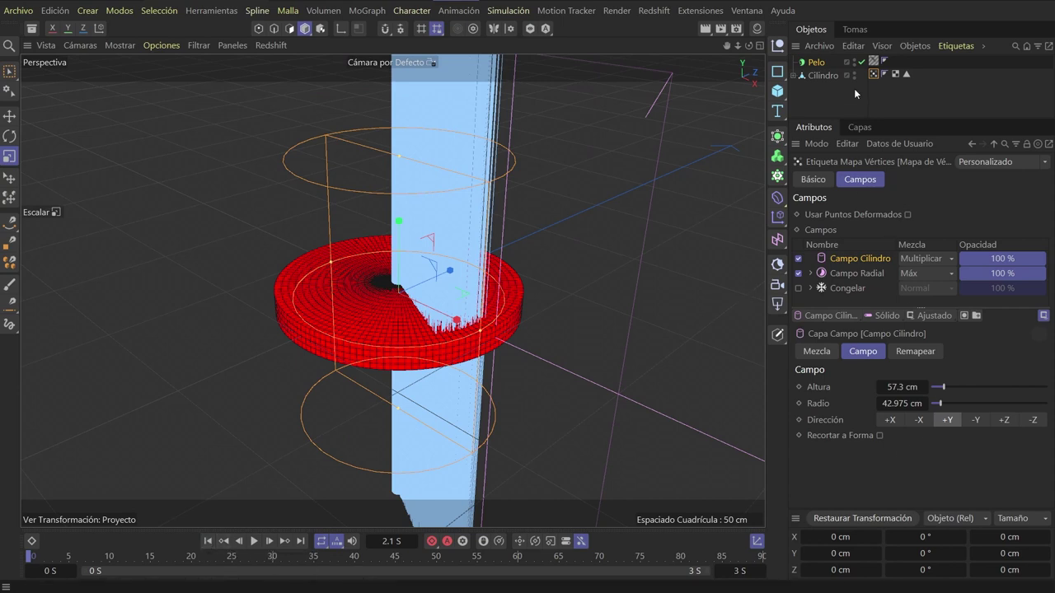
Rebuild the Pelo guides near the first frame and list the vertex map's addable field types
left_click(815, 61)
left_click(927, 414)
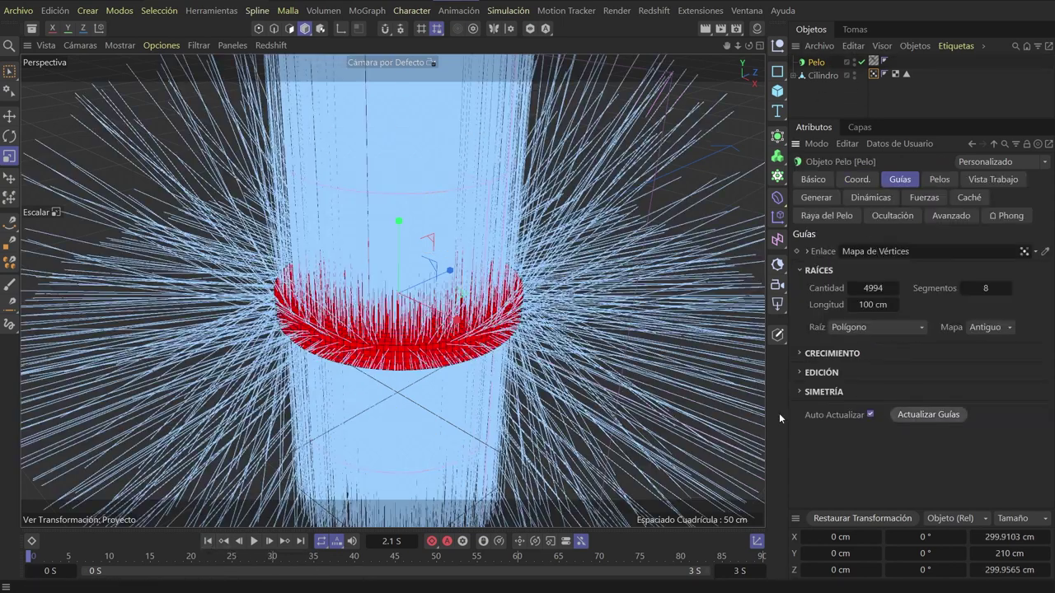
left_click(49, 558)
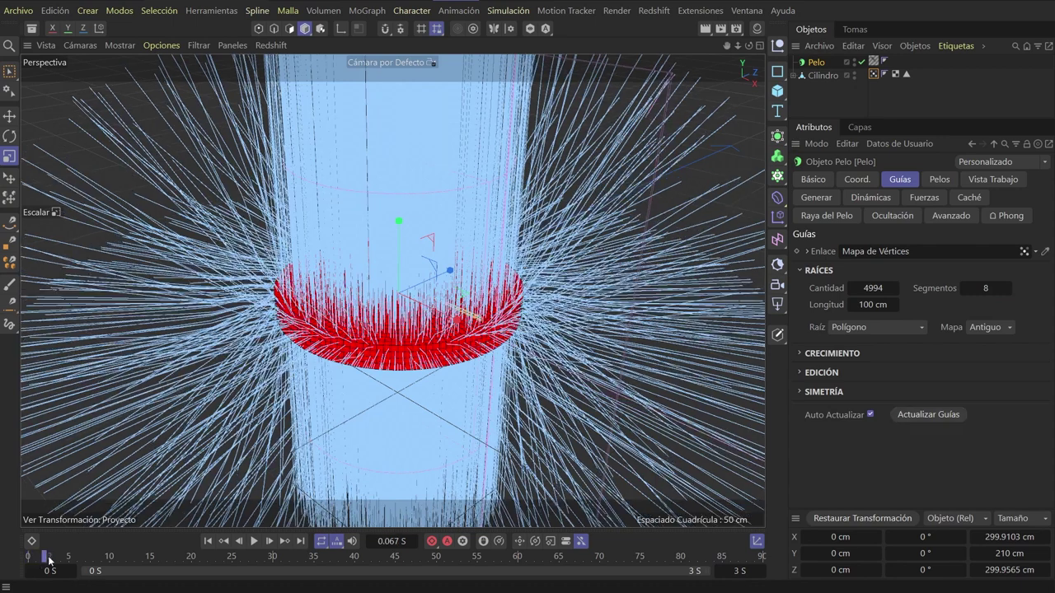
left_click(923, 414)
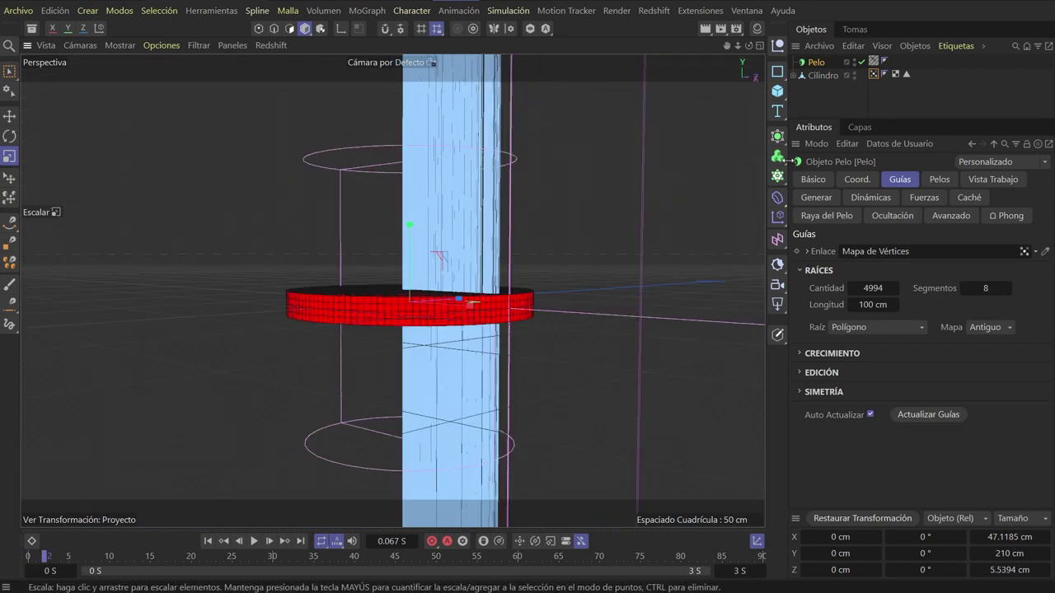
left_click(872, 75)
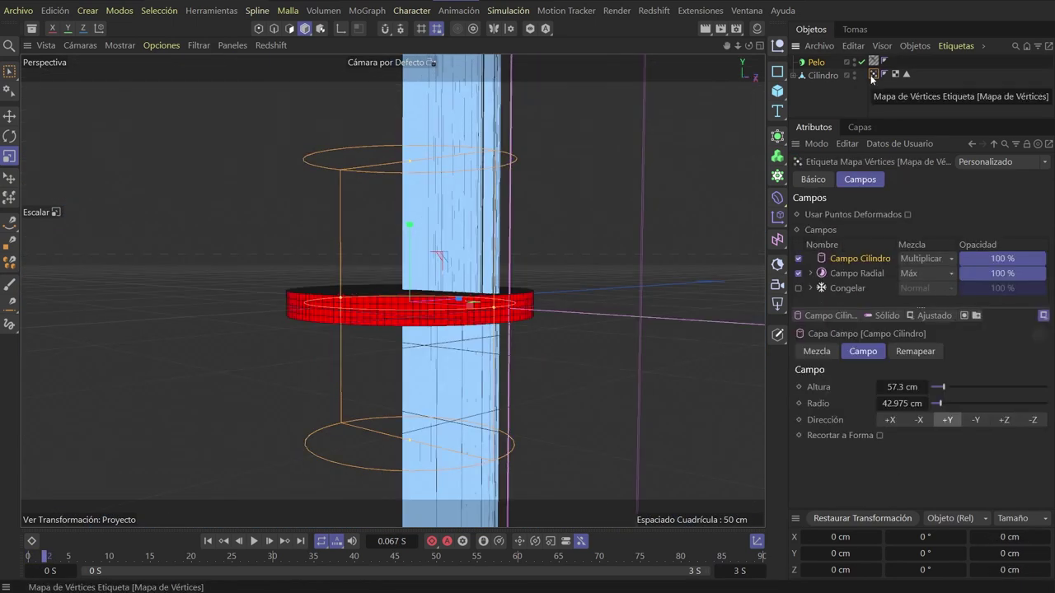
left_click(835, 314)
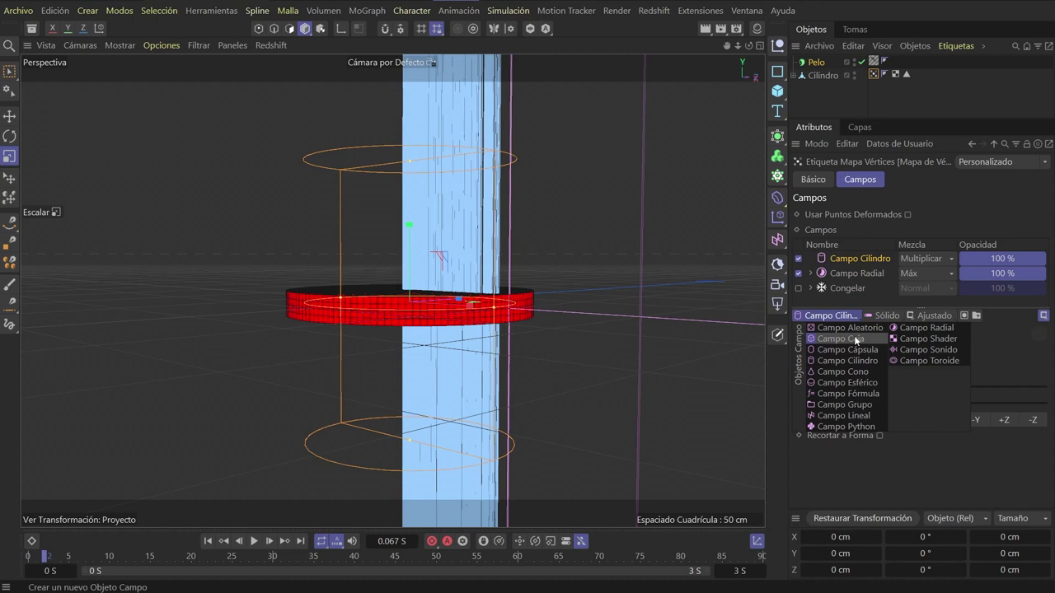
Add a Campo Caja box field to the vertex map's fields
left_click(853, 336)
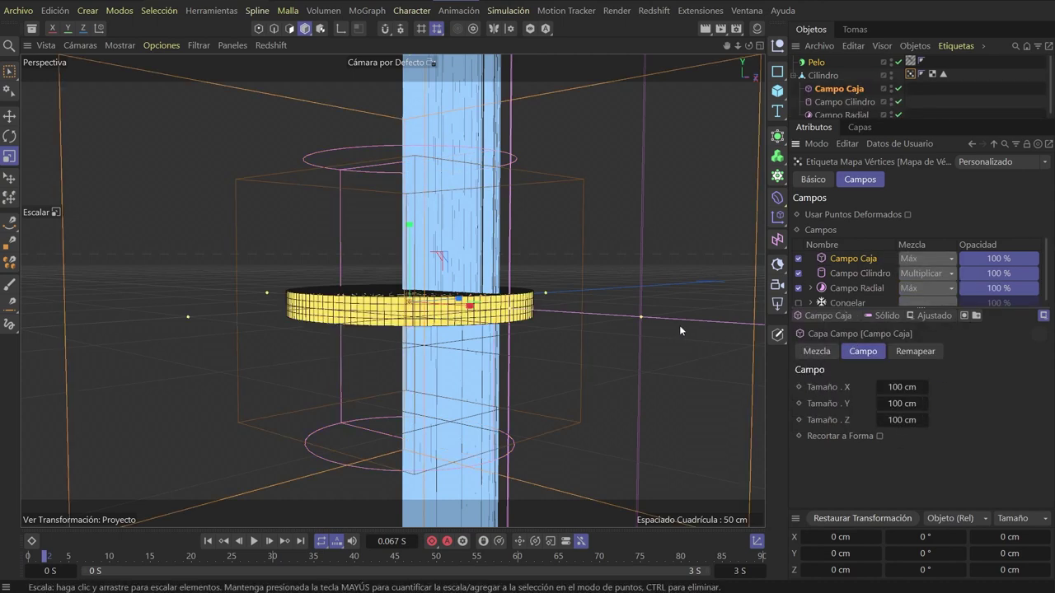
mouse_move(566, 214)
left_mouse_down("alt")
mouse_move(557, 243)
mouse_move(579, 133)
left_mouse_up("alt")
left_click(529, 28)
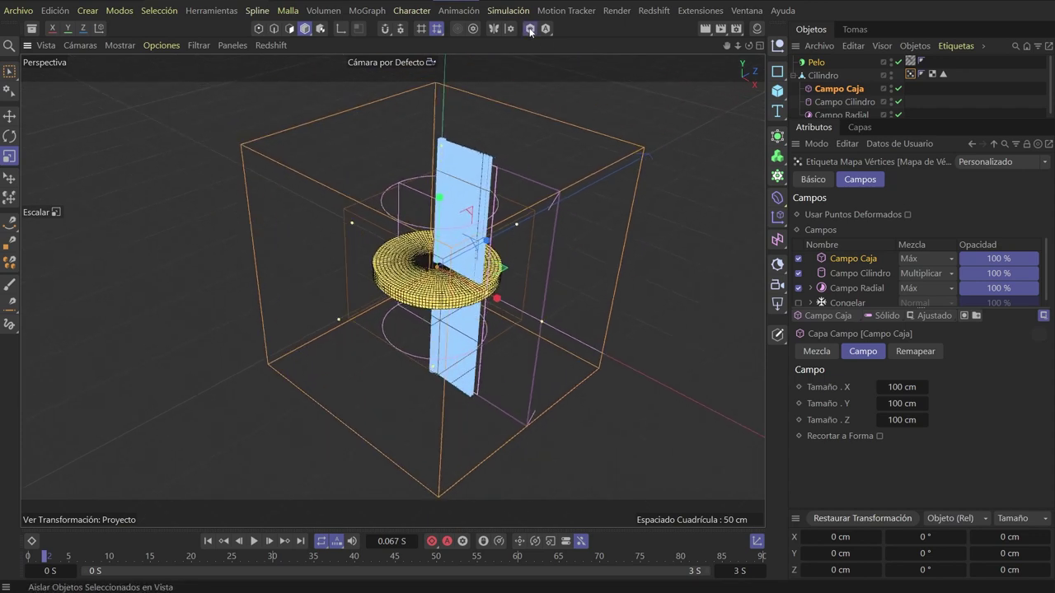
mouse_move(519, 256)
left_mouse_down("alt")
mouse_move(478, 251)
mouse_move(516, 250)
mouse_move(565, 280)
mouse_move(554, 257)
mouse_move(378, 318)
left_mouse_up("alt")
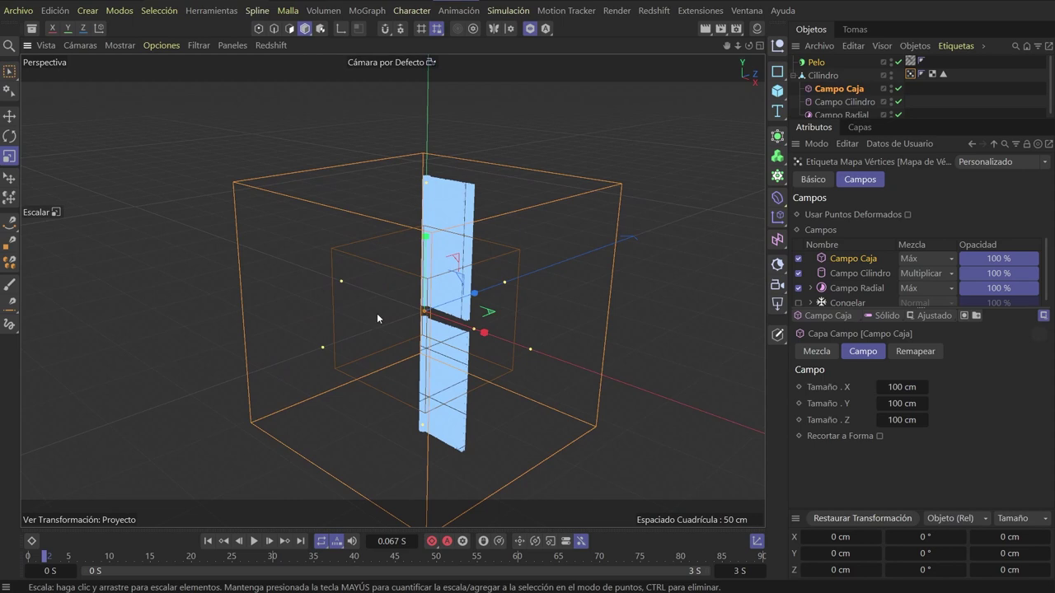
mouse_move(502, 330)
left_mouse_down("alt")
mouse_move(584, 286)
mouse_move(531, 272)
left_mouse_up("alt")
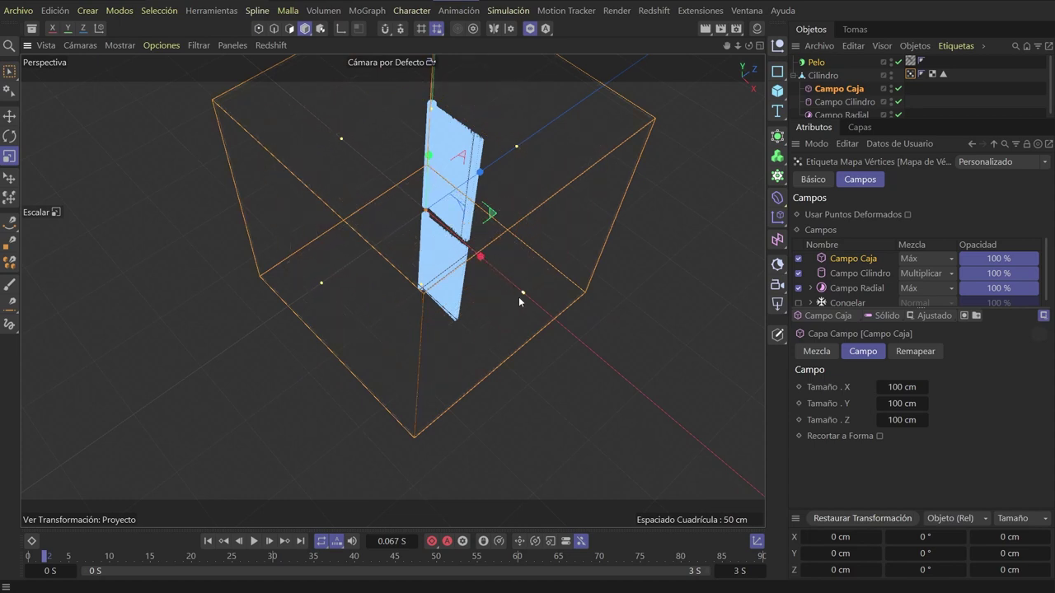
mouse_move(529, 310)
left_mouse_down("alt")
mouse_move(565, 288)
mouse_move(549, 297)
mouse_move(510, 245)
mouse_move(493, 253)
mouse_move(650, 190)
mouse_move(485, 271)
left_mouse_up("alt")
left_click(530, 29)
key("ctrl+z")
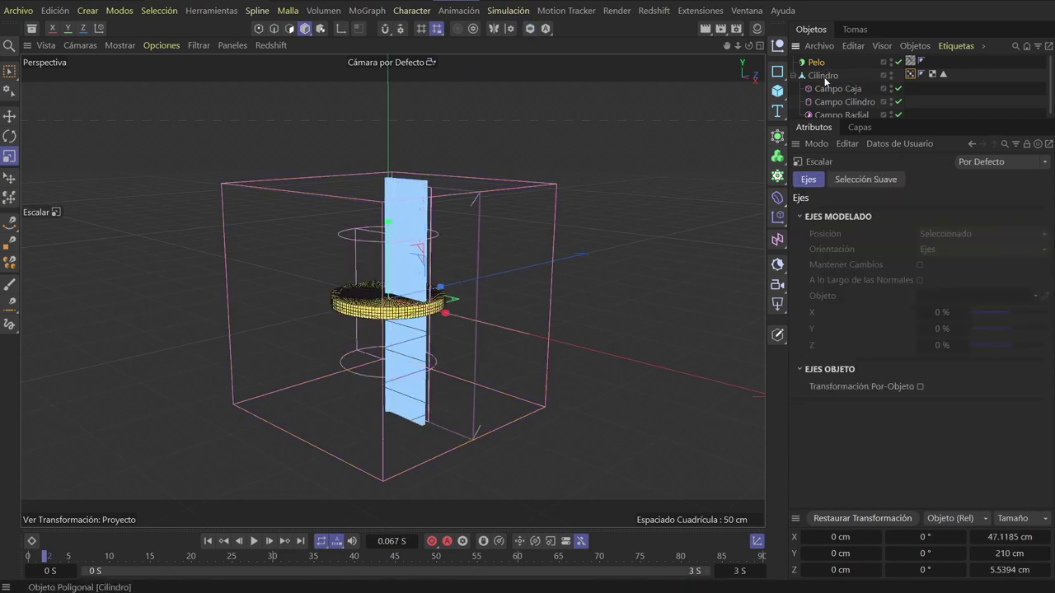
Move Campo Caja down to about -10.84 cm on Y in the side view
left_click(833, 112)
left_click(834, 86)
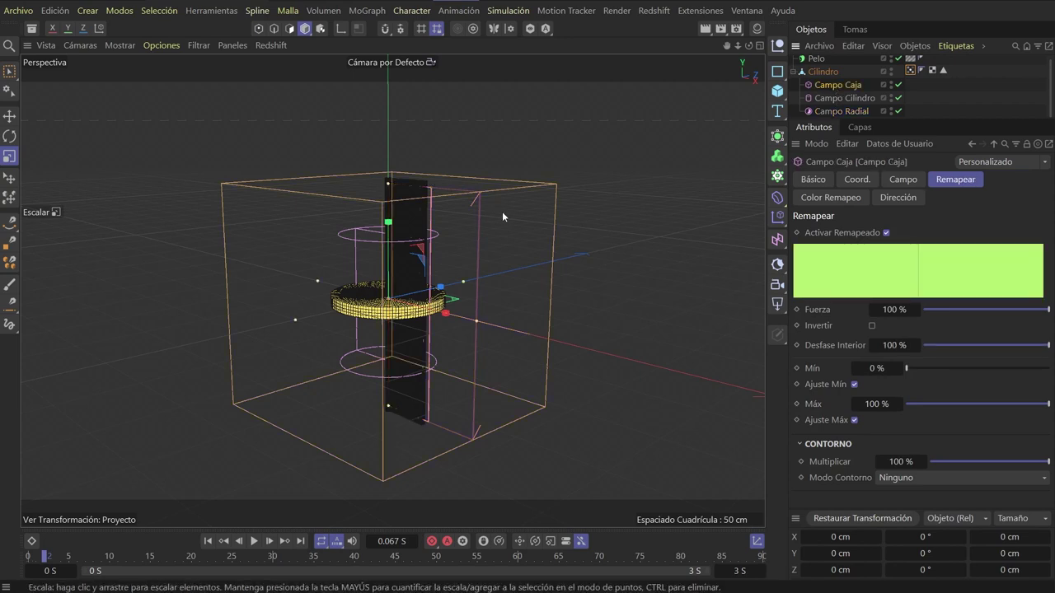
key("t")
left_click_drag(391, 200, 397, 257, "alt")
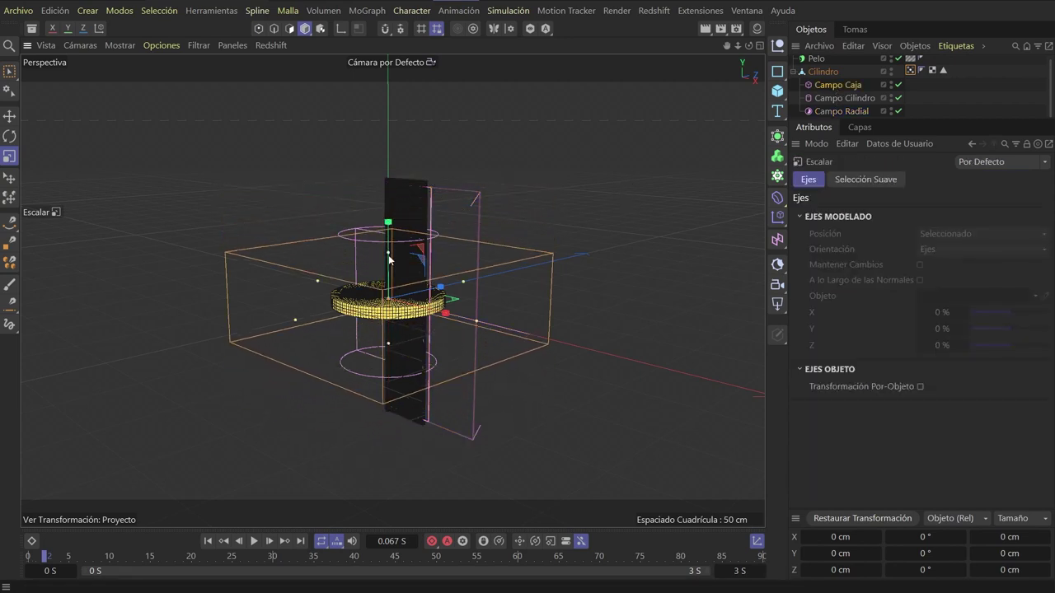
key("F3")
scroll(441, 252, "up", 3)
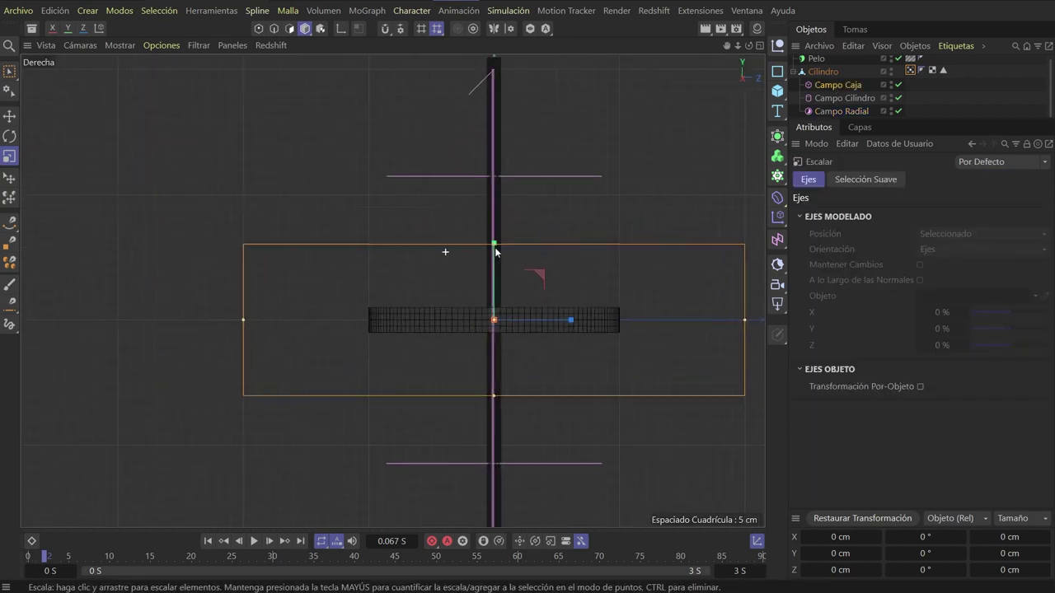
scroll(441, 252, "up", 2)
key("e")
left_click_drag(498, 310, 497, 280)
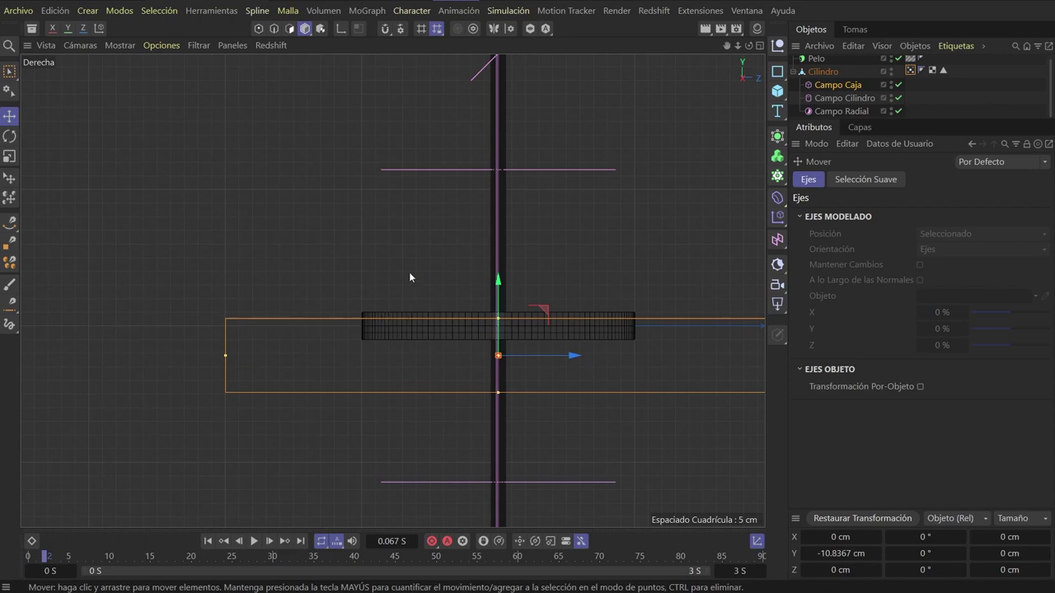
key("F1")
scroll(384, 304, "up", 2)
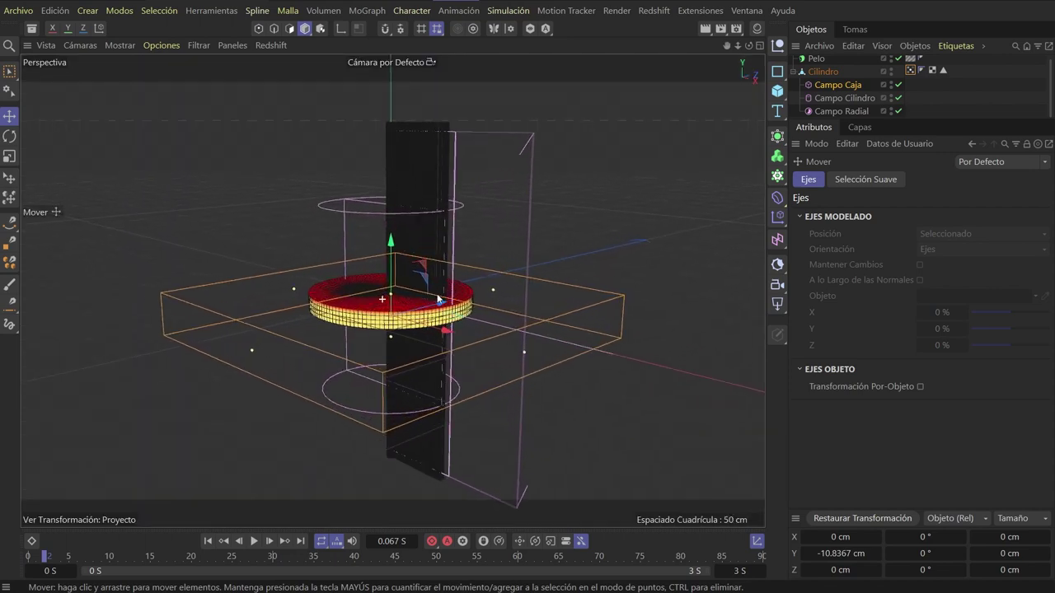
scroll(383, 305, "up", 1)
left_click(911, 70)
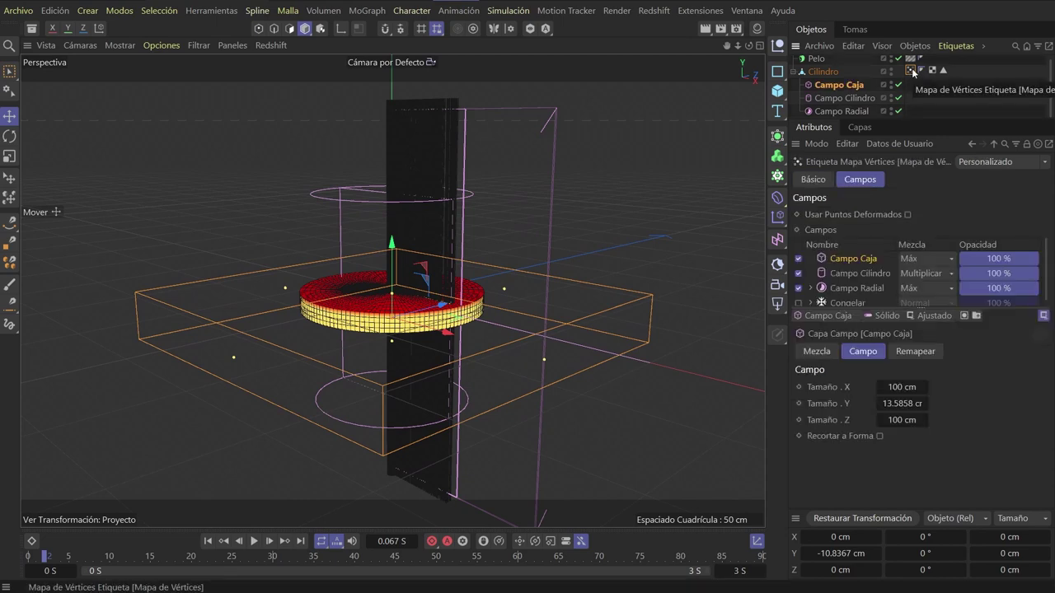
Set Campo Caja's Mezcla to Sustraer and check the yellow wedge at frame 19
left_click(926, 258)
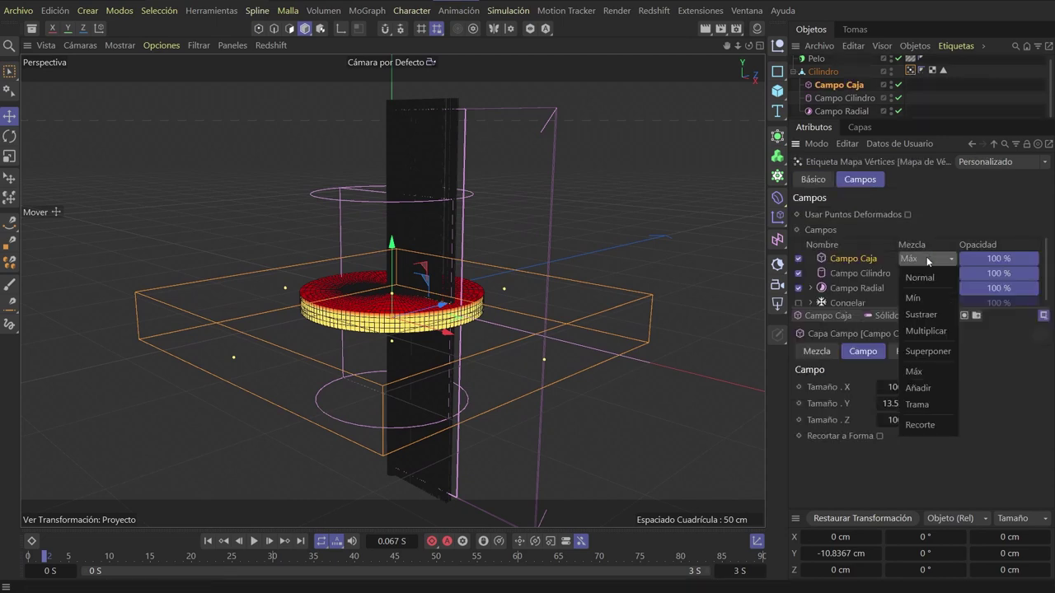
left_click(921, 314)
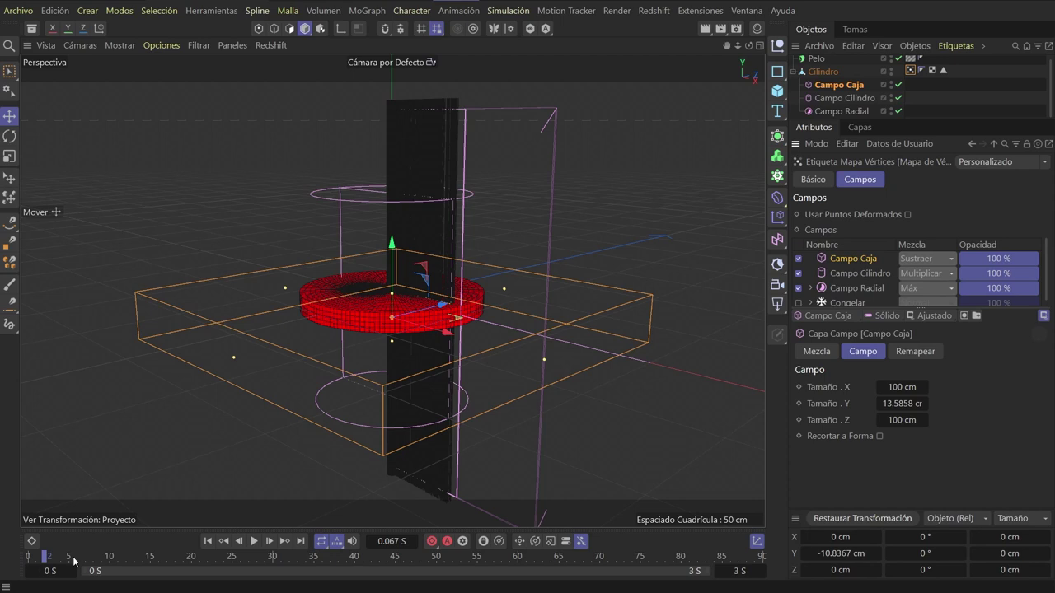
left_click_drag(74, 557, 183, 557)
mouse_move(238, 514)
left_mouse_down("alt")
mouse_move(372, 422)
mouse_move(392, 346)
left_mouse_up("alt")
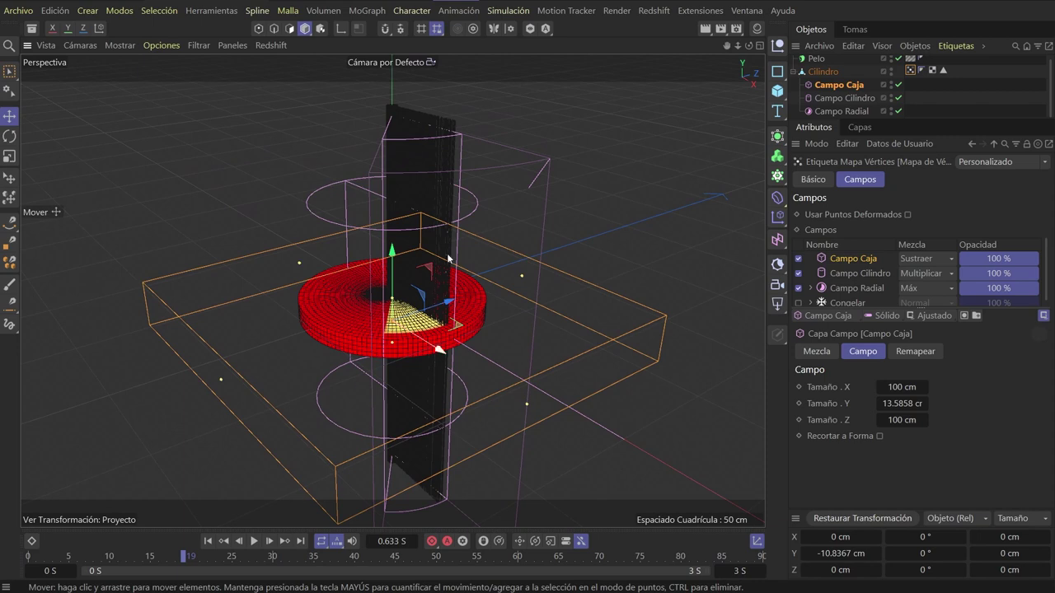
scroll(491, 338, "up", 3)
left_click_drag(491, 334, 435, 340, "alt")
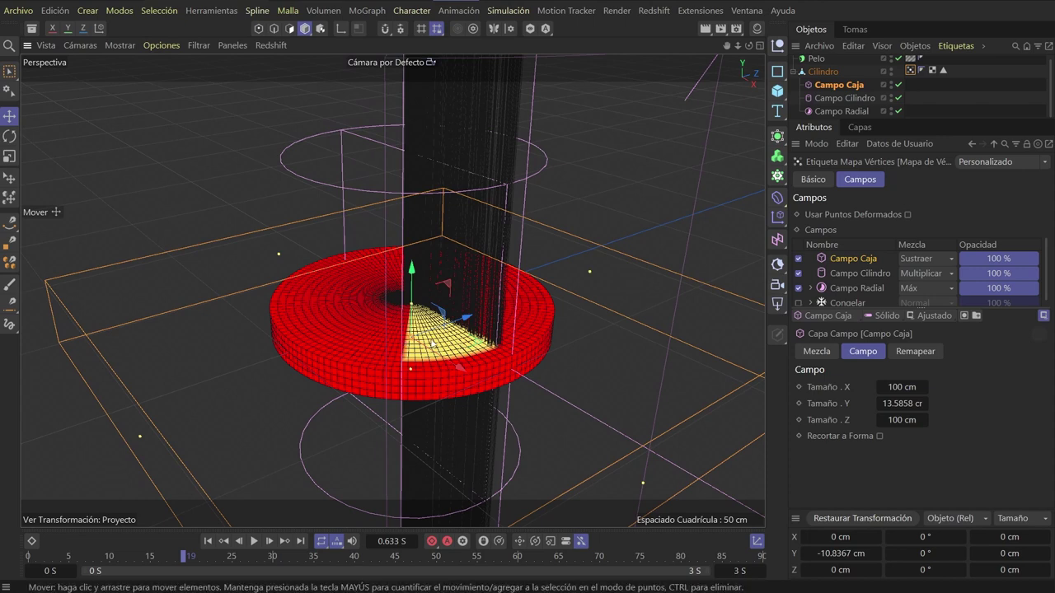
Regenerate the Pelo guides from the map and switch off hair dynamics
left_click(816, 59)
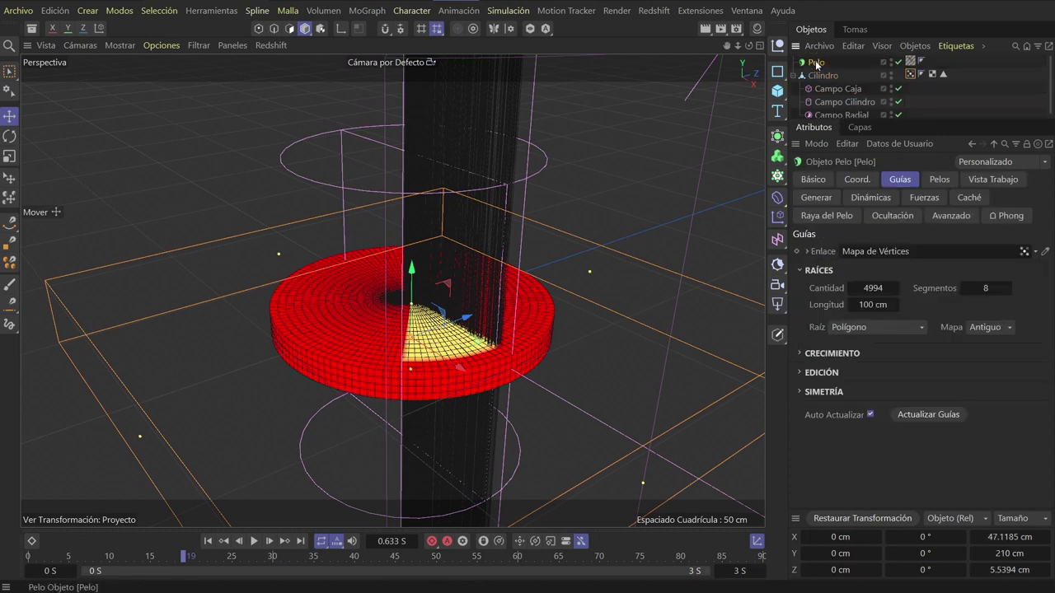
left_click(950, 417)
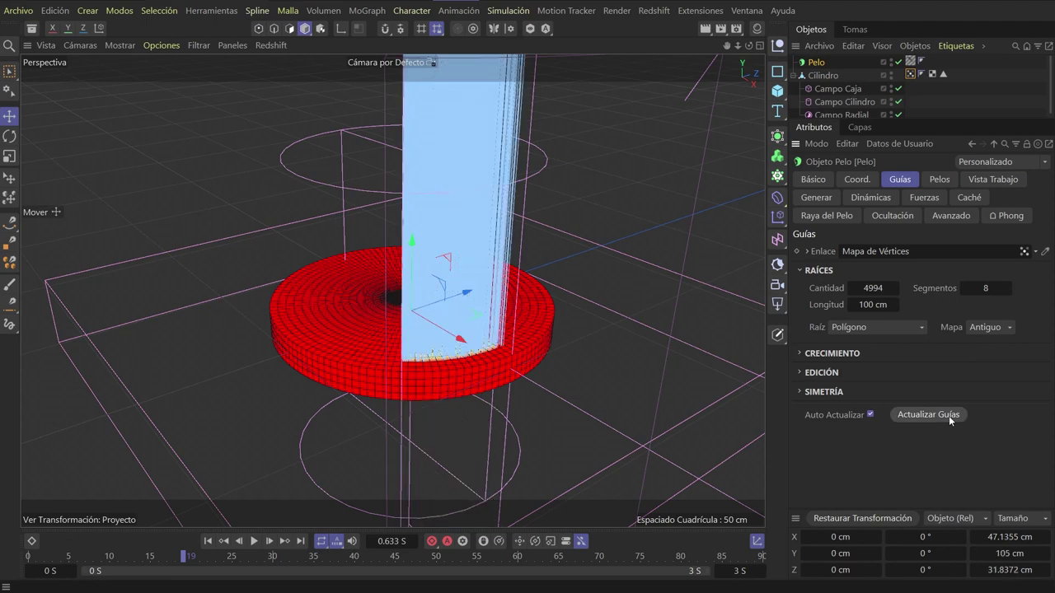
mouse_move(437, 280)
left_mouse_down("alt")
mouse_move(474, 327)
mouse_move(459, 285)
left_mouse_up("alt")
scroll(473, 282, "down", 5)
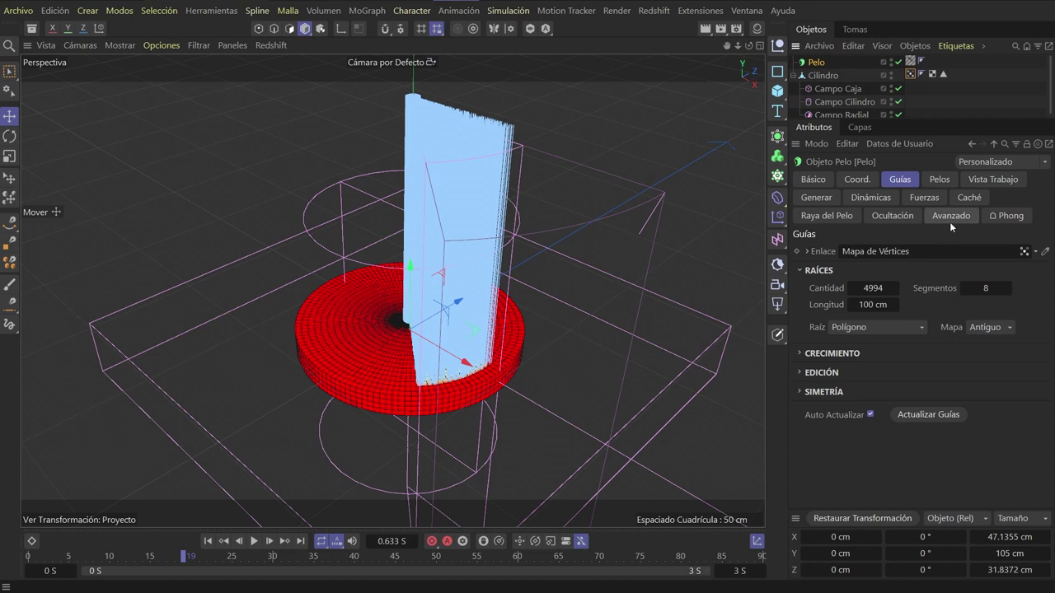
left_click(924, 198)
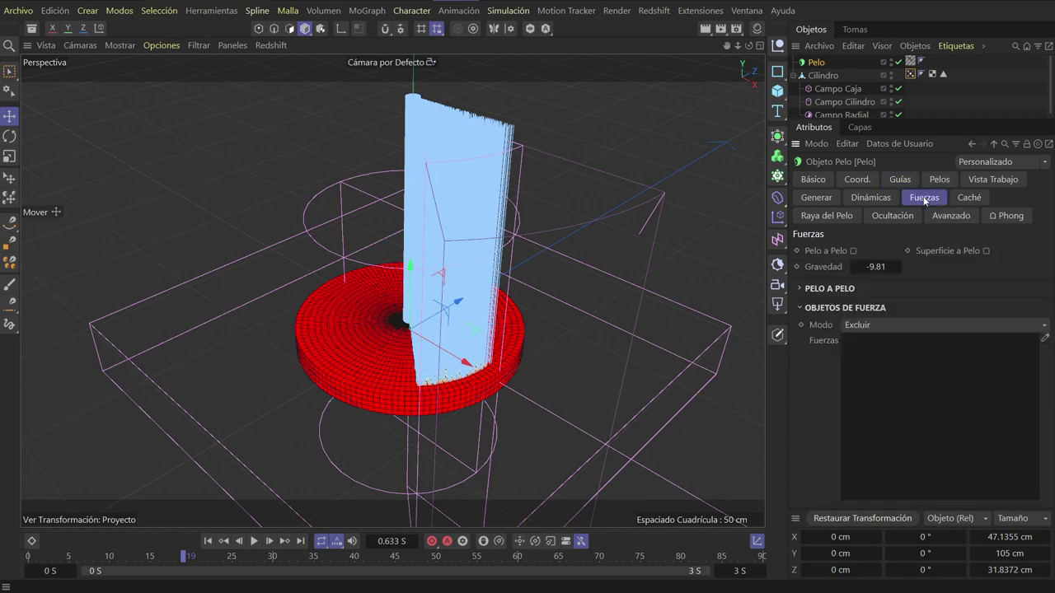
left_click(872, 197)
left_click(838, 251)
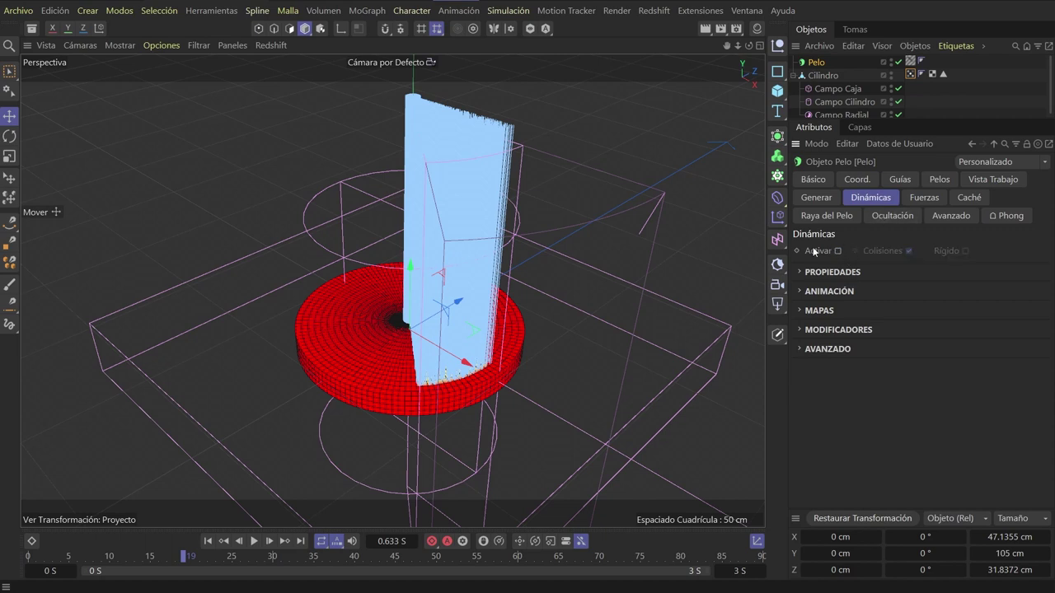
Set the hair guide Longitud to 15 cm
left_click(902, 179)
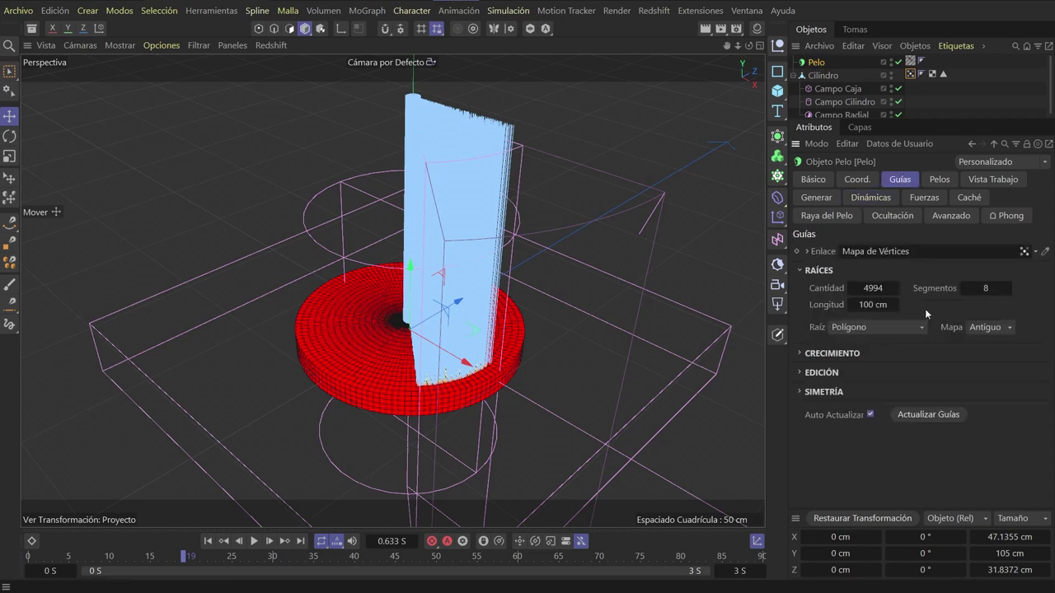
left_click(871, 305)
type("10")
key("Return")
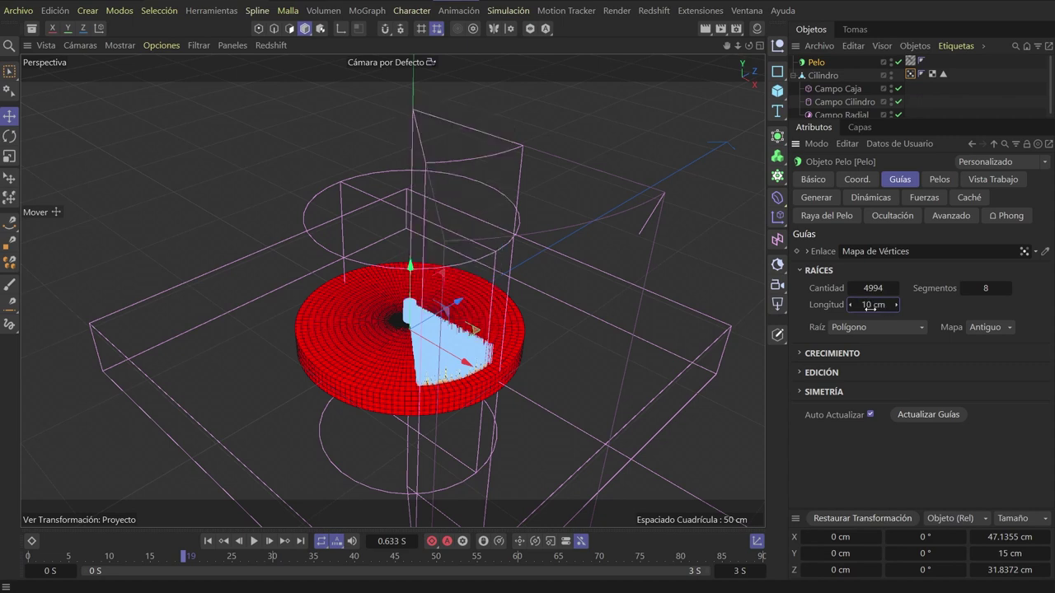
type("15")
key("Return")
mouse_move(371, 250)
left_mouse_down("alt")
mouse_move(441, 310)
mouse_move(495, 296)
left_mouse_up("alt")
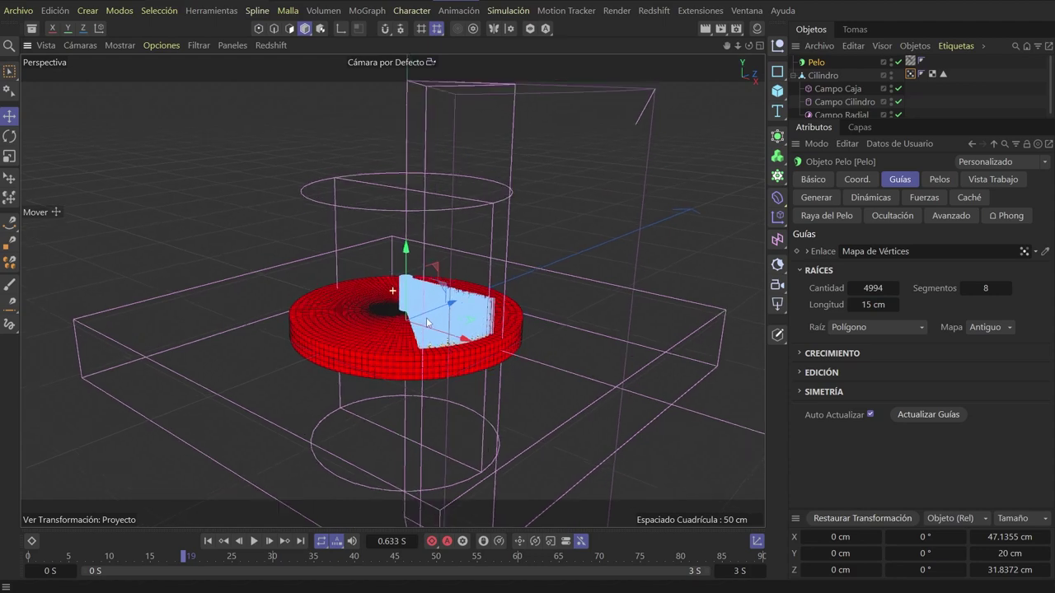
scroll(548, 286, "up", 6)
Root the hair guides by Área del Polígono and regenerate them
scroll(548, 286, "down", 2)
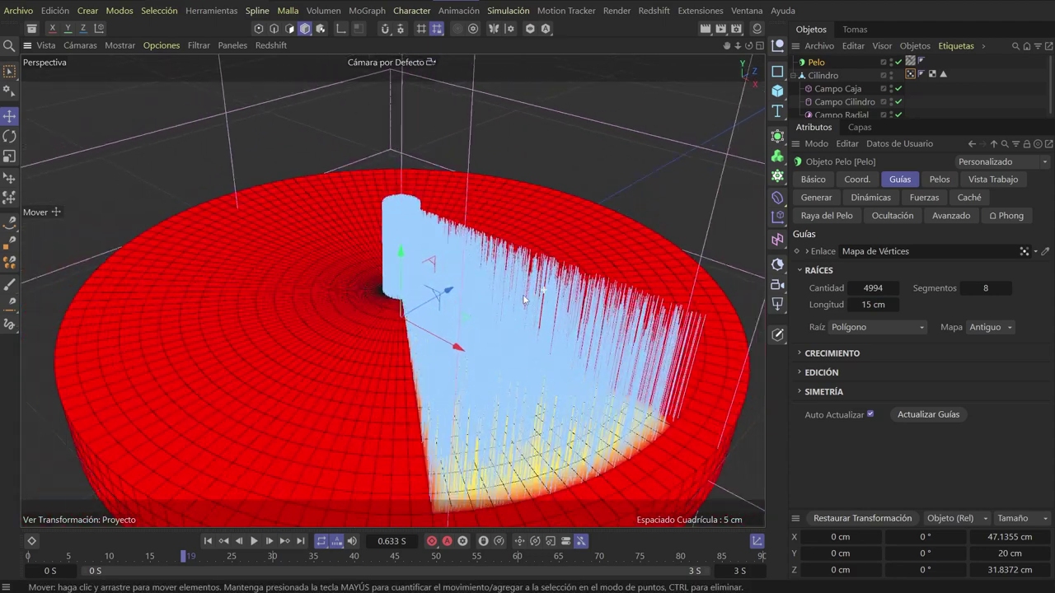
scroll(536, 285, "down", 2)
scroll(511, 282, "down", 2)
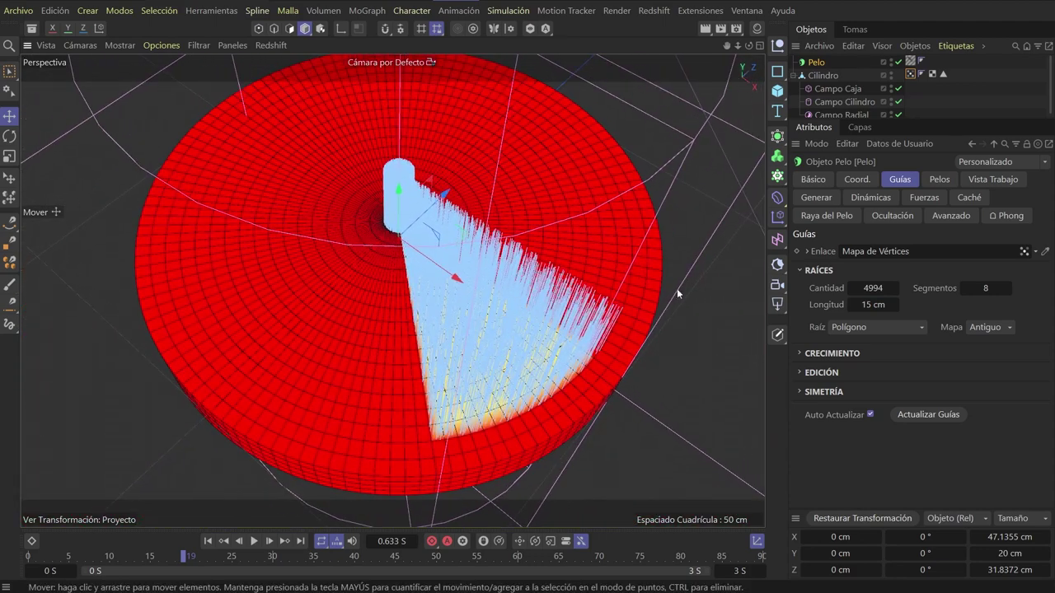
left_click(883, 328)
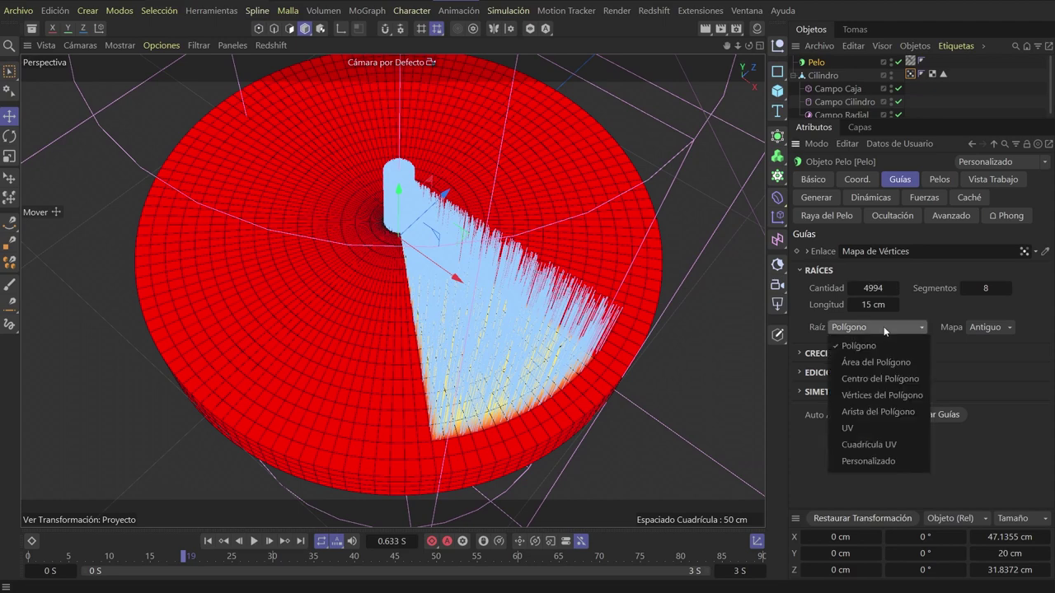
left_click(891, 362)
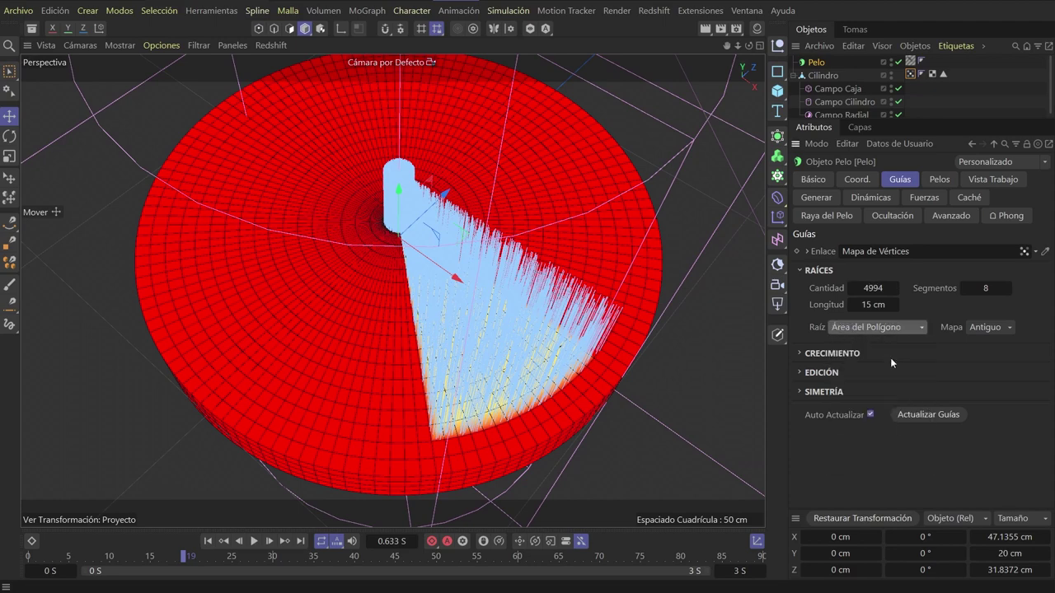
mouse_move(490, 317)
left_mouse_down("alt")
mouse_move(536, 282)
mouse_move(508, 301)
mouse_move(518, 289)
left_mouse_up("alt")
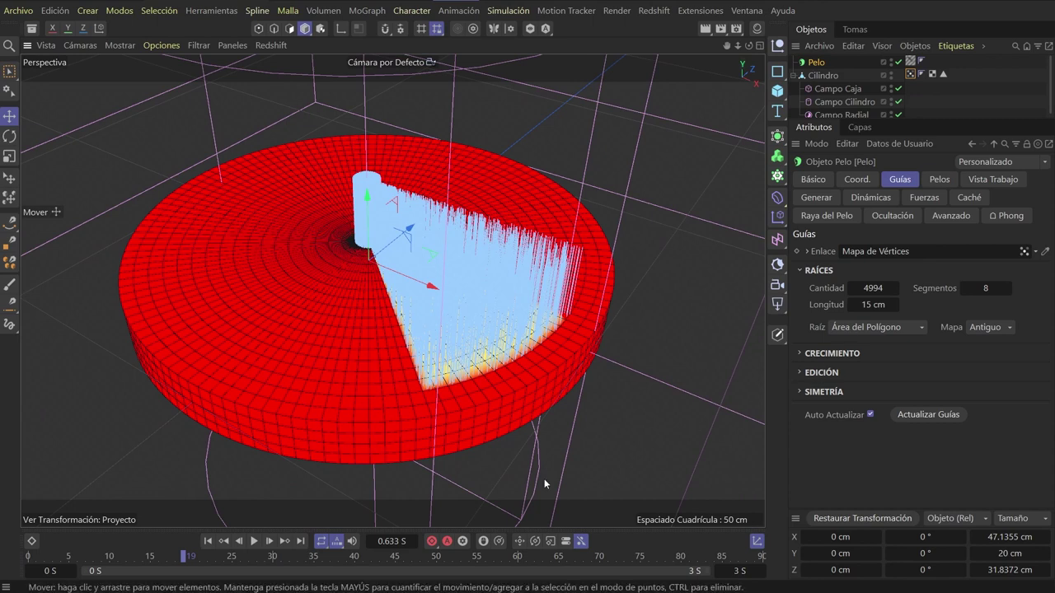
left_click_drag(357, 558, 729, 558)
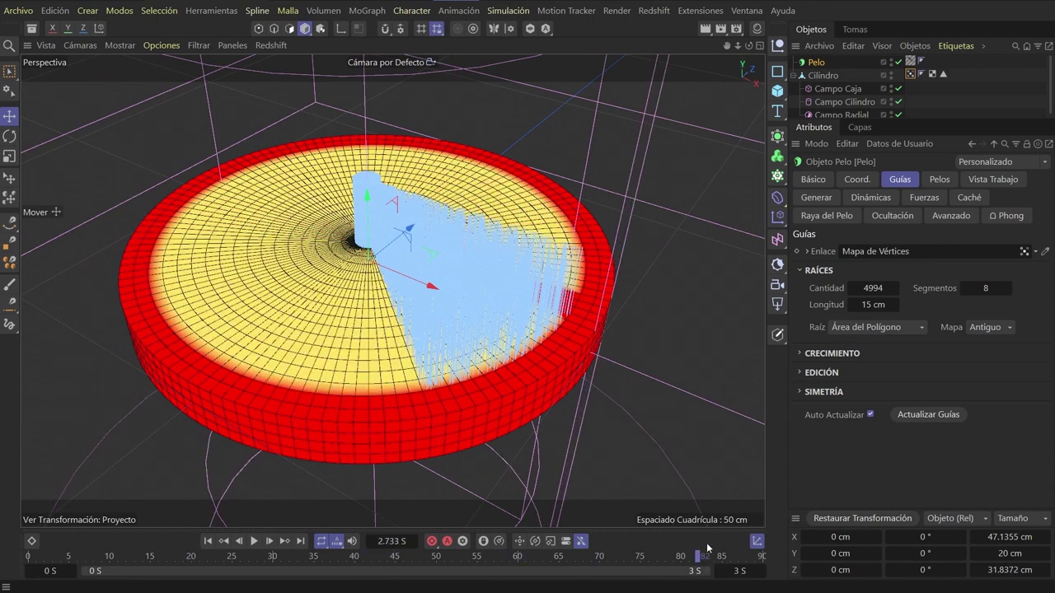
left_click(936, 413)
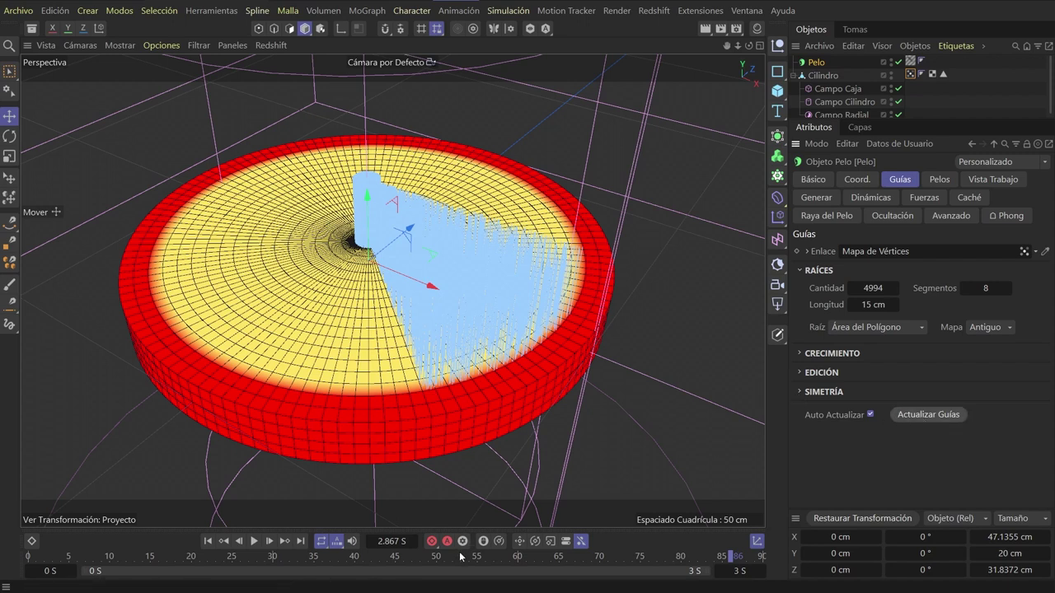
Reduce the hair Cantidad from 50000 to 5000
left_click(939, 178)
double_click(867, 251)
left_click(861, 252)
key("BackSpace")
key("Return")
left_click_drag(486, 327, 535, 313, "alt")
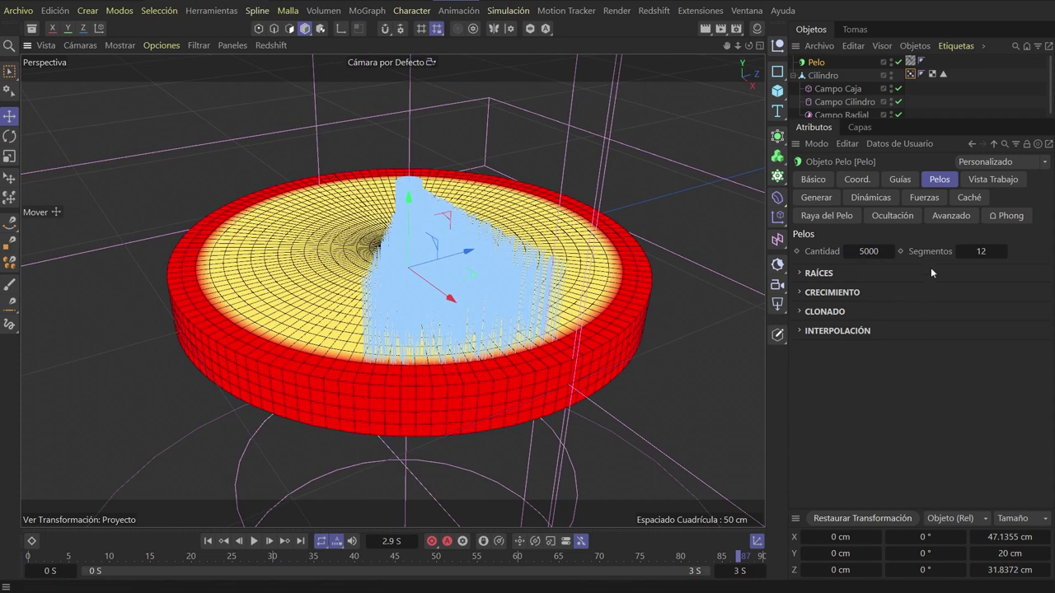
Set the Pelo hair guide count to 2000 in the Guías settings
left_click(900, 179)
double_click(874, 288)
type("200")
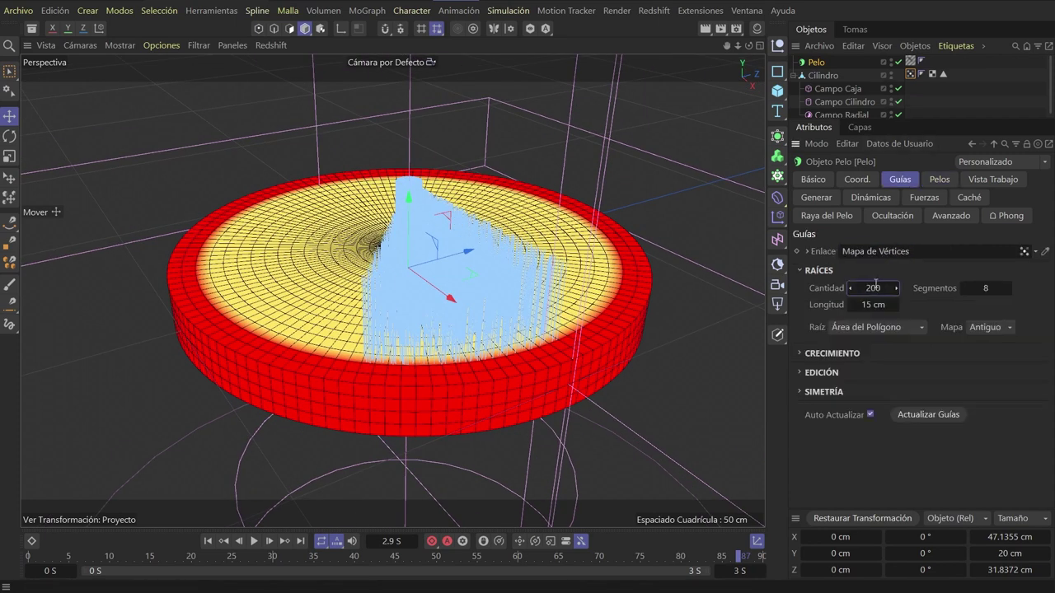
key("Return")
Set root mapping to Nuevo, scrub to 1.867 s, and regenerate the hair guides
left_click_drag(466, 289, 452, 264, "alt")
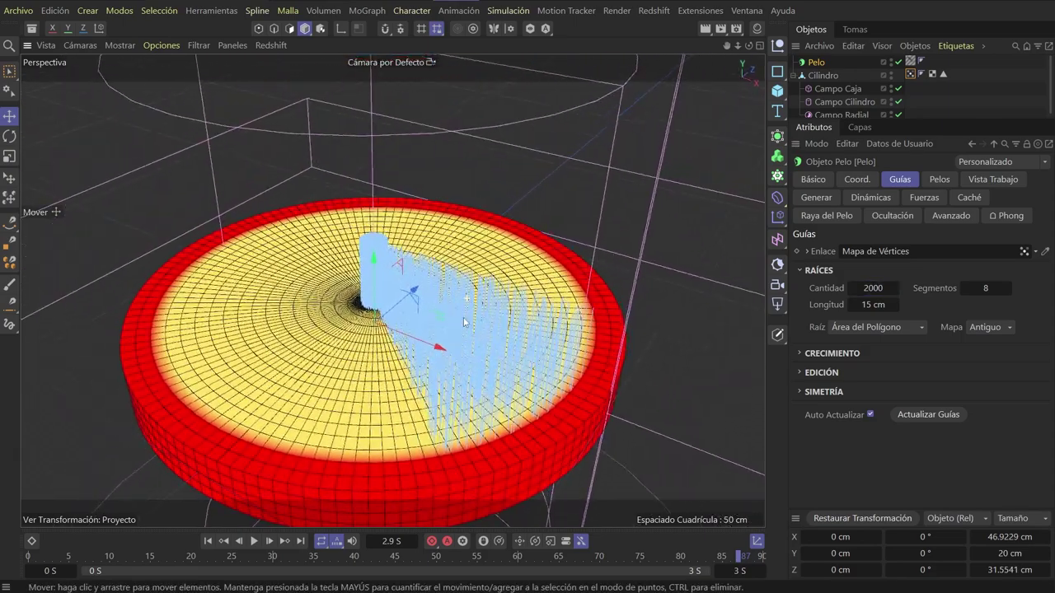
left_click(1001, 329)
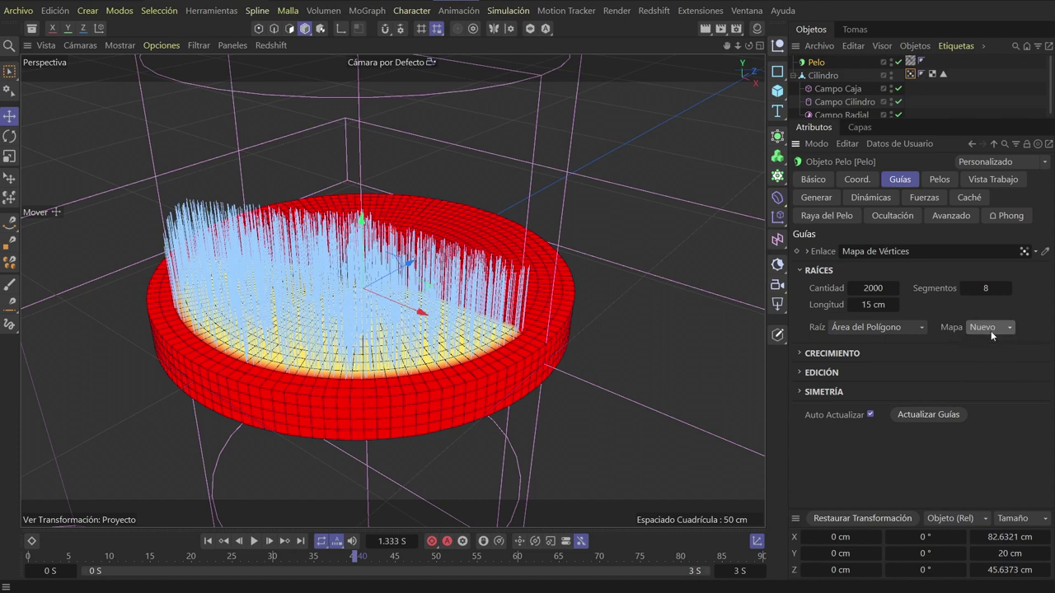
left_click(992, 326)
left_click_drag(383, 563, 485, 562)
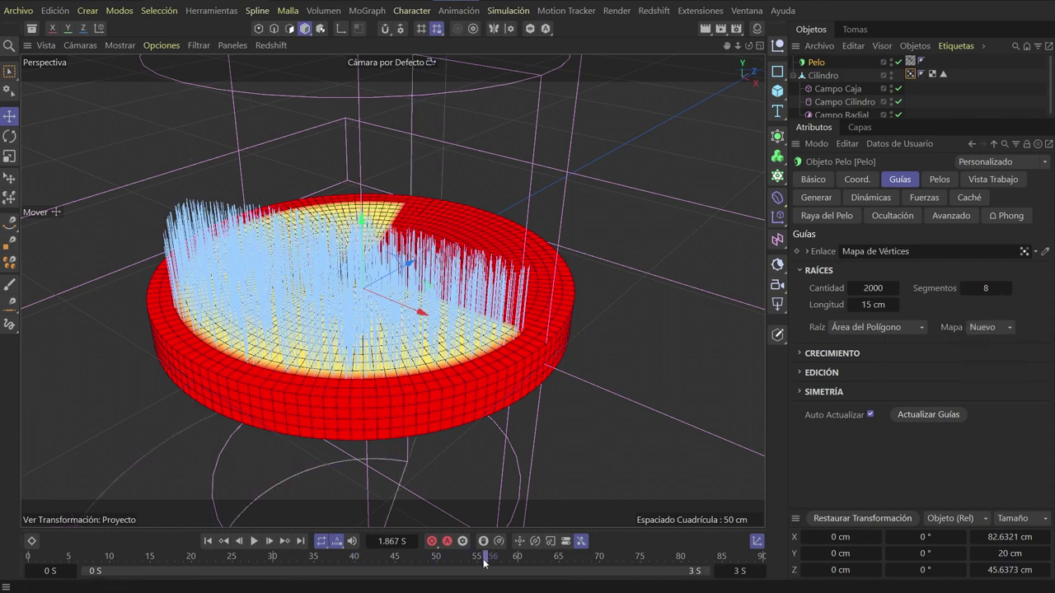
left_click(929, 414)
mouse_move(544, 239)
left_mouse_down("alt")
mouse_move(447, 333)
mouse_move(398, 277)
left_mouse_up("alt")
scroll(430, 316, "down", 3)
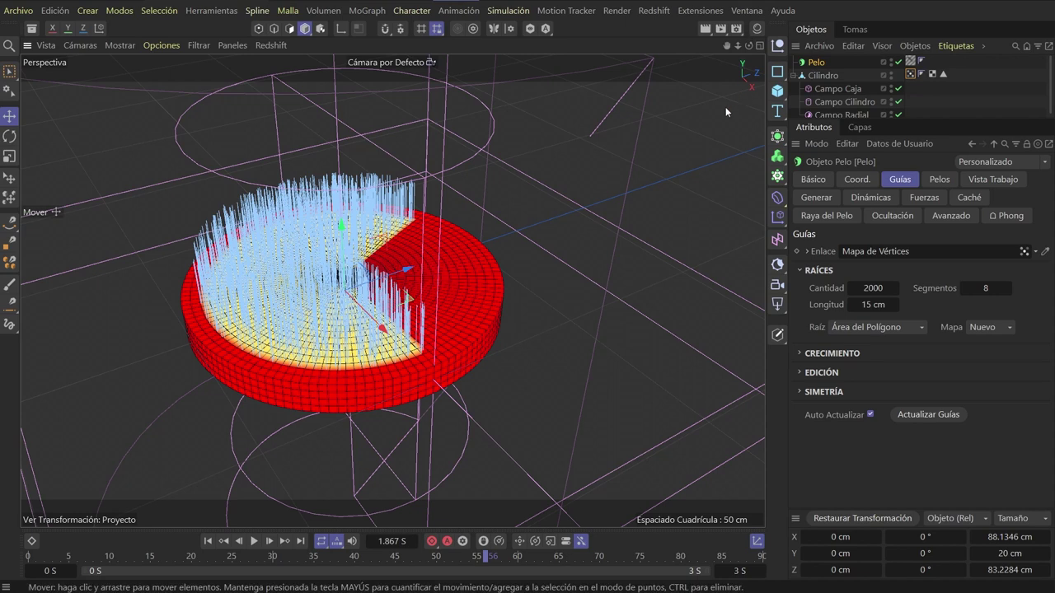
Open the Redshift RenderView and dock it beside the viewport
left_click(636, 13)
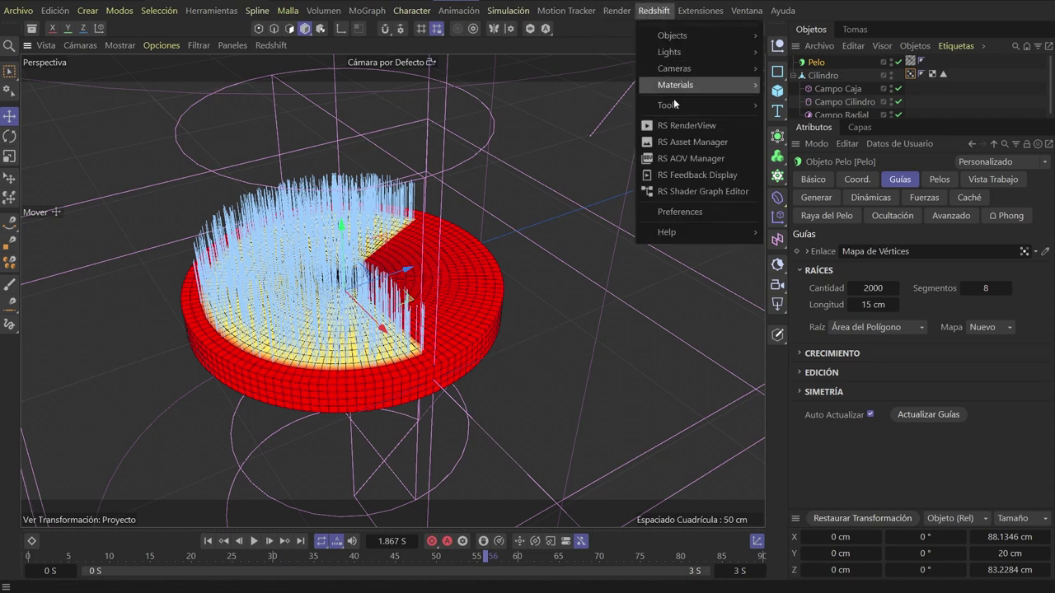
left_click(680, 126)
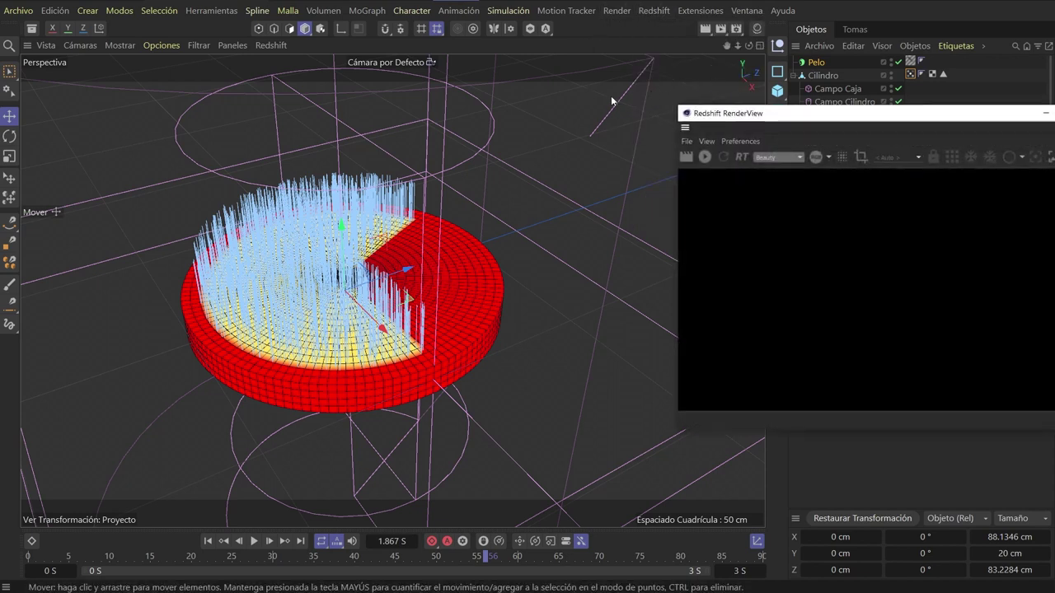
left_click_drag(709, 109, 736, 95)
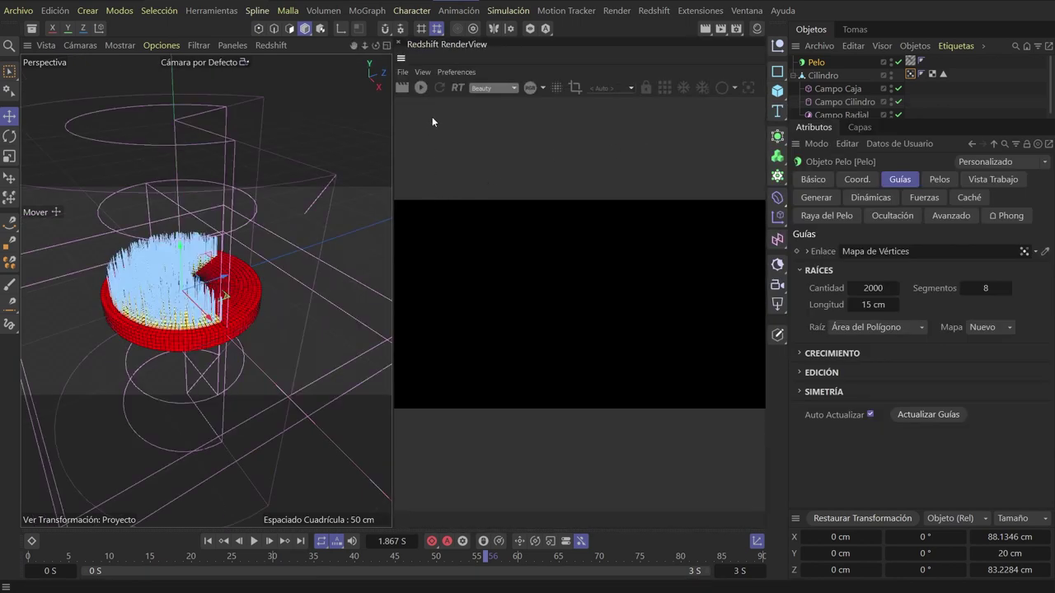
Set the render output height (Alto) to 1280 for a square 1280×1280 frame
left_click(736, 29)
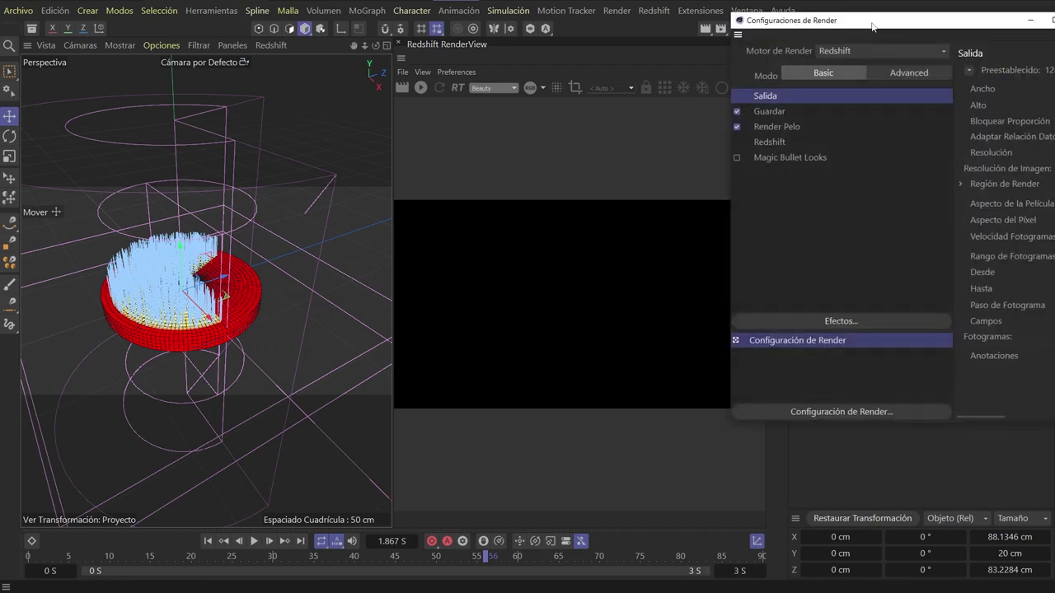
left_click_drag(801, 115, 887, 115)
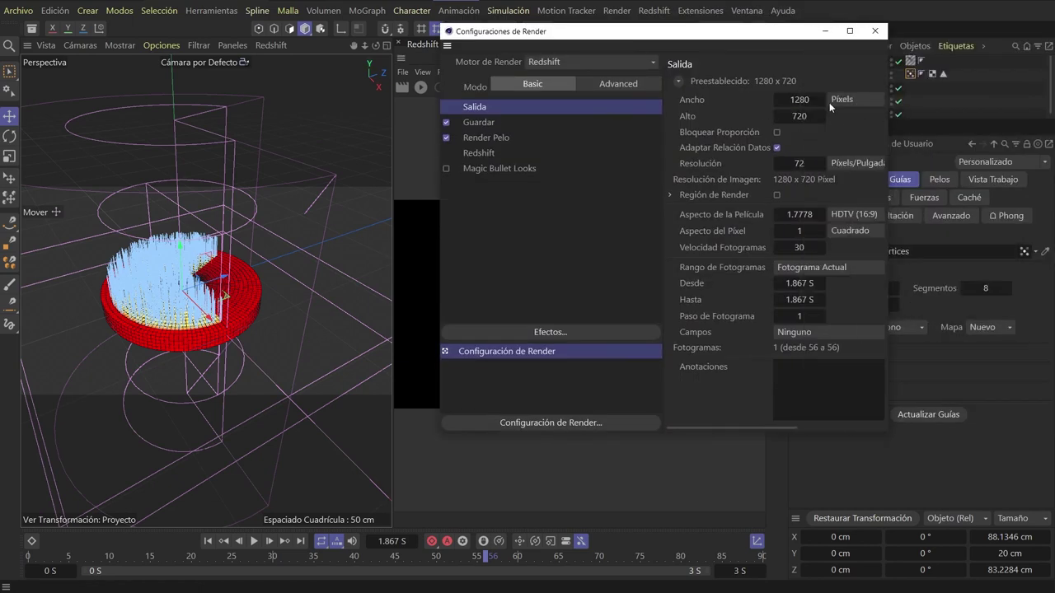
double_click(799, 116)
type("1280")
key("Return")
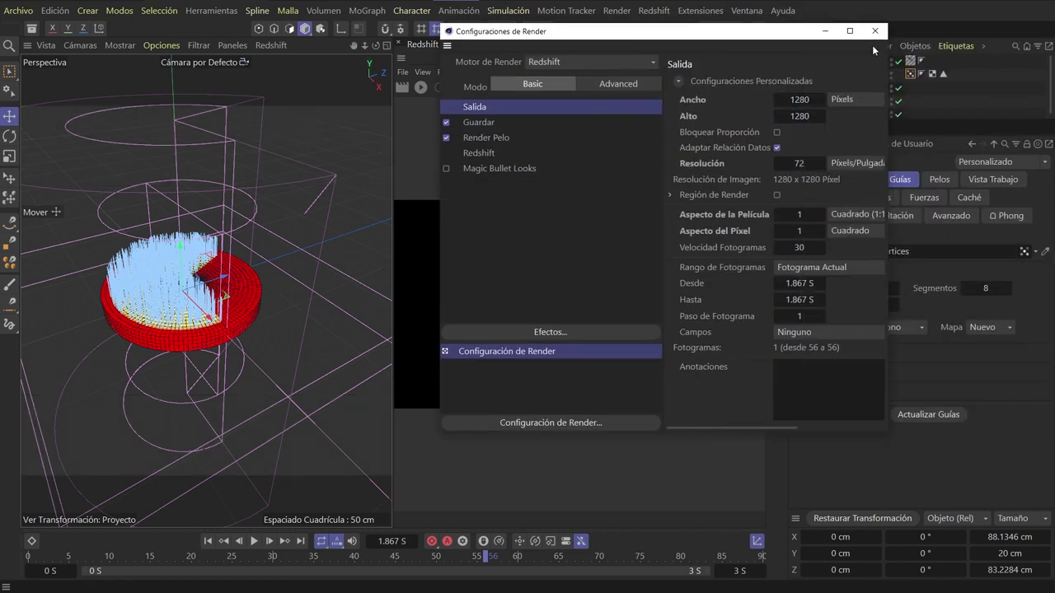
left_click(874, 30)
Start the interactive Redshift render and scrub the timeline to 0.7 S
left_click(421, 87)
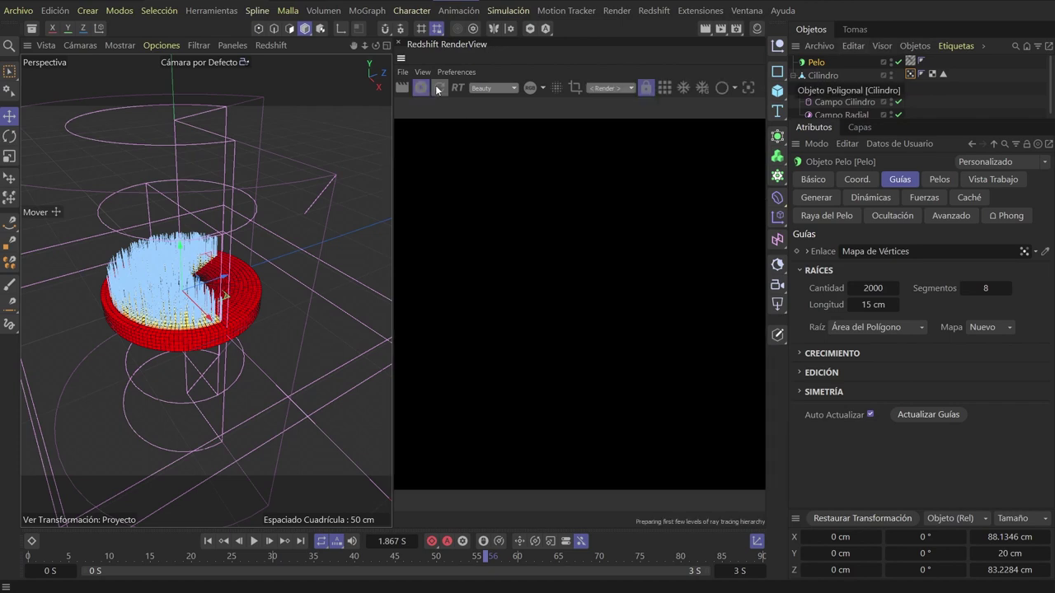
scroll(206, 306, "up", 3)
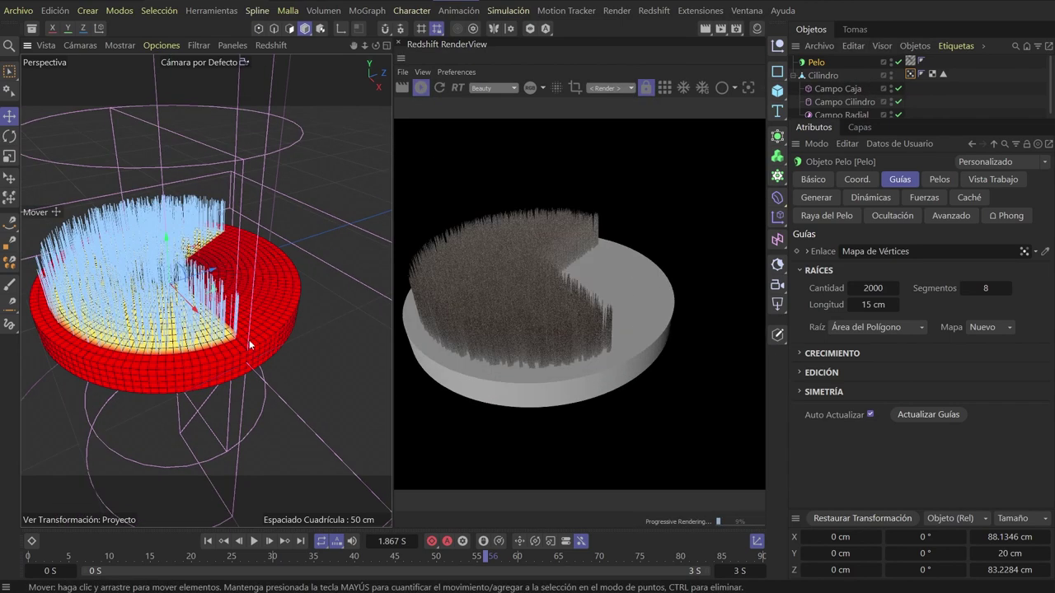
left_click_drag(575, 559, 634, 557)
left_click_drag(356, 564, 196, 561)
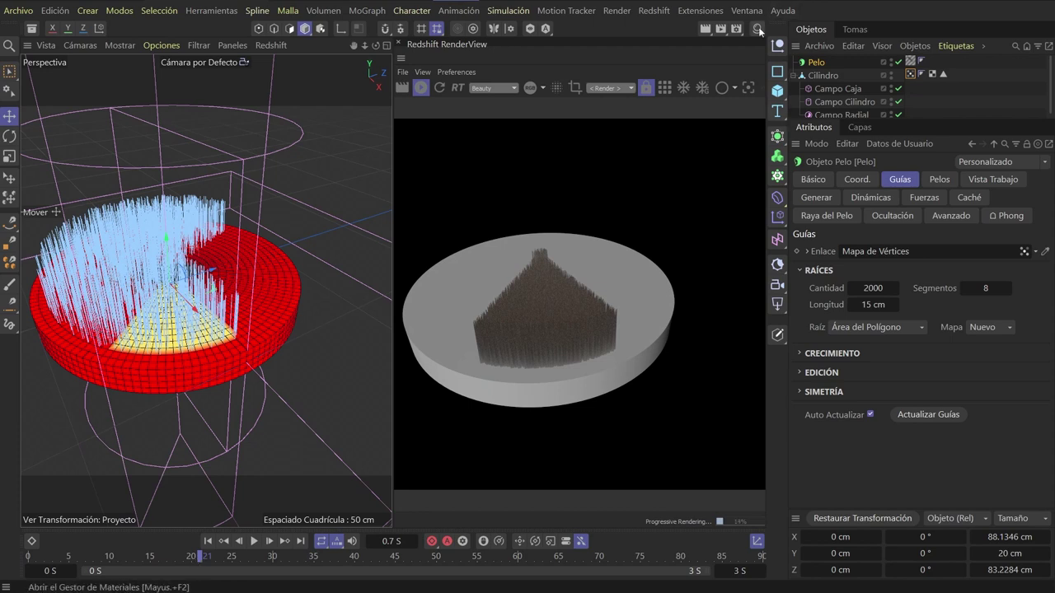
Rename the hair material on the Pelo tag to 'pelo 1'
left_click(758, 28)
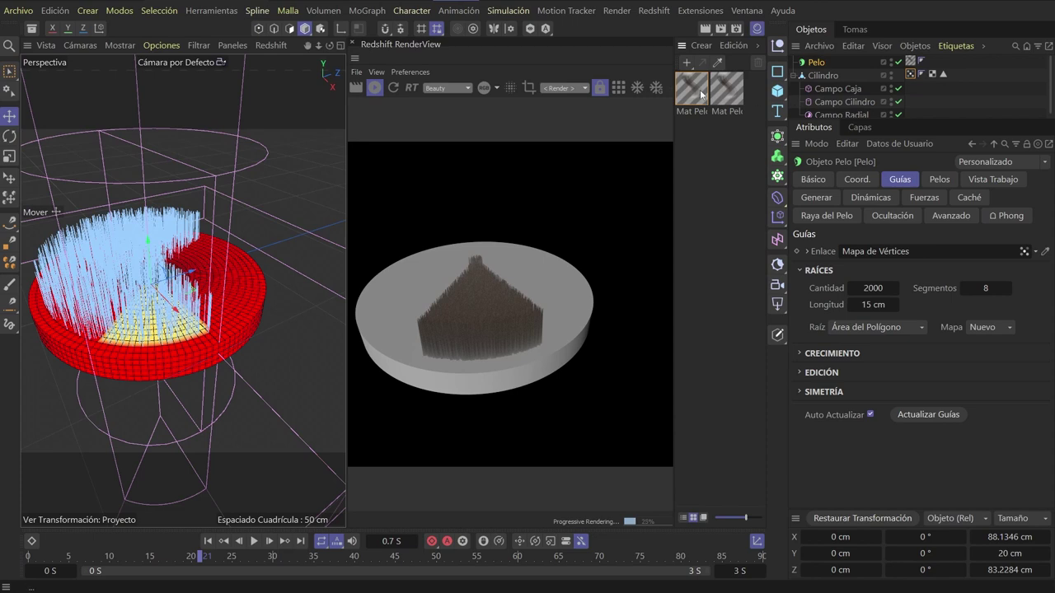
left_click(909, 62)
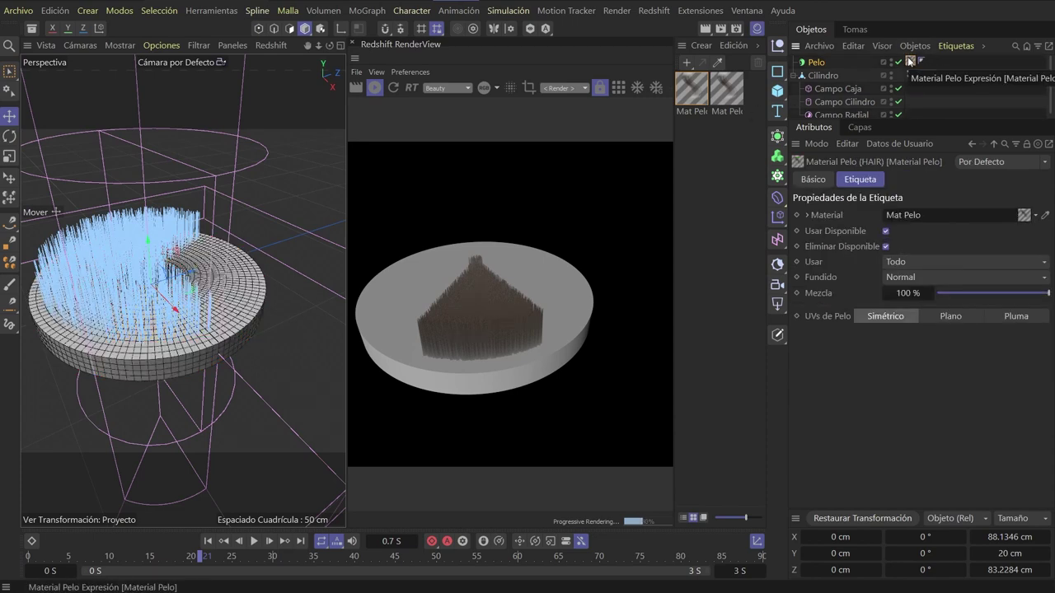
double_click(690, 111)
type("P 1")
key("Return")
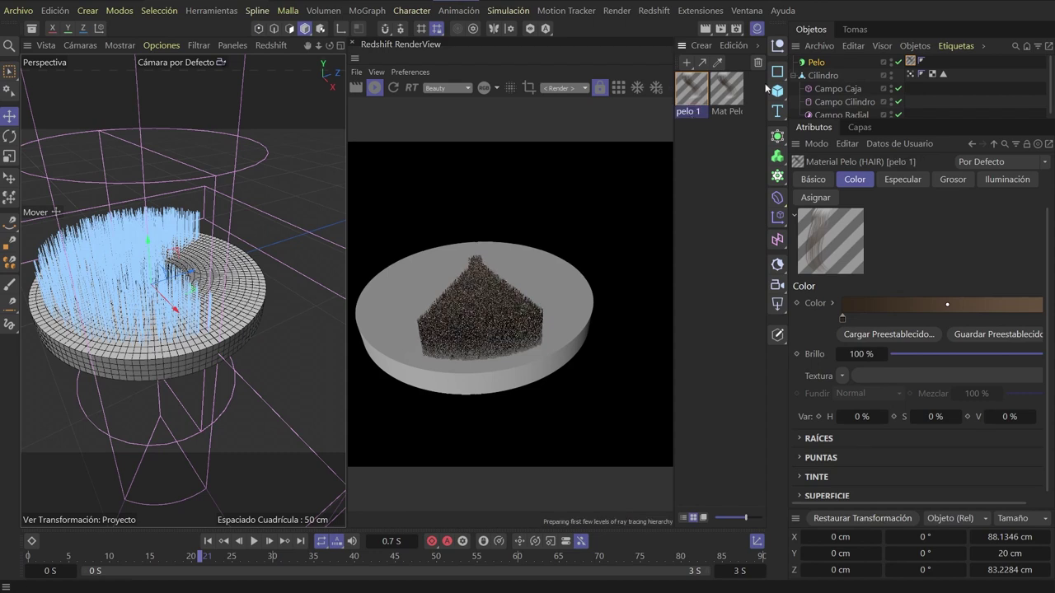
Delete the unused Mat Pelo material, leaving only pelo 1 on the hair tag
left_click(909, 62)
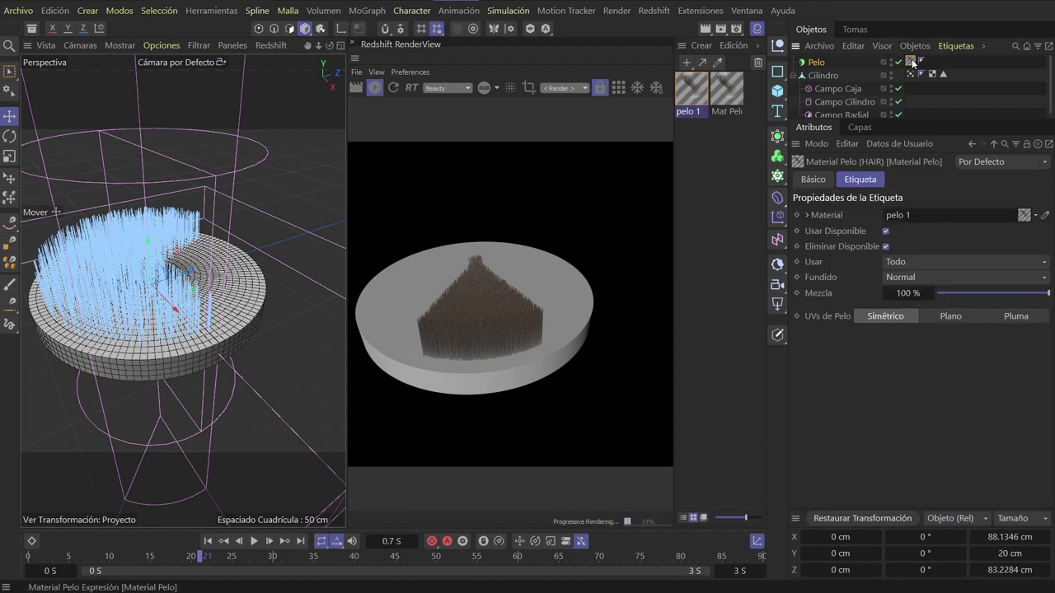
left_click(736, 96)
key("Delete")
left_click(702, 97)
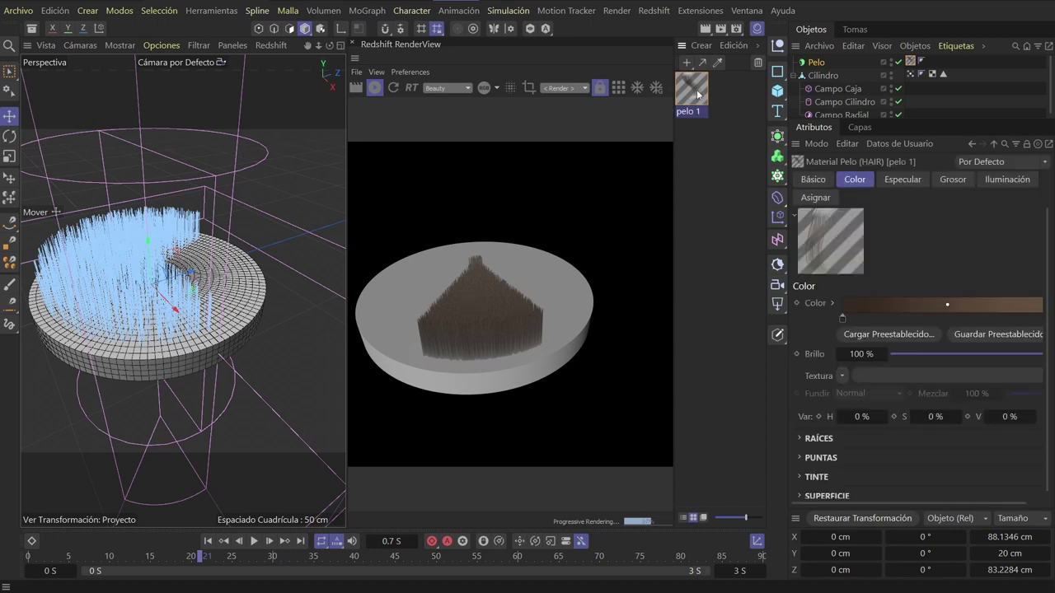
Give the pelo 1 material a 3 cm Grosor root thickness
double_click(698, 94)
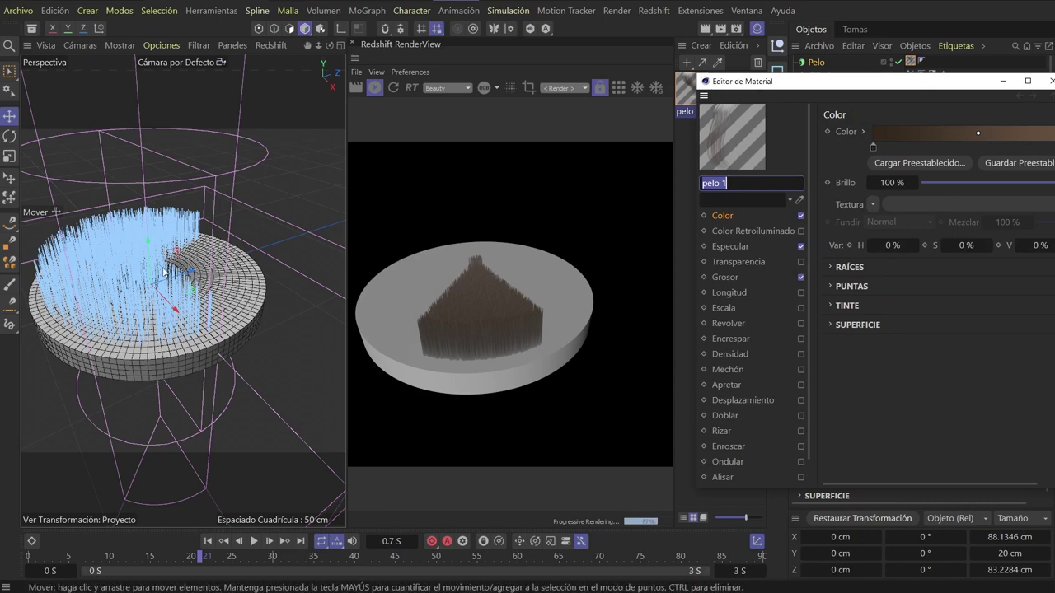
scroll(174, 276, "up", 5)
scroll(174, 276, "down", 2)
scroll(176, 280, "down", 2)
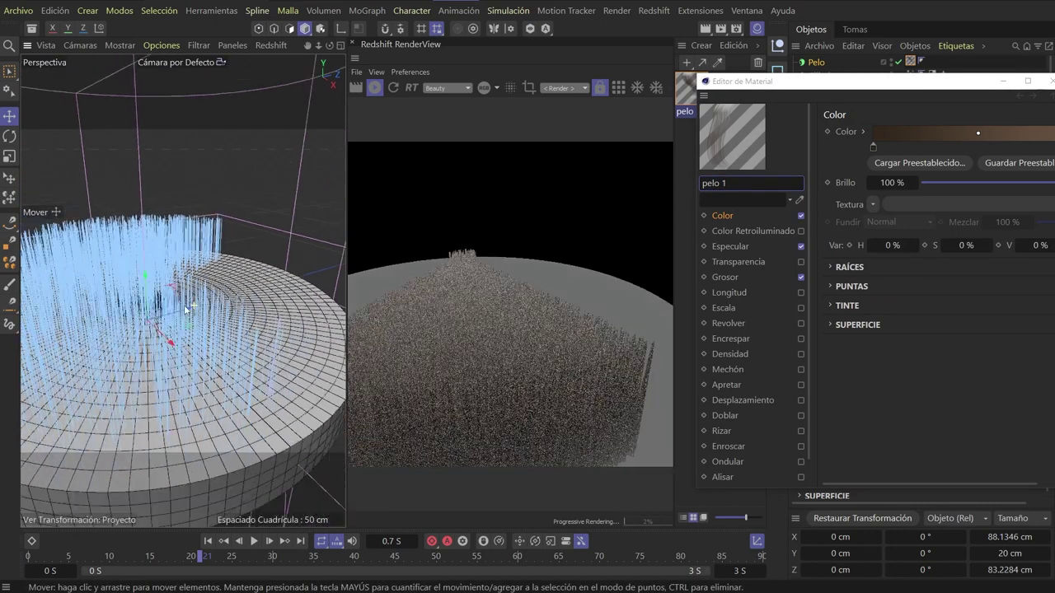
scroll(178, 284, "down", 2)
left_click_drag(868, 86, 797, 65)
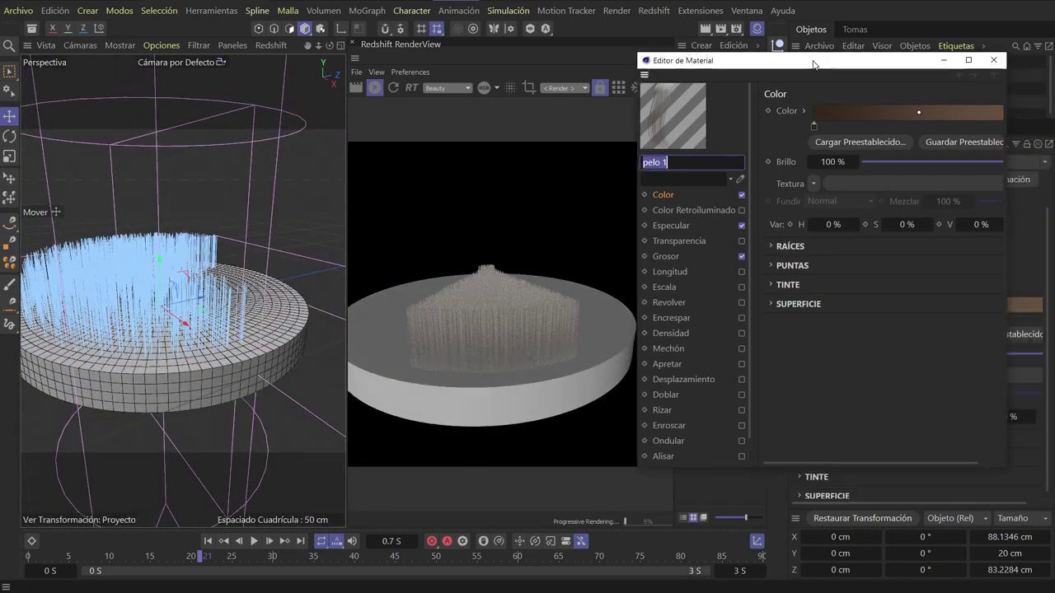
left_click(655, 255)
left_click(833, 117)
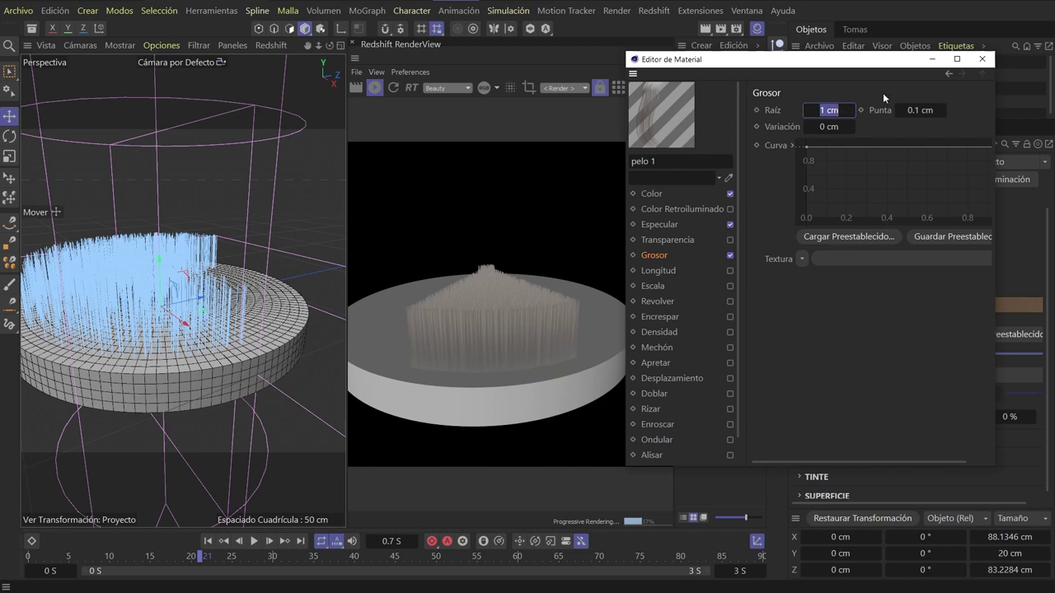
type("3")
key("Return")
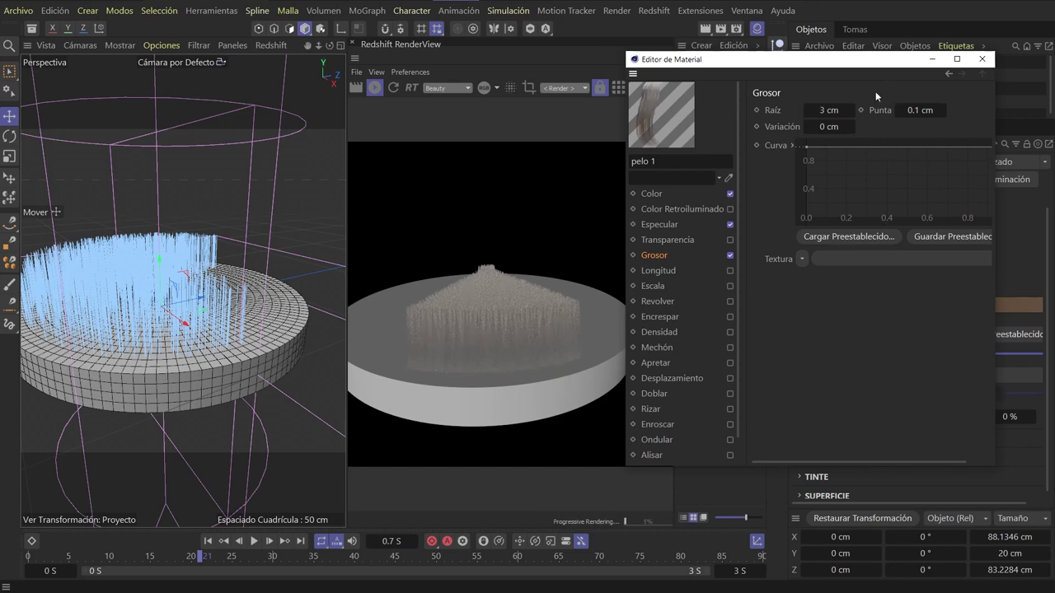
Enable the Longitud channel and raise its Variación to 60 %
left_click(658, 270)
left_click(729, 271)
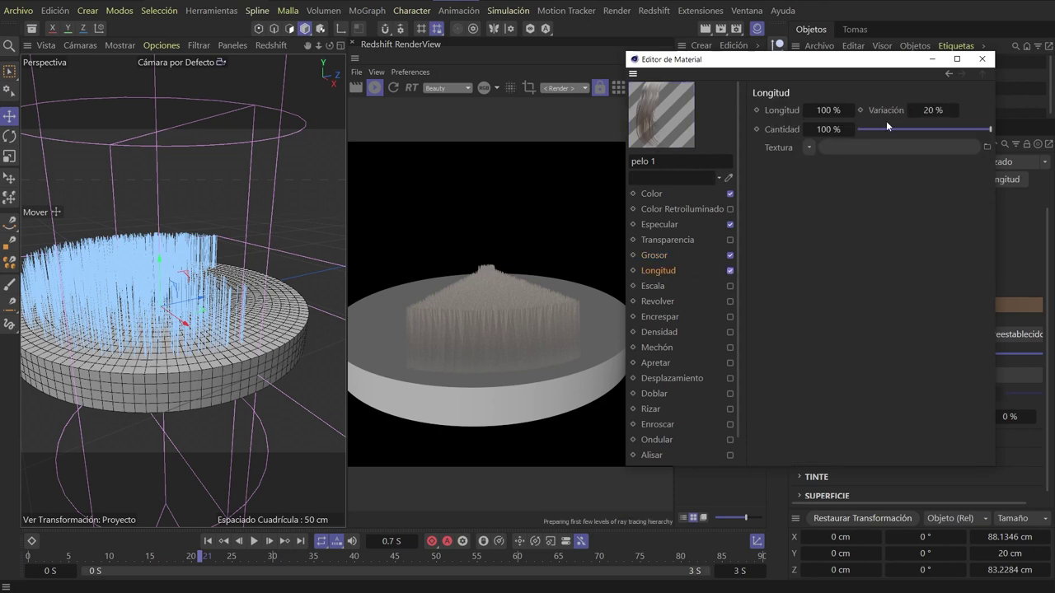
left_click_drag(932, 110, 964, 109)
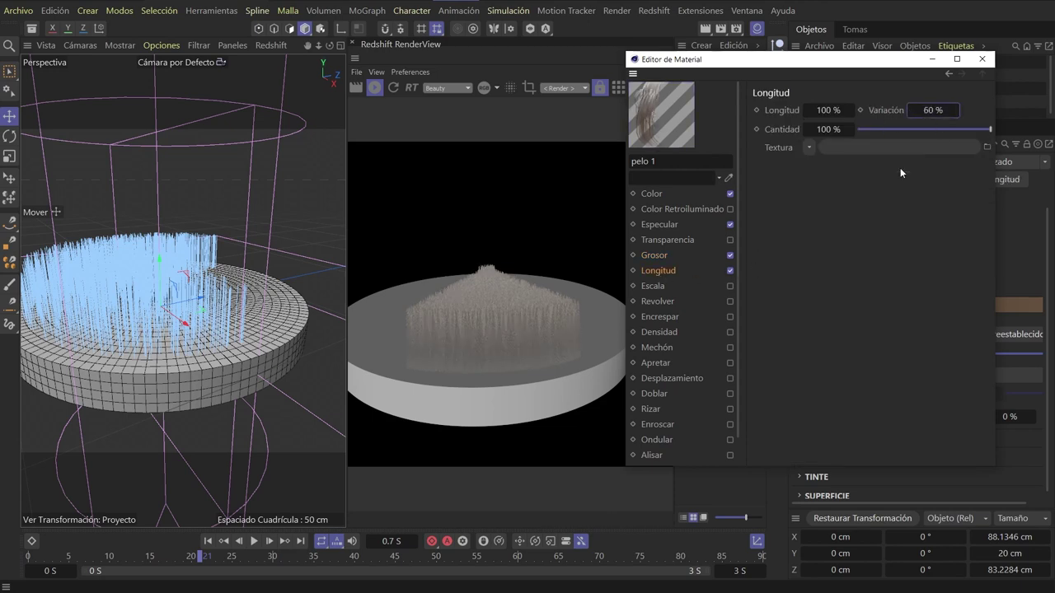
Enable the Revolver twist channel at 10 %, trying Encrespar frizz along the way
left_click(729, 302)
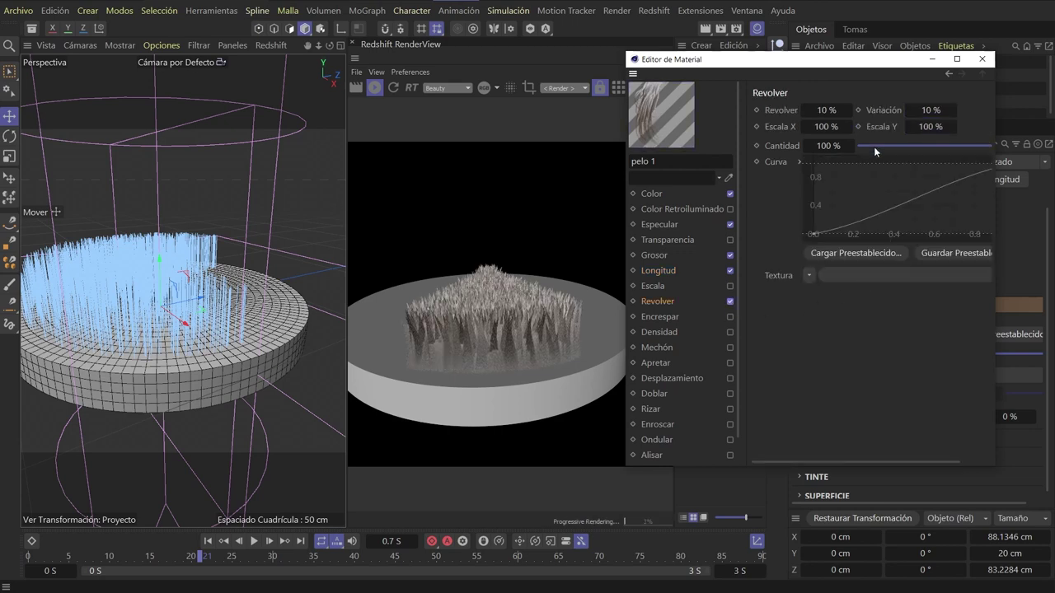
left_click(729, 316)
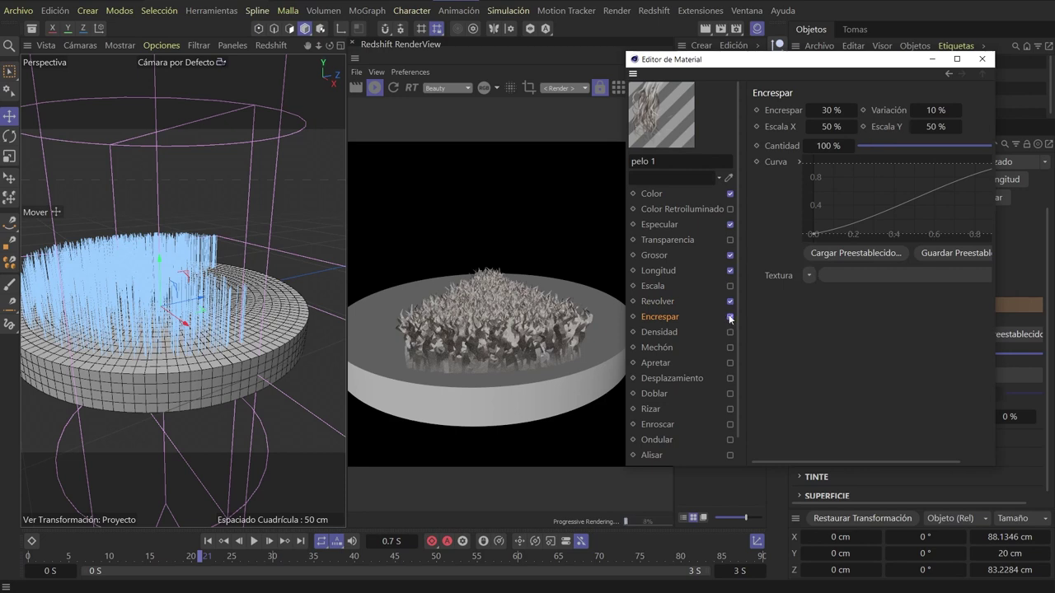
left_click(664, 300)
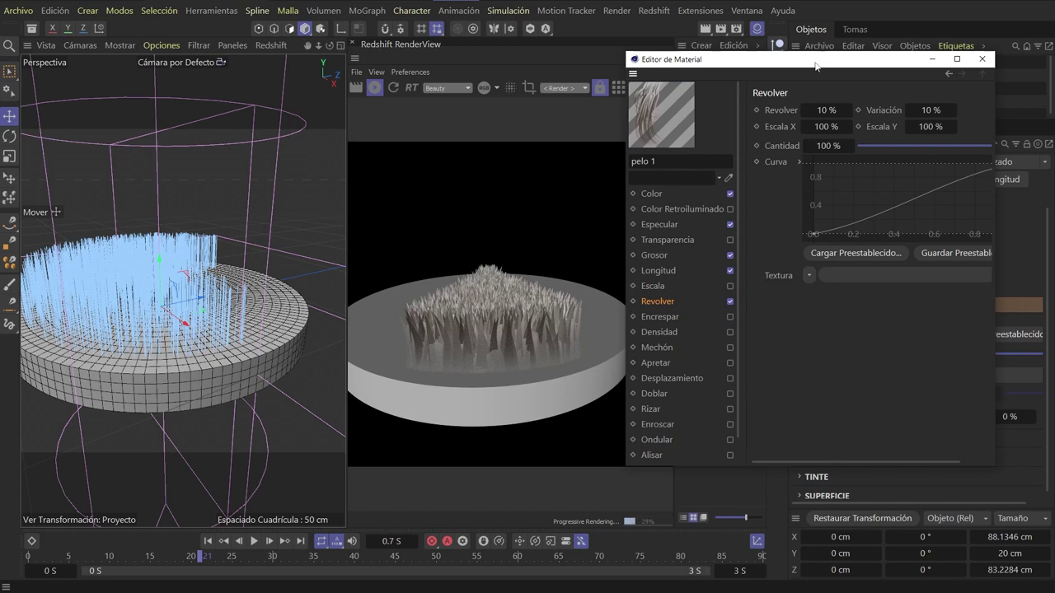
Return the Grosor root thickness to 1 cm and close the Material Editor
left_click(664, 256)
scroll(831, 110, "down", 1)
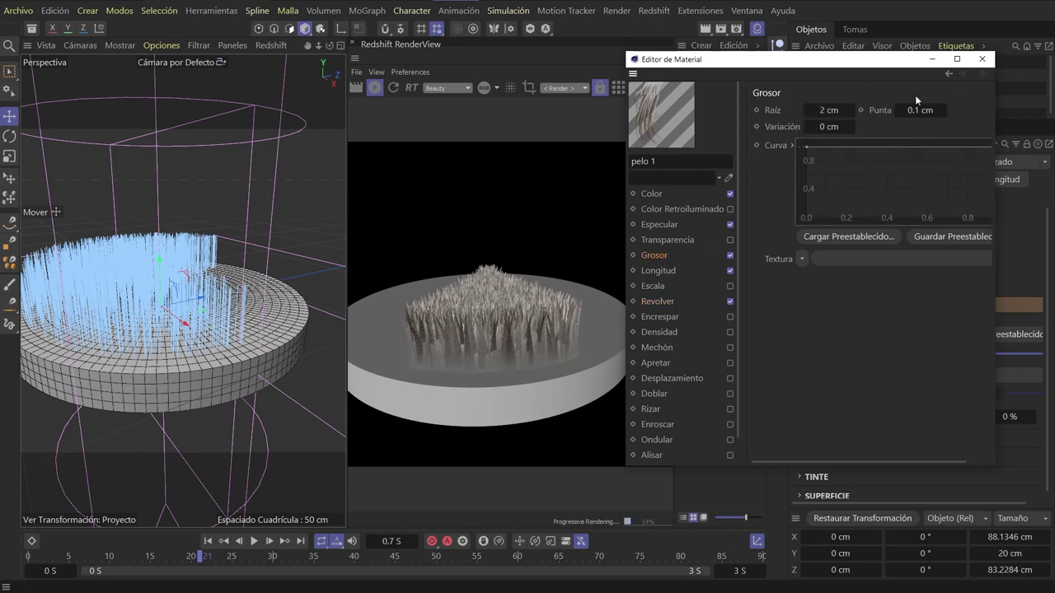
scroll(825, 114, "down", 1)
type("1")
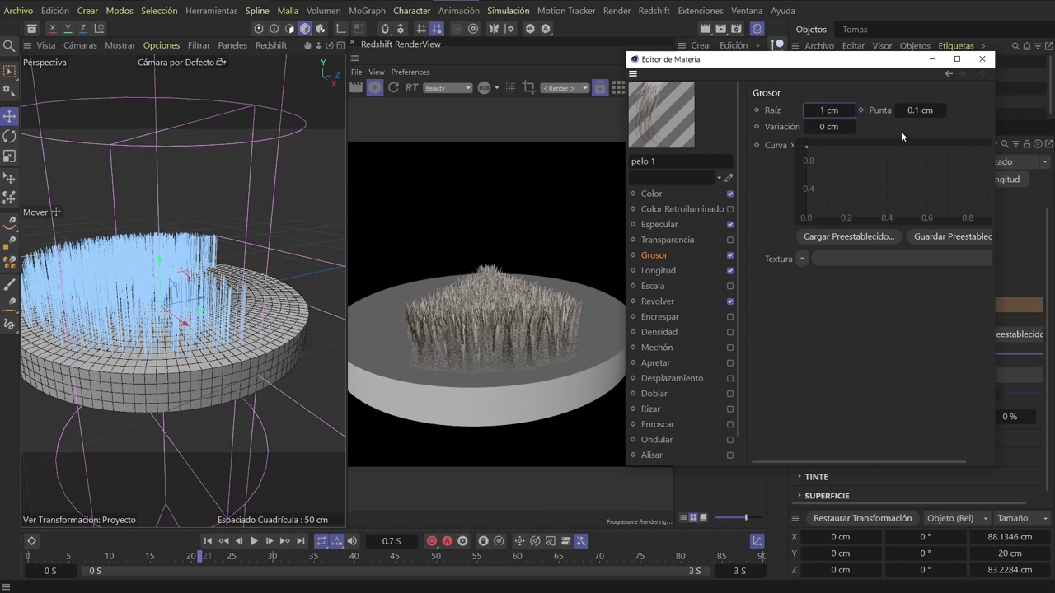
left_click(980, 60)
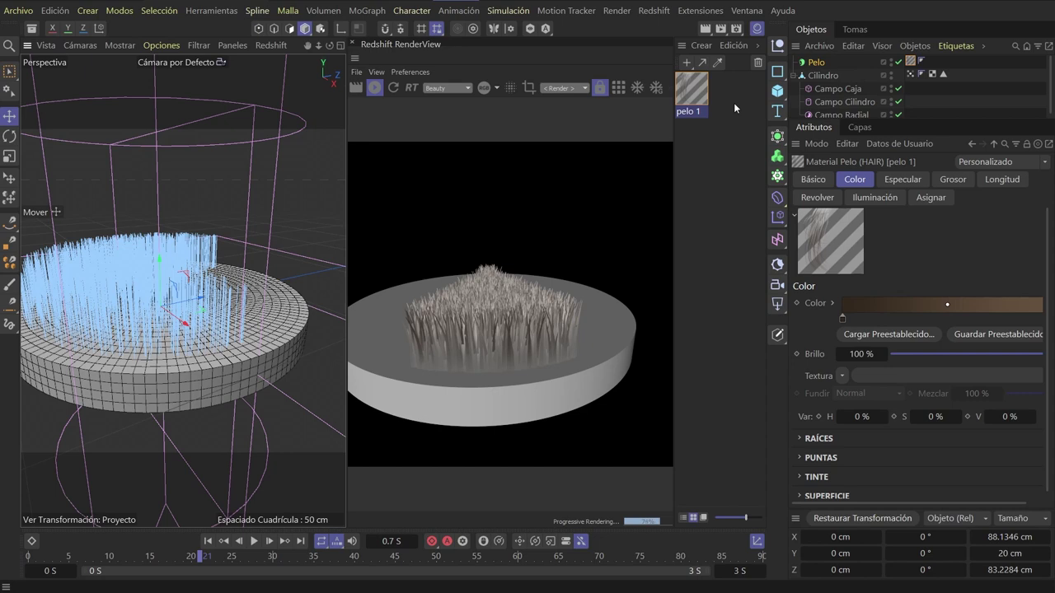
Create a new RS Standard material and open its node graph
left_click(687, 63)
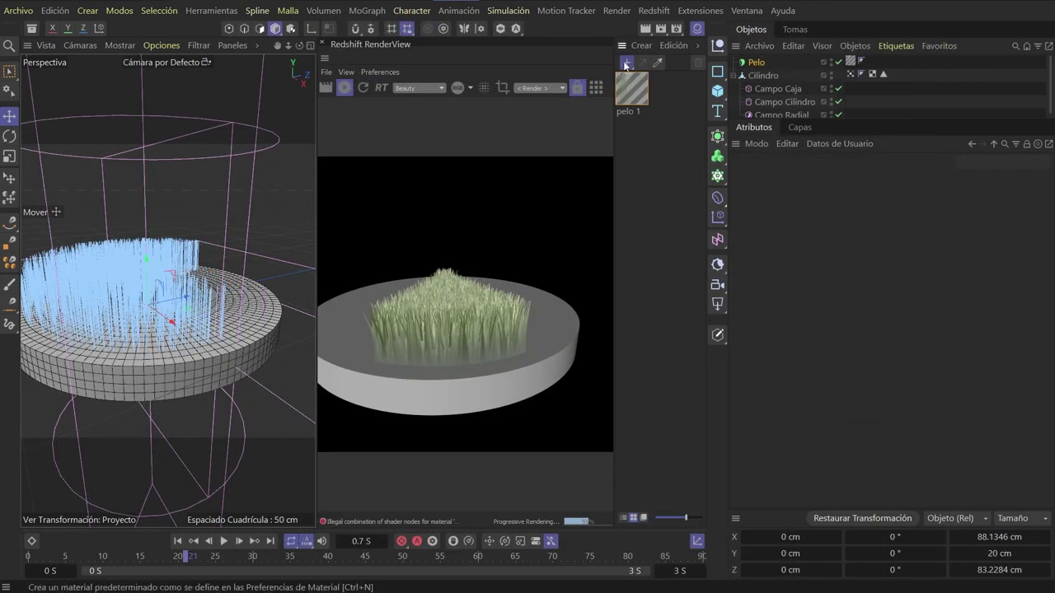
left_click(626, 64)
left_click(800, 104)
left_click(643, 118)
double_click(633, 89)
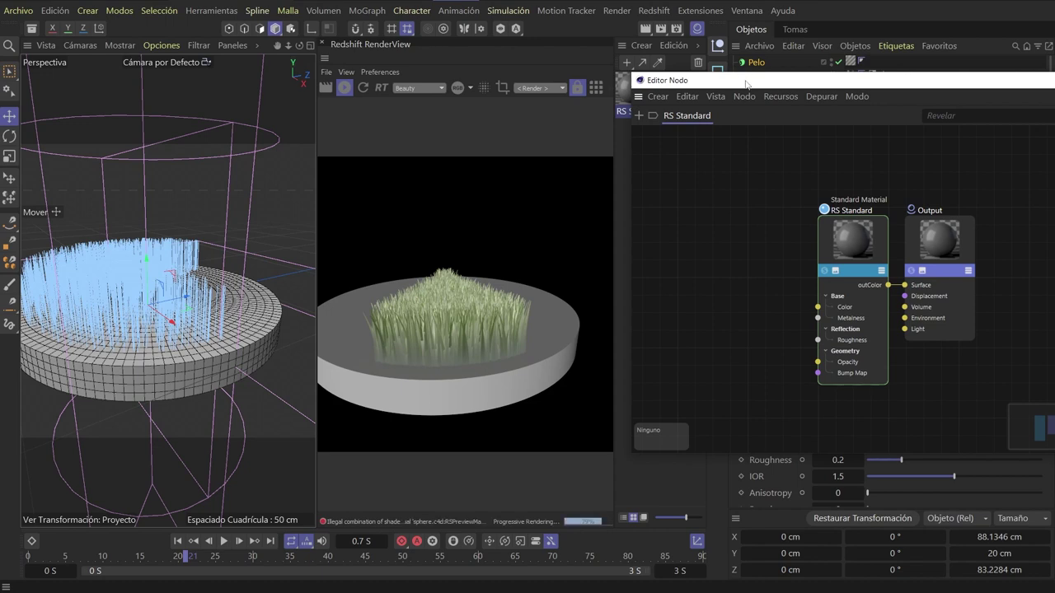
Replace the RS Standard node with a Principled Hair node wired into the Output Surface
left_click(628, 237)
key("Delete")
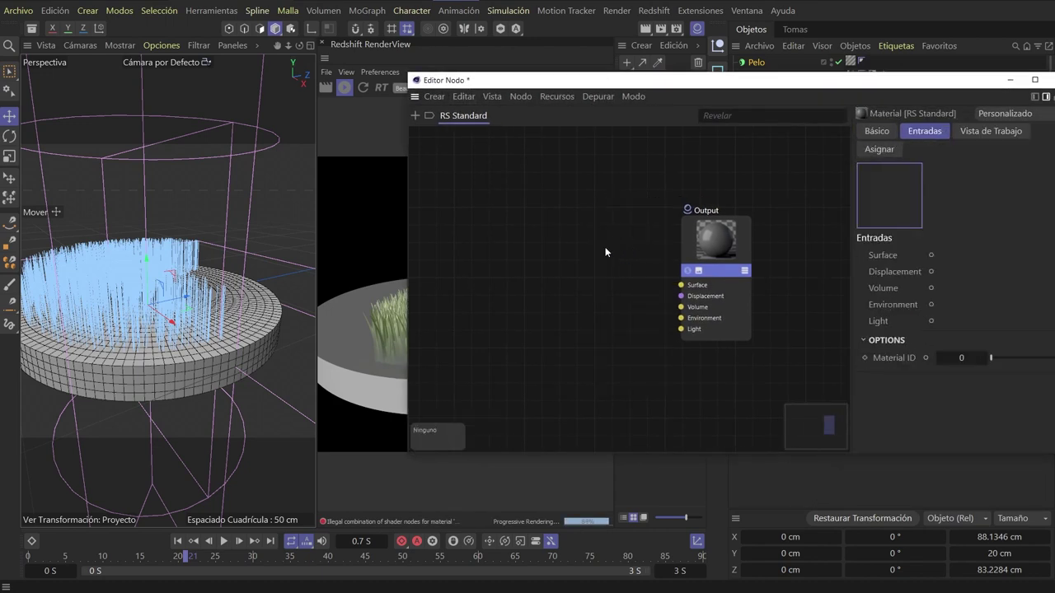
left_click(416, 117)
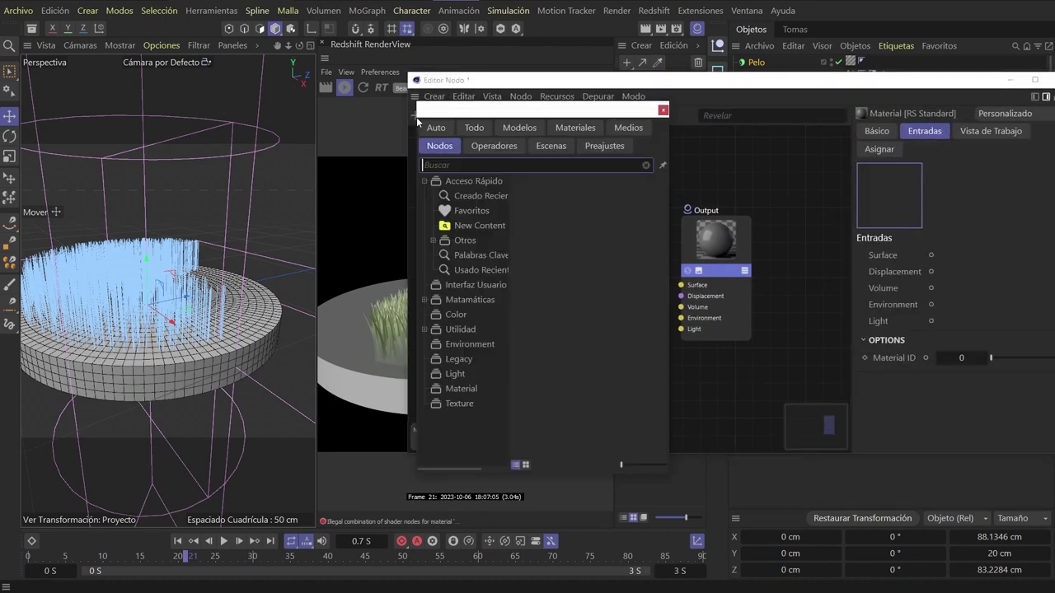
type("hair")
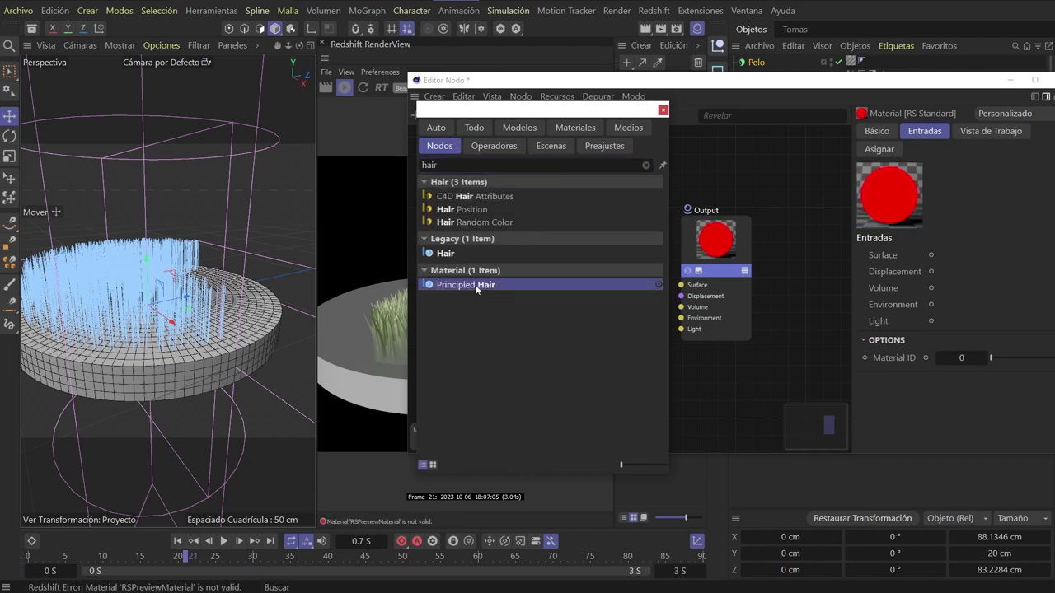
mouse_move(475, 284)
left_mouse_down()
mouse_move(603, 258)
mouse_move(540, 215)
left_mouse_up()
left_click_drag(601, 282, 681, 285)
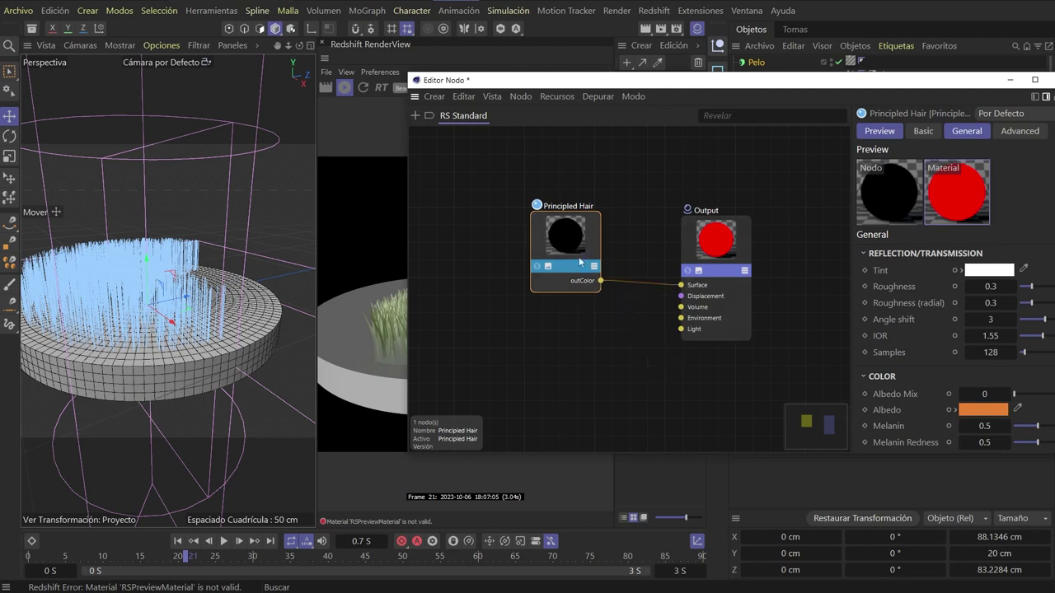
scroll(903, 350, "down", 1)
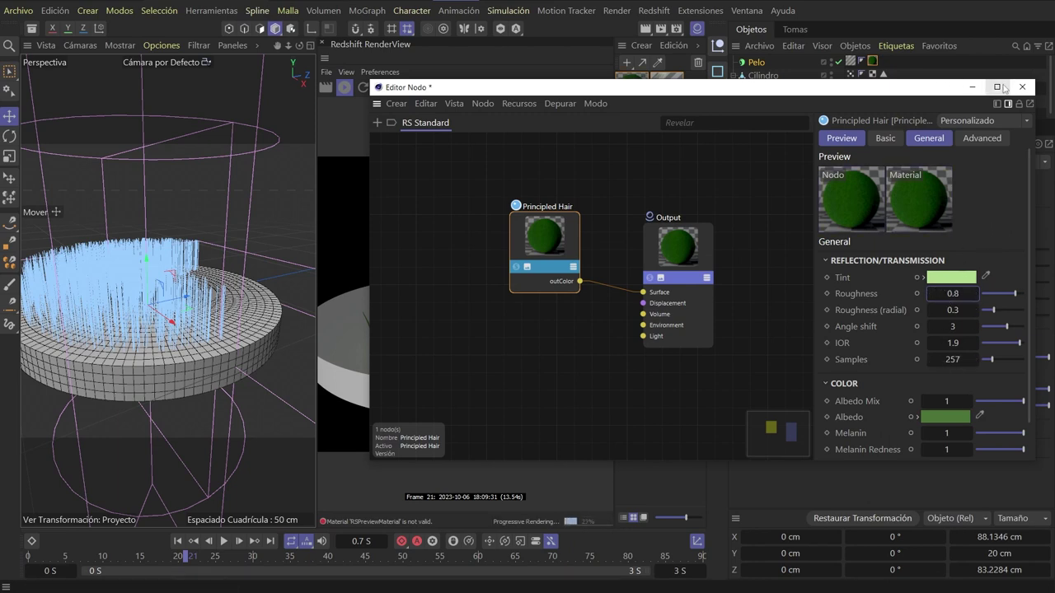
left_click(1021, 87)
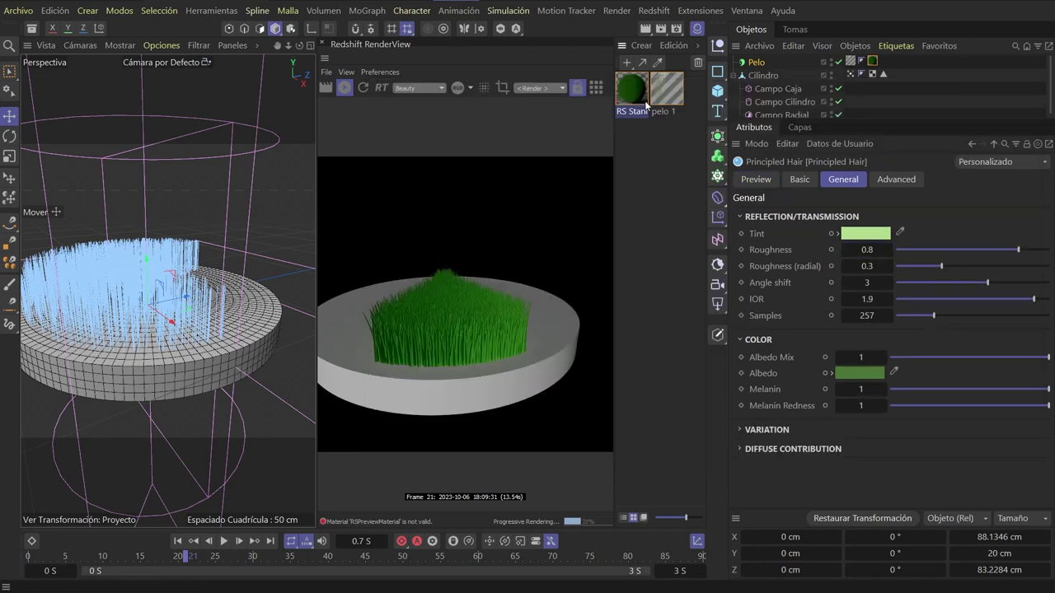
Open the pelo 1 hair material and enable the Escala channel at 56% variation
left_click(755, 62)
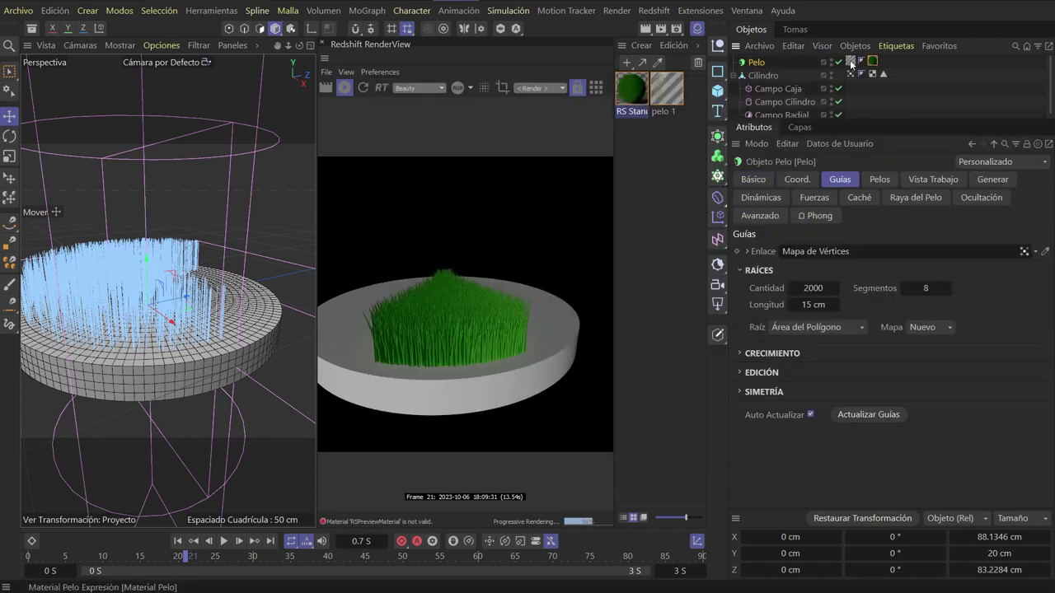
double_click(666, 92)
left_click_drag(799, 97, 770, 100)
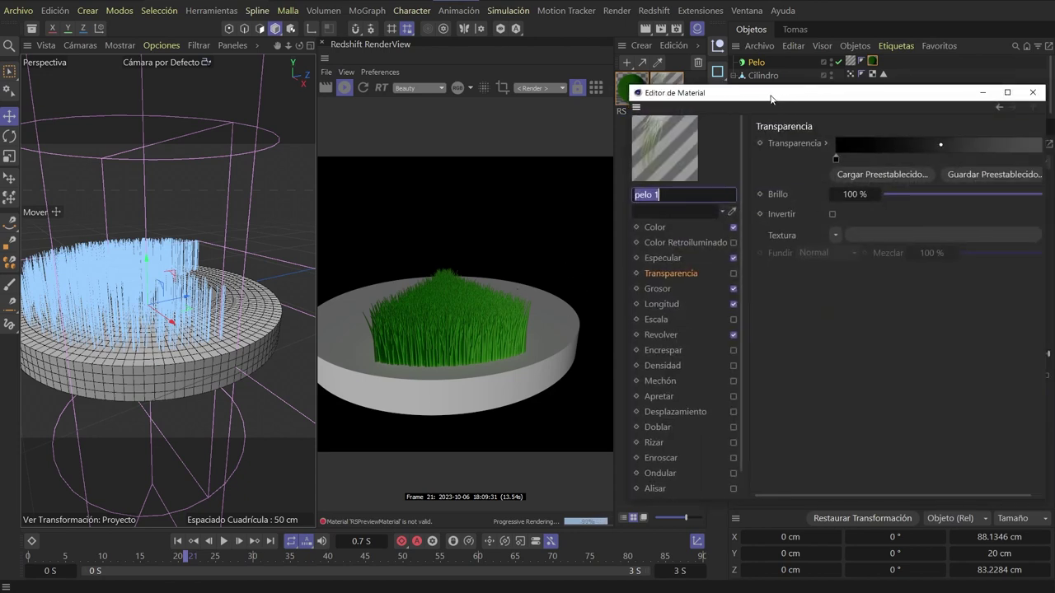
left_click(665, 288)
left_click(667, 303)
left_click(669, 319)
left_click(732, 320)
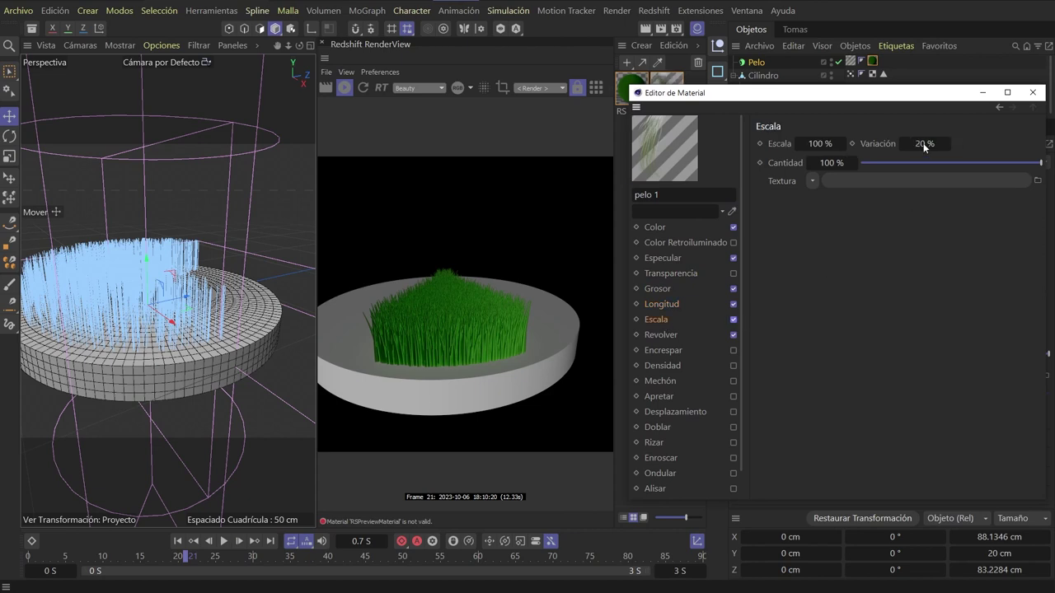
Enable Densidad and Doblar on pelo 1, with bend variation raised to 61%
scroll(927, 144, "up", 1)
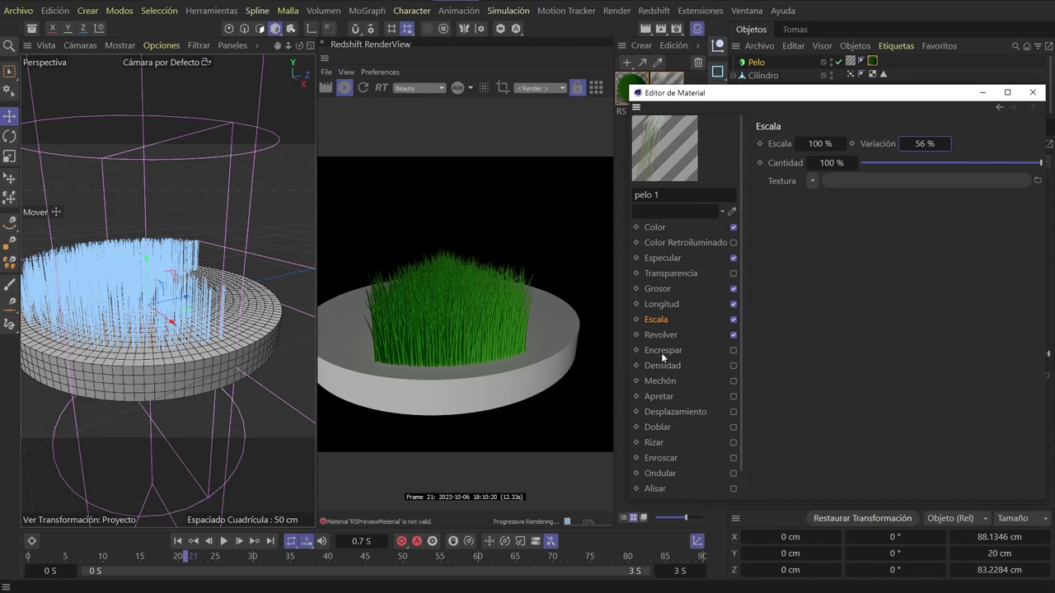
left_click(733, 366)
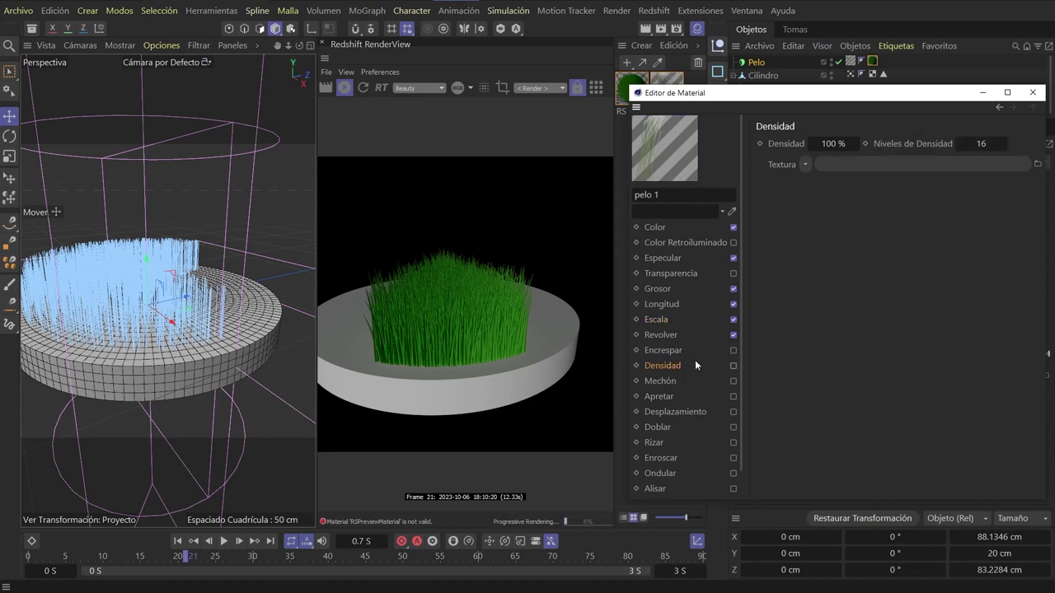
left_click(733, 427)
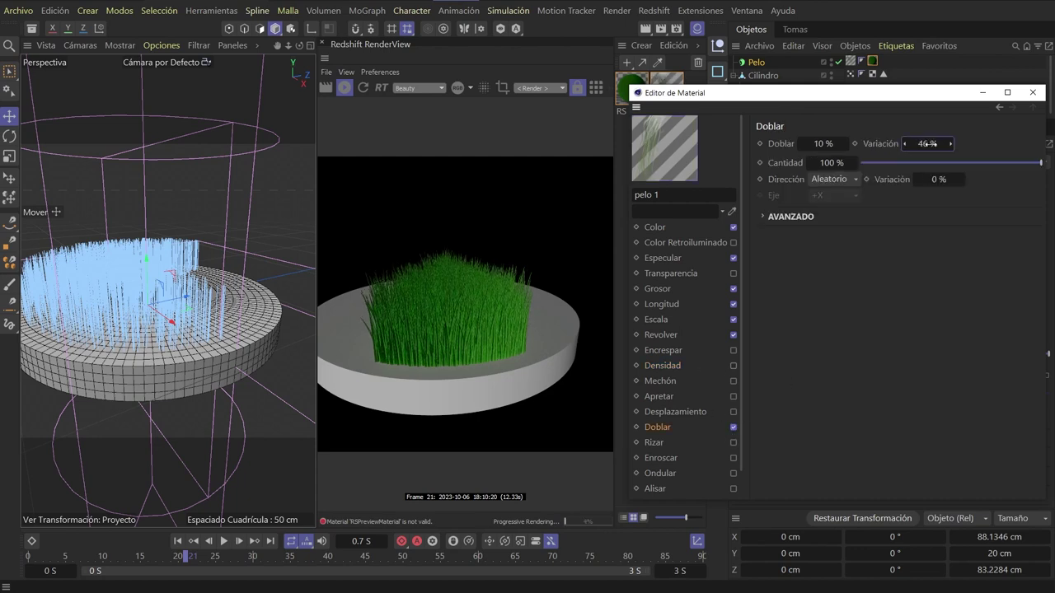
left_click_drag(928, 143, 930, 144)
type("61")
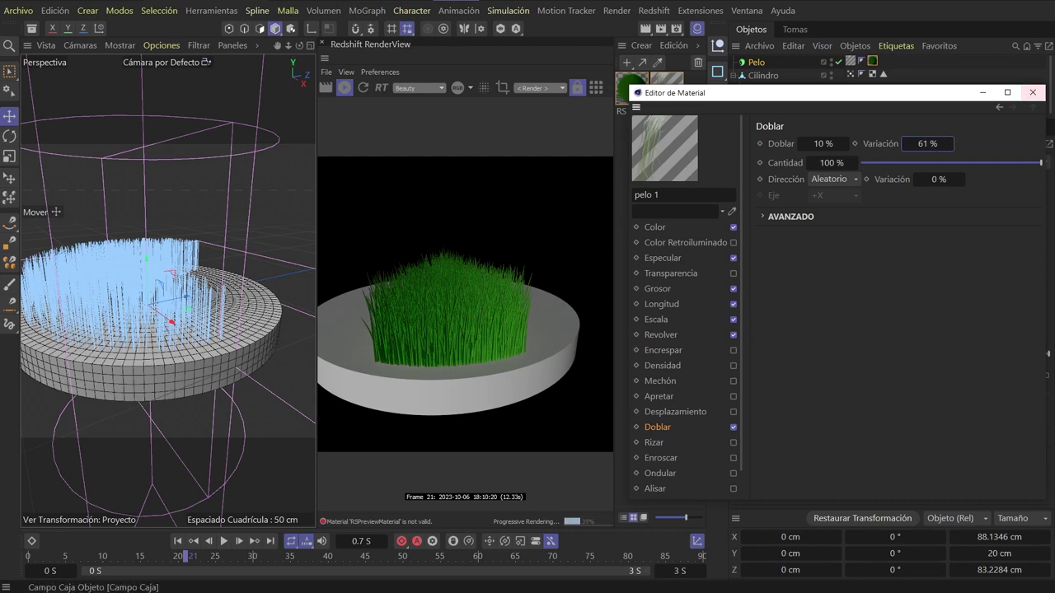
left_click(1033, 92)
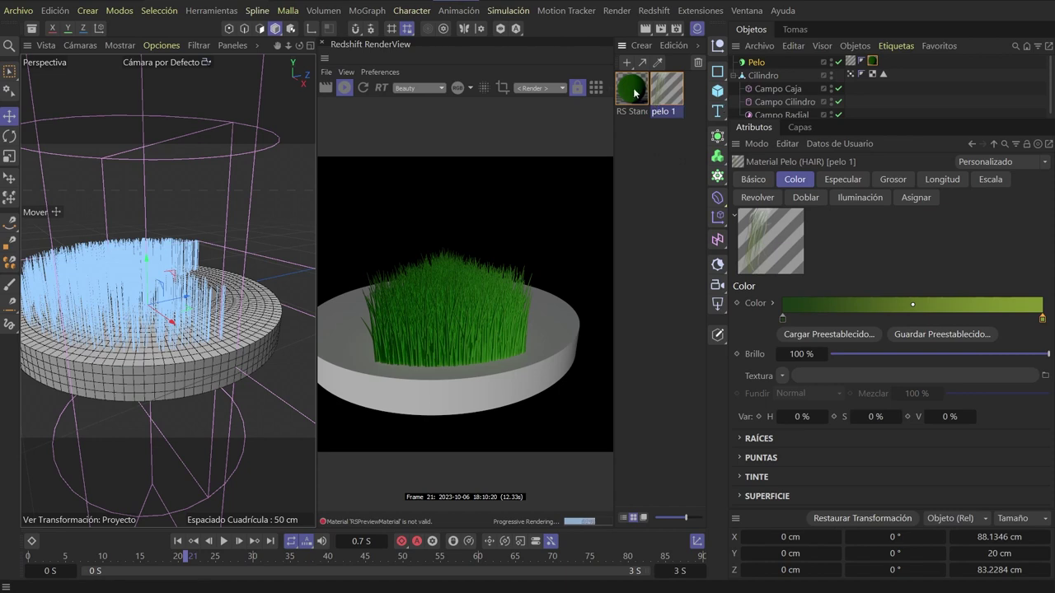
Apply the RS Standard material to Cilindro and add an angled RS Infinite Light
left_click_drag(634, 93, 753, 77)
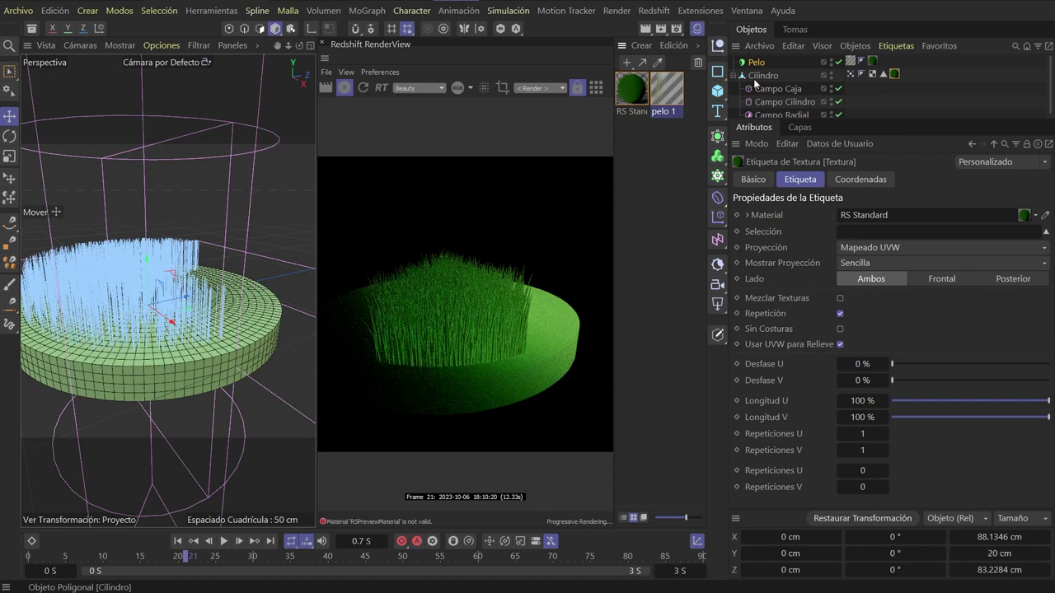
left_click(719, 265)
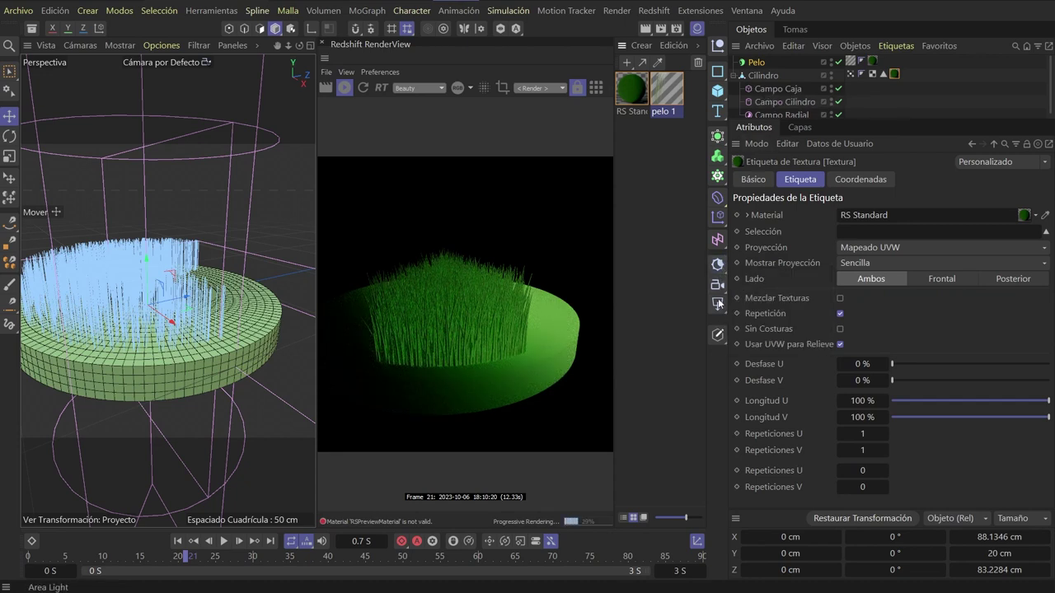
left_click(717, 303)
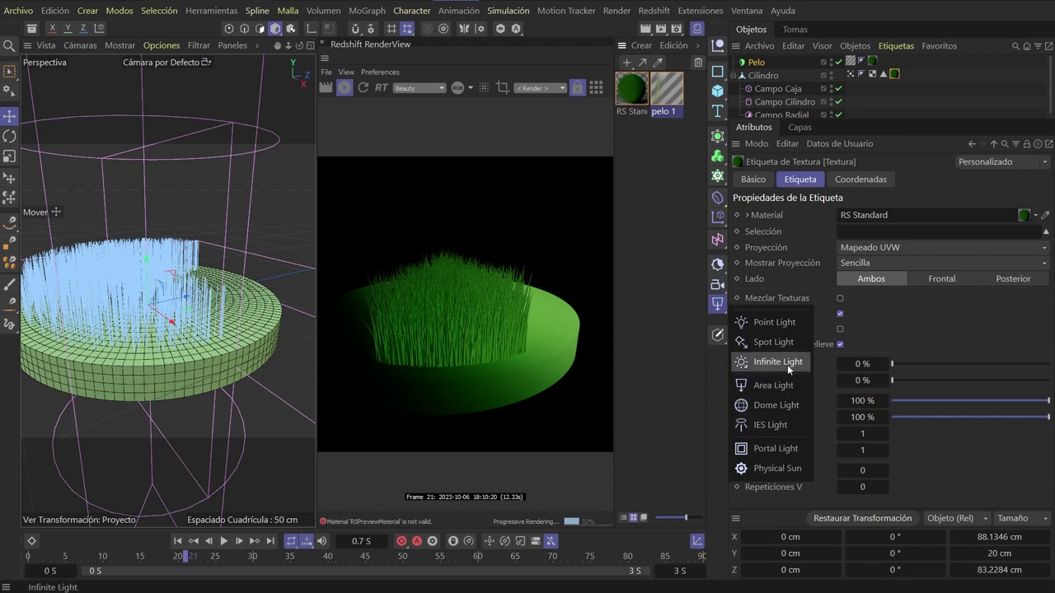
left_click(775, 361)
key("r")
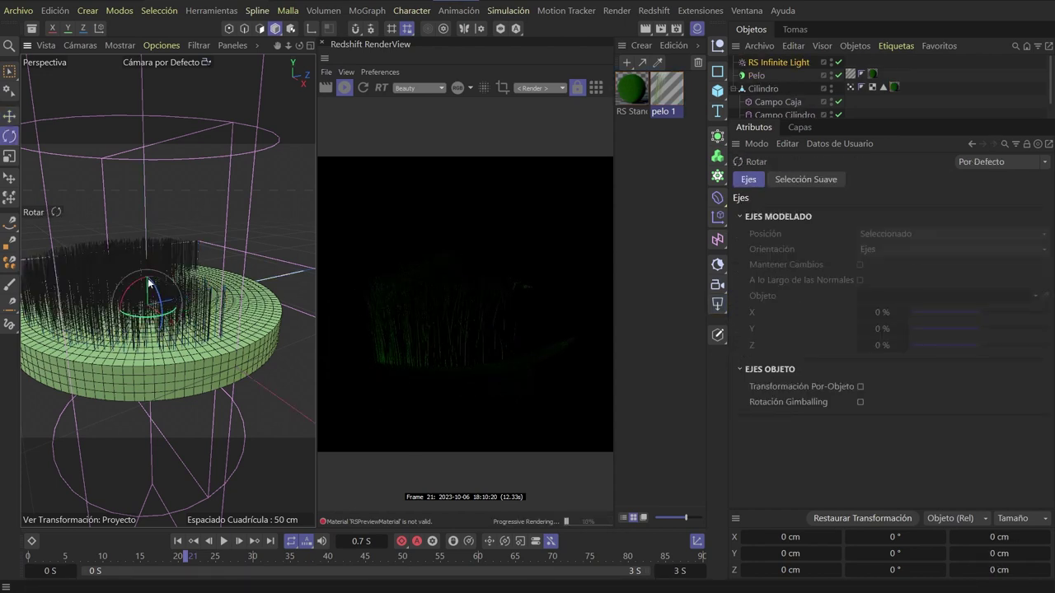
mouse_move(155, 294)
left_mouse_down()
mouse_move(144, 290)
mouse_move(165, 306)
mouse_move(157, 133)
left_mouse_up()
key("e")
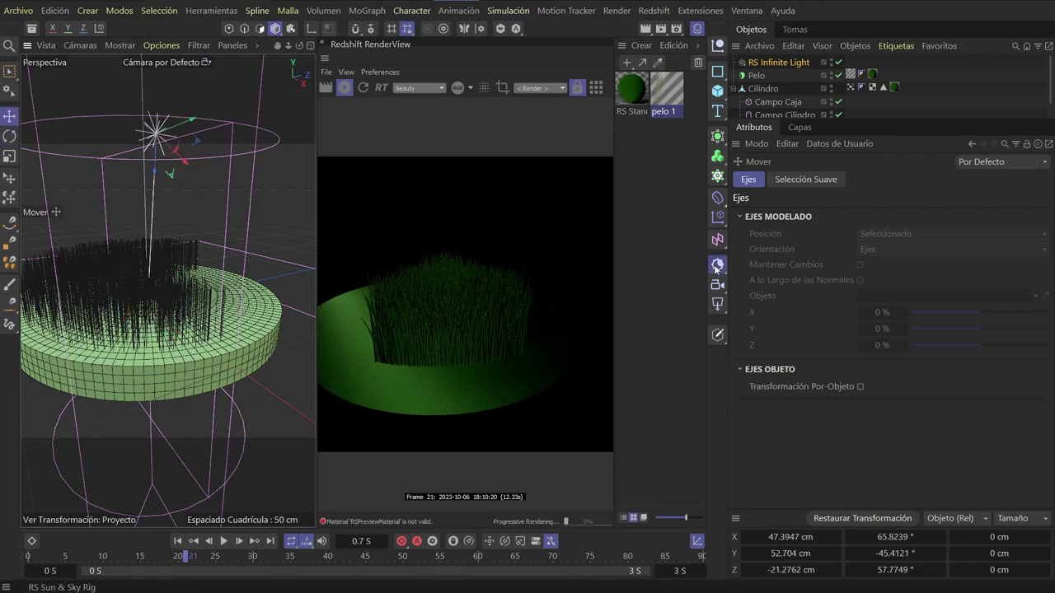
Add an RS Dome Light to the scene
left_click(716, 264)
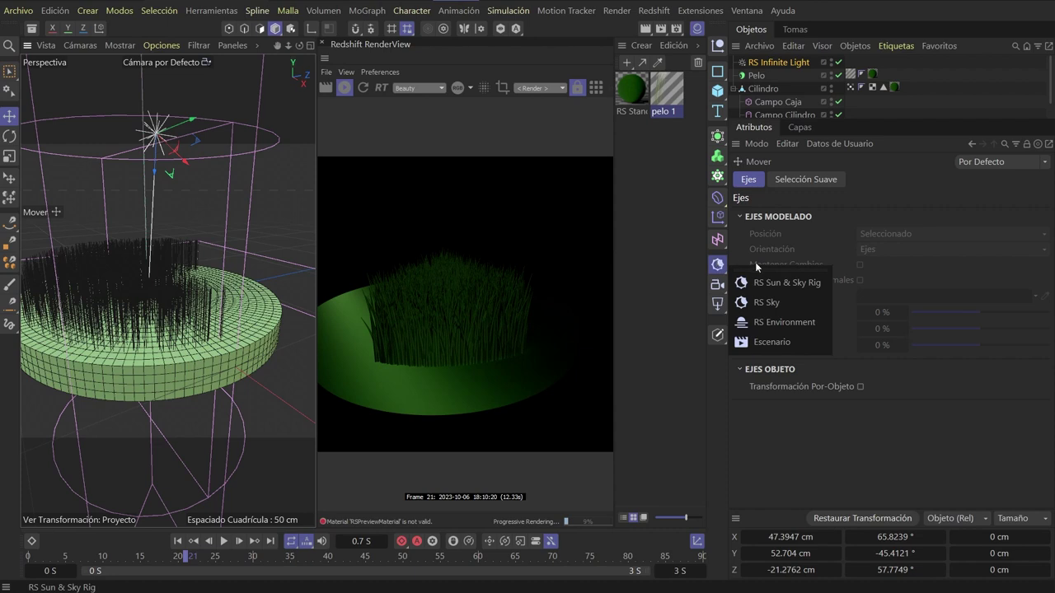
left_click(716, 303)
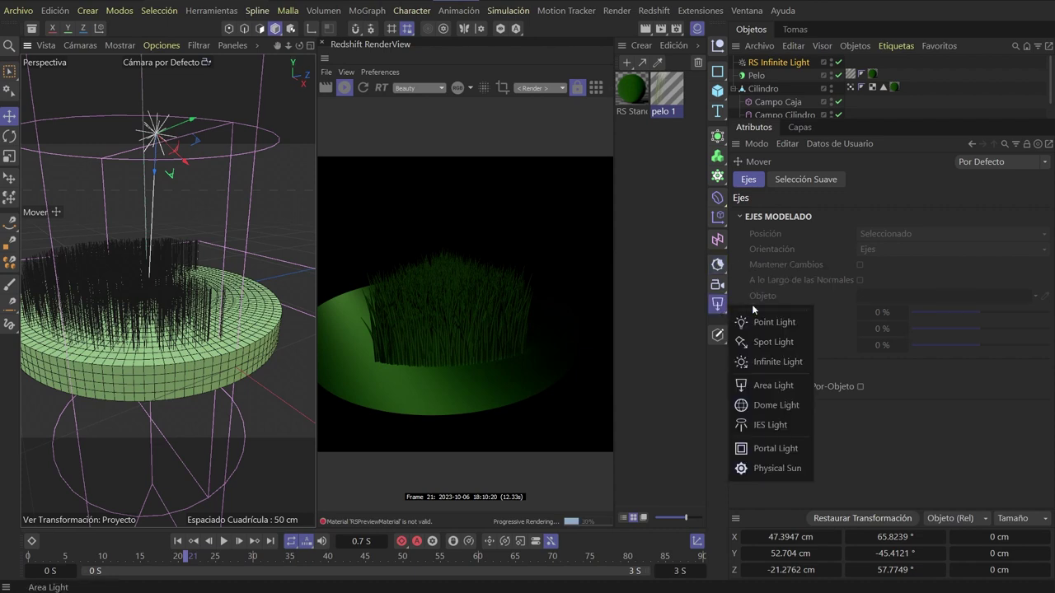
left_click(775, 405)
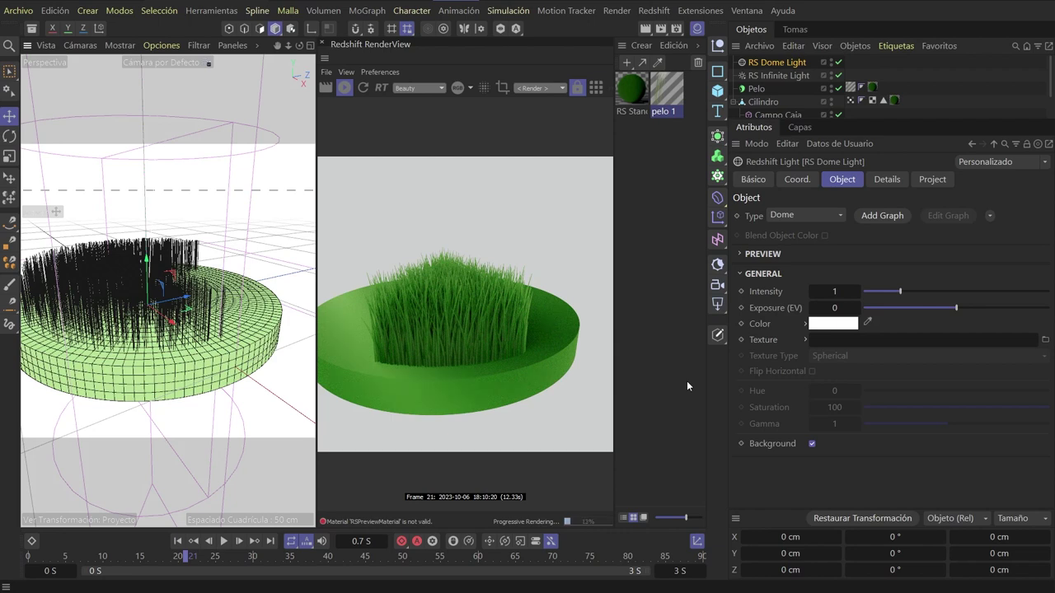
Scrub the timeline from frame 39 through frame 80 to check the grass render
left_click(321, 557)
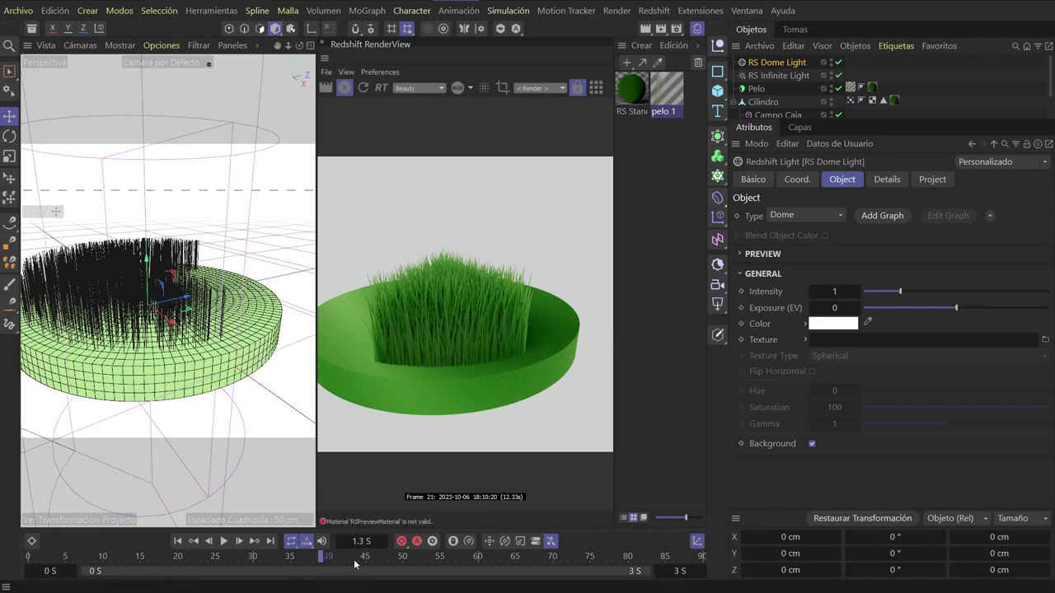
left_click_drag(355, 564, 499, 561)
left_click(575, 558)
scroll(217, 291, "down", 4)
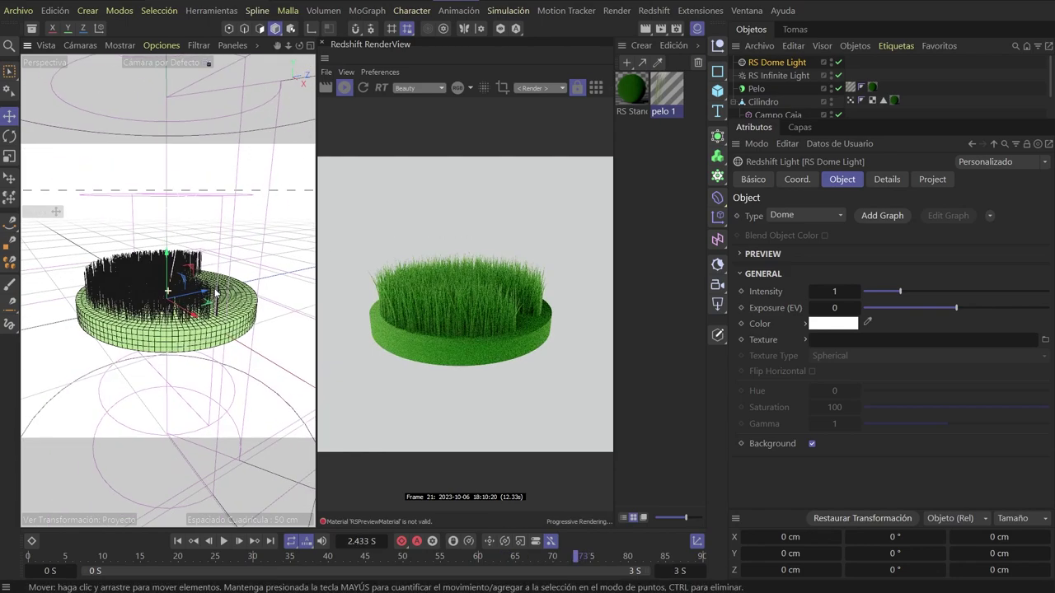
scroll(217, 290, "up", 5)
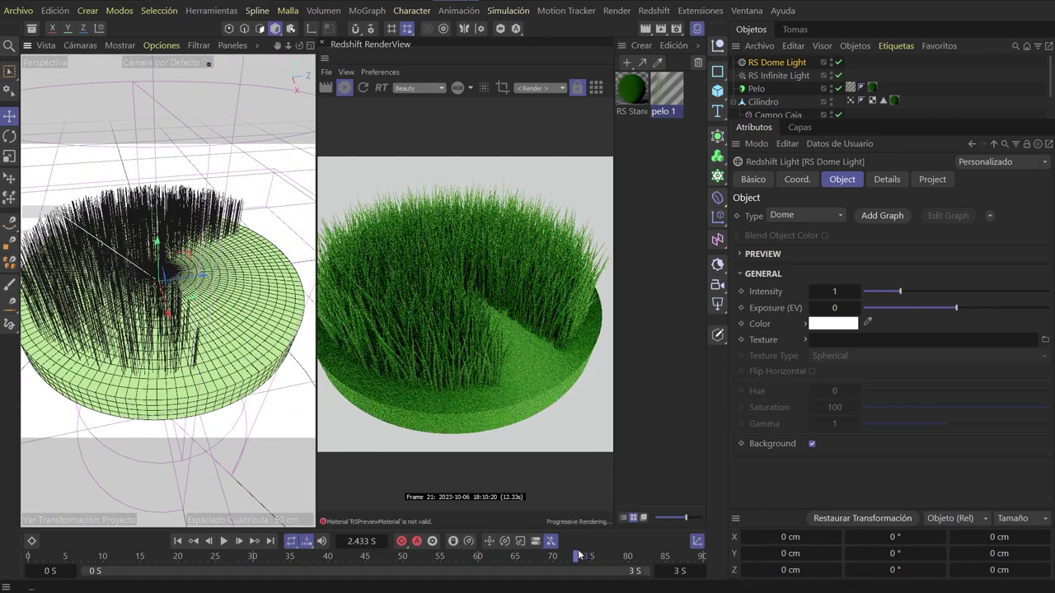
left_click_drag(579, 555, 628, 556)
Play the animation from the start, scrub to frame 62, and clear the selection
left_click(175, 542)
left_click(224, 541)
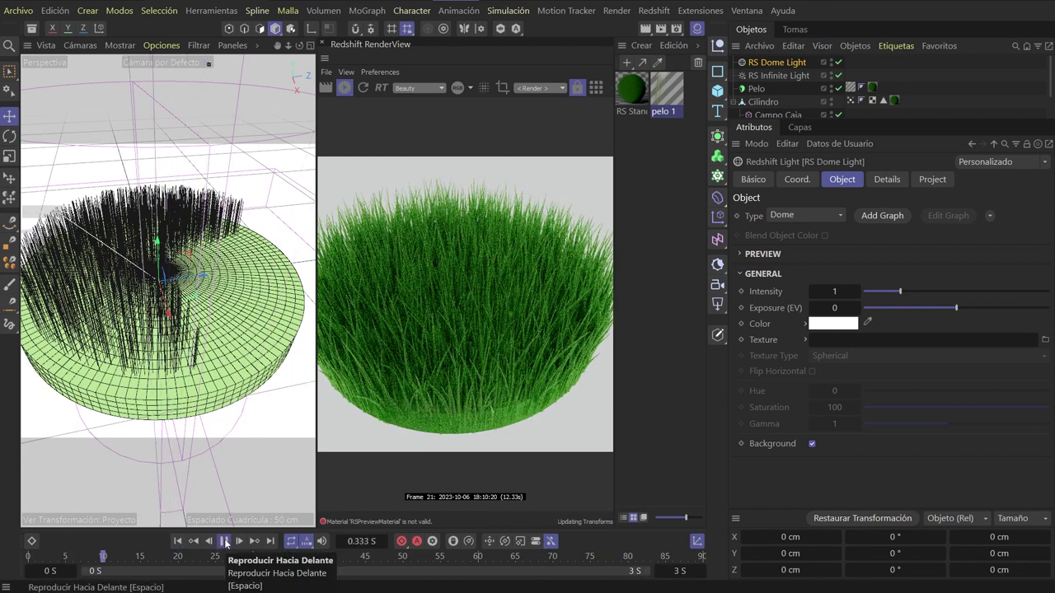
left_click(224, 541)
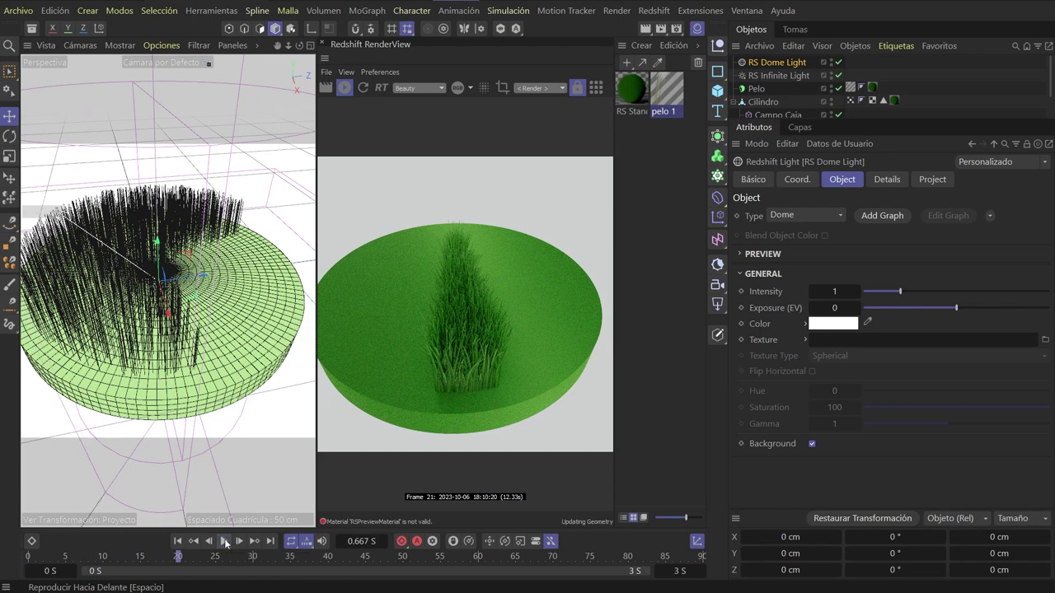
left_click(224, 541)
left_click_drag(262, 566, 561, 560)
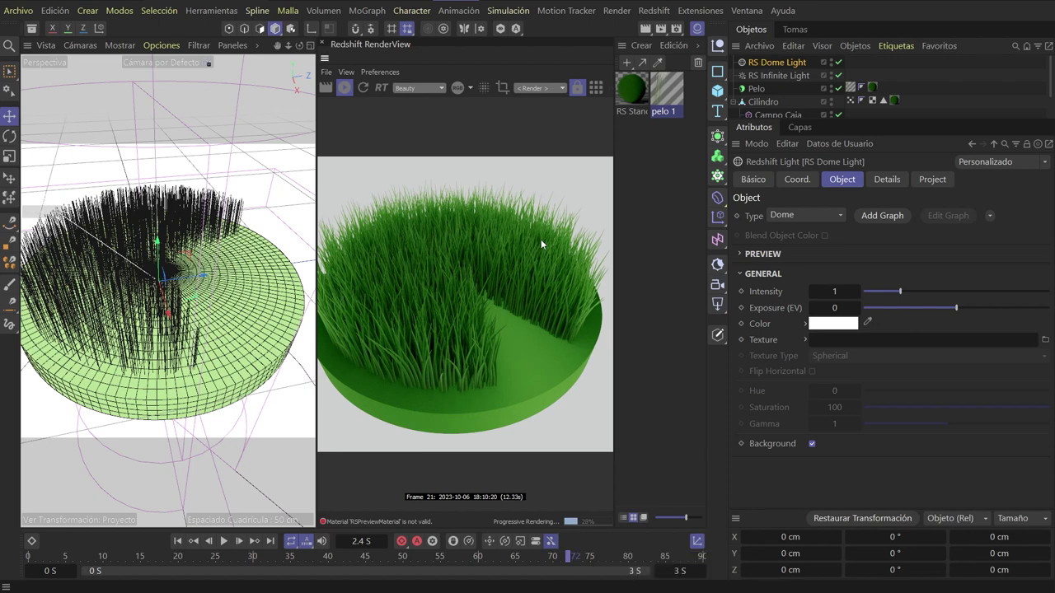
left_click(620, 247)
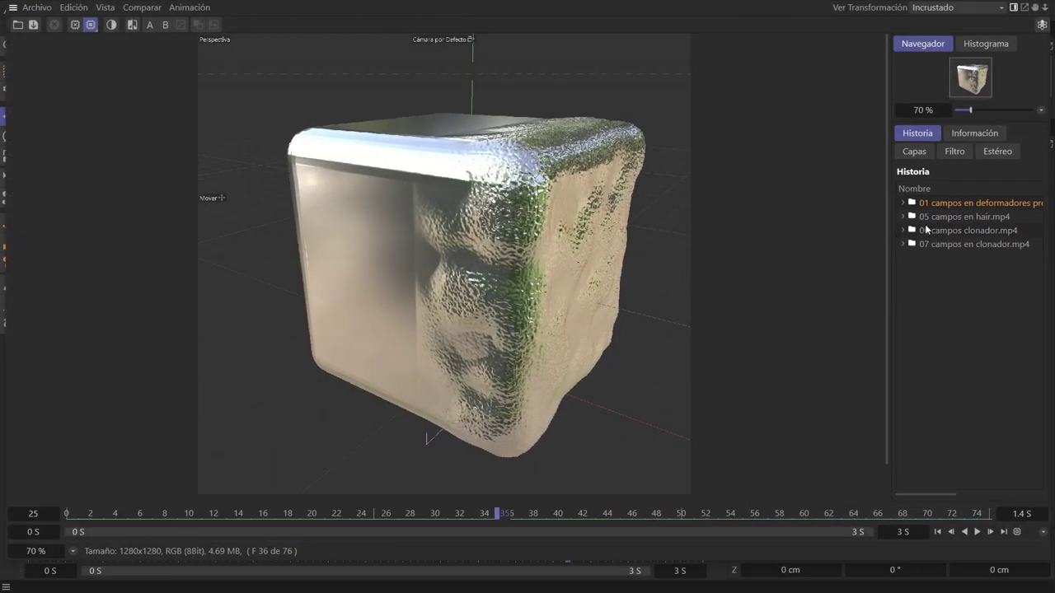
Play back 05 campos en hair.mp4 in the Picture Viewer, stopping at frame 32
left_click(945, 217)
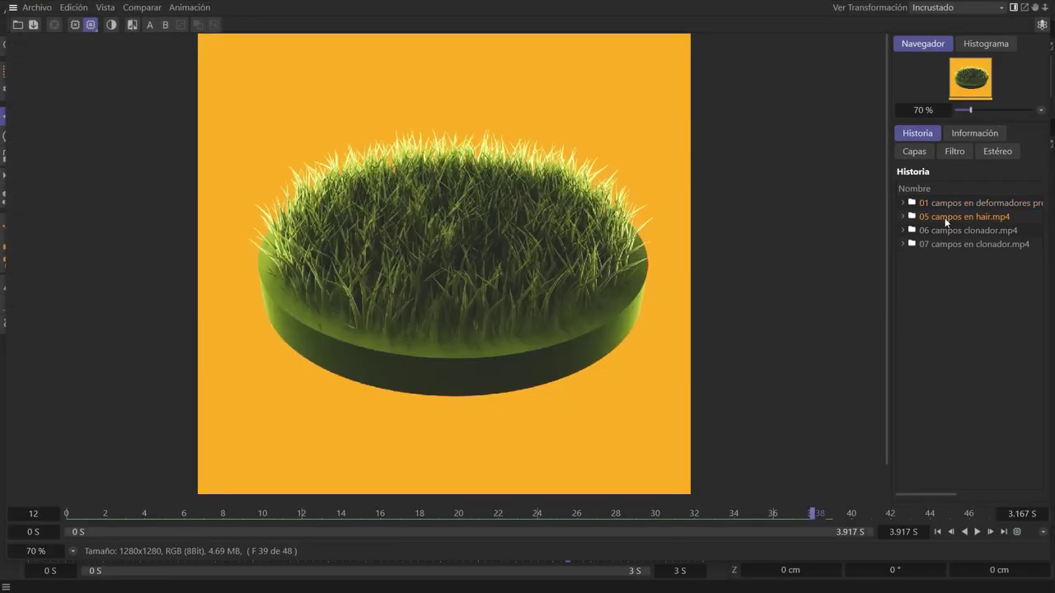
left_click(938, 532)
left_click(976, 531)
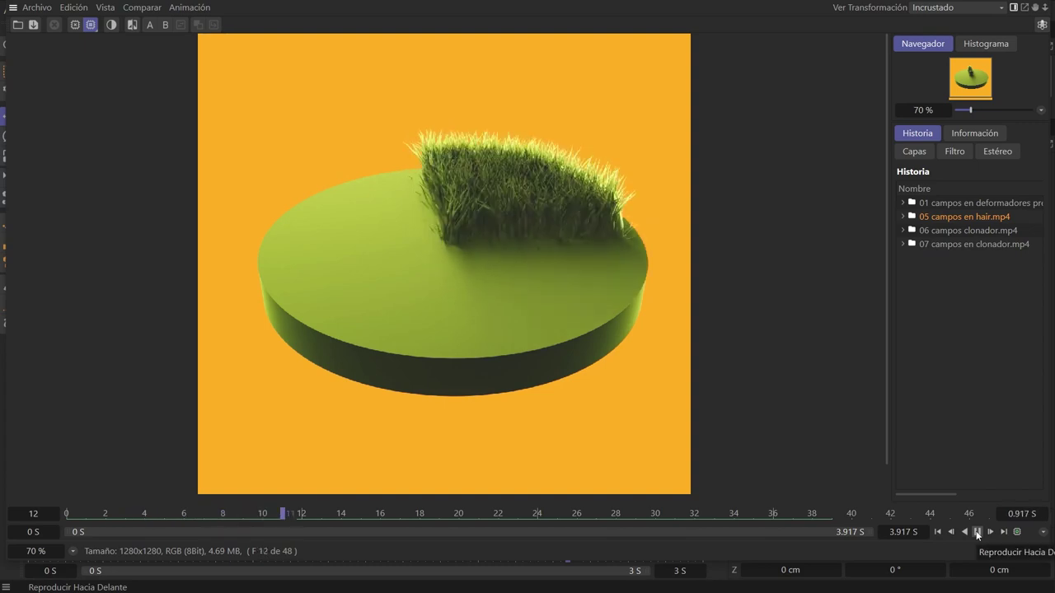
left_click(976, 532)
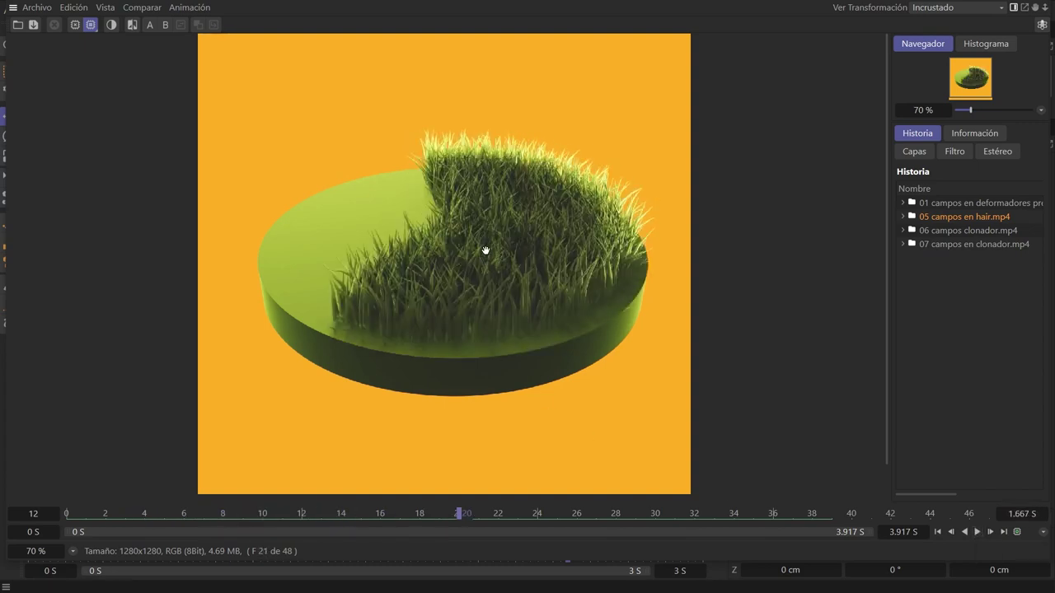
left_click(977, 531)
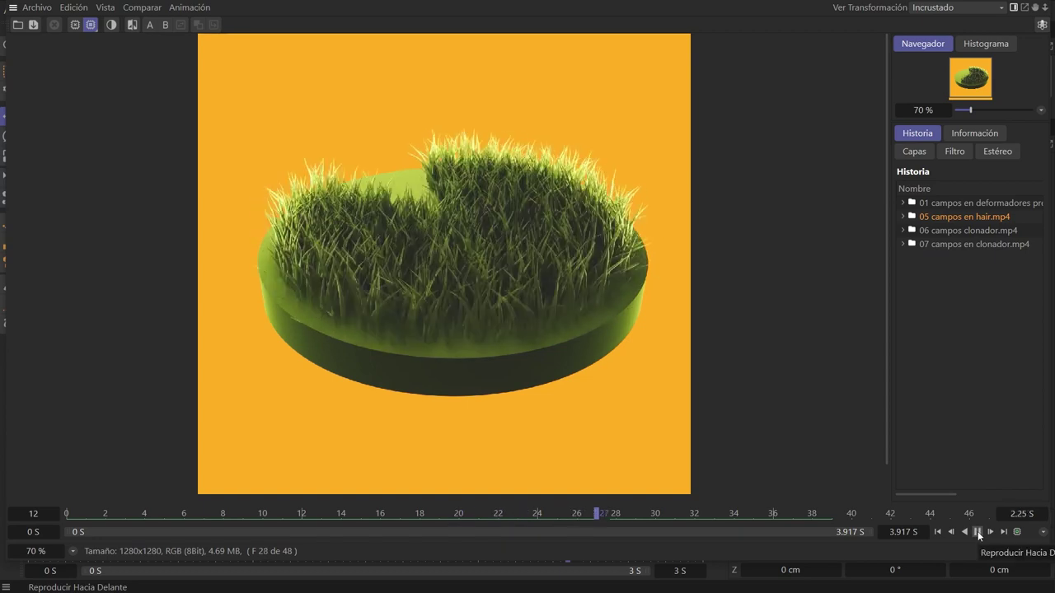
left_click(978, 532)
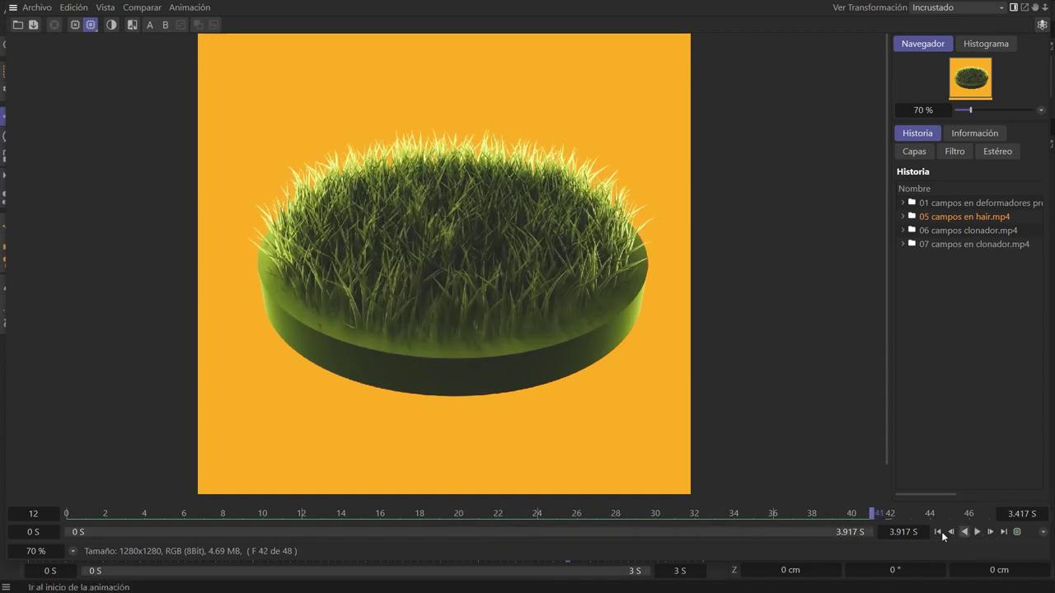
left_click(939, 532)
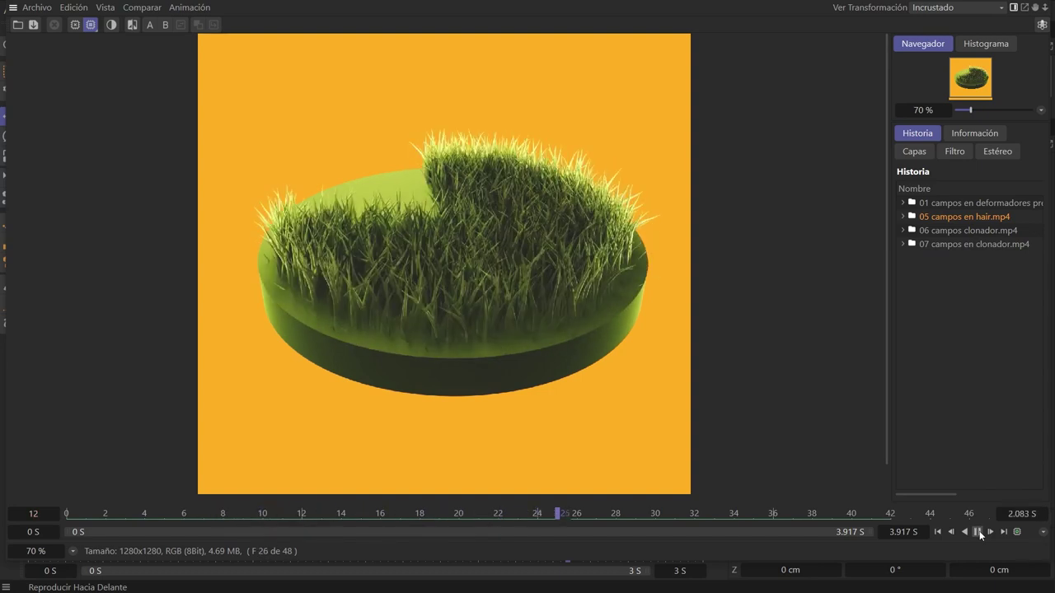
left_click(977, 531)
left_click(978, 531)
left_click(978, 531)
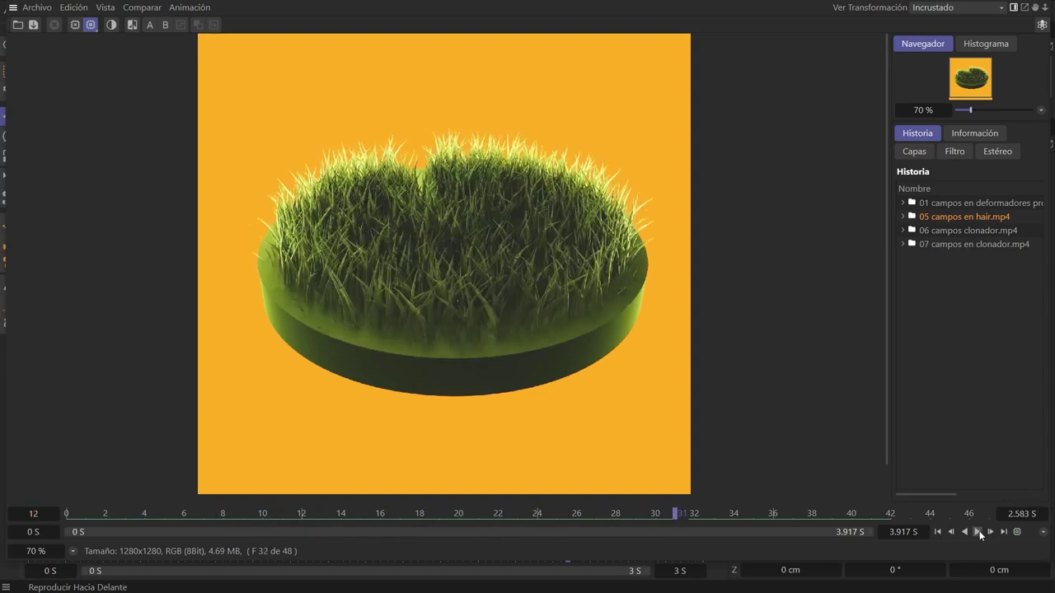
Play 06 campos clonador.mp4, pausing at frame 32
left_click(950, 233)
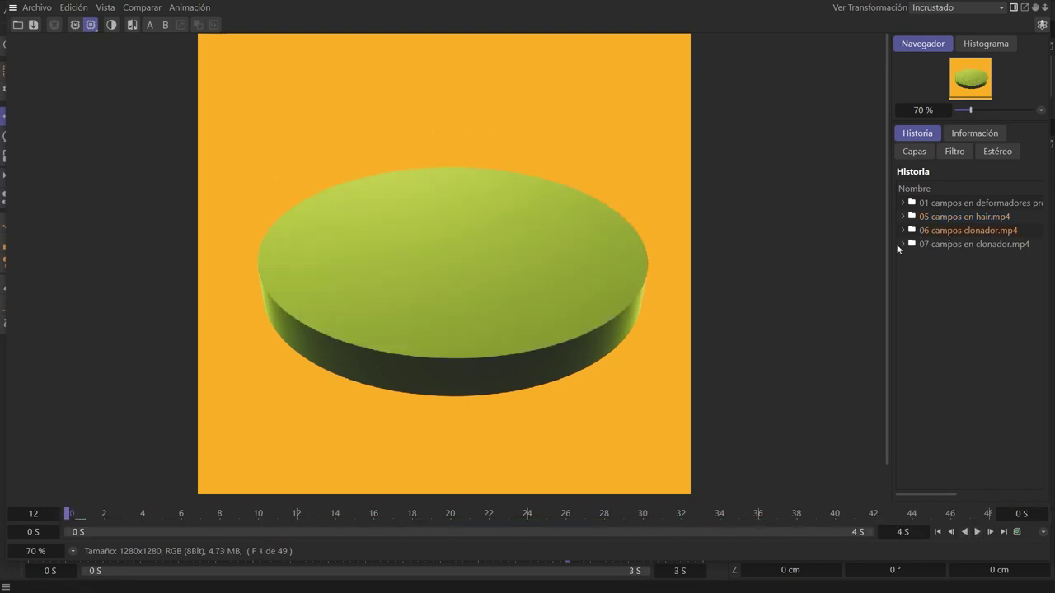
left_click(978, 531)
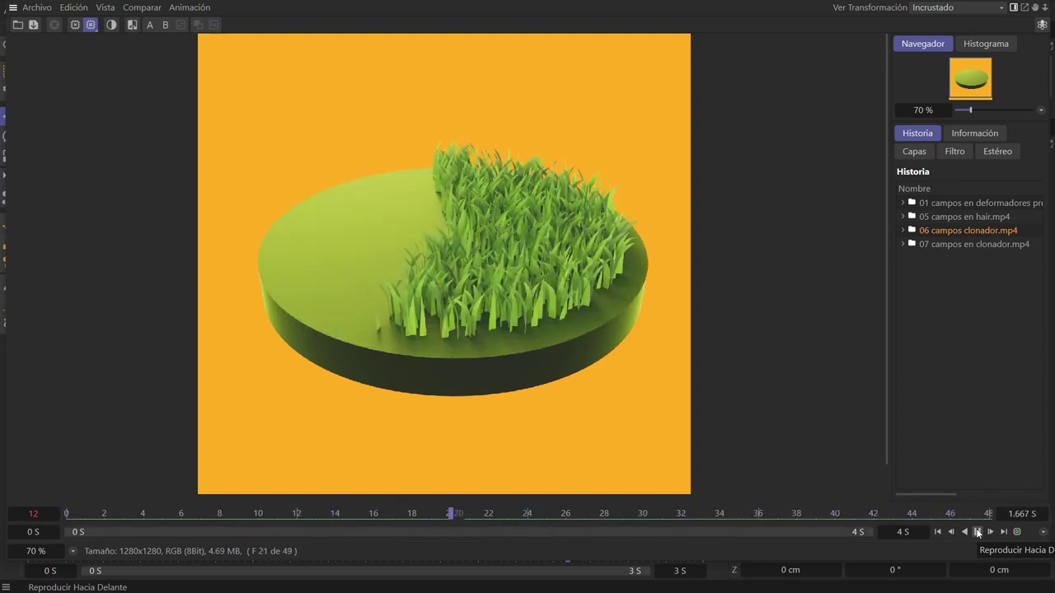
left_click(978, 531)
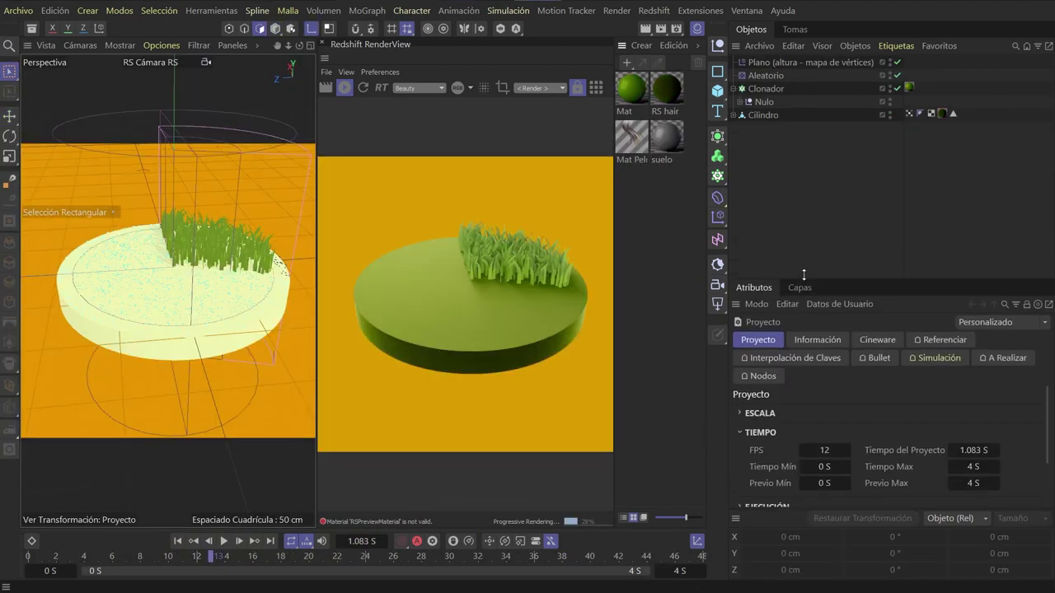
Enlarge the Attributes panel and expand Nulo and hoja to reveal Rectángulo and Spline
left_click_drag(803, 274, 806, 238)
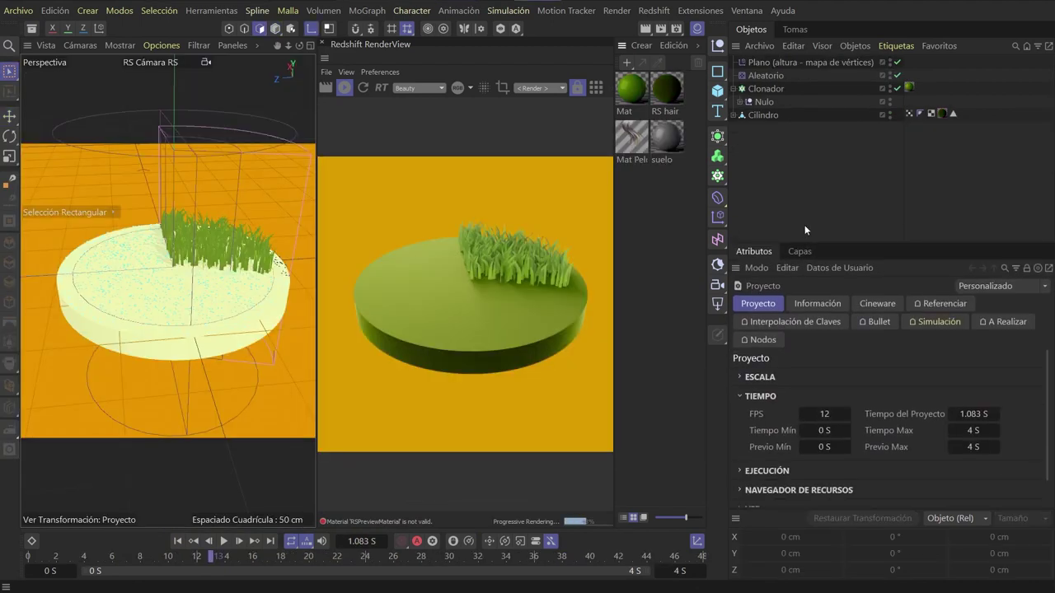
left_click(739, 101)
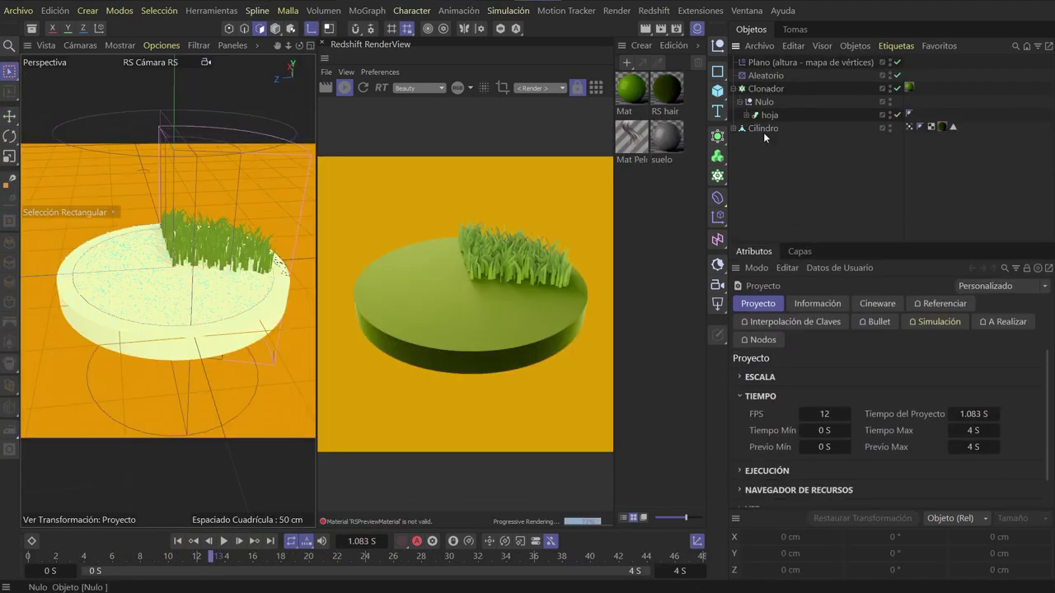
left_click(768, 115)
left_click(745, 115)
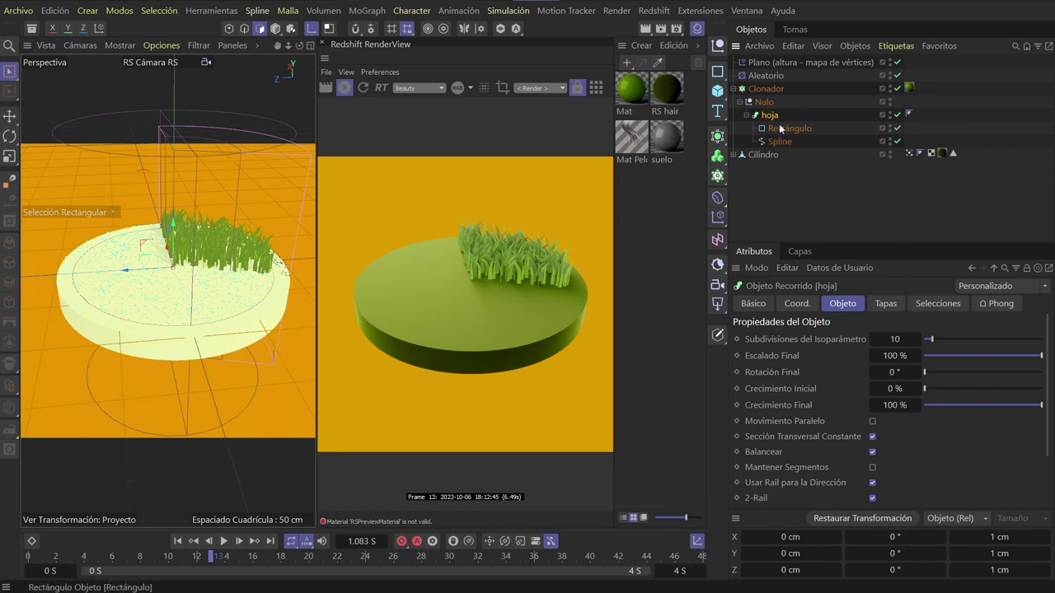
left_click(789, 129)
left_click(779, 141)
Compare the hoja sweep, its 0.068 × 3.196 cm Rectángulo profile and Bezier Spline path
left_click(780, 141)
left_click(789, 128)
left_click(773, 116)
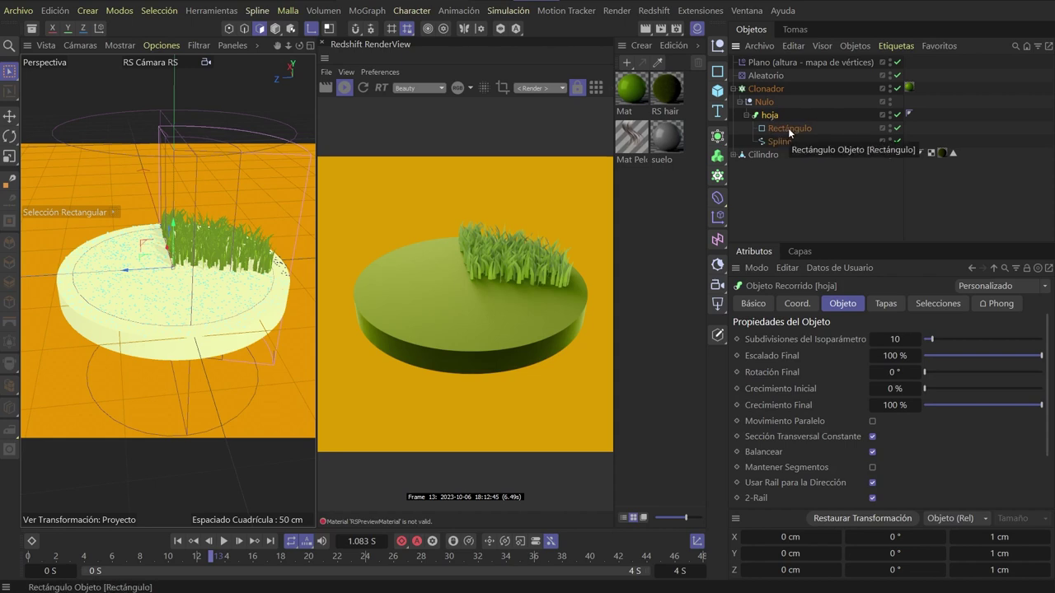
left_click(789, 128)
left_click(779, 142)
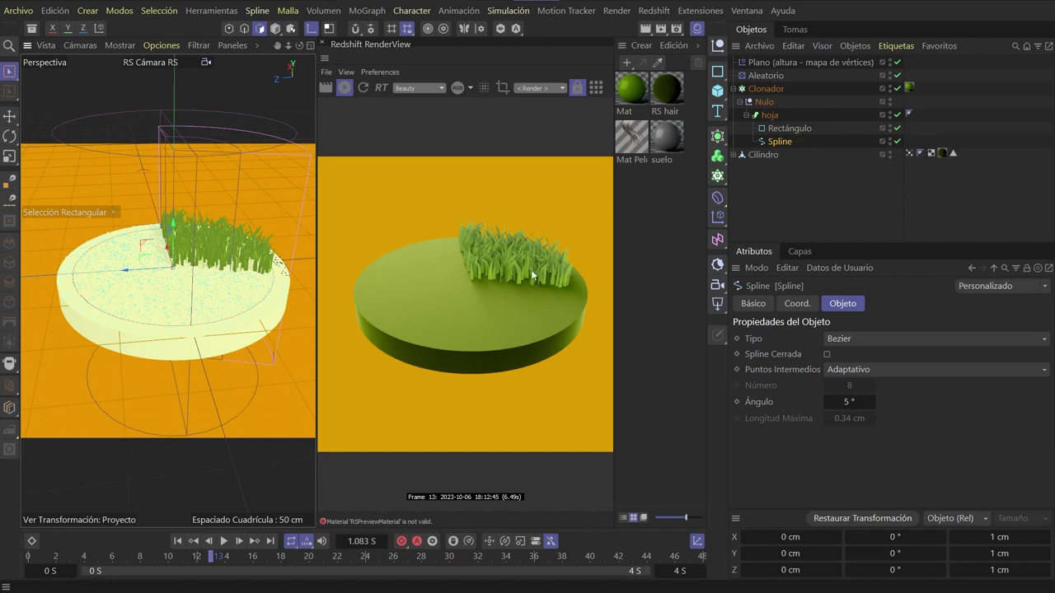
left_click(769, 115)
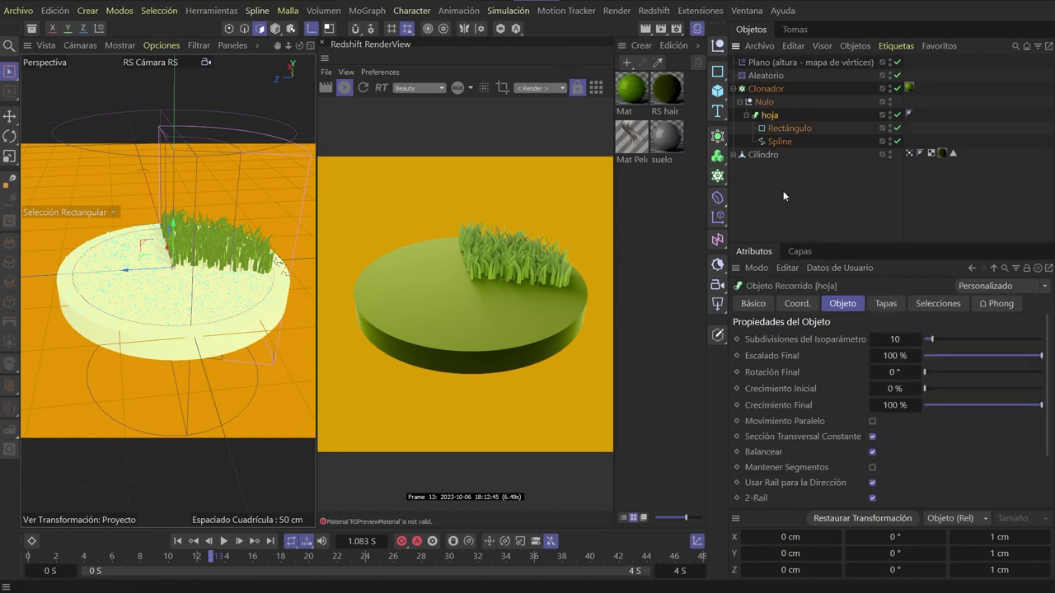
Zoom onto the single hoja leaf and set the viewport to Gouraud Shading (Lines)
left_click(796, 251)
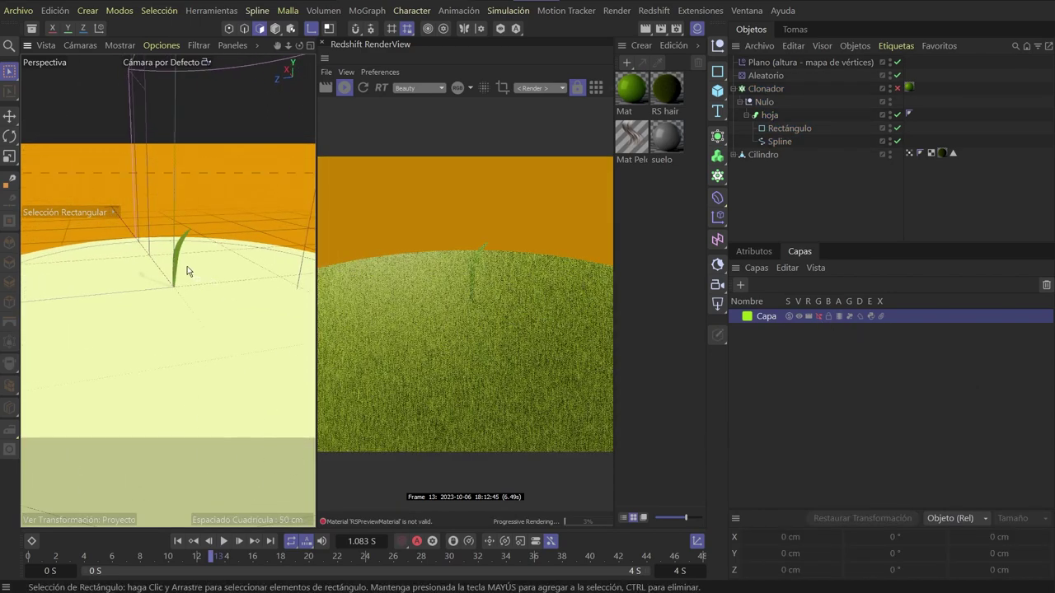
scroll(206, 267, "up", 3)
scroll(195, 266, "up", 2)
mouse_move(195, 290)
left_mouse_down("alt")
mouse_move(156, 296)
mouse_move(186, 288)
left_mouse_up("alt")
left_click(768, 118)
left_click(119, 45)
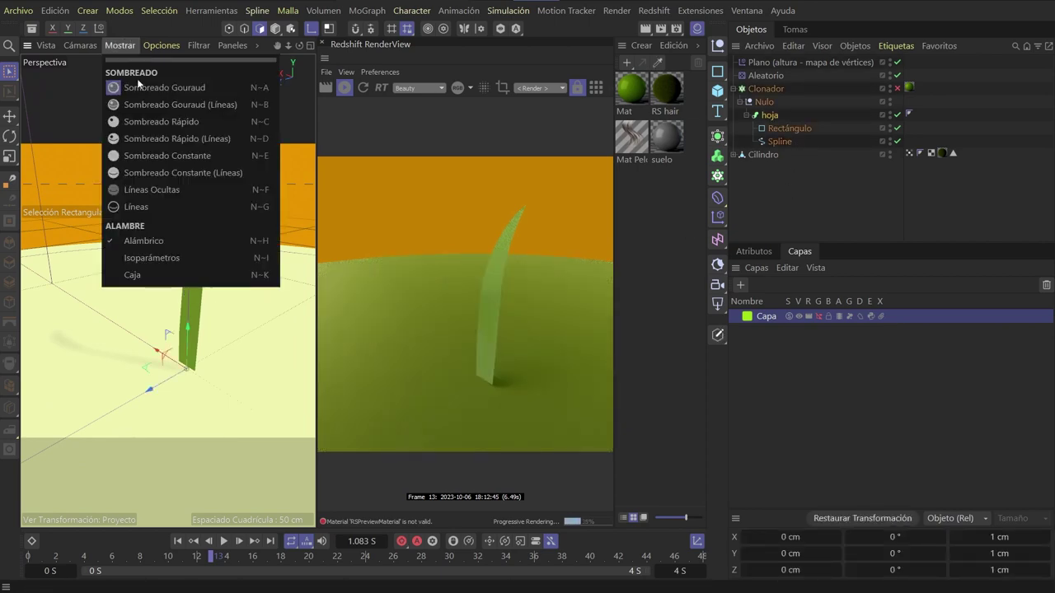
left_click(141, 104)
Inspect Rectángulo and Spline, toggle hoja off and on, then select the Nulo group
left_click(779, 129)
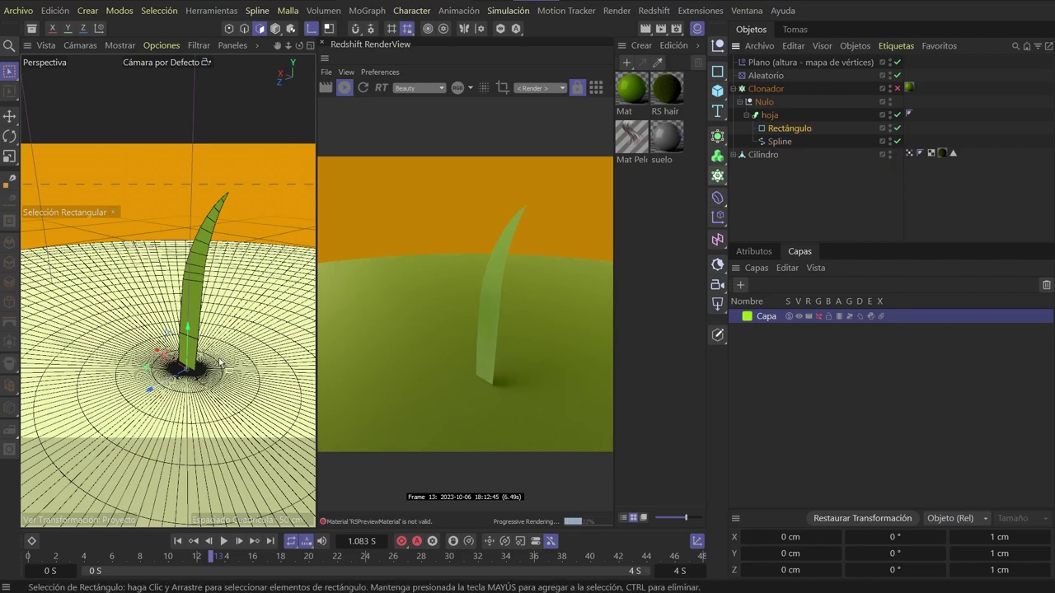
mouse_move(219, 303)
left_mouse_down("alt")
mouse_move(219, 354)
mouse_move(221, 288)
left_mouse_up("alt")
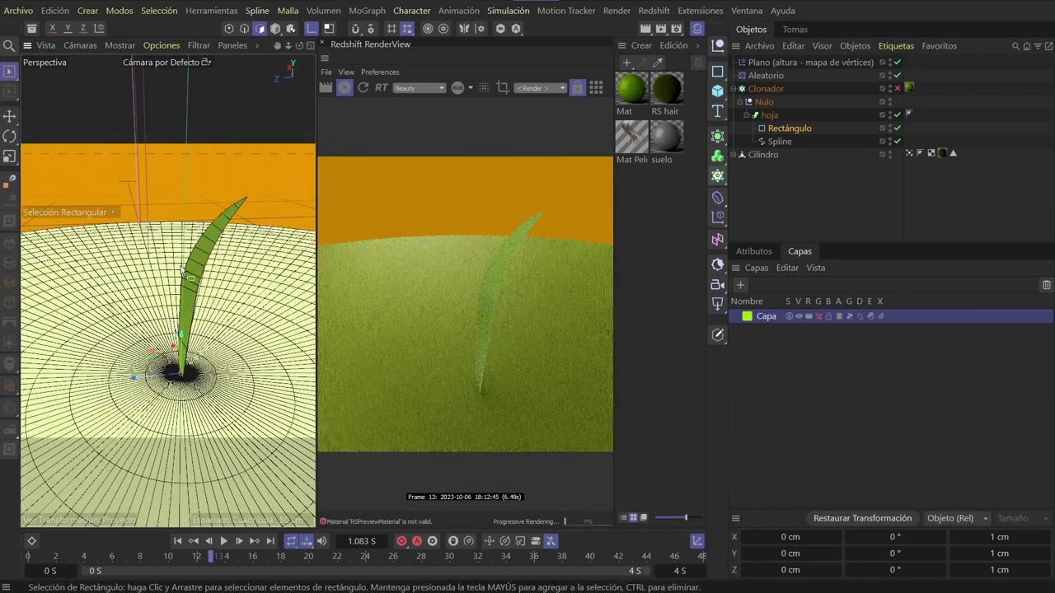
left_click(776, 143)
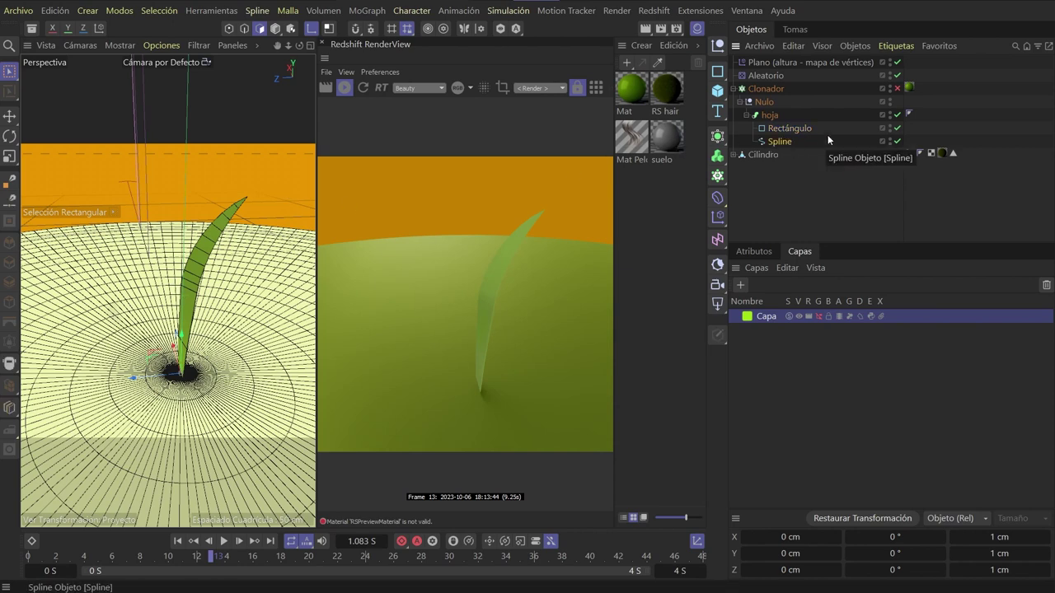
left_click(897, 114)
mouse_move(191, 265)
left_mouse_down("alt")
mouse_move(227, 290)
mouse_move(159, 344)
left_mouse_up("alt")
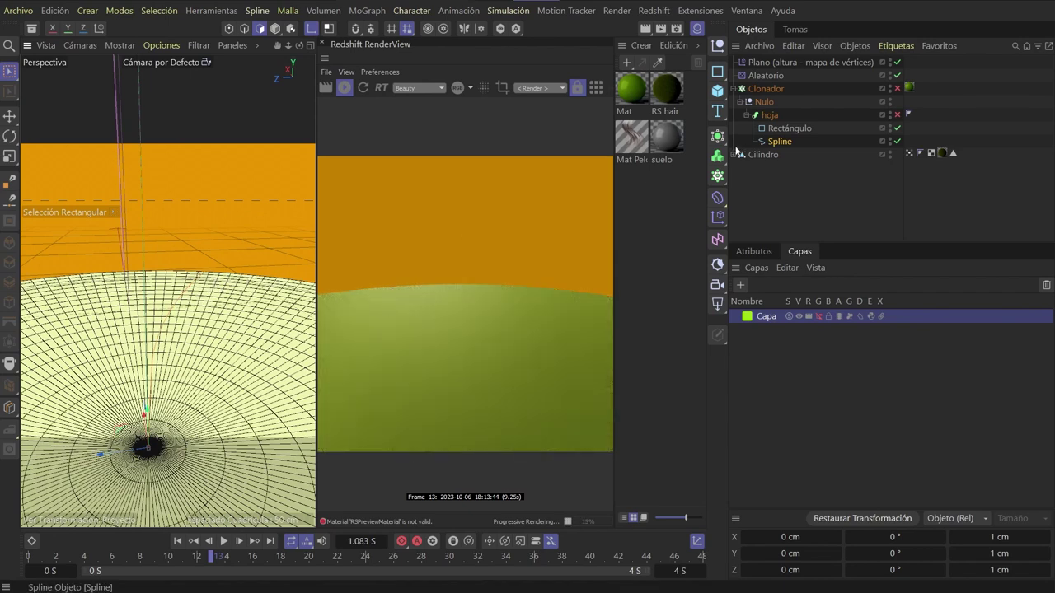
left_click(898, 114)
left_click(747, 116)
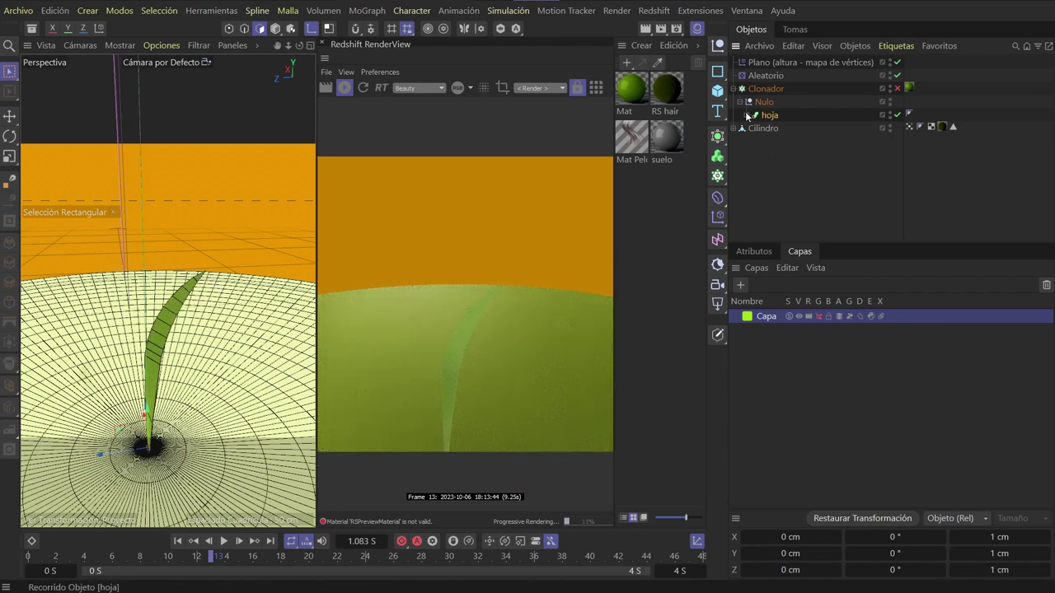
left_click(763, 104)
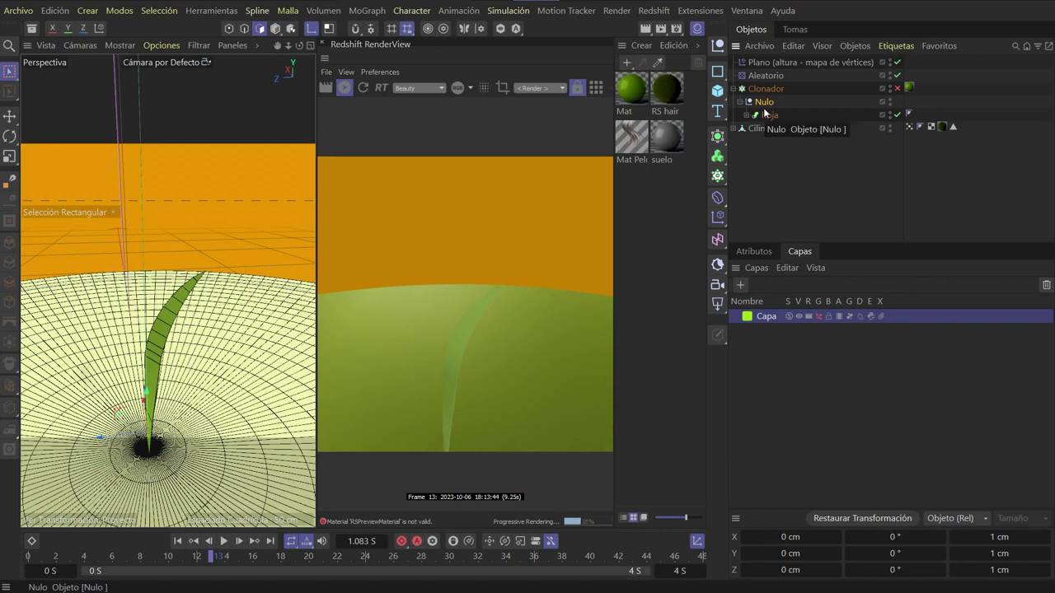
left_click(771, 90)
left_click_drag(211, 260, 247, 255, "alt")
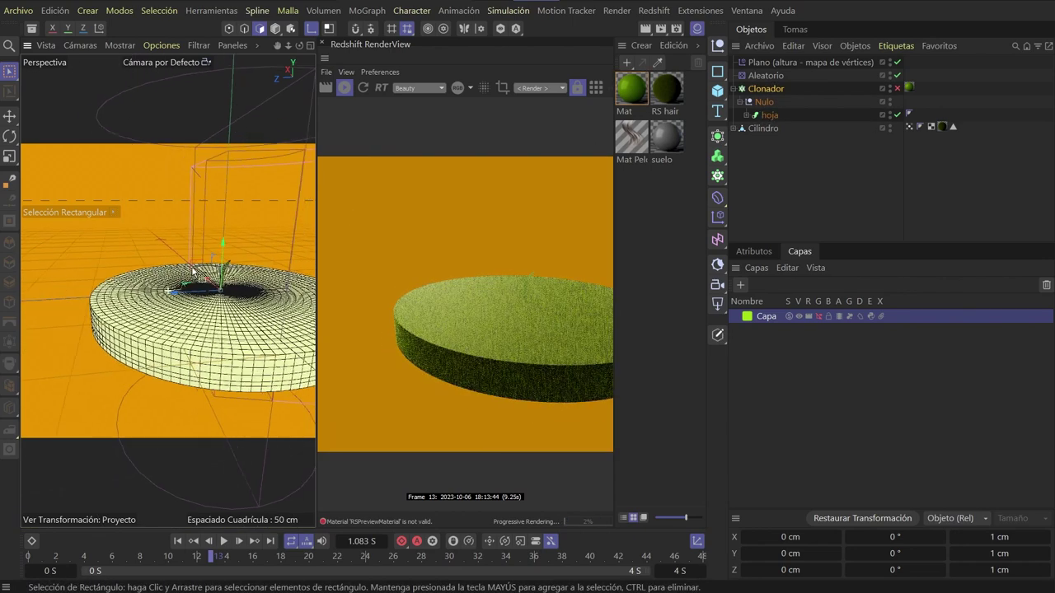
left_click(897, 88)
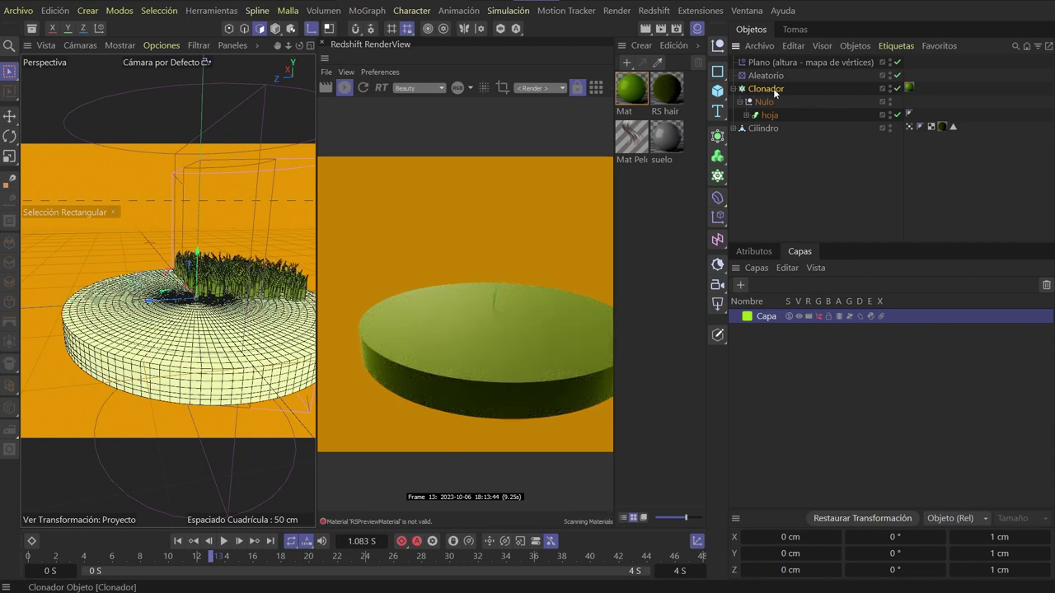
left_click(755, 250)
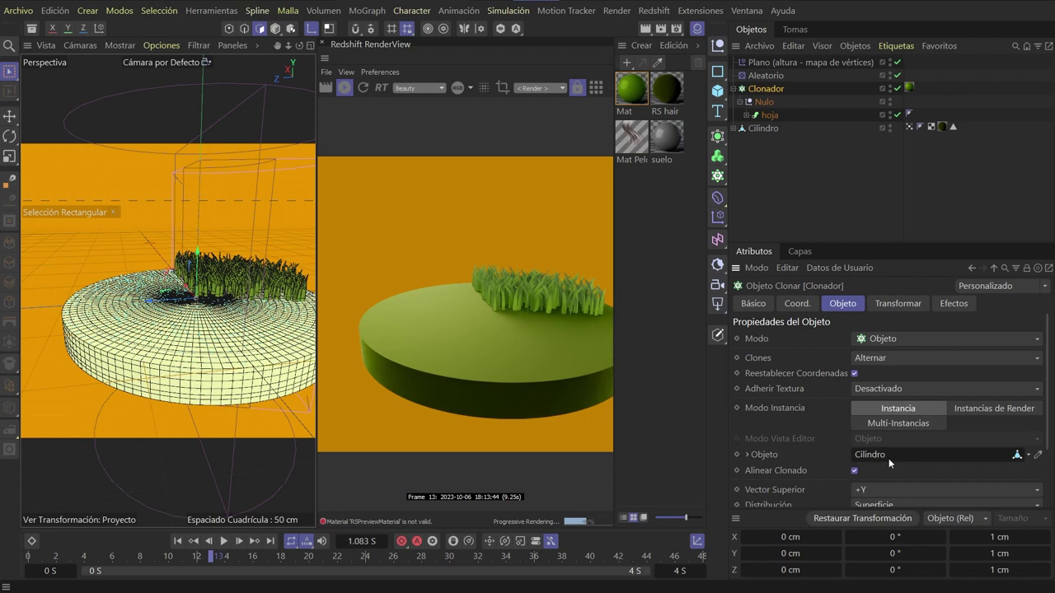
scroll(807, 419, "down", 3)
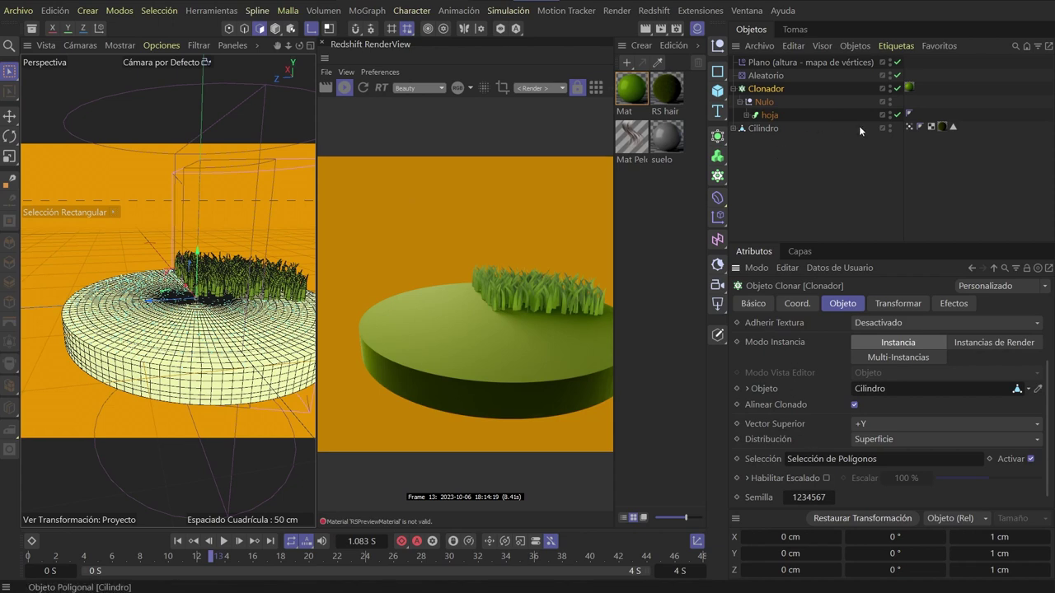
left_click(953, 127)
double_click(954, 127)
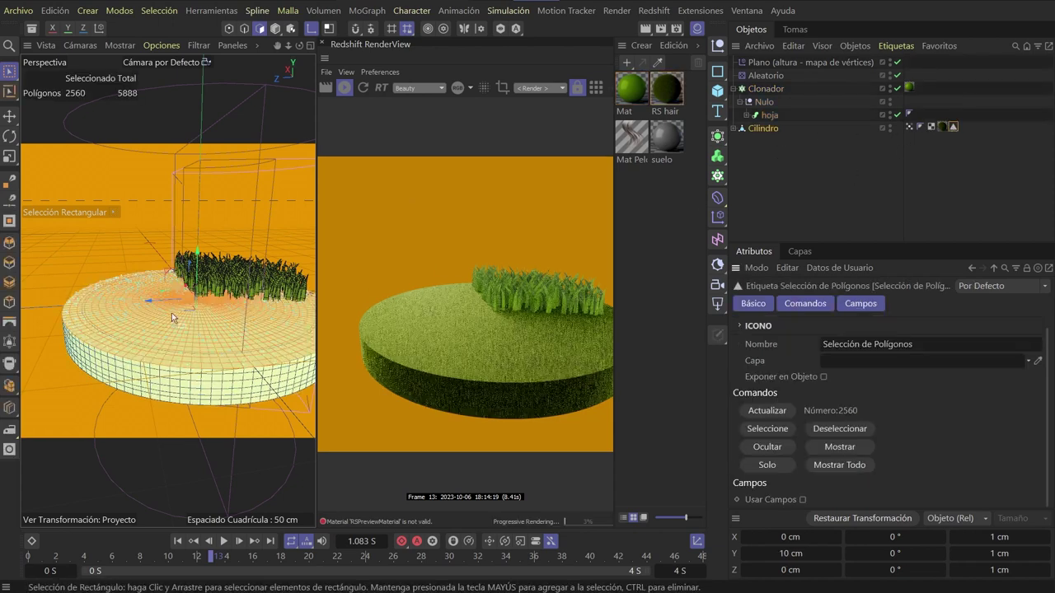
left_click(760, 128)
left_click(772, 91)
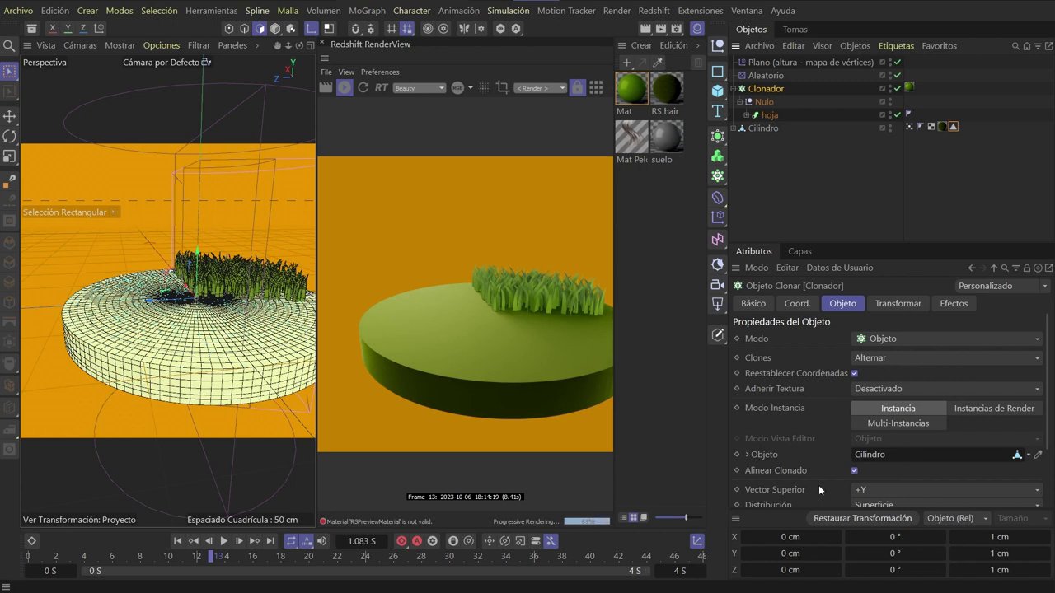
scroll(805, 455, "down", 2)
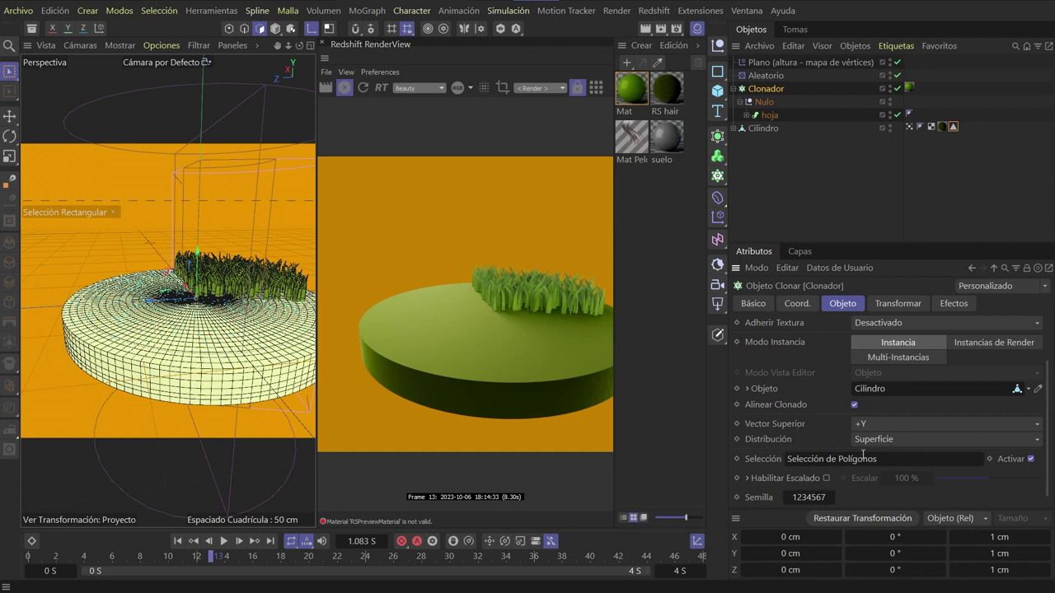
left_click(953, 127)
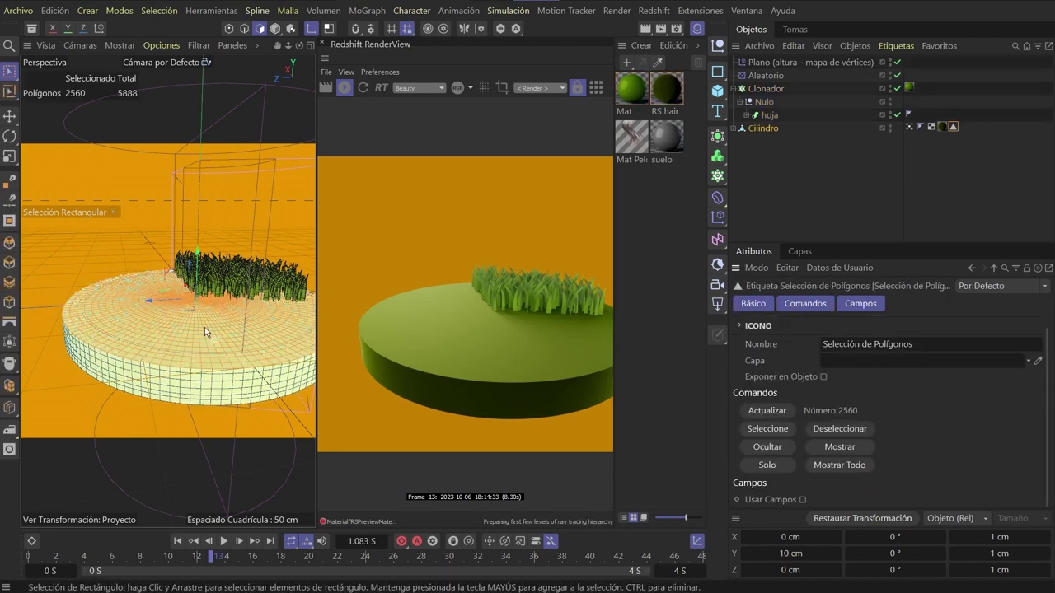
left_click(769, 89)
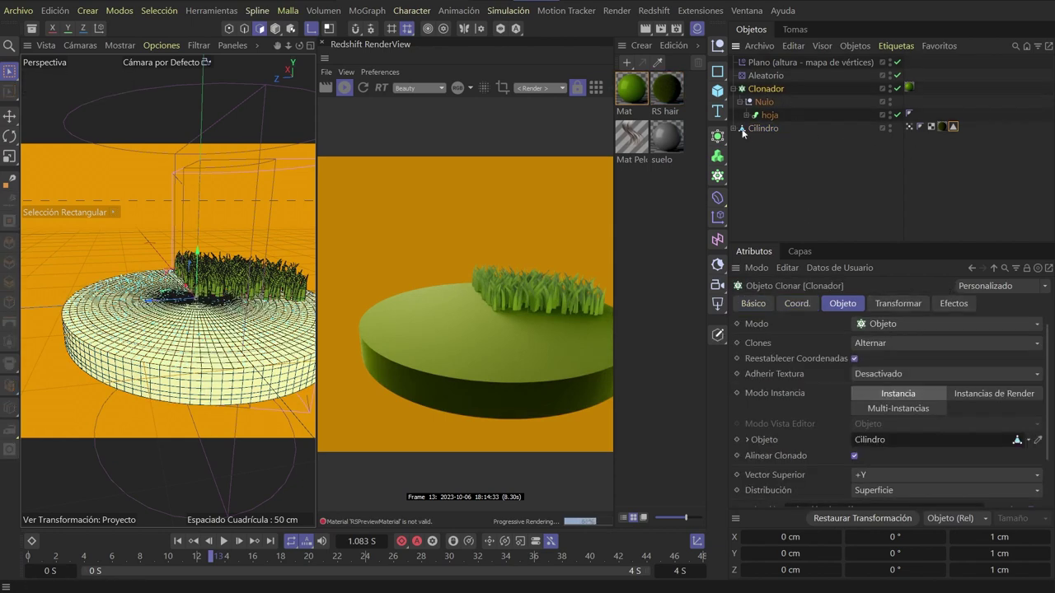
Disable the Plano effector so the grass covers the whole disc
left_click(765, 75)
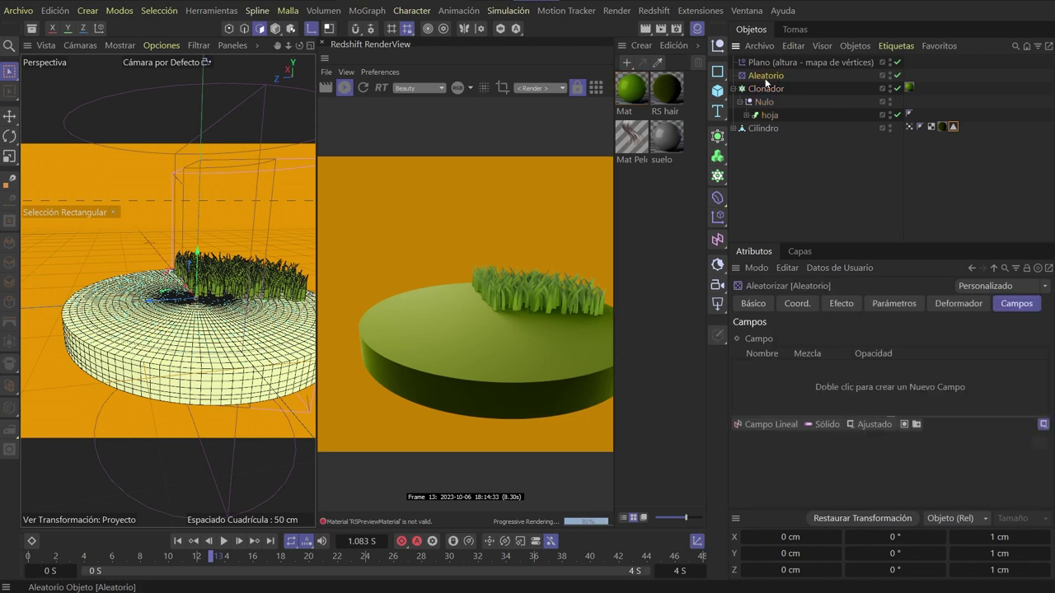
left_click(897, 63)
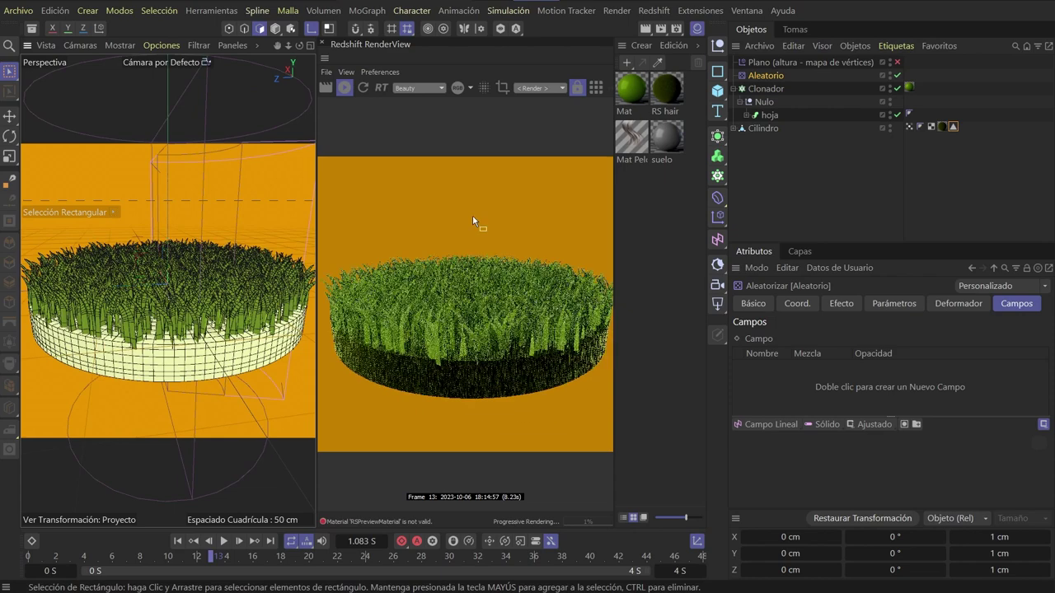
scroll(187, 271, "up", 2)
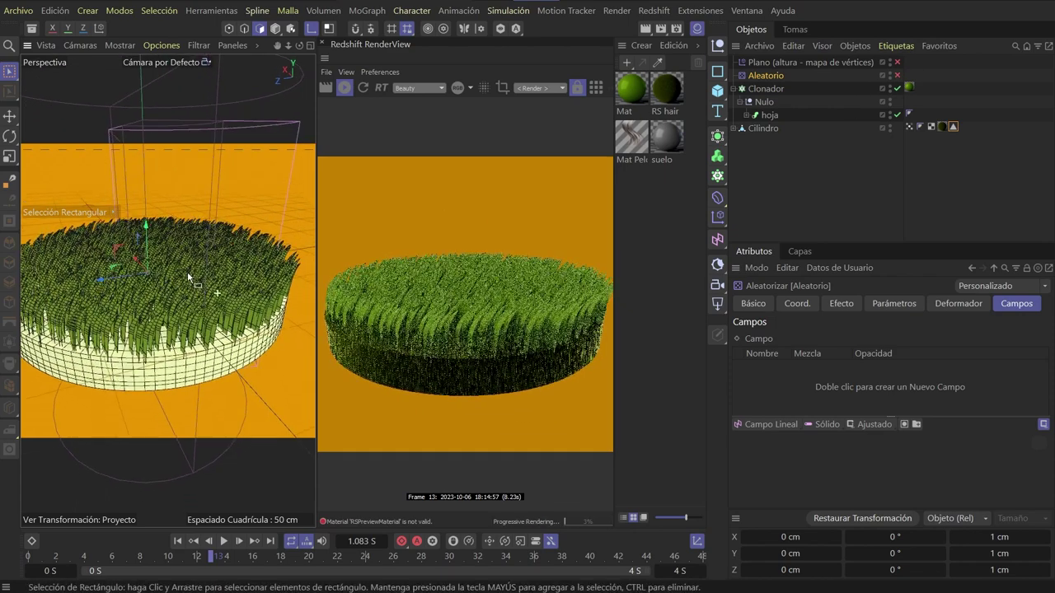
scroll(182, 280, "up", 2)
scroll(173, 296, "up", 2)
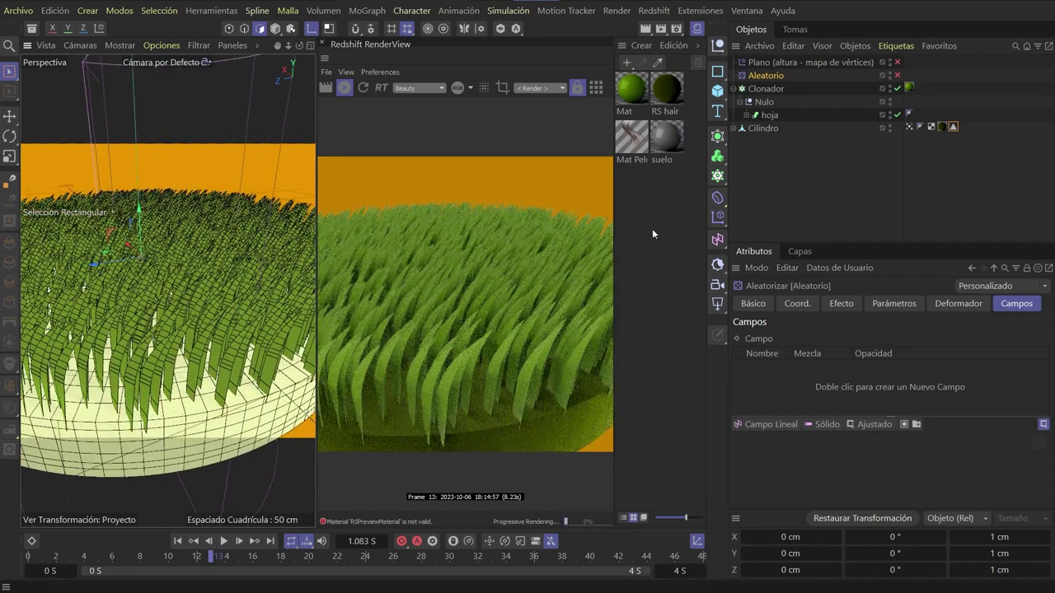
Enable the Aleatorio effector in the Clonador's effector list and review Plano's parameters
left_click(763, 88)
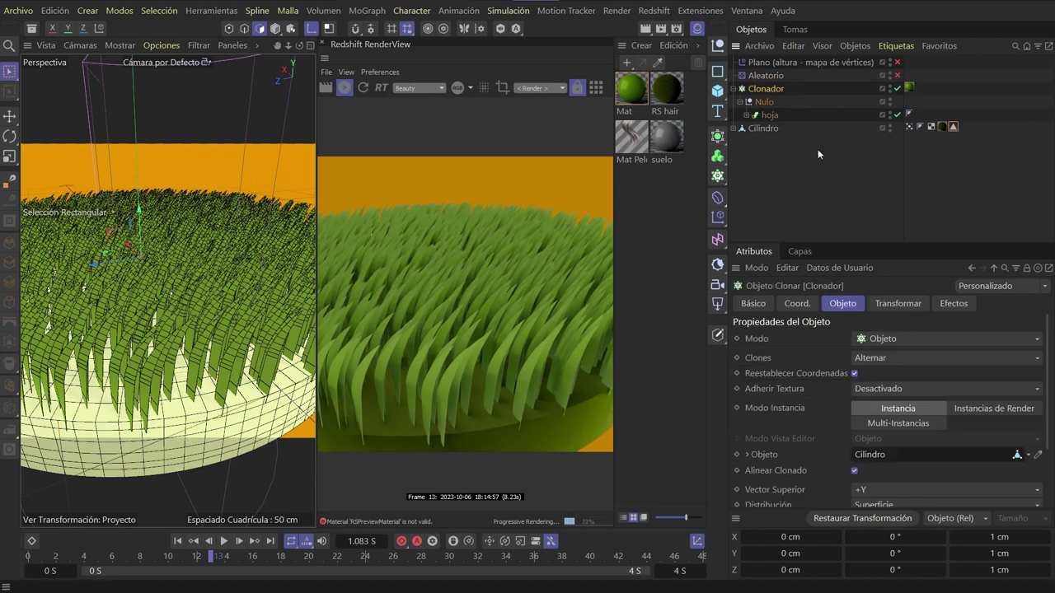
left_click(956, 303)
left_click(717, 219)
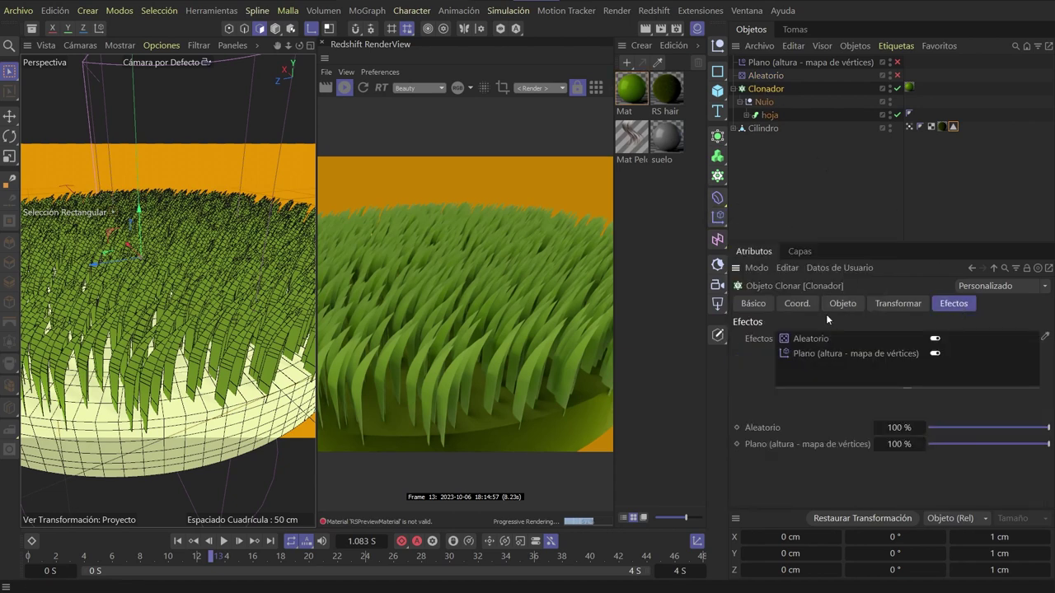
left_click(898, 76)
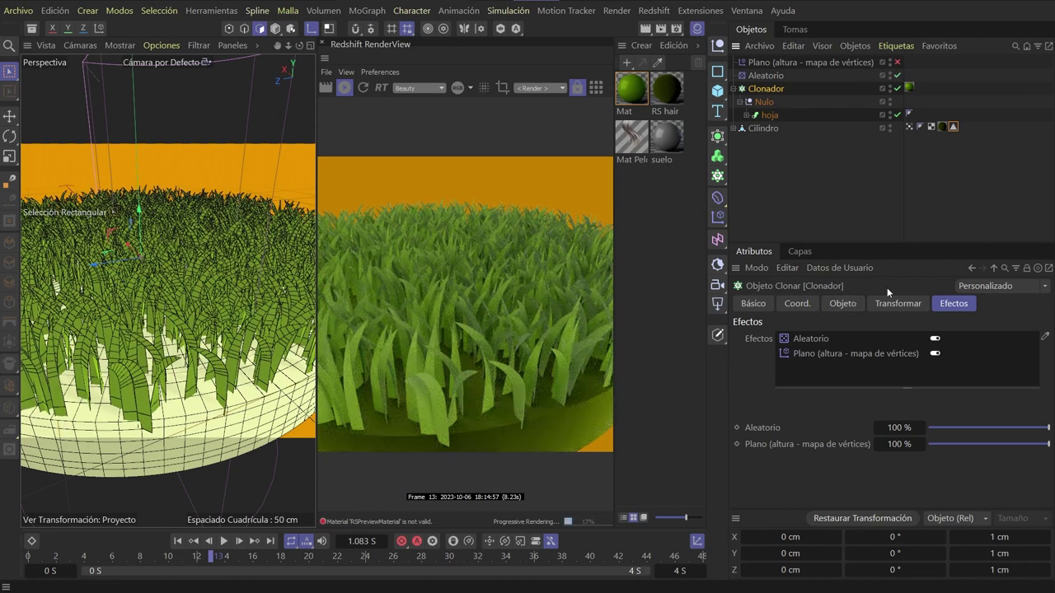
left_click(768, 75)
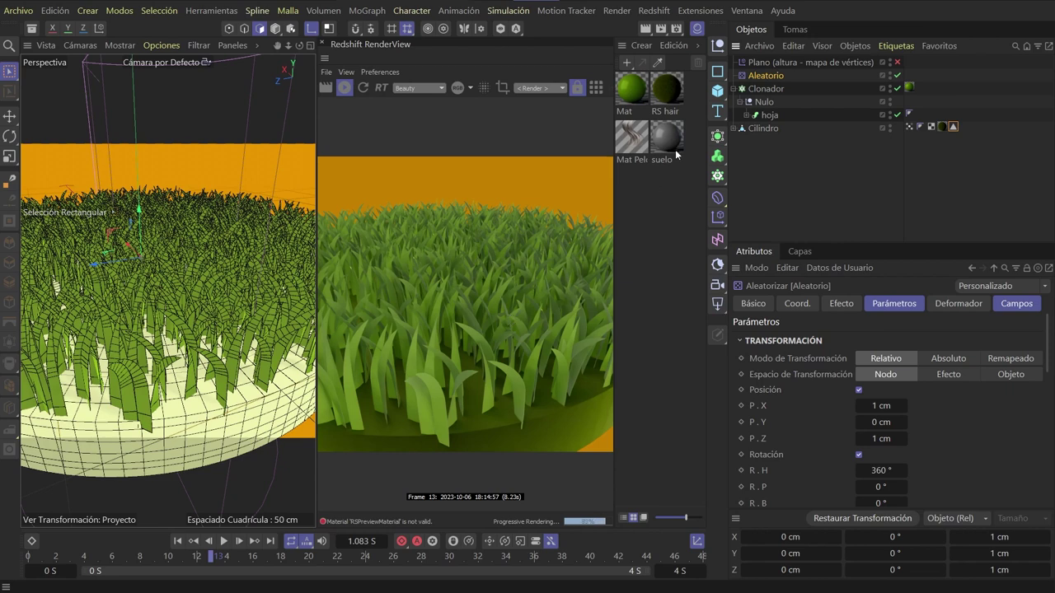
left_click(857, 63)
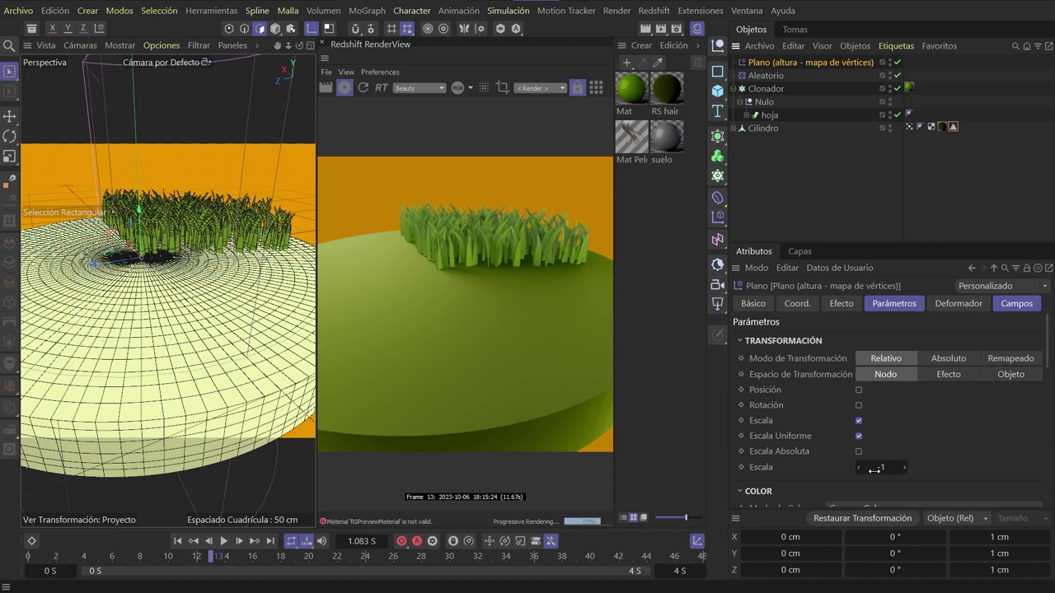
Show Plano's fields and display the Cilindro vertex map as a red radial wedge
left_click(1022, 305)
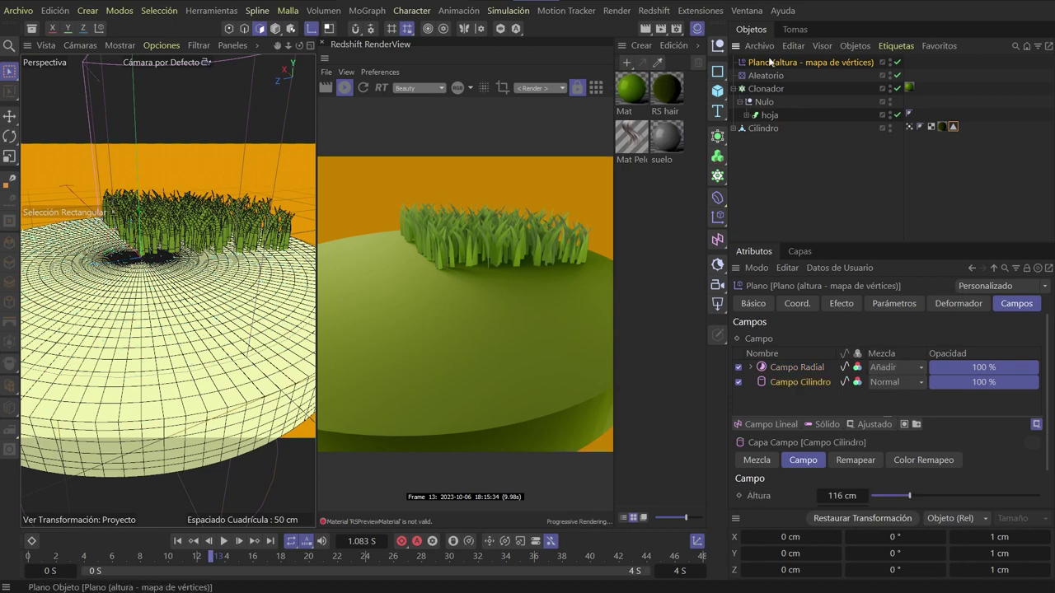
scroll(258, 285, "down", 3)
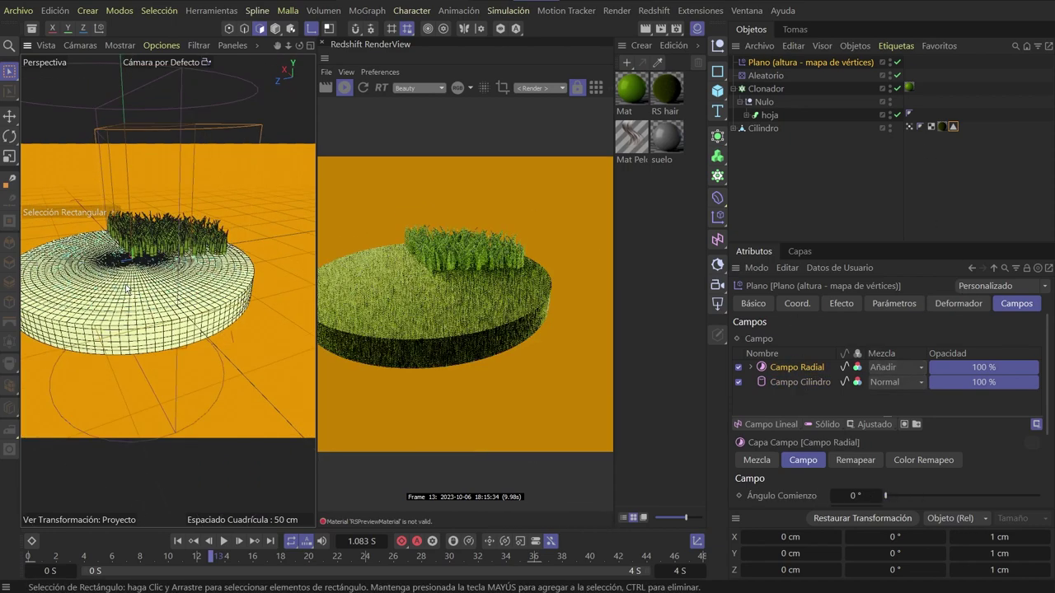
left_click_drag(231, 272, 258, 284, "alt")
left_click(908, 126)
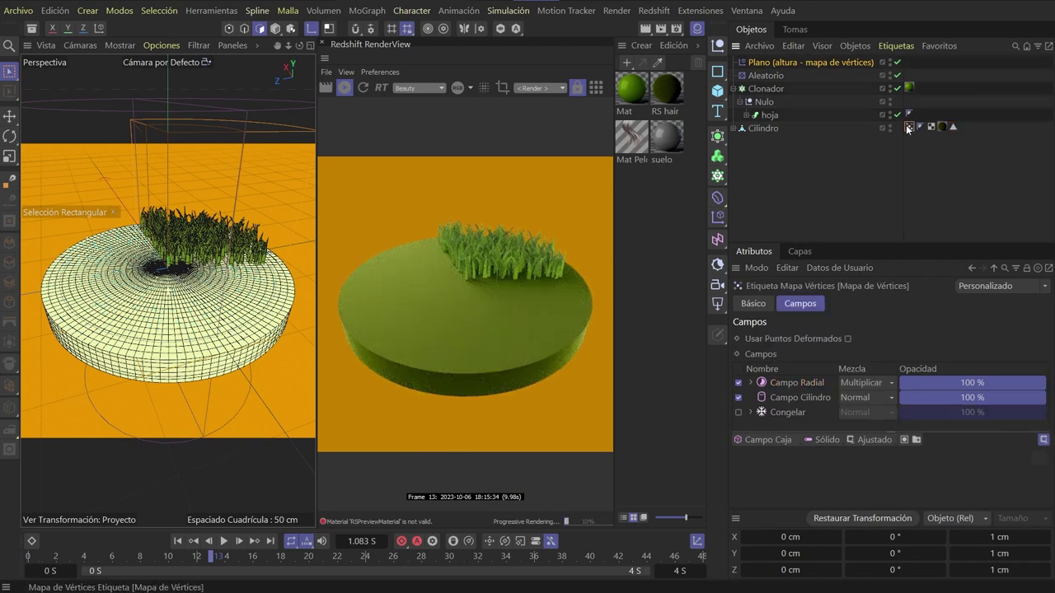
left_click(793, 400)
left_click(798, 384)
mouse_move(215, 558)
left_mouse_down()
mouse_move(345, 556)
mouse_move(233, 566)
left_mouse_up()
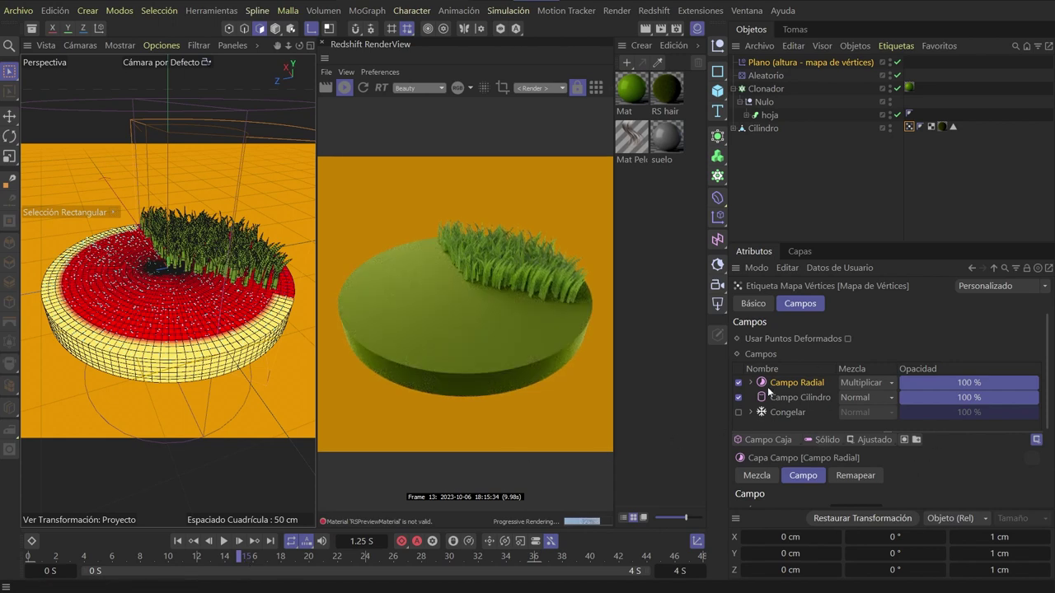
Inspect the Campo Cilindro and Campo Radial layers, then play the grass growth
left_click(809, 395)
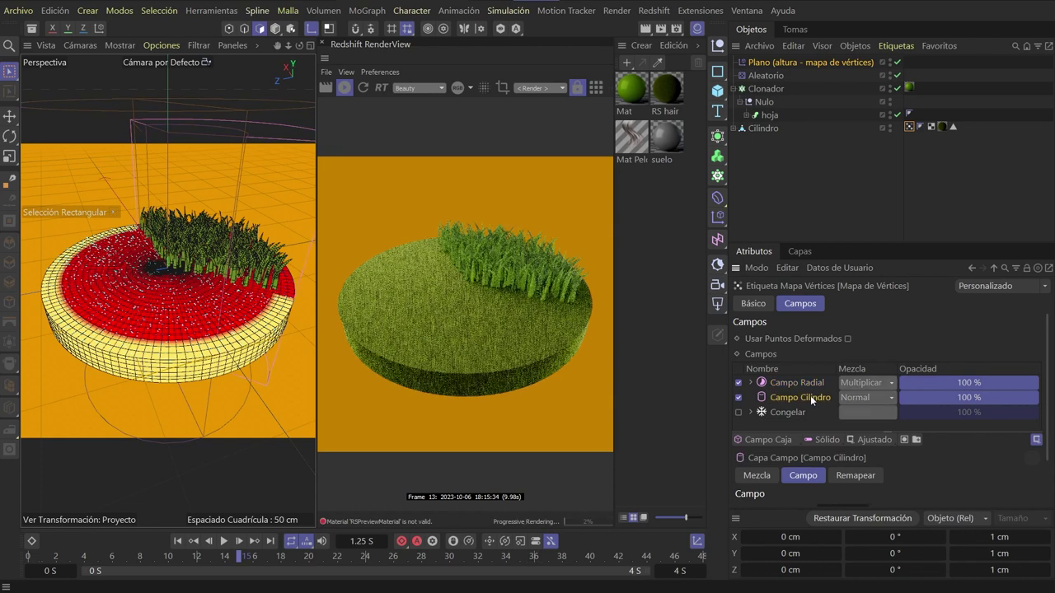
left_click(804, 381)
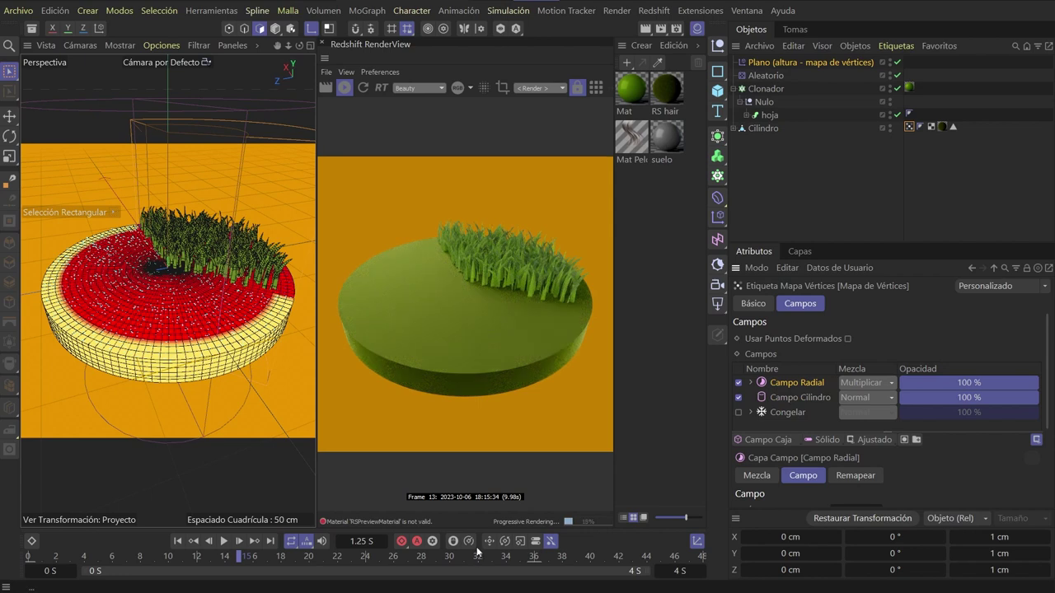
left_click(802, 61)
left_click(773, 89)
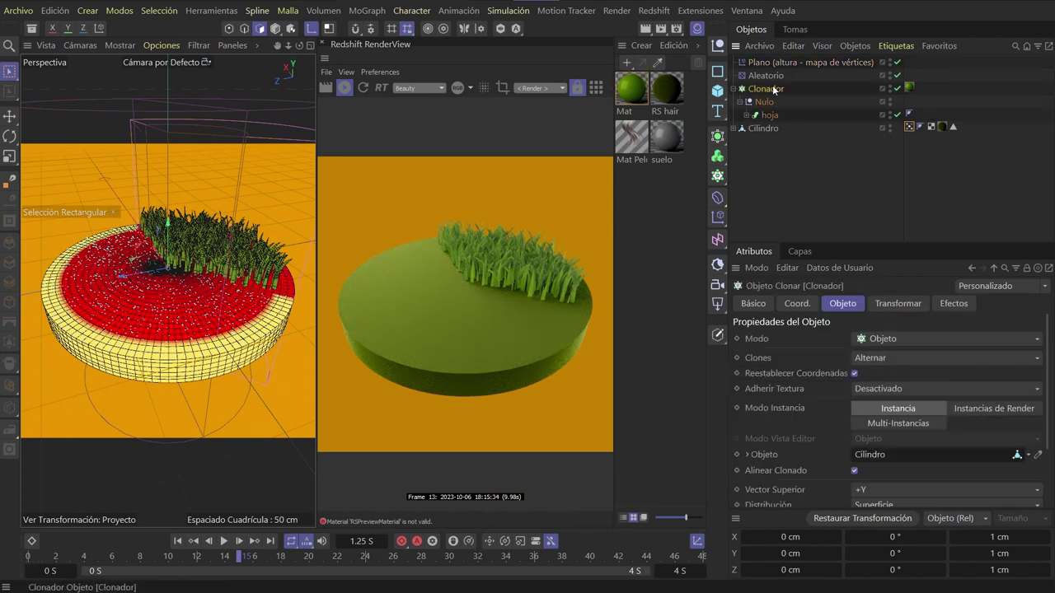
left_click(225, 542)
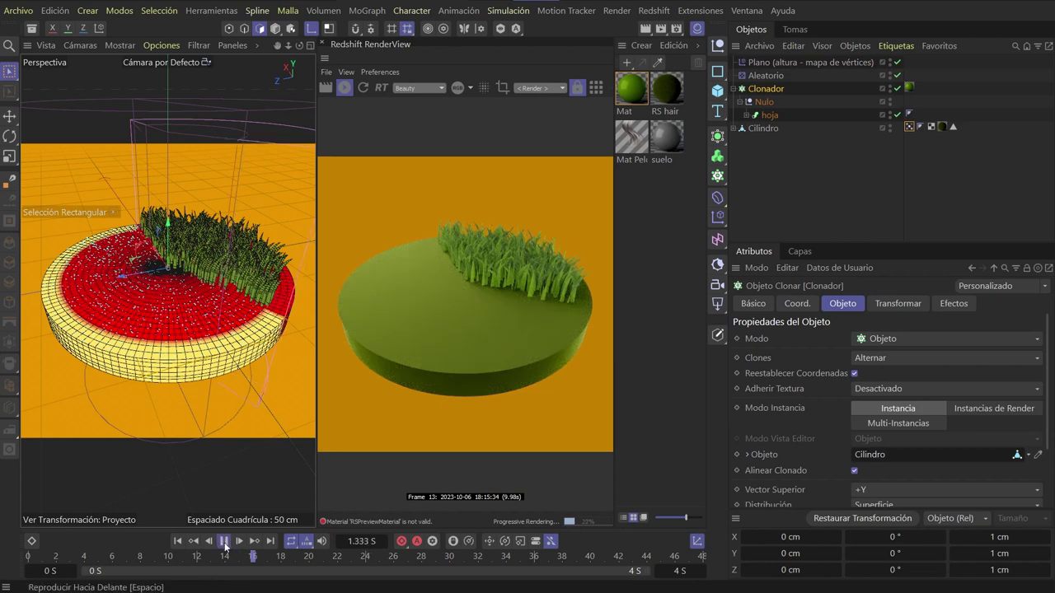
Stop playback at 2 s, check the vertex map's field layers and replay the render
left_click(224, 541)
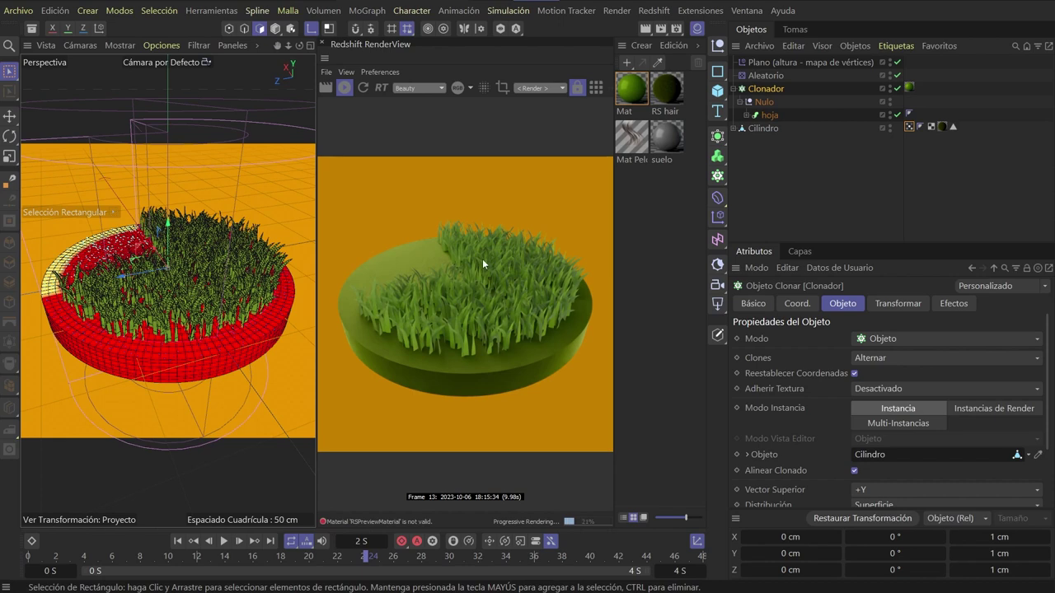
left_click(909, 127)
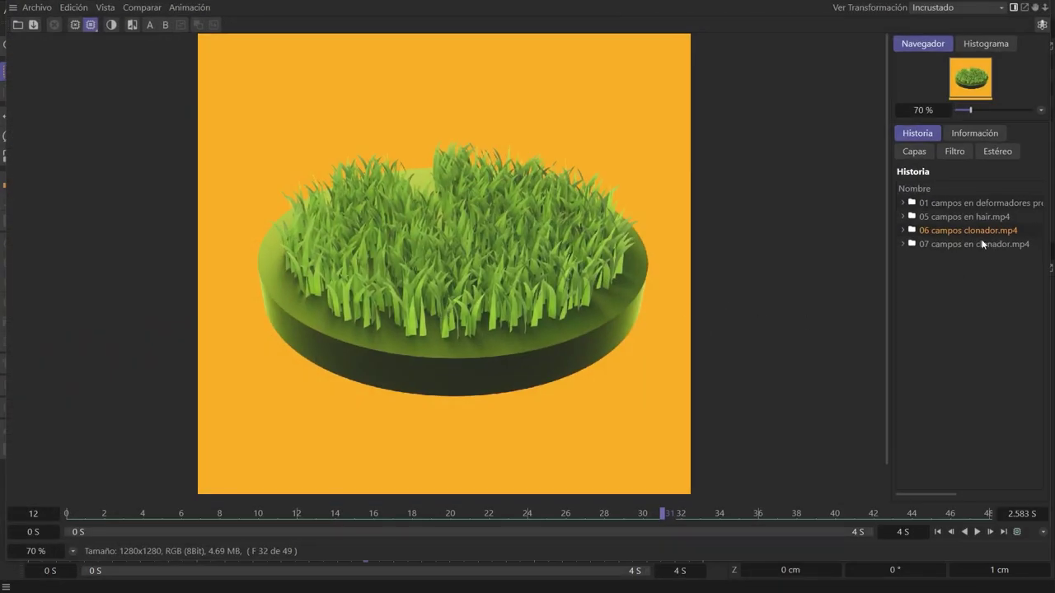
left_click(977, 532)
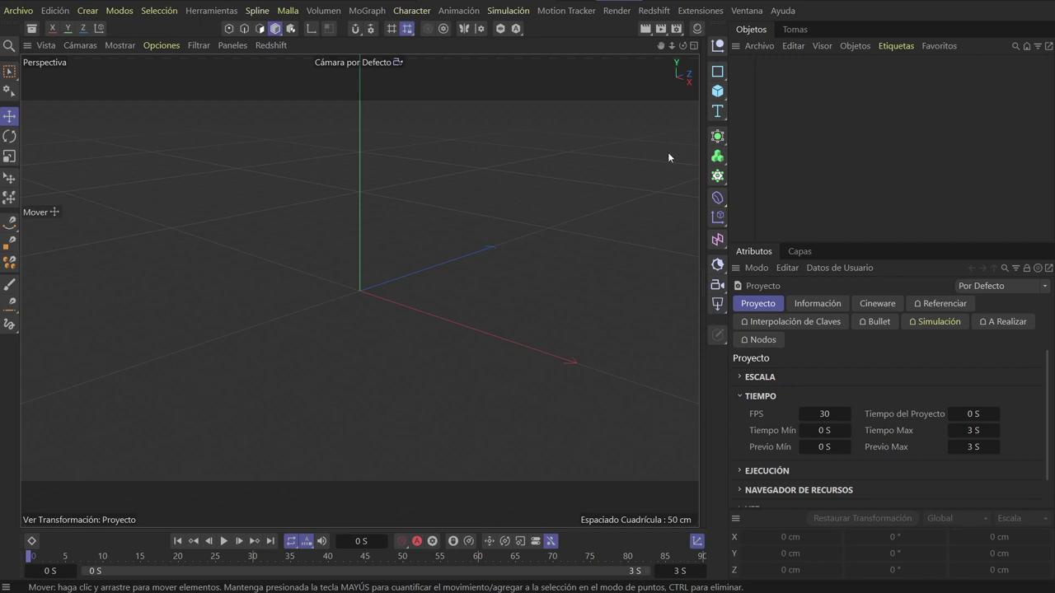
Add a cylinder with a 6 cm radius and 100 cm height
left_click(716, 92)
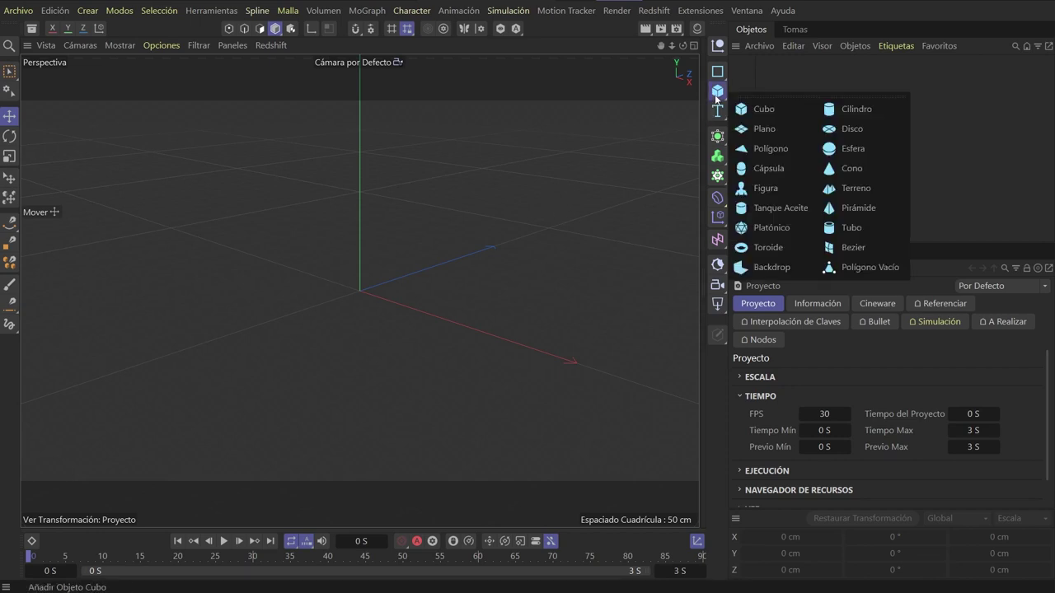
left_click(872, 110)
left_click(873, 339)
type("6")
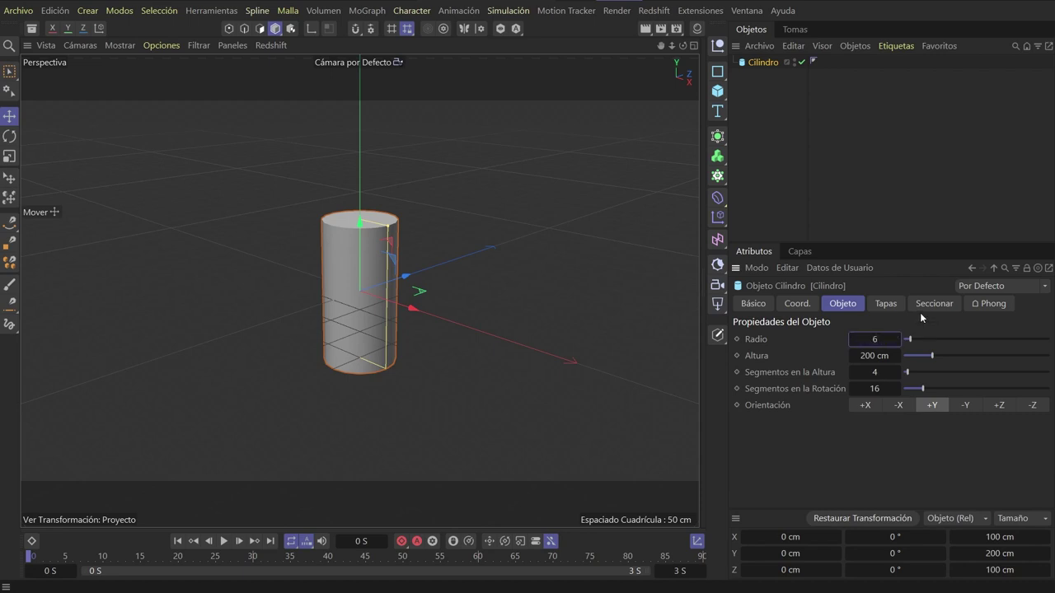
key("Tab")
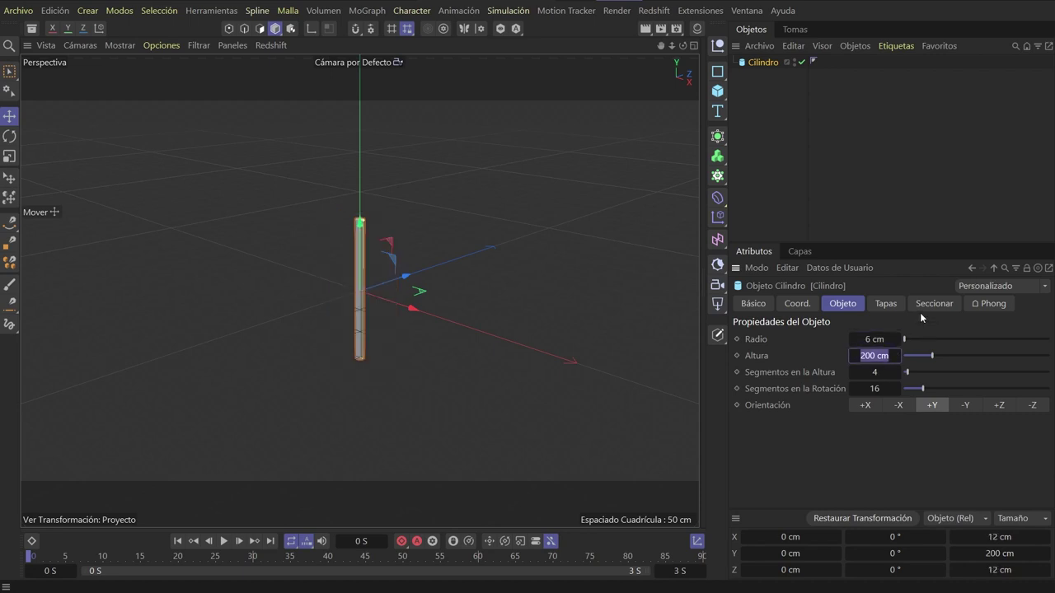
type("3")
key("Return")
left_click(874, 339)
type("6")
key("Tab")
type("1000")
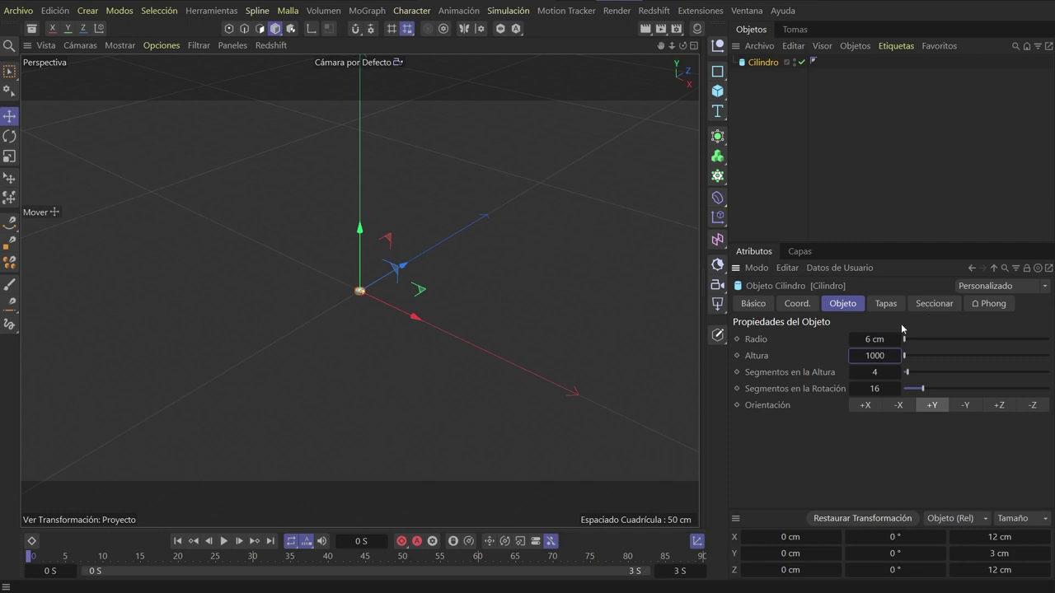
key("Return")
left_click(876, 355)
type("100")
key("Return")
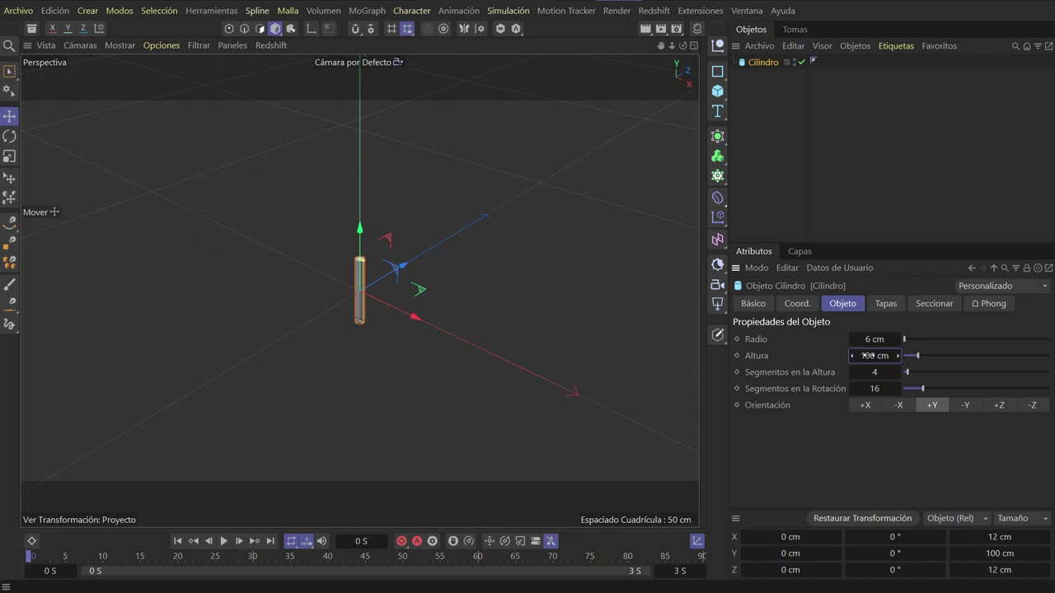
Switch the viewport display to Gouraud shading with lines
left_click(875, 372)
type("2")
key("Return")
scroll(504, 275, "up", 5)
scroll(504, 274, "up", 2)
left_click(120, 47)
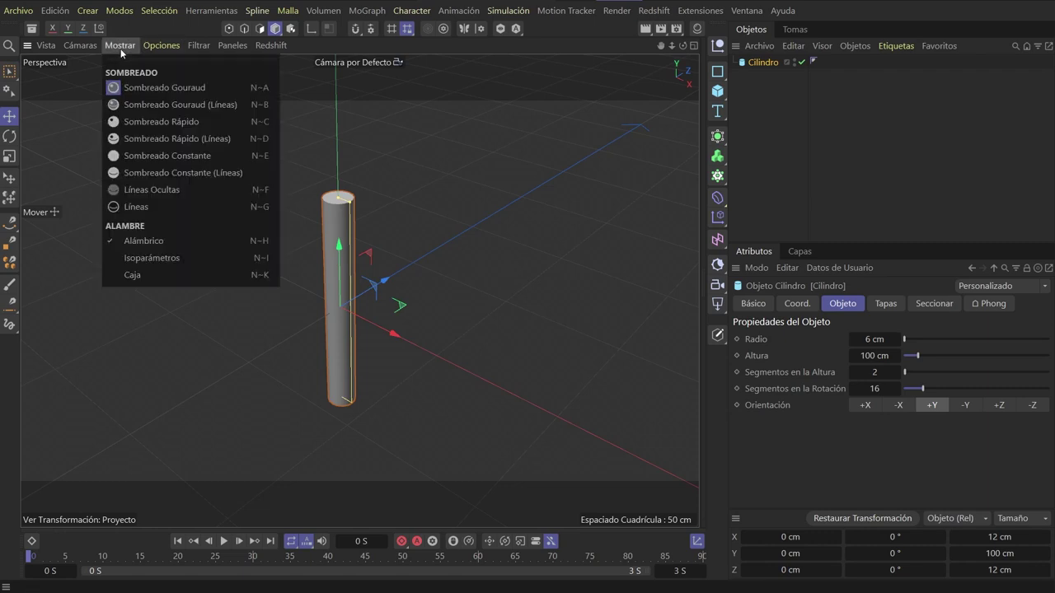
left_click(178, 105)
Set the cylinder to 1 height segment and 6 rotation segments
left_click(876, 373)
type("1")
key("Return")
key("Tab")
type("8")
key("Return")
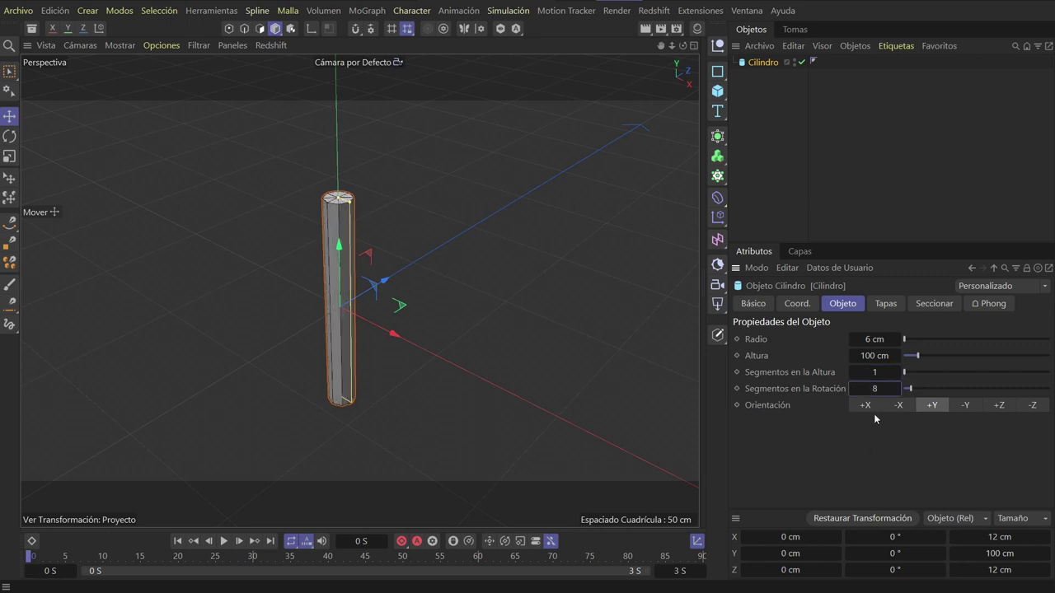
type("6")
key("Return")
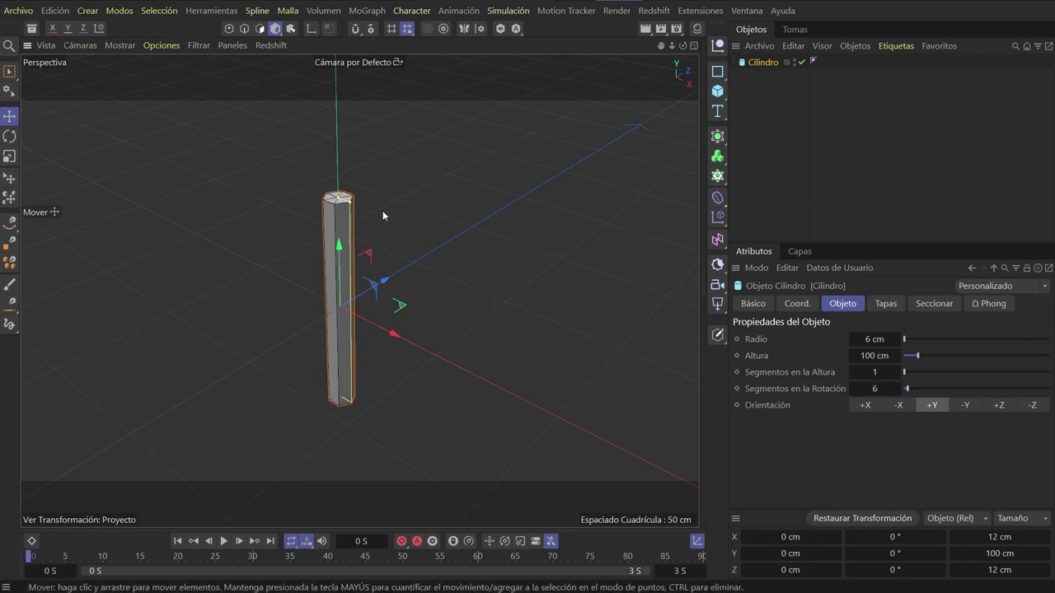
left_click_drag(382, 210, 387, 192, "alt")
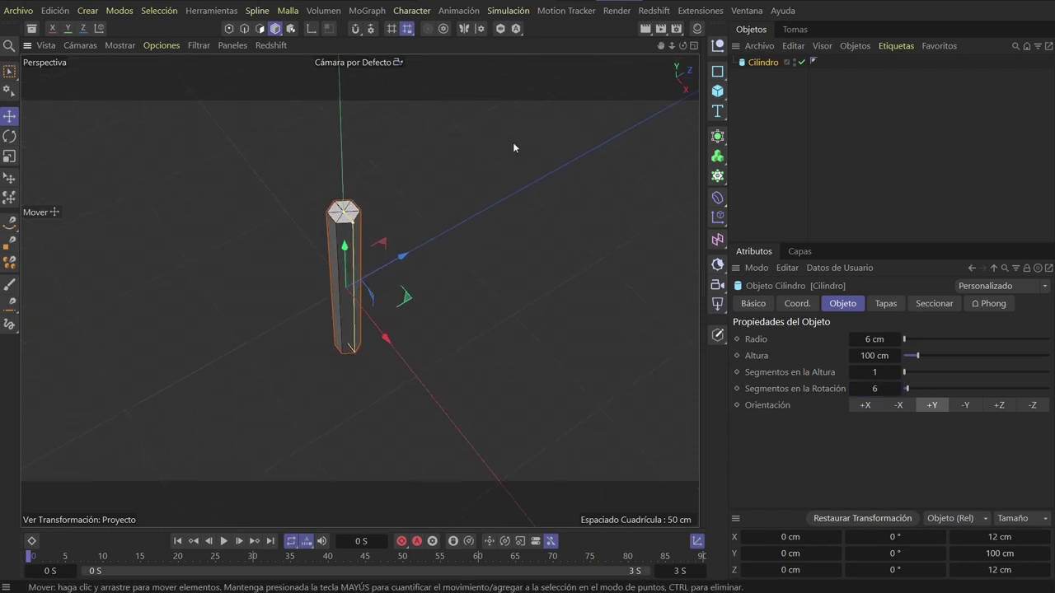
Add a Clonador containing the cylinder, in Panal (honeycomb) mode with Y (XZ) orientation
left_click(717, 175)
left_click(769, 193)
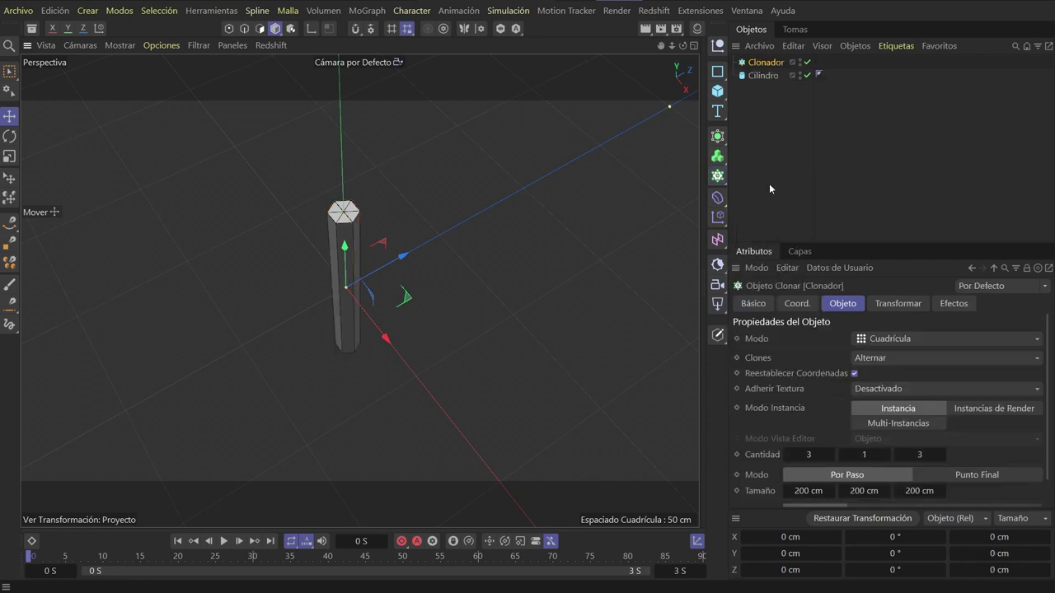
left_click_drag(760, 75, 767, 66)
left_click(765, 62)
left_click(894, 337)
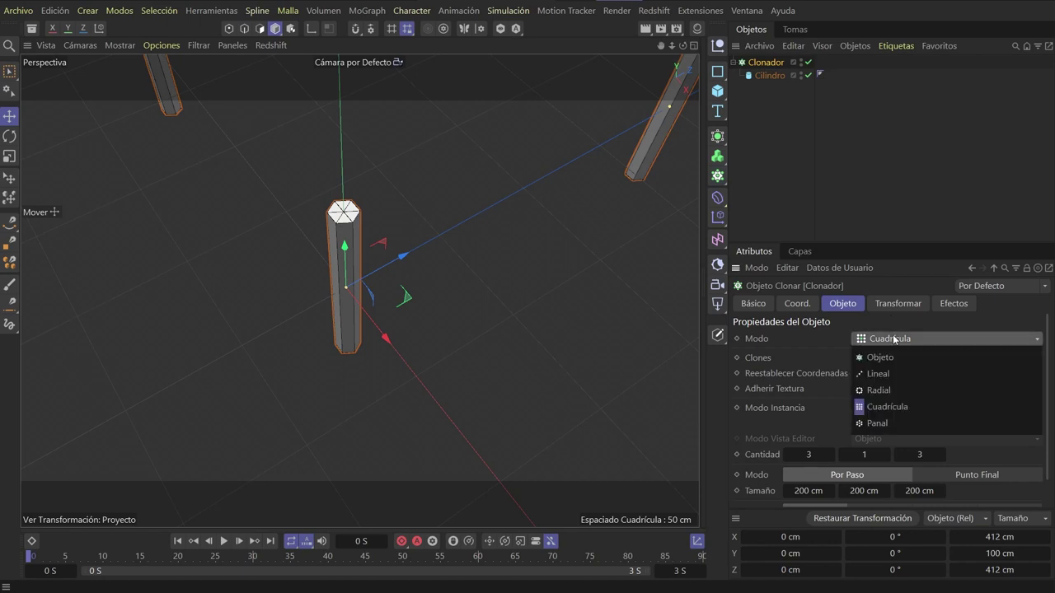
left_click(888, 424)
scroll(920, 443, "down", 1)
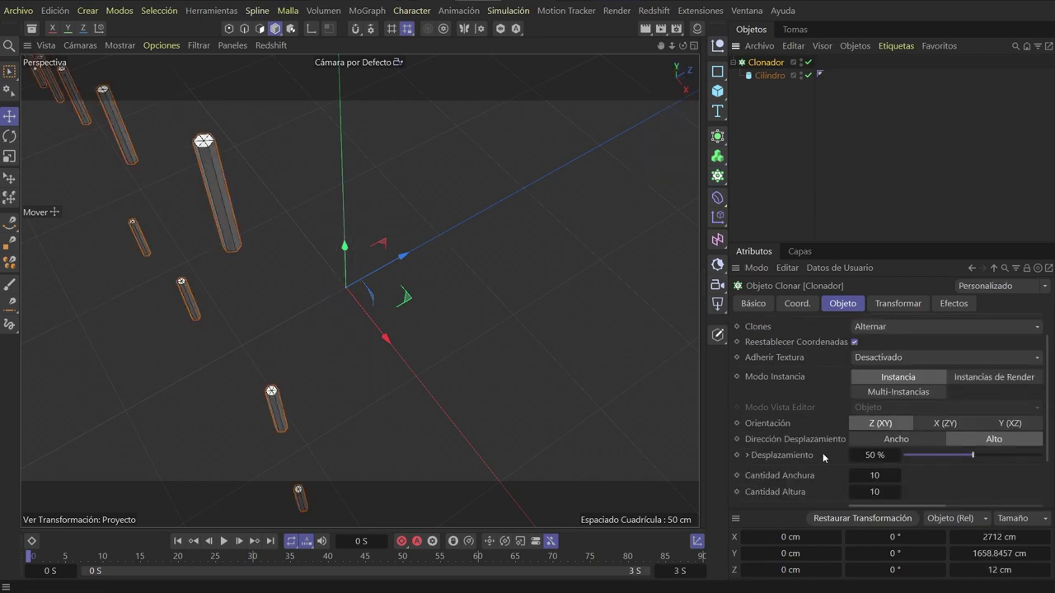
left_click(1010, 424)
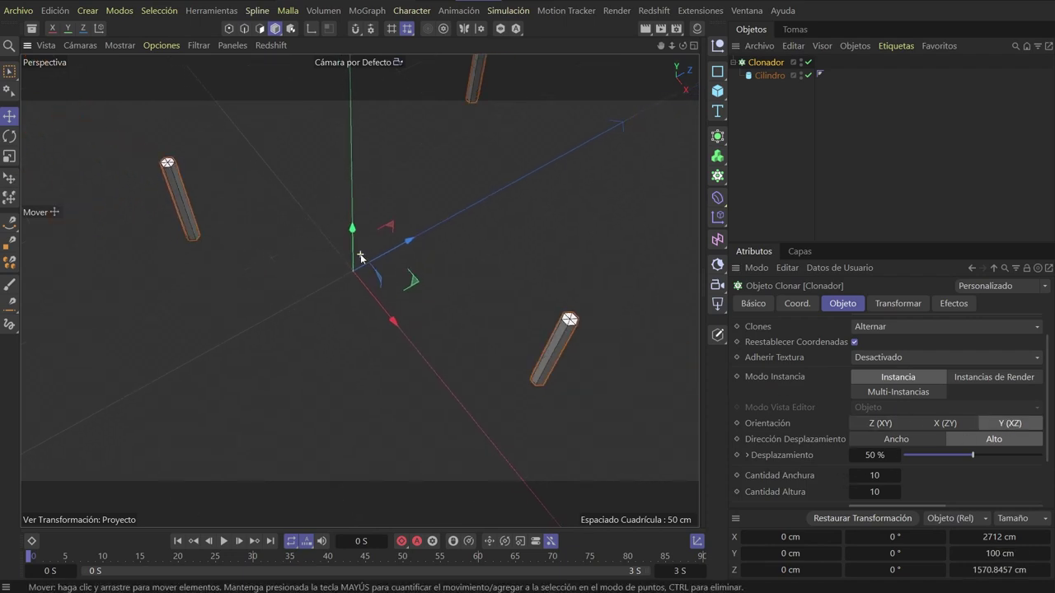
scroll(357, 258, "down", 3)
scroll(358, 258, "down", 2)
scroll(358, 258, "down", 2)
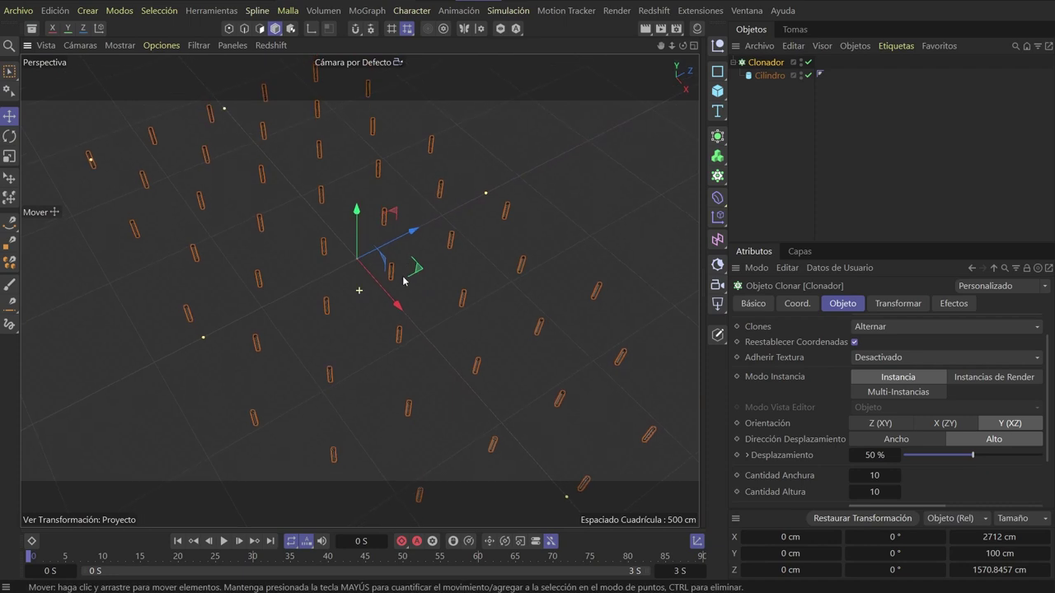
scroll(876, 411, "down", 2)
Set the honeycomb counts to 40 by 20 with sizes of 50 and 175 cm
left_click(876, 410)
type("4")
key("Tab")
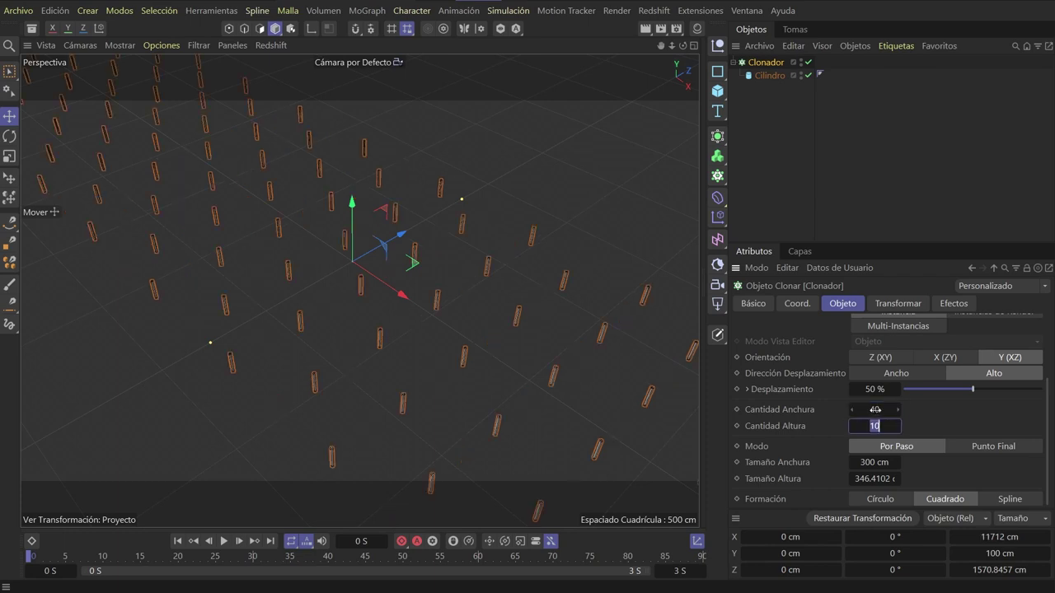
type("20")
key("Tab")
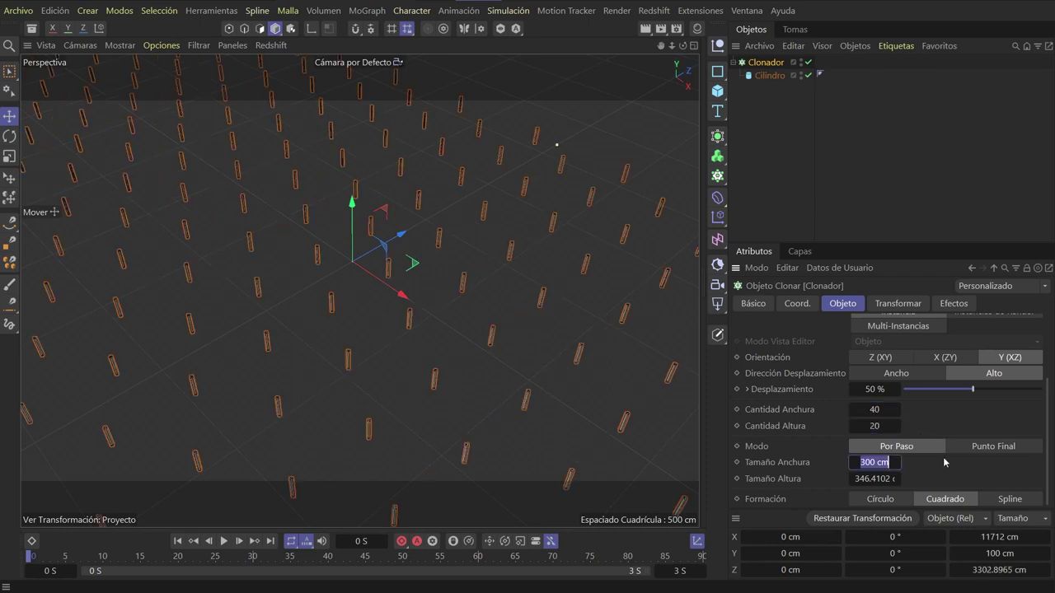
type("50")
key("Tab")
type("175")
key("Return")
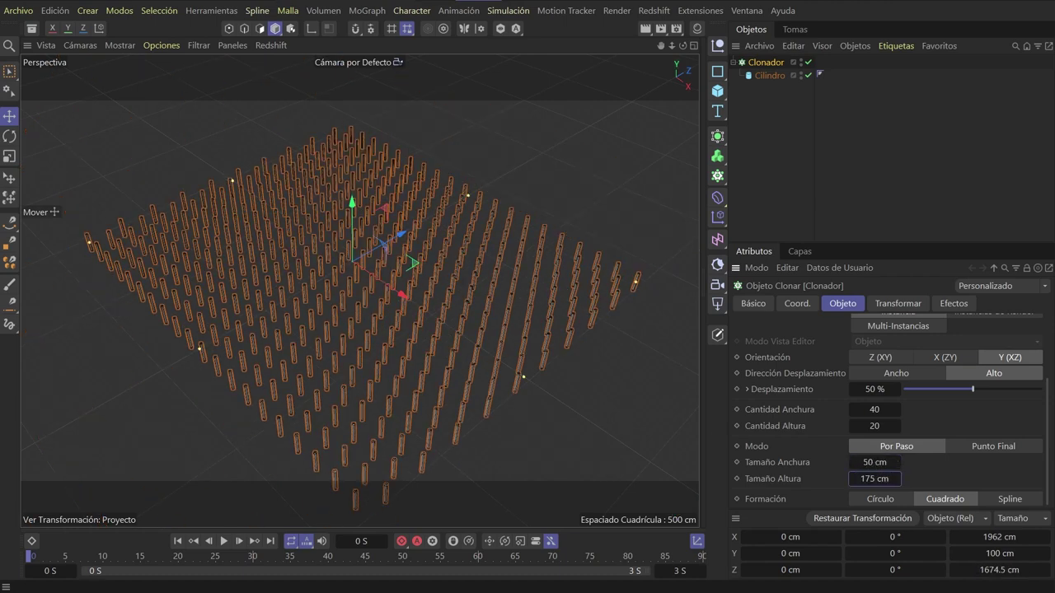
Enlarge the cloned cylinder to a 50 cm radius and 1000 cm height
left_click(769, 75)
double_click(875, 339)
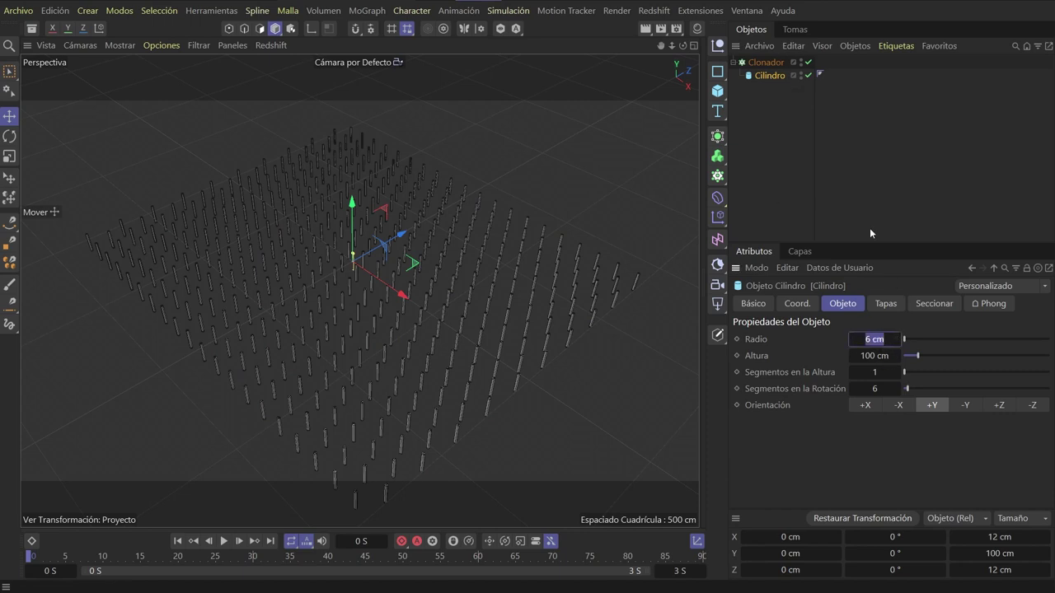
type("50")
key("Tab")
type("1000")
key("Return")
scroll(338, 337, "down", 3)
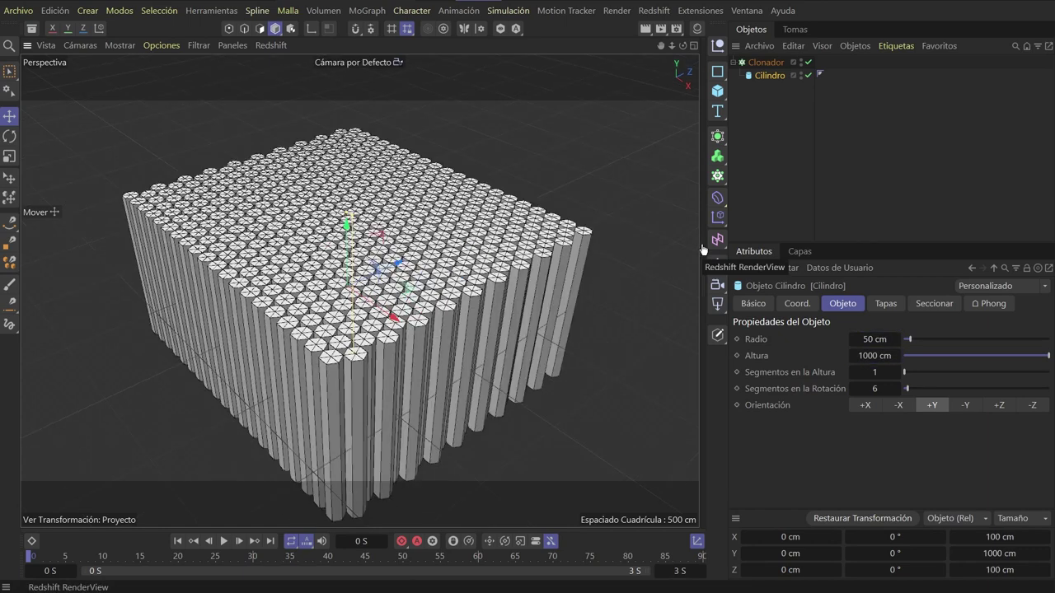
Attach a Plano effector to the Clonador and raise its P.Y offset to 300 cm
left_click(768, 63)
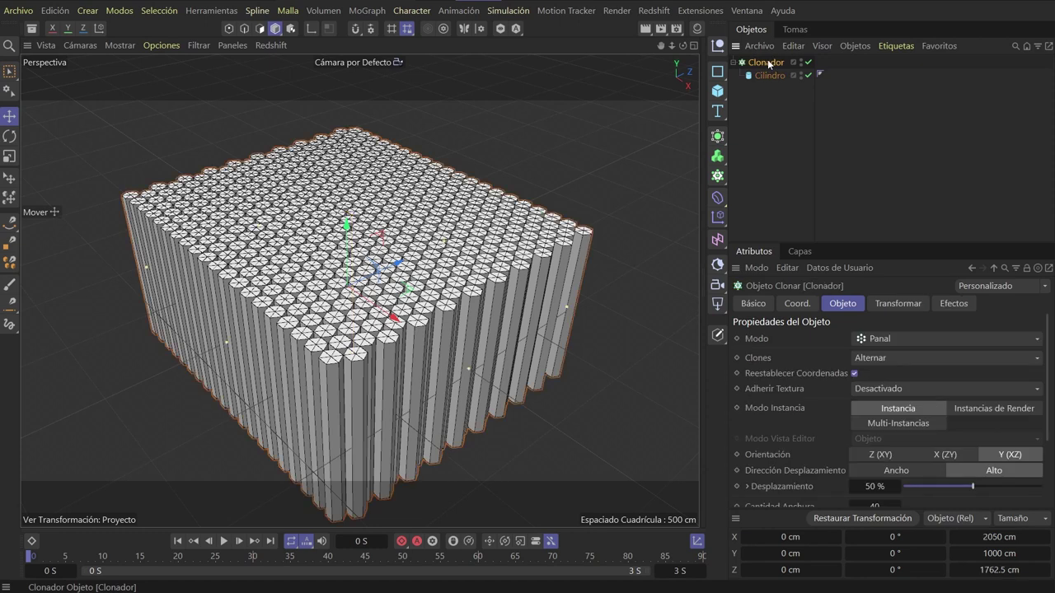
left_click(717, 219)
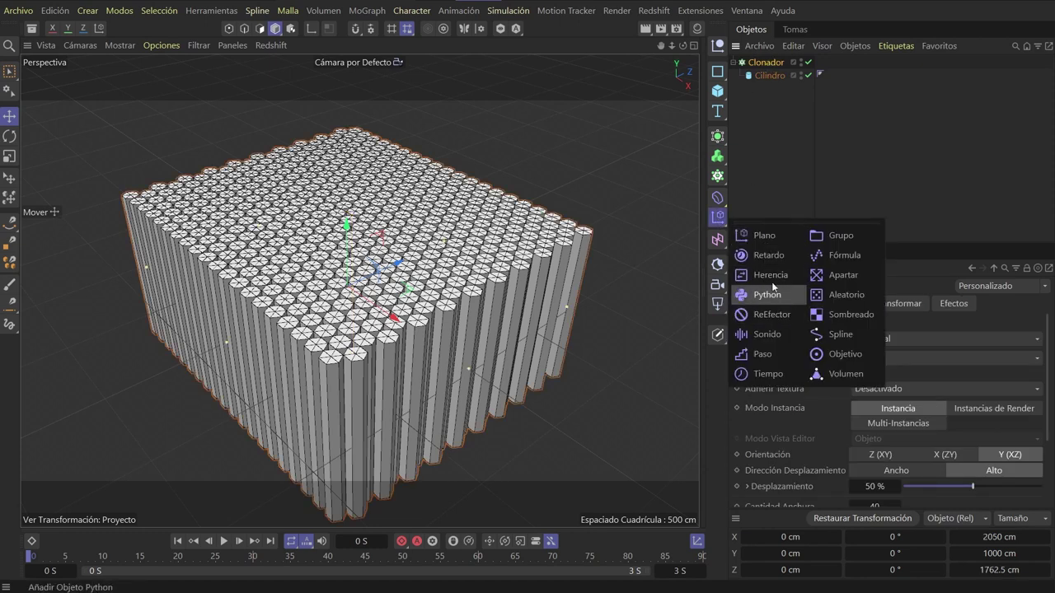
left_click(779, 239)
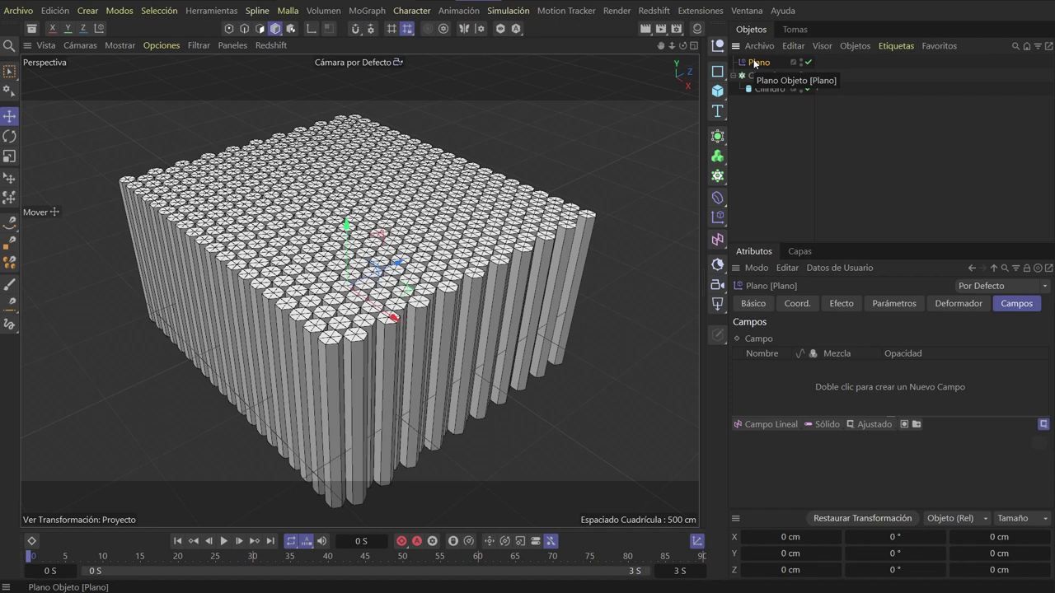
left_click(839, 304)
left_click(894, 304)
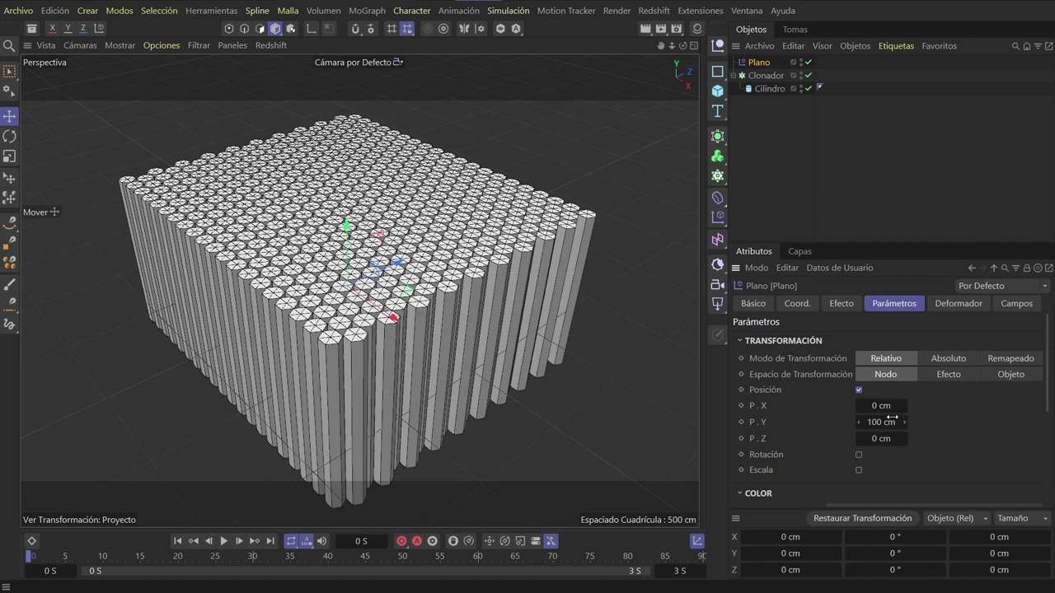
left_click_drag(880, 422, 876, 406)
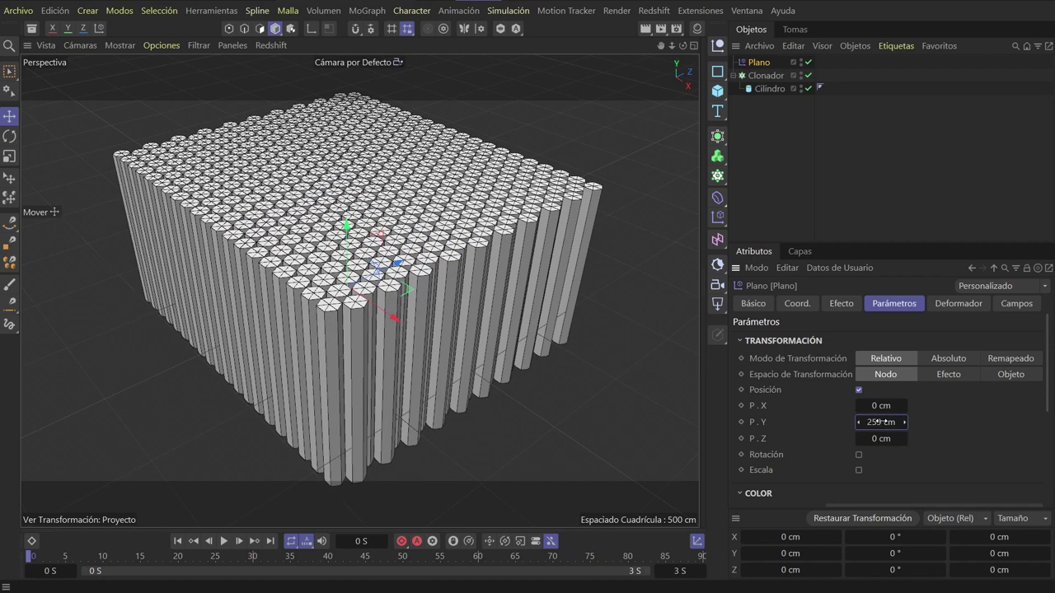
type("300")
key("Return")
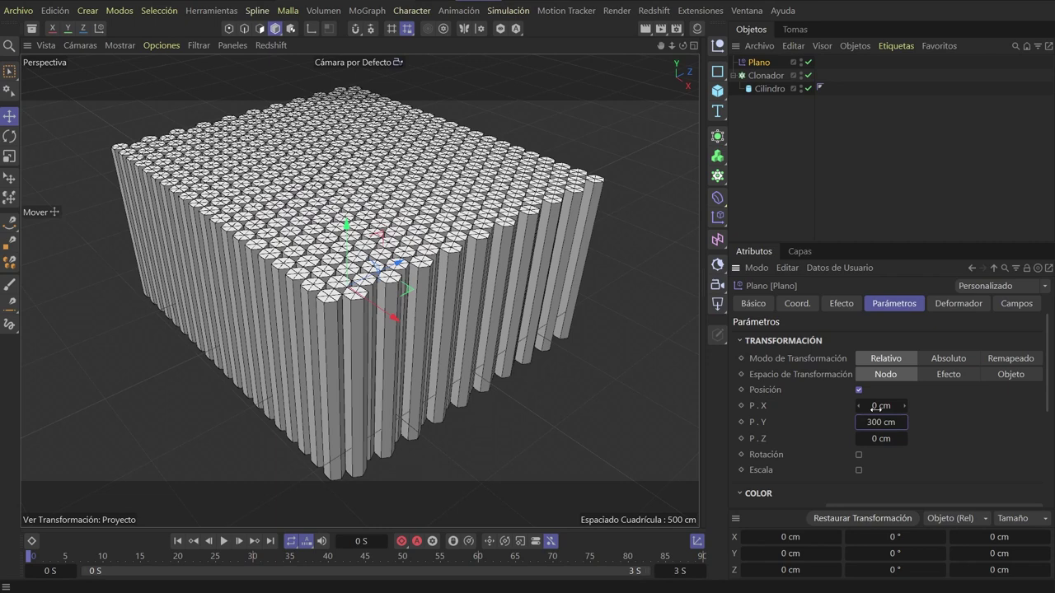
mouse_move(424, 223)
left_mouse_down("alt")
mouse_move(428, 245)
mouse_move(467, 262)
left_mouse_up("alt")
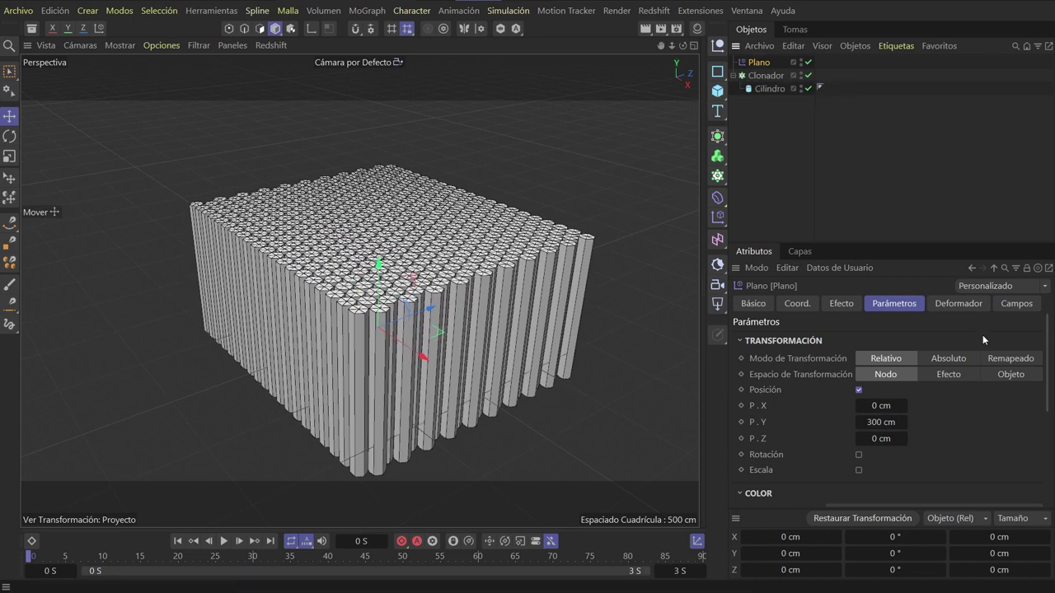
left_click(1018, 304)
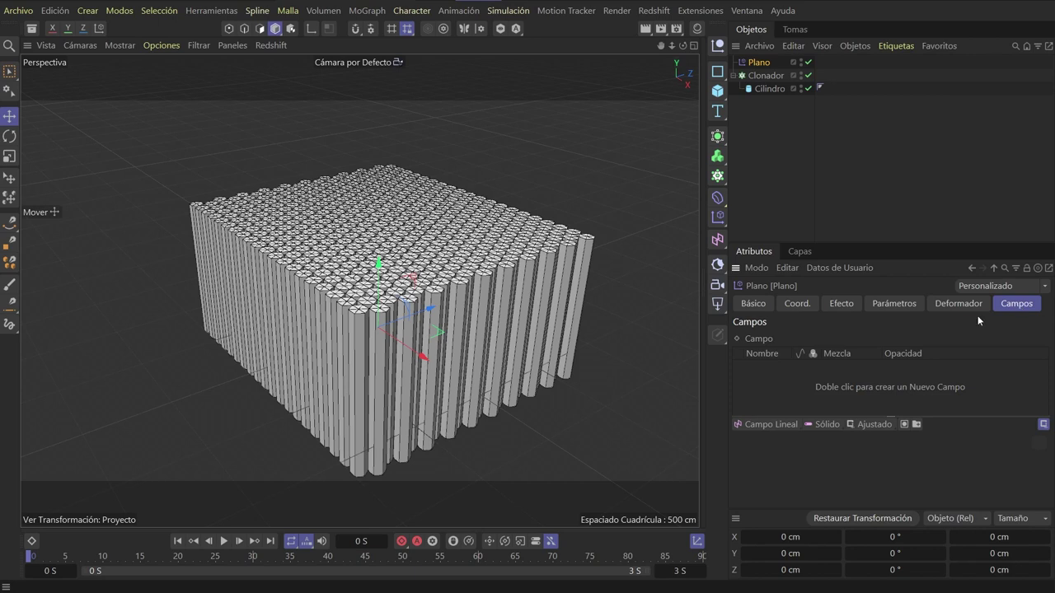
Add a Campo Esférico to the effector, enlarged and placed within the clone block
mouse_move(780, 423)
left_mouse_down()
mouse_move(780, 519)
mouse_move(800, 492)
left_mouse_up()
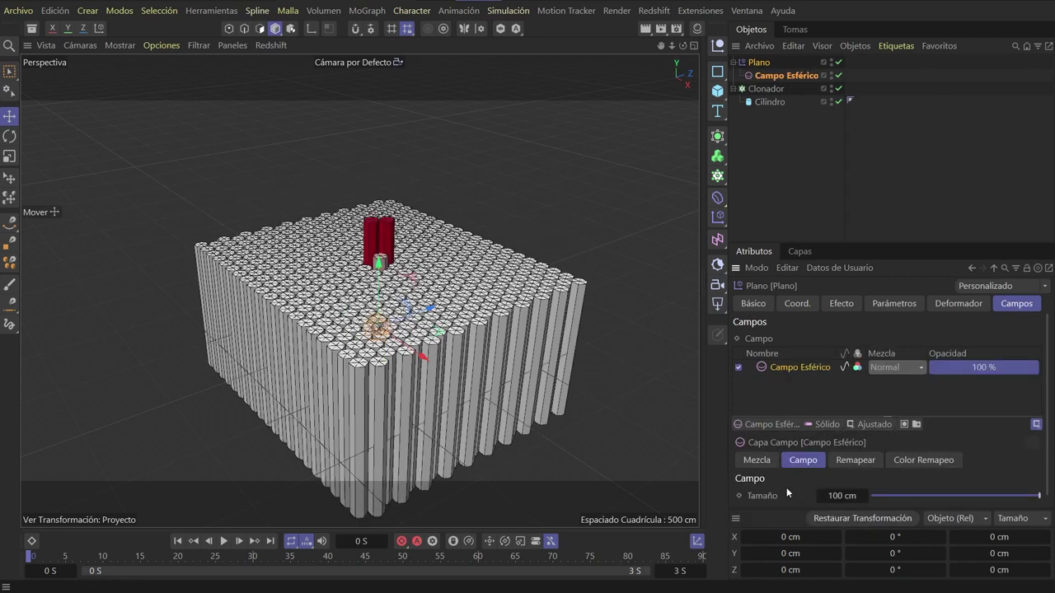
left_click(783, 76)
left_click_drag(379, 264, 379, 191)
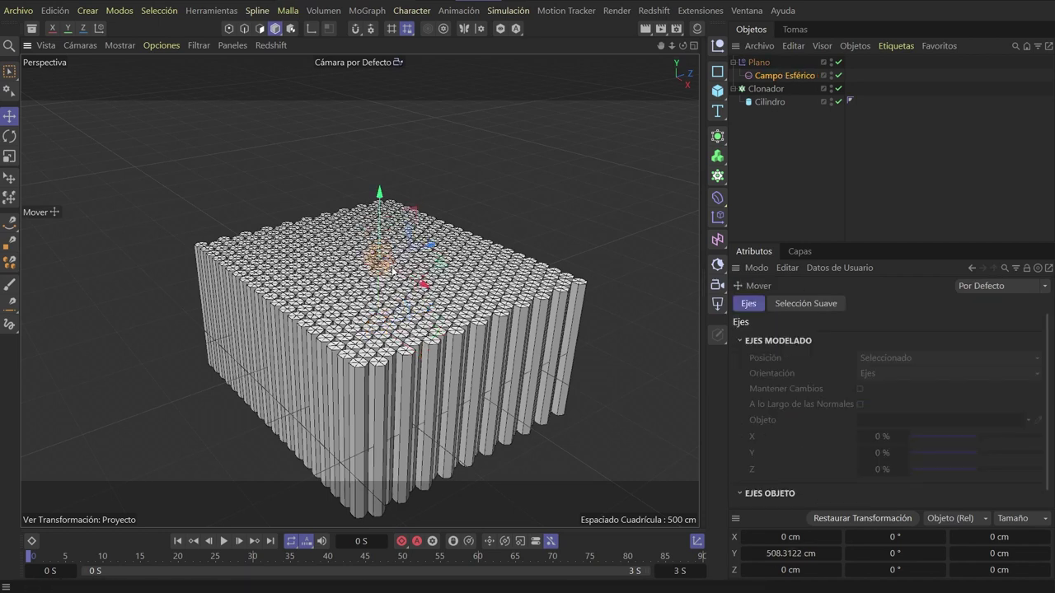
key("t")
left_click_drag(382, 292, 676, 172)
key("e")
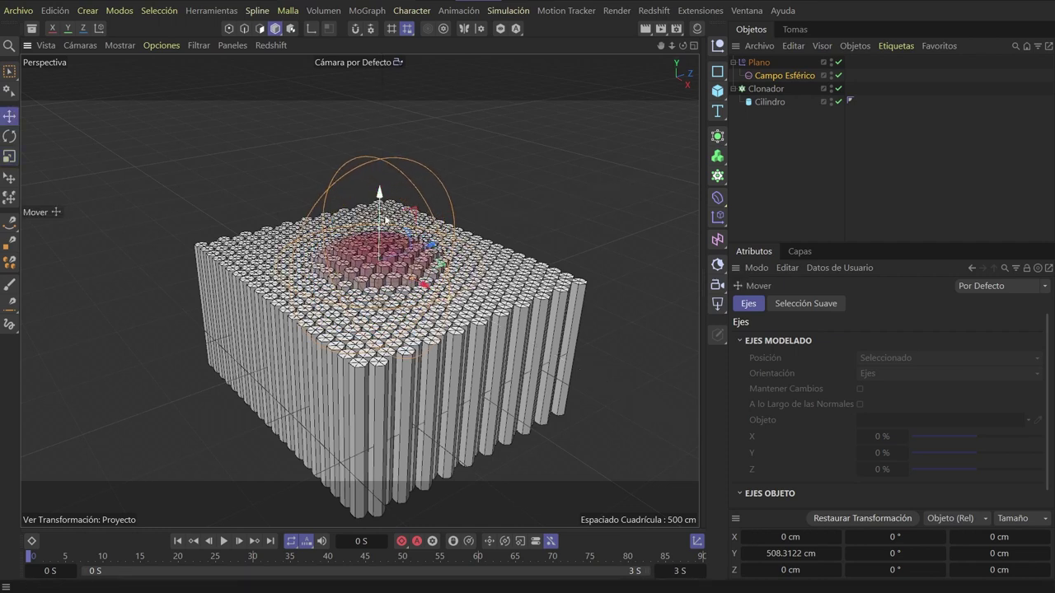
mouse_move(447, 257)
left_mouse_down("alt")
mouse_move(428, 262)
mouse_move(437, 276)
left_mouse_up("alt")
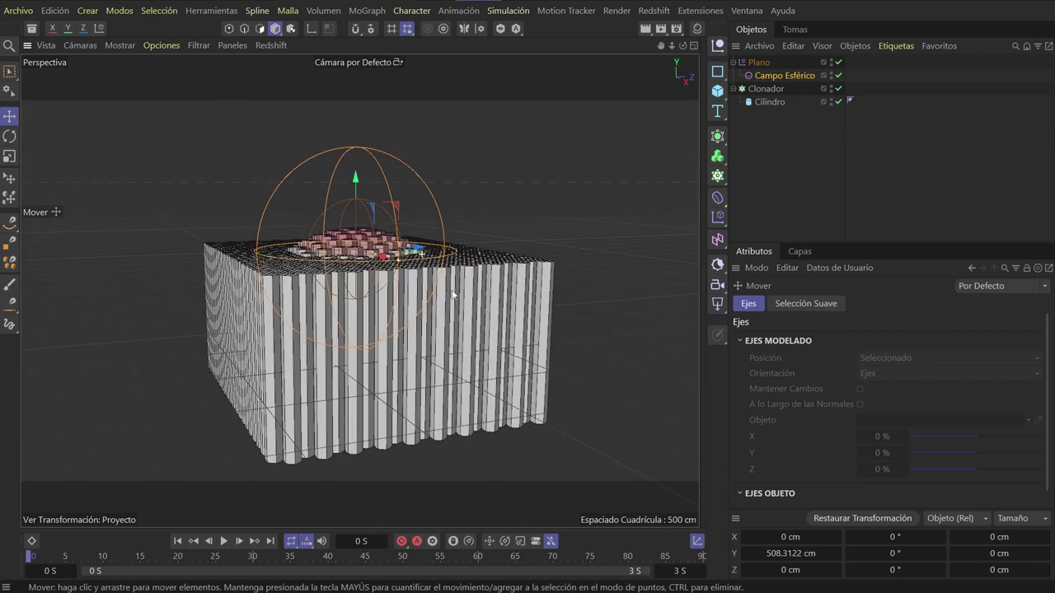
key("F3")
scroll(426, 292, "down", 3)
scroll(427, 293, "down", 3)
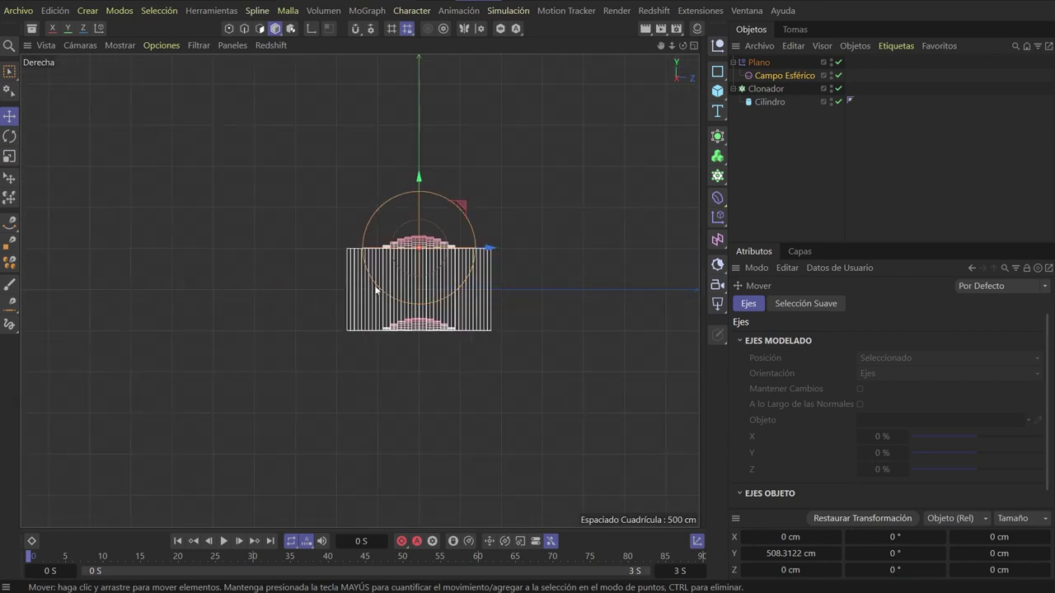
left_click_drag(419, 176, 418, 221)
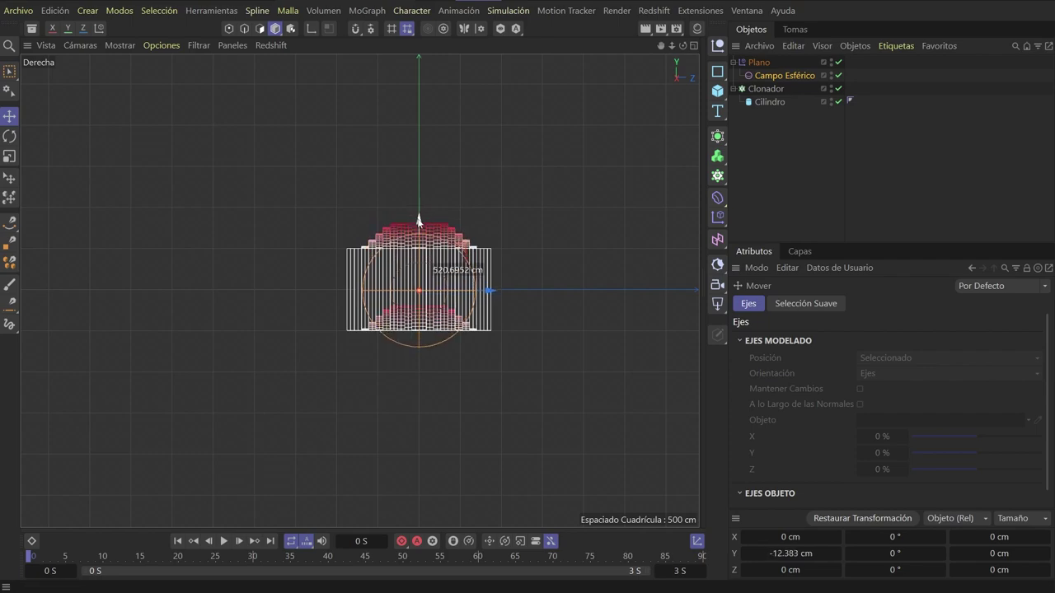
key("F1")
mouse_move(456, 332)
left_mouse_down("alt")
mouse_move(416, 378)
mouse_move(456, 350)
mouse_move(447, 266)
mouse_move(474, 257)
left_mouse_up("alt")
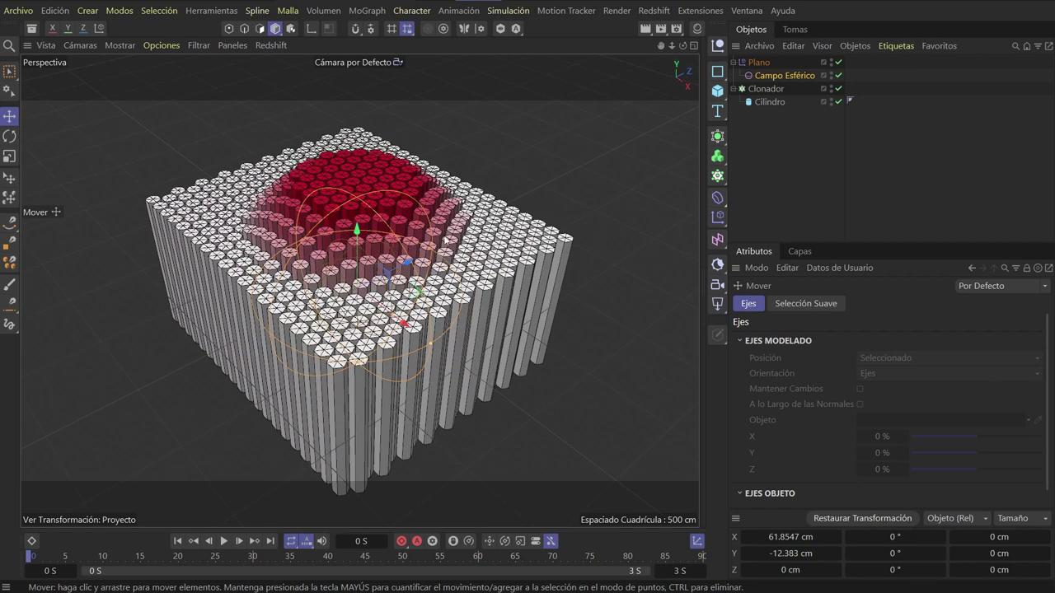
Set the spherical field's Modo Contorno to Curva
left_click(768, 76)
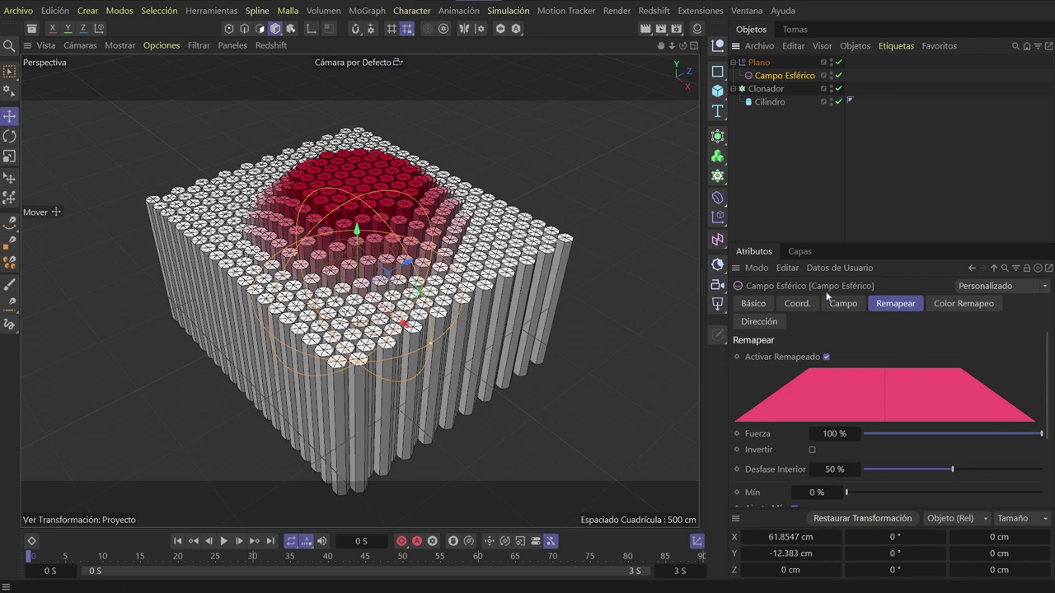
left_click(848, 304)
left_click(896, 304)
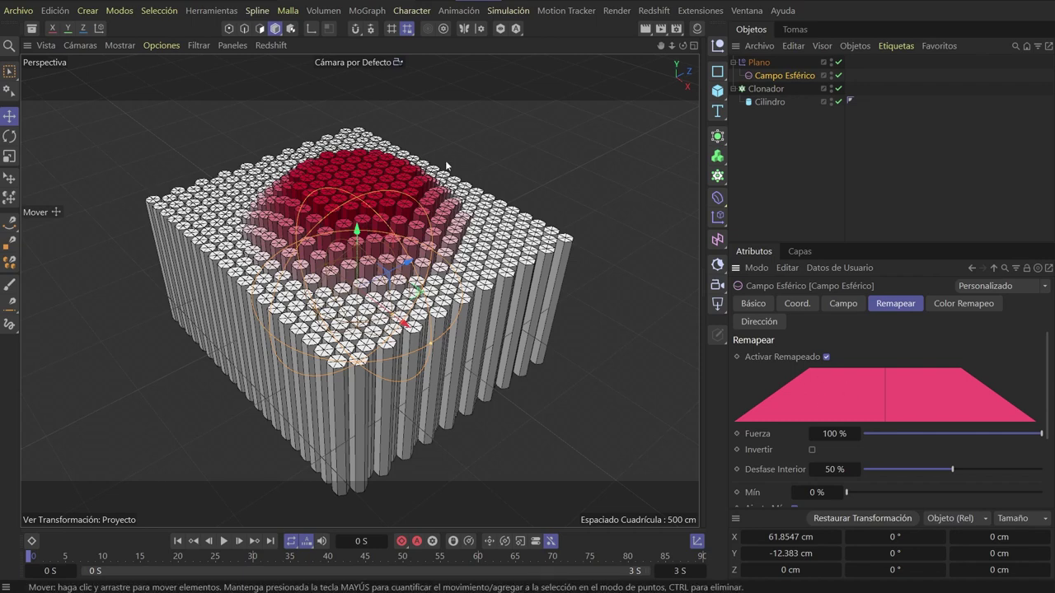
left_click_drag(420, 162, 355, 152, "alt")
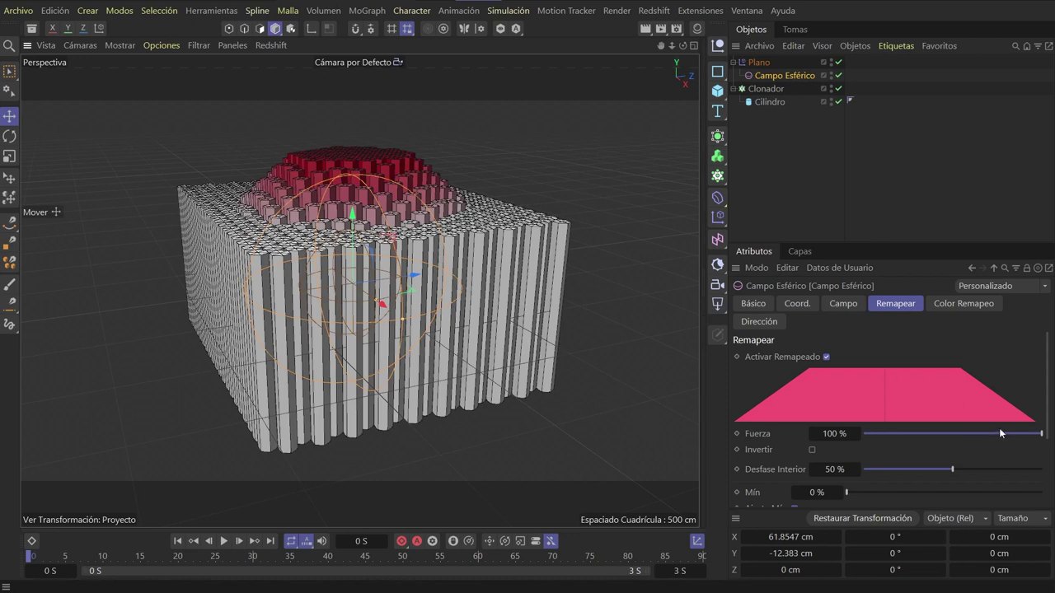
left_click_drag(412, 284, 356, 283, "alt")
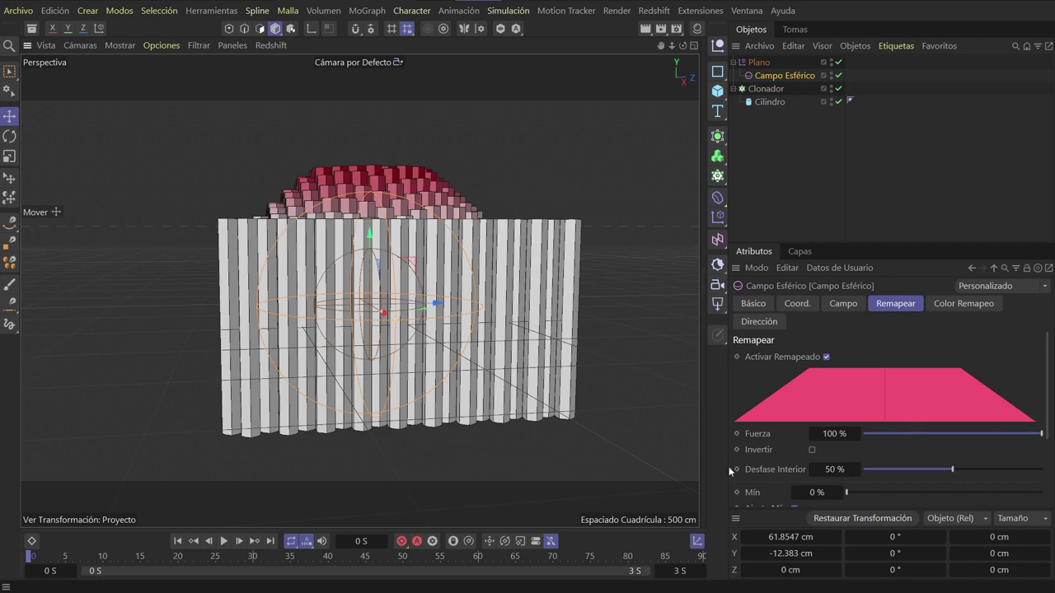
scroll(761, 453, "down", 3)
scroll(762, 452, "down", 2)
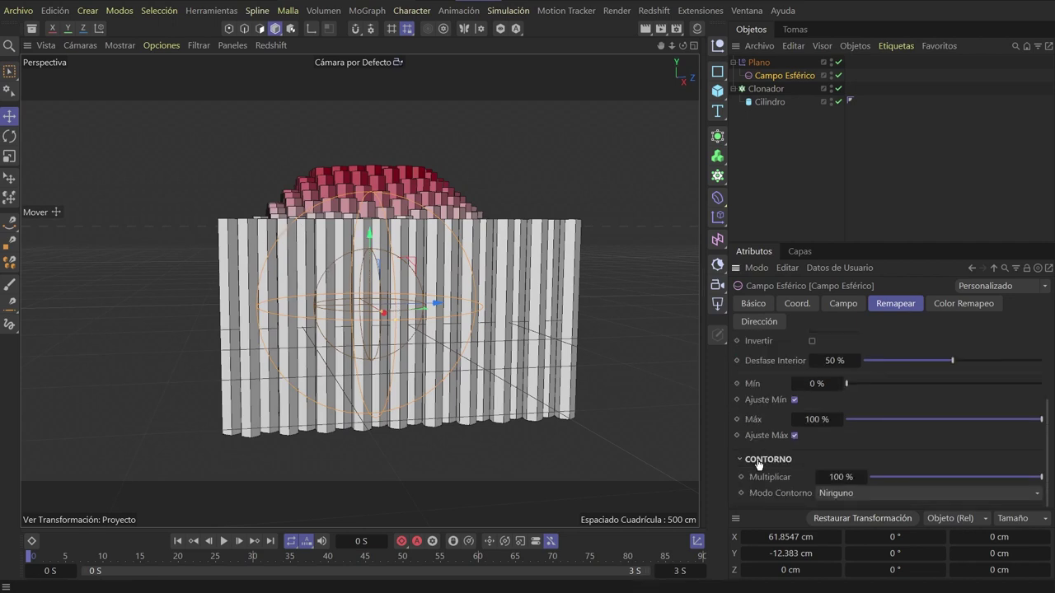
scroll(770, 486, "up", 5)
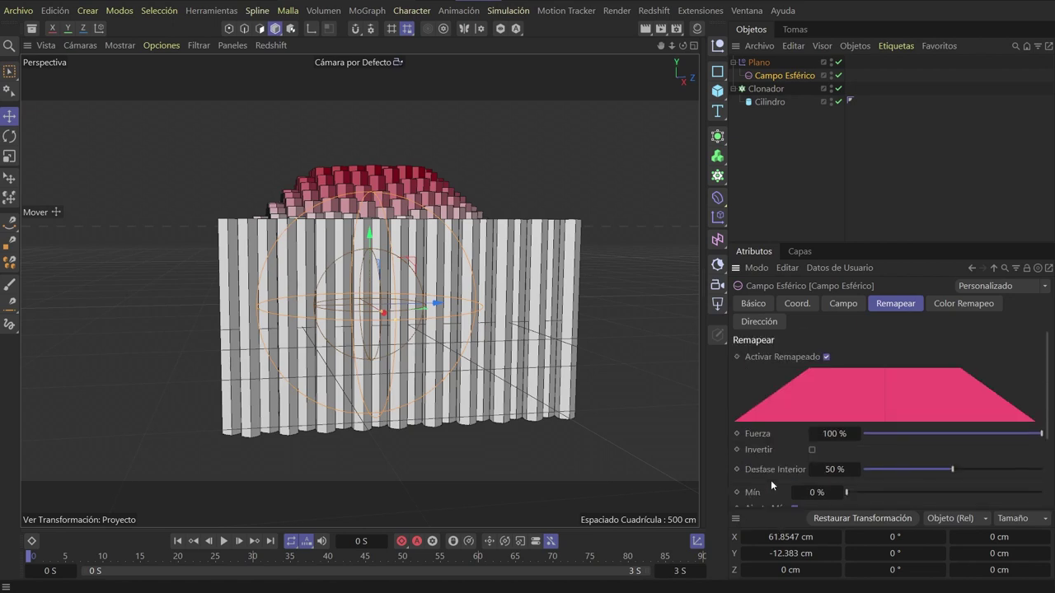
scroll(771, 479, "down", 3)
left_click(834, 486)
left_click(859, 577)
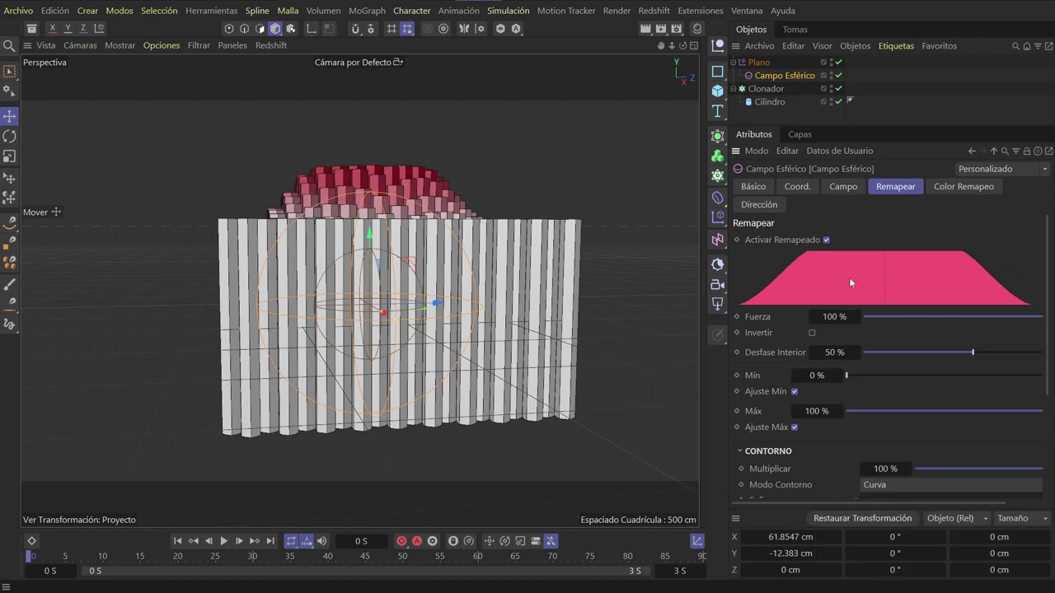
Drag the falloff curve's end tangent left and set Desfase Interior to 0%
scroll(817, 443, "down", 3)
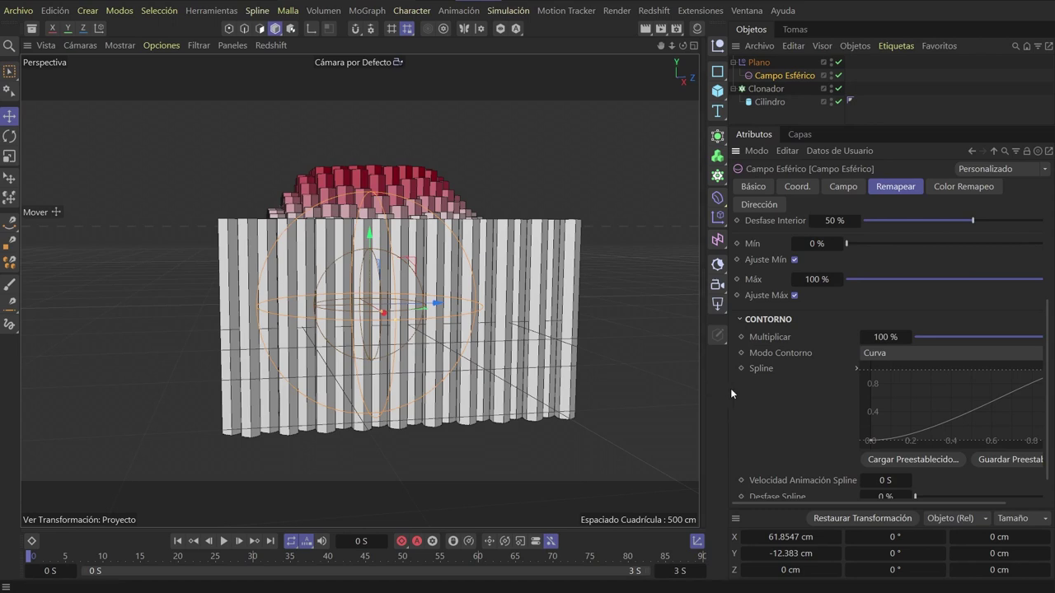
left_click_drag(730, 388, 648, 371)
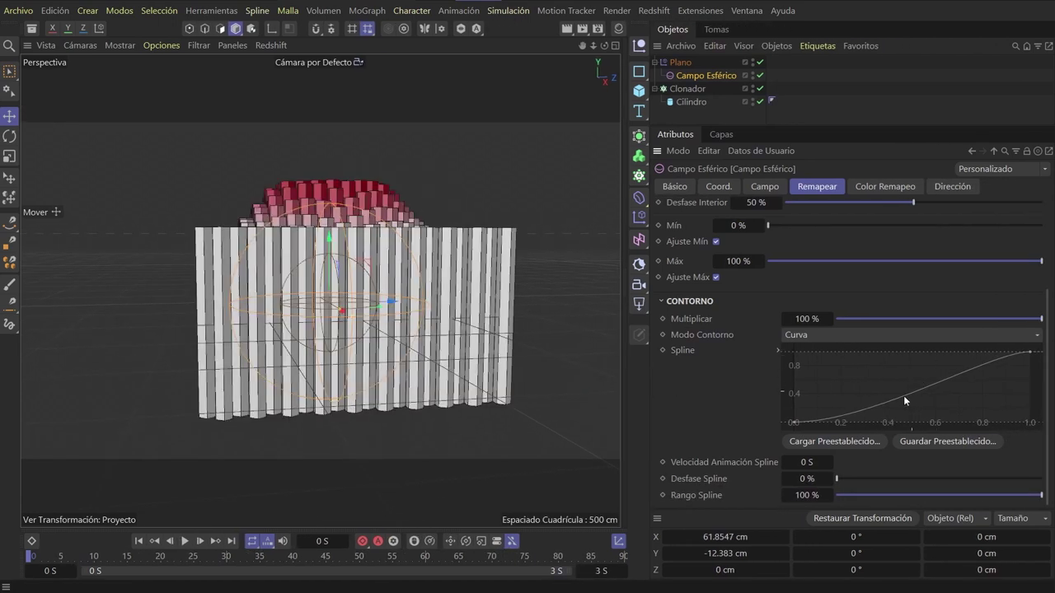
left_click(1030, 352)
left_click_drag(990, 351, 962, 350)
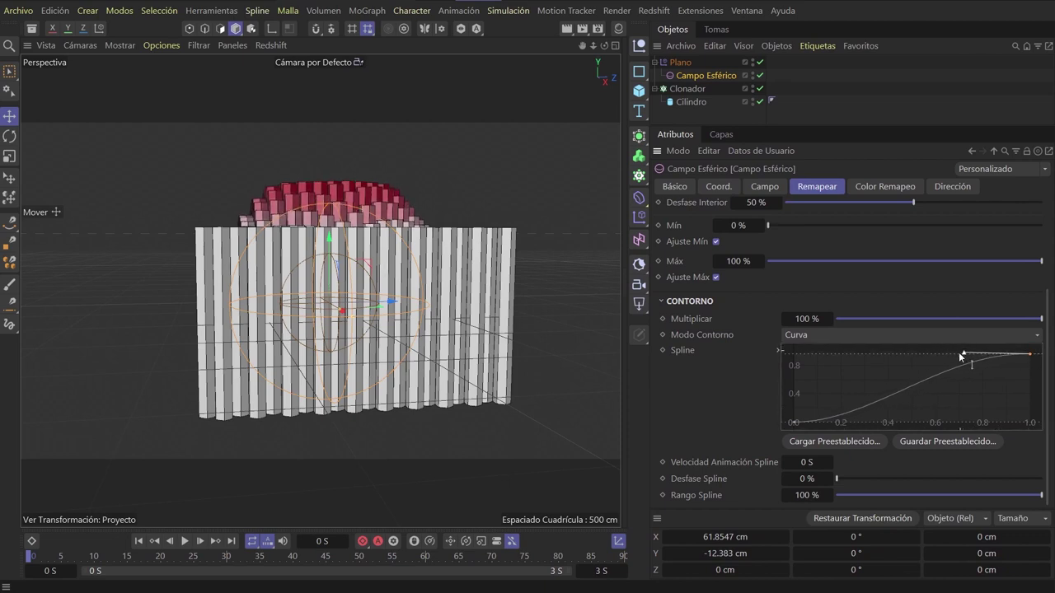
left_click_drag(967, 351, 947, 353)
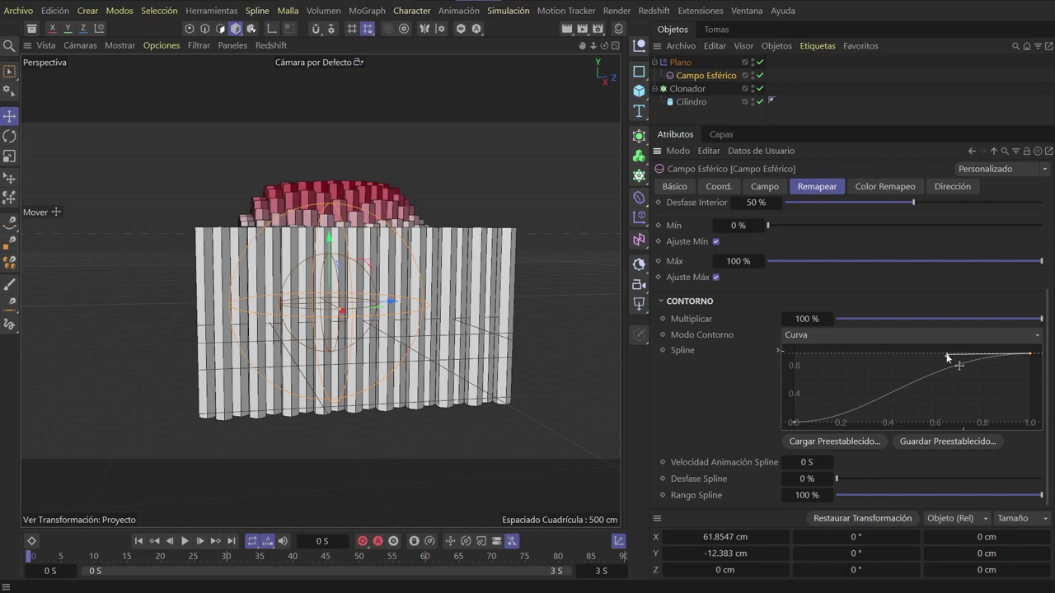
scroll(399, 242, "up", 2)
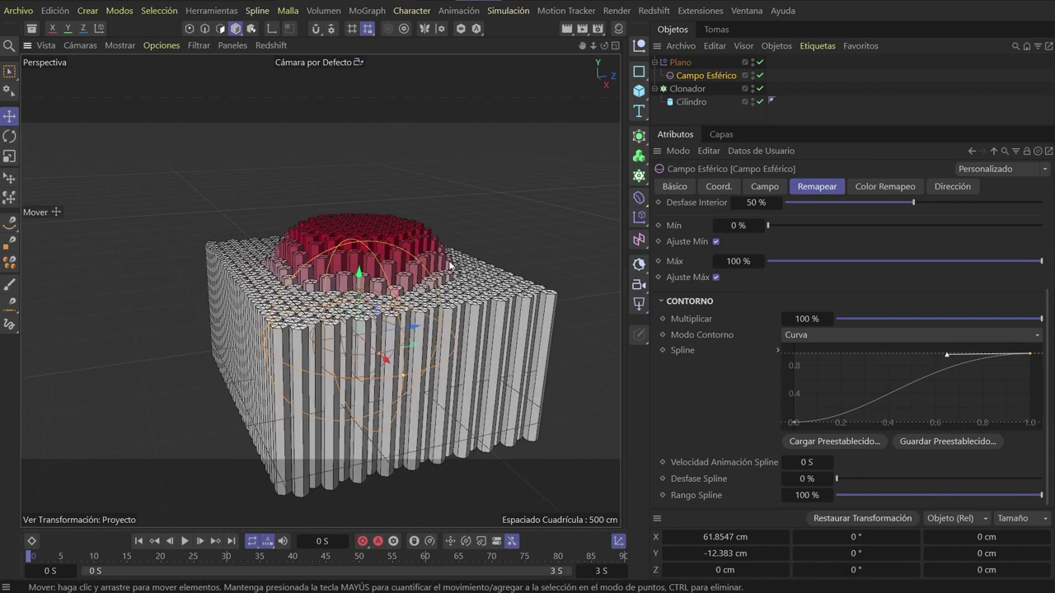
scroll(755, 334, "up", 4)
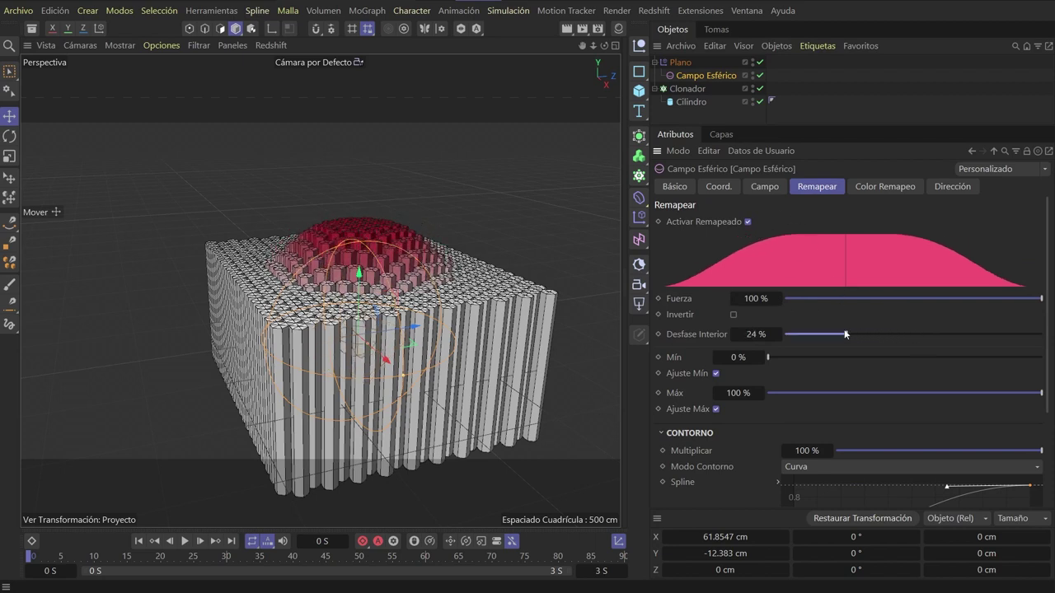
left_click_drag(913, 334, 782, 331)
left_click_drag(334, 218, 355, 231, "alt")
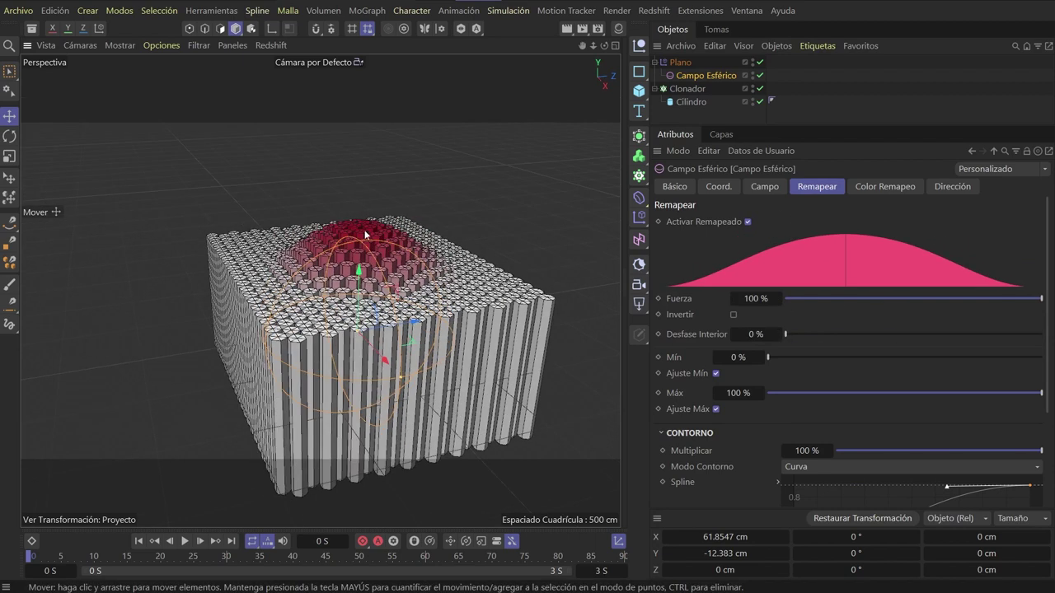
Set the Plano effector's P.Y offset to -428 cm
left_click(687, 62)
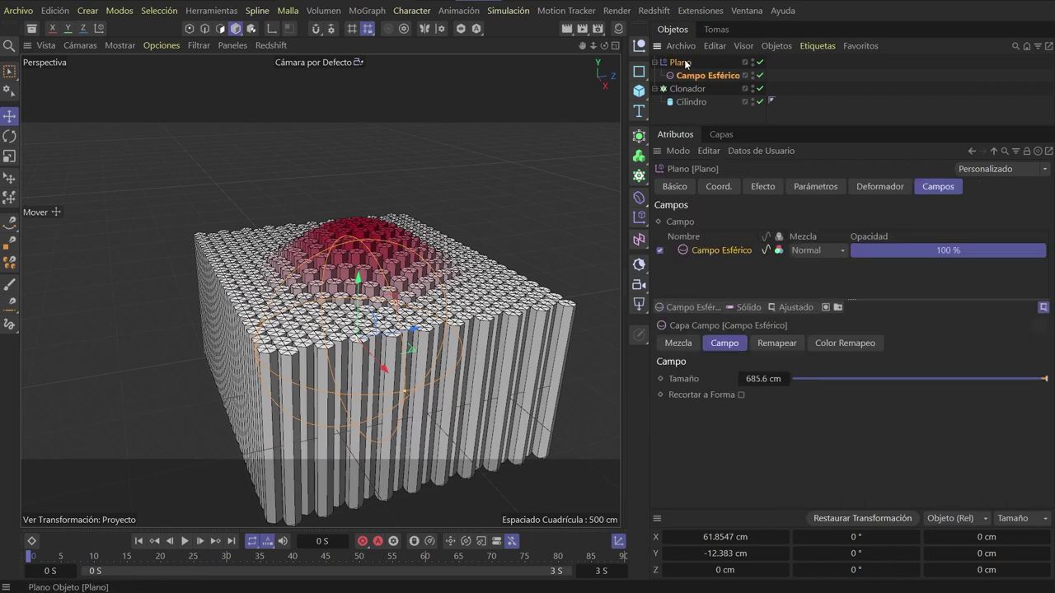
left_click(766, 187)
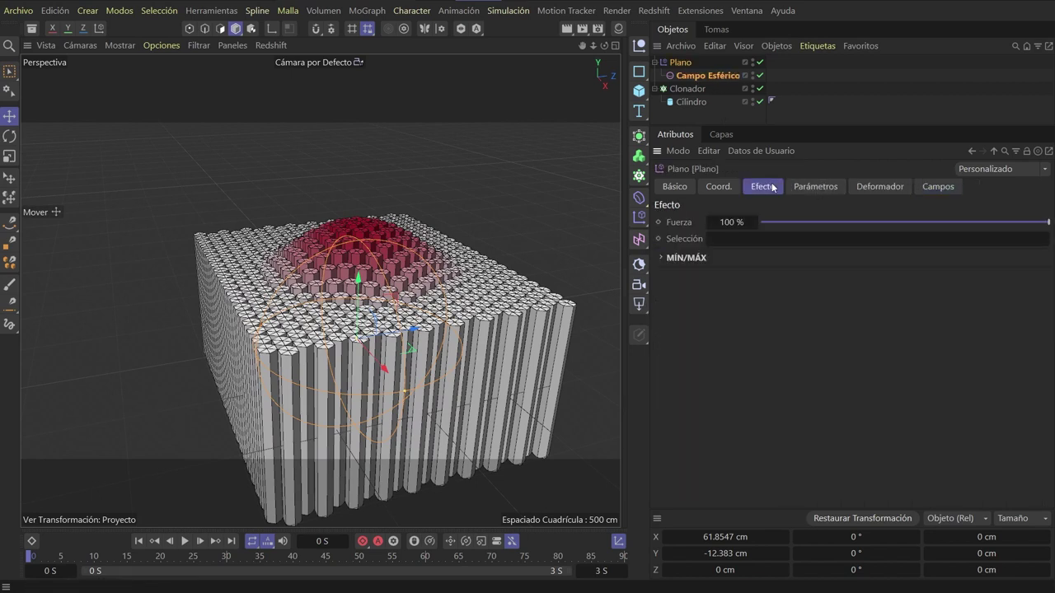
left_click(831, 187)
left_click_drag(798, 305, 774, 305)
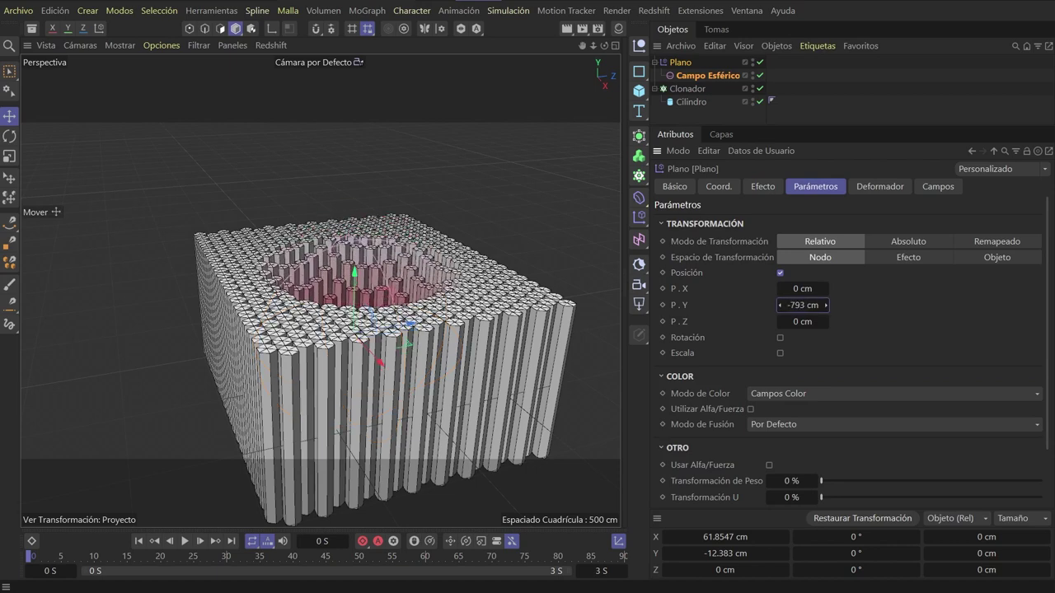
left_click_drag(791, 304, 787, 305)
mouse_move(334, 211)
left_mouse_down("alt")
mouse_move(370, 198)
mouse_move(375, 220)
mouse_move(528, 140)
left_mouse_up("alt")
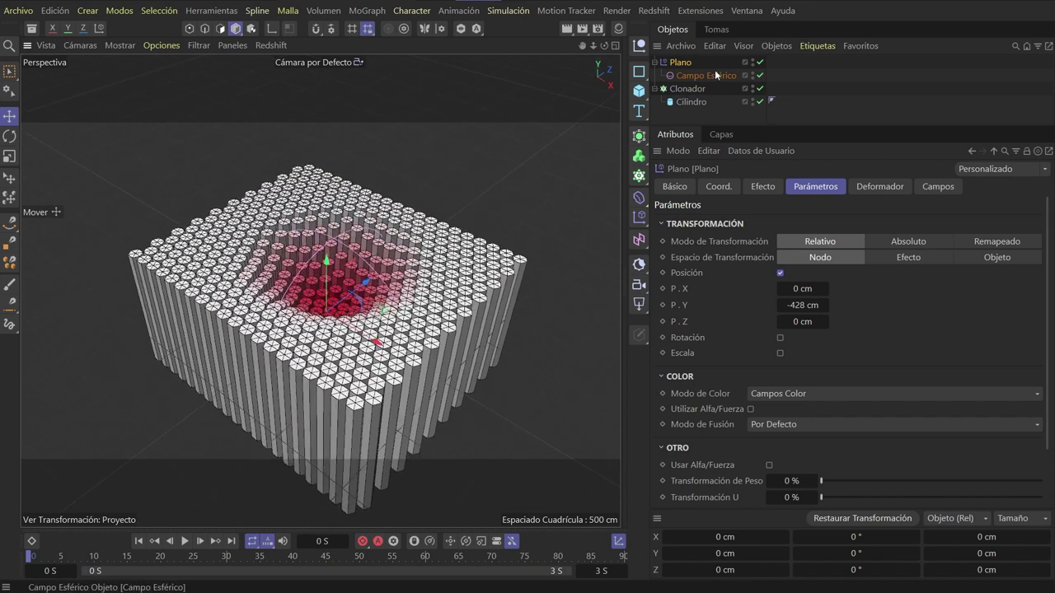
Move the Campo Esférico off the left side of the clone block
left_click(715, 75)
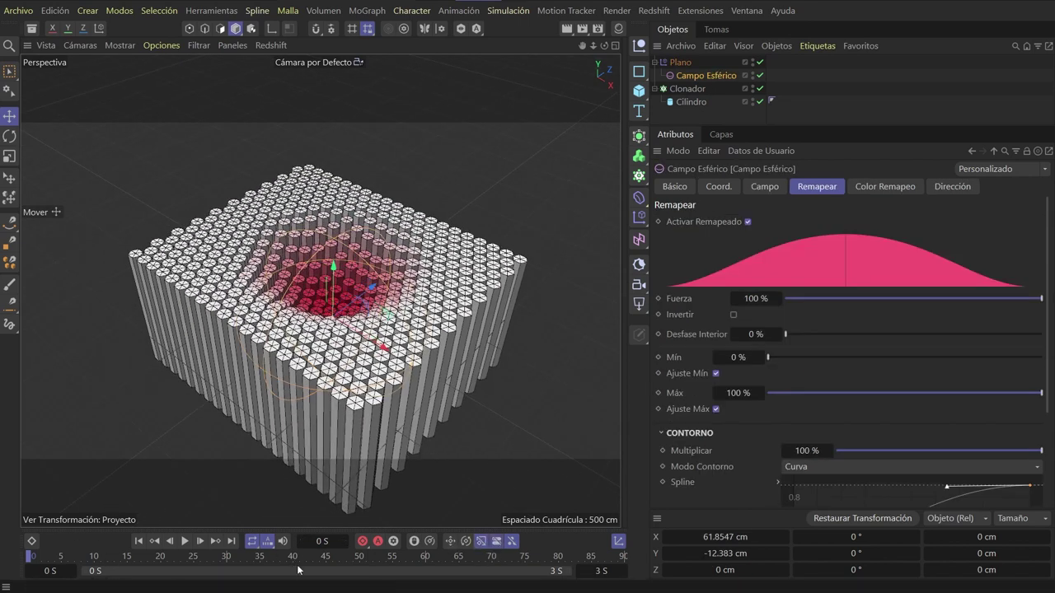
key("e")
mouse_move(334, 292)
left_mouse_down()
mouse_move(182, 226)
mouse_move(220, 249)
left_mouse_up()
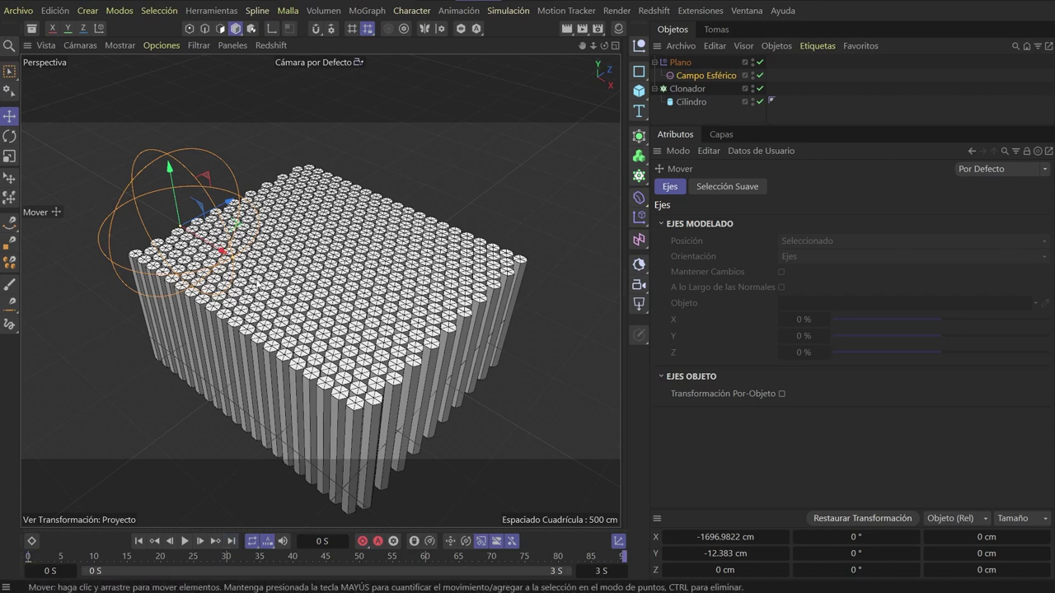
Move the spherical field past the block's lower right, then preview the sweep from frame 0
left_click_drag(225, 255, 593, 418)
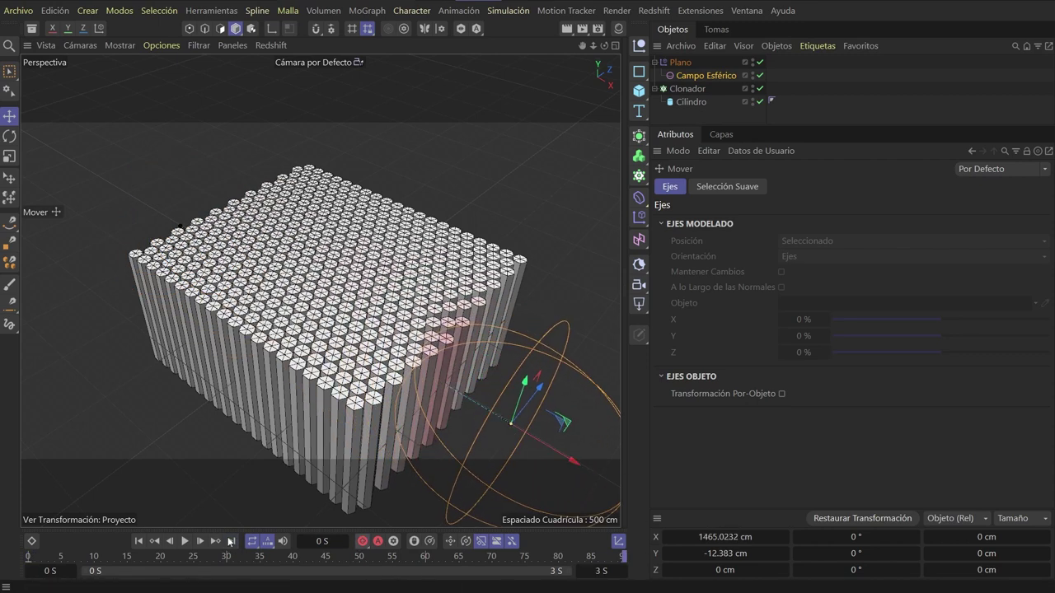
left_click(137, 540)
left_click(185, 541)
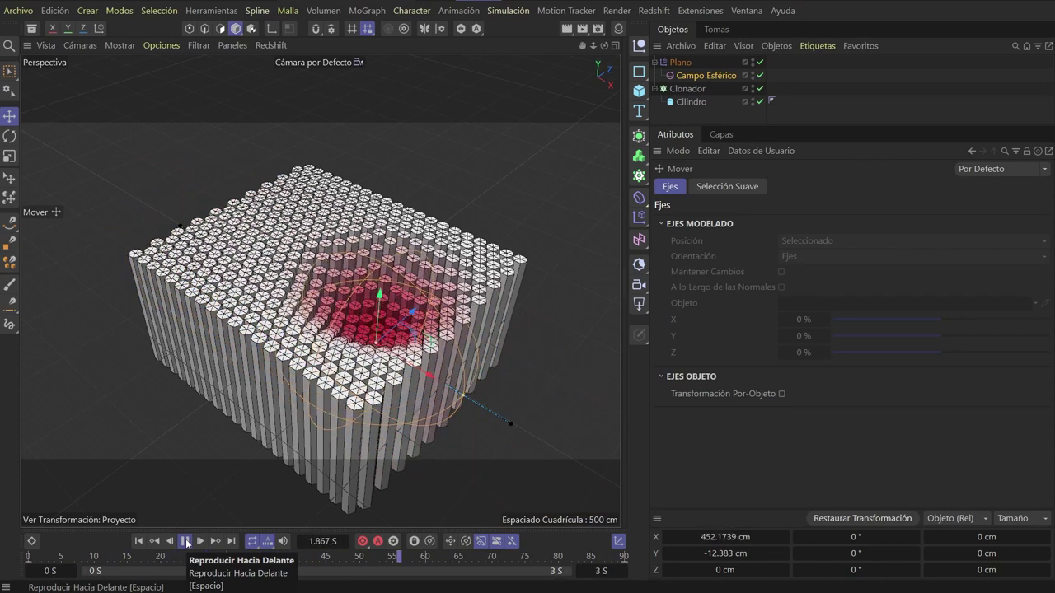
left_click(186, 542)
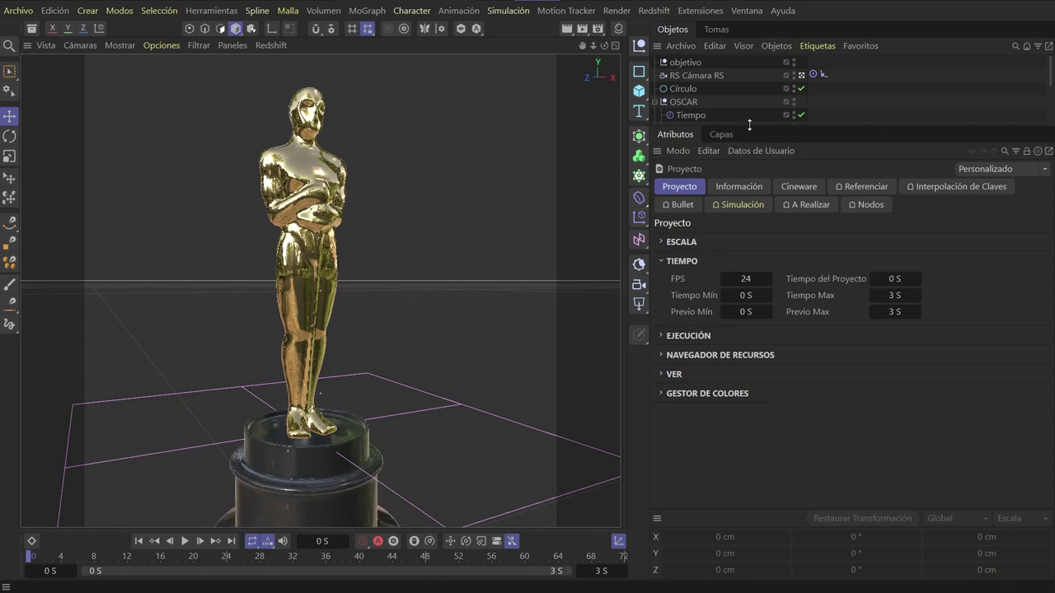
left_click_drag(749, 124, 724, 282)
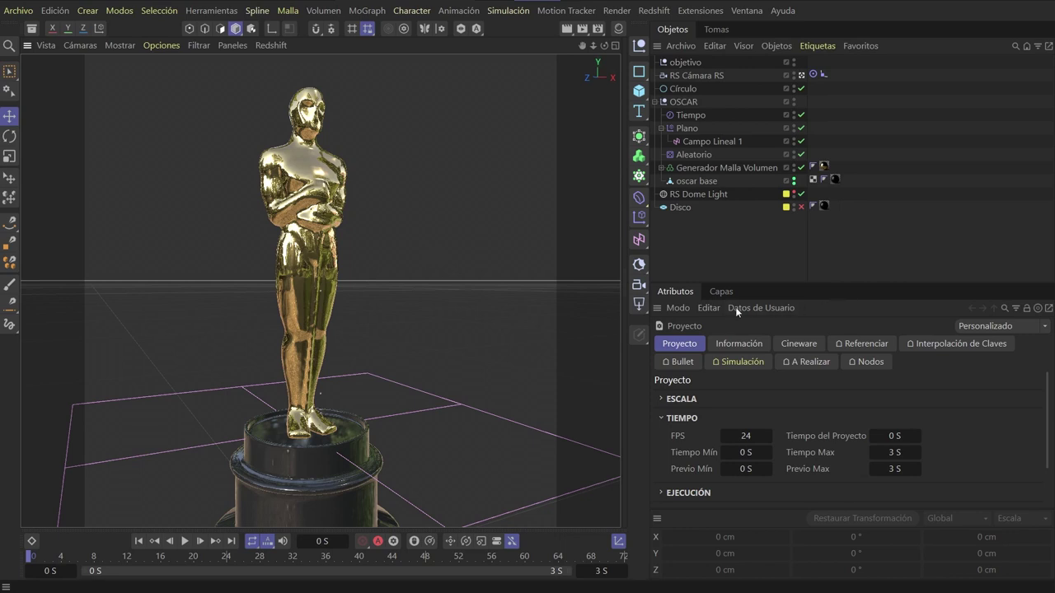
left_click(721, 291)
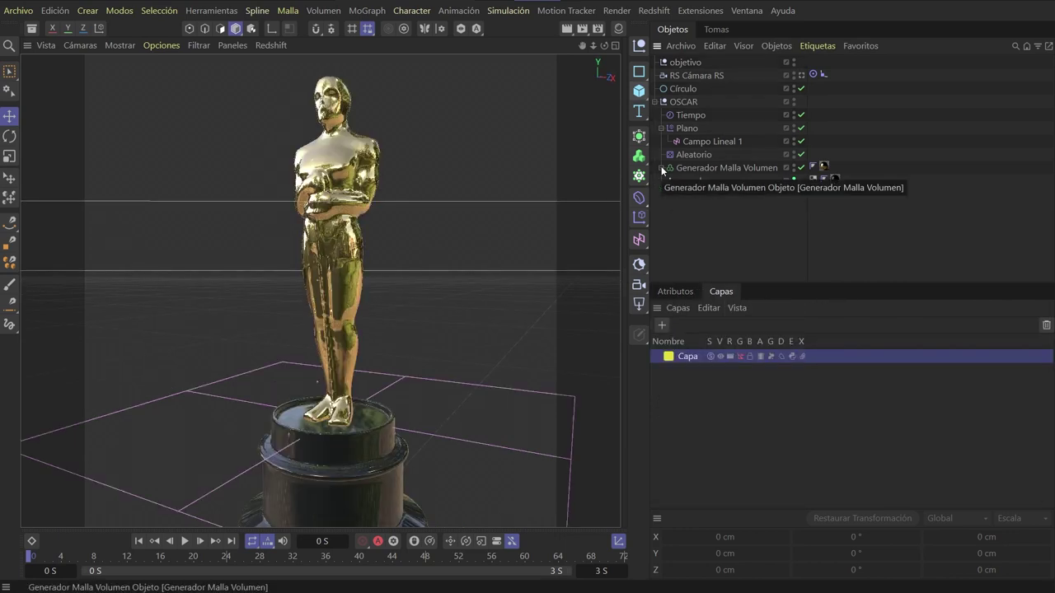
left_click(661, 168)
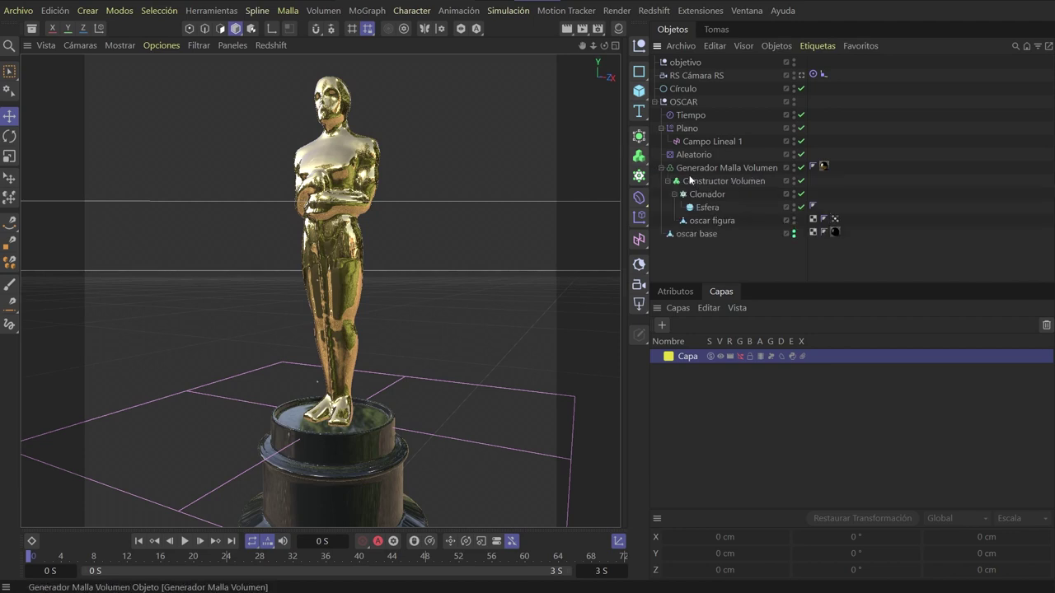
left_click(800, 168)
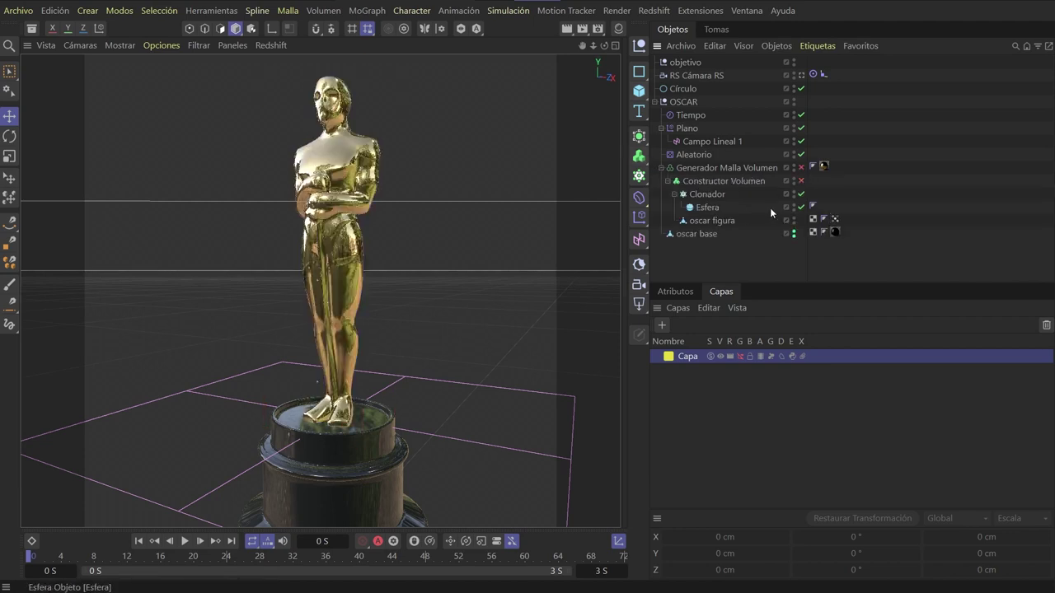
left_click(709, 233)
left_click(714, 220)
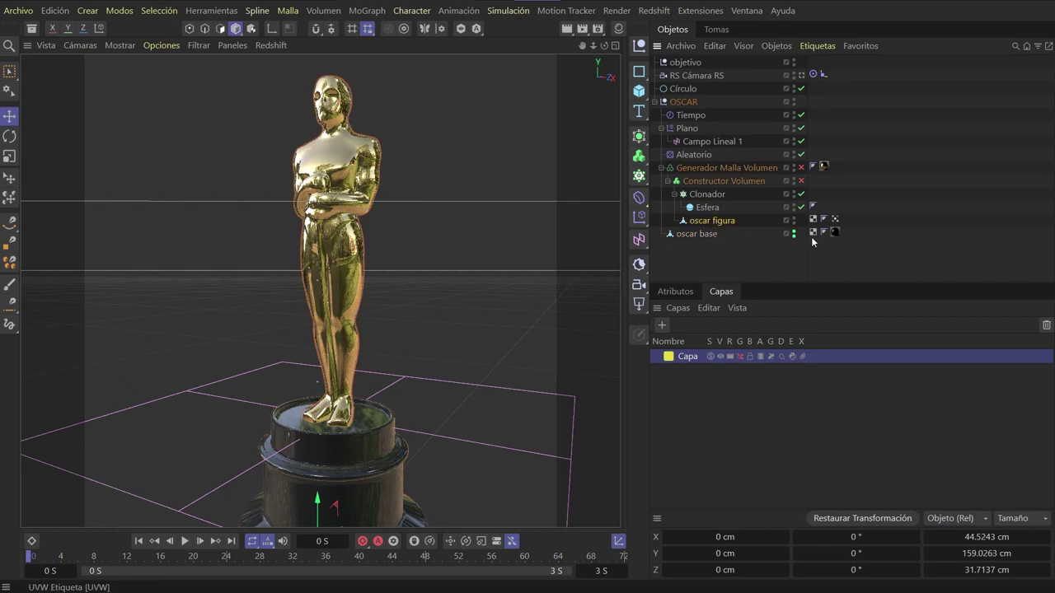
left_click(795, 219)
left_click(795, 219)
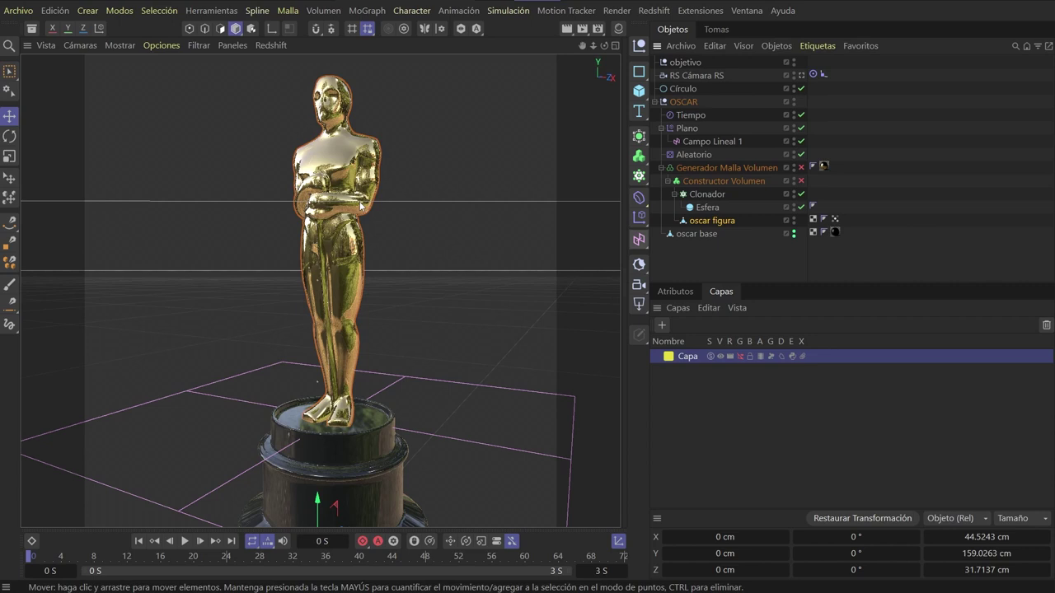
left_click(710, 194)
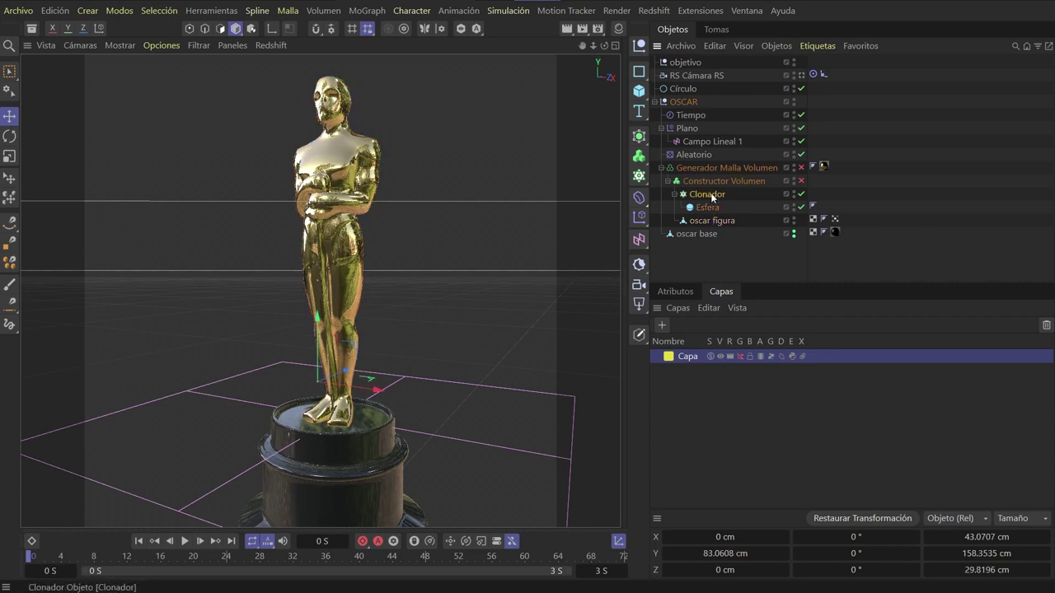
Check the Clonador's mode, keeping it on Objeto
left_click(674, 291)
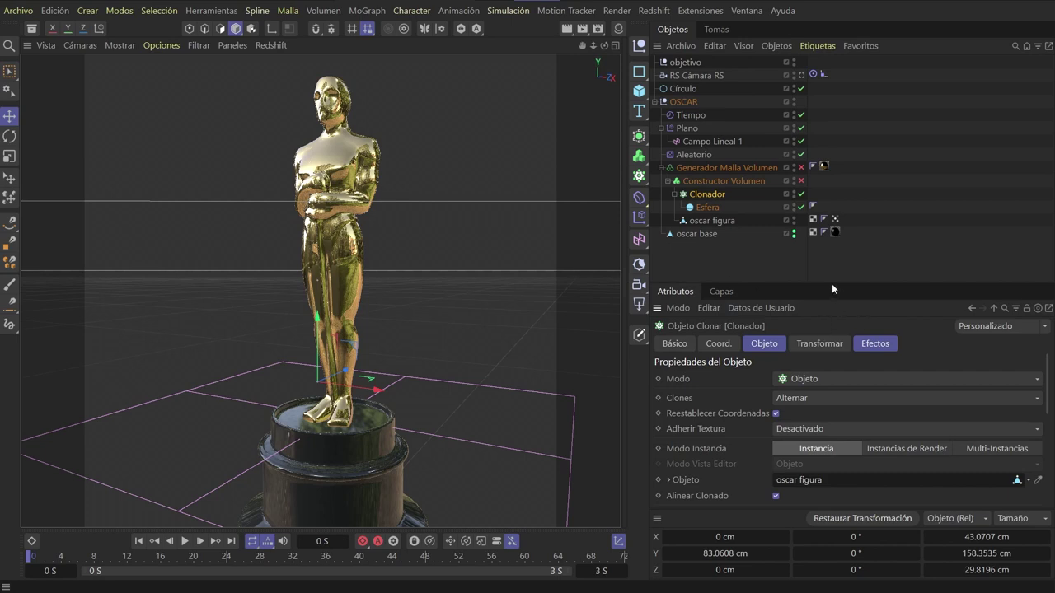
left_click_drag(831, 281, 828, 222)
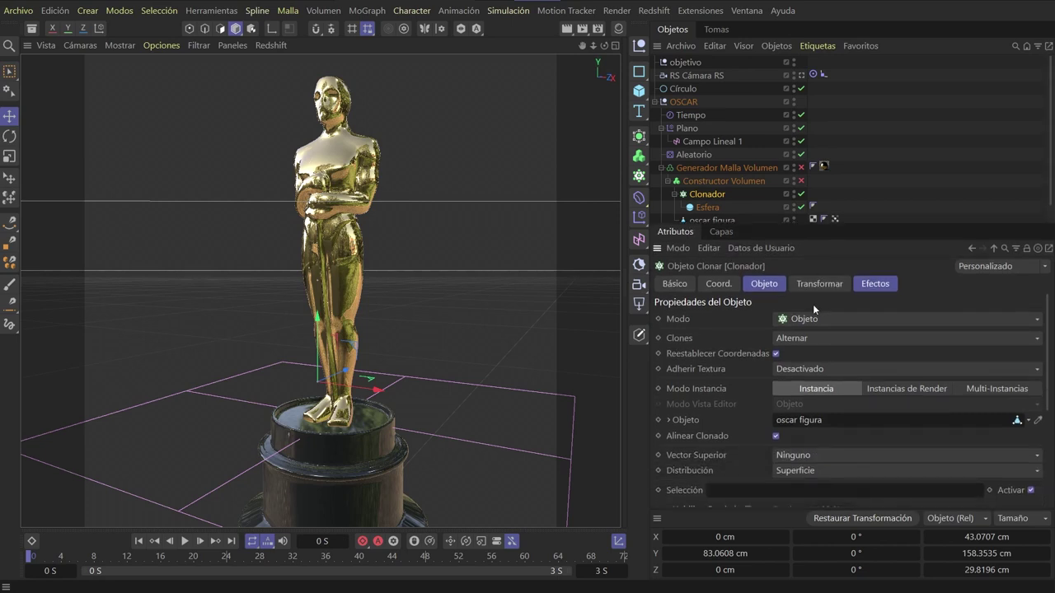
left_click(814, 319)
left_click(804, 319)
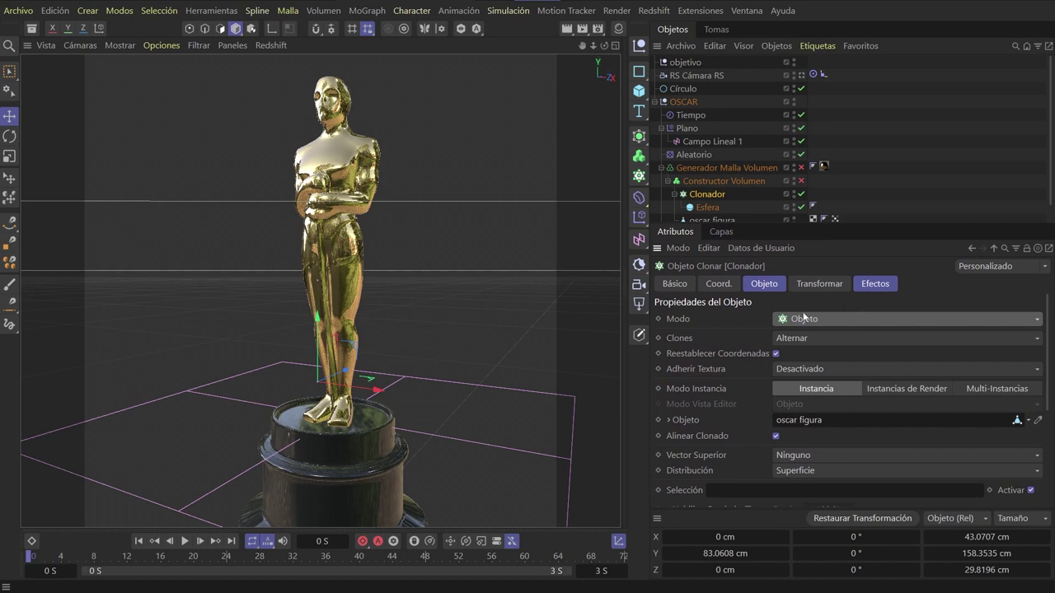
scroll(751, 395, "down", 2)
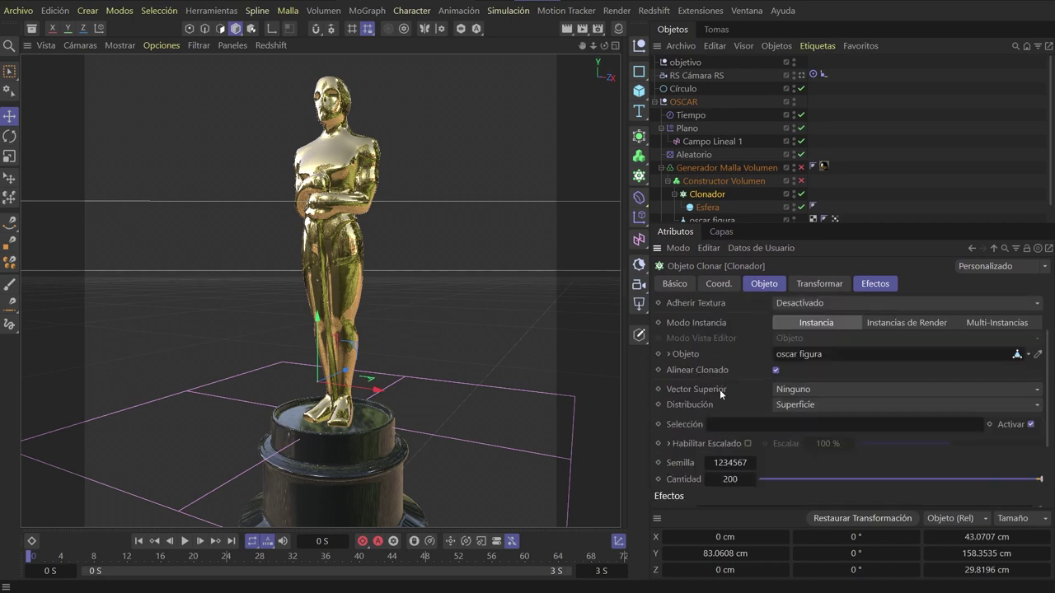
scroll(719, 388, "up", 2)
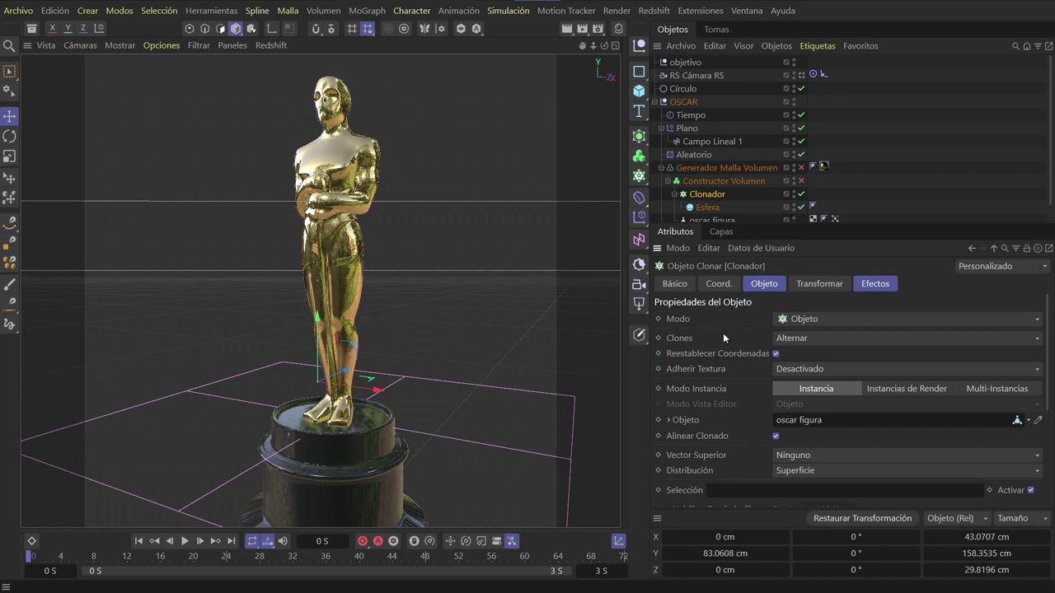
Disable the Tiempo, Plano and Aleatorio effectors and inspect the sphere-covered statue
left_click(800, 115)
left_click(800, 127)
left_click(800, 154)
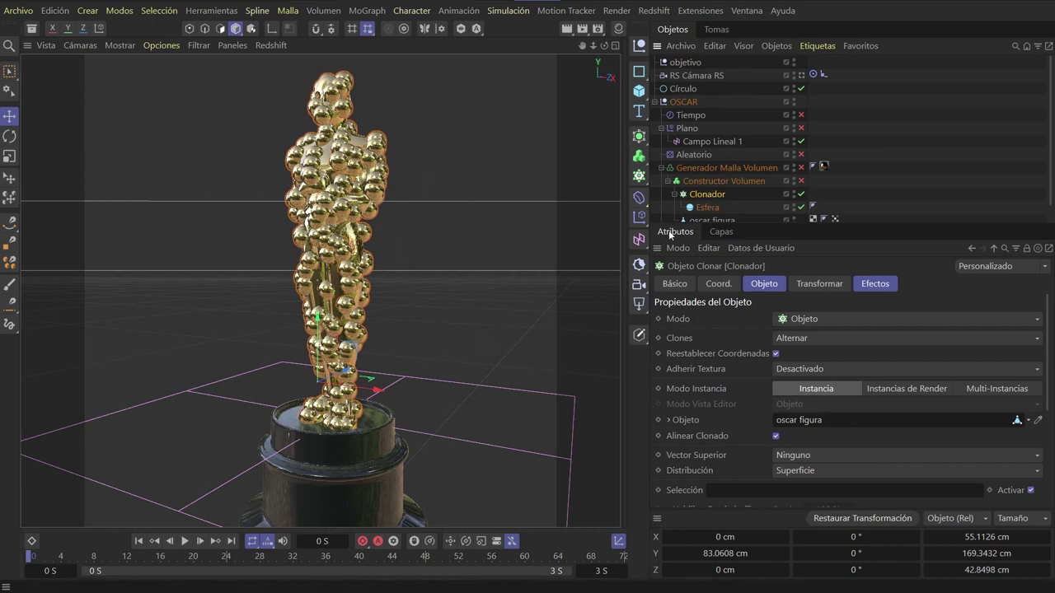
scroll(379, 195, "up", 2)
scroll(363, 189, "up", 1)
scroll(379, 191, "up", 2)
scroll(393, 193, "up", 1)
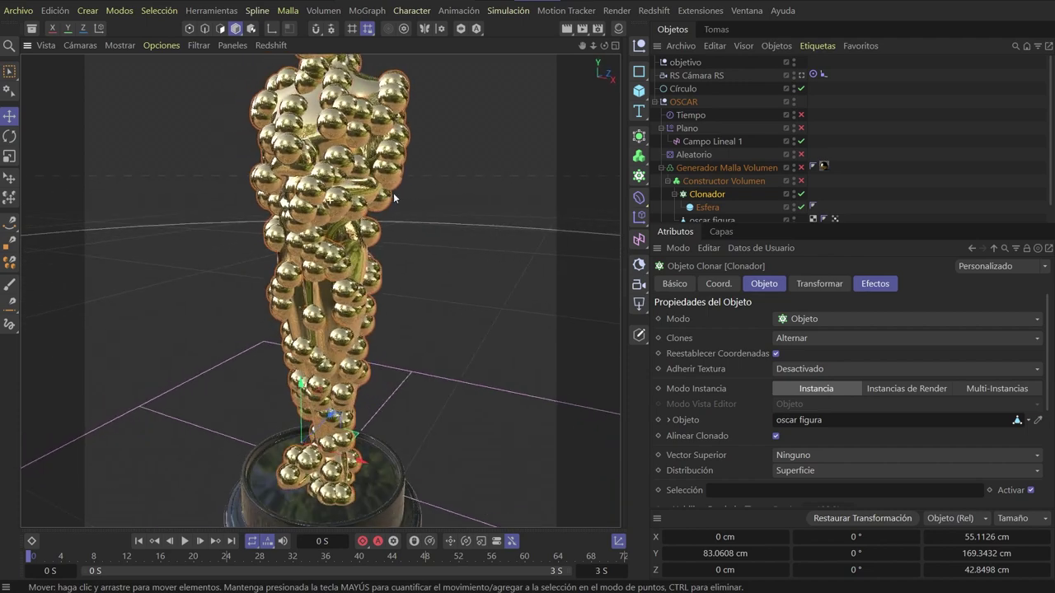
mouse_move(393, 193)
left_mouse_down("alt")
mouse_move(427, 204)
mouse_move(515, 277)
mouse_move(321, 290)
mouse_move(358, 272)
left_mouse_up("alt")
scroll(514, 282, "down", 3)
scroll(514, 283, "down", 2)
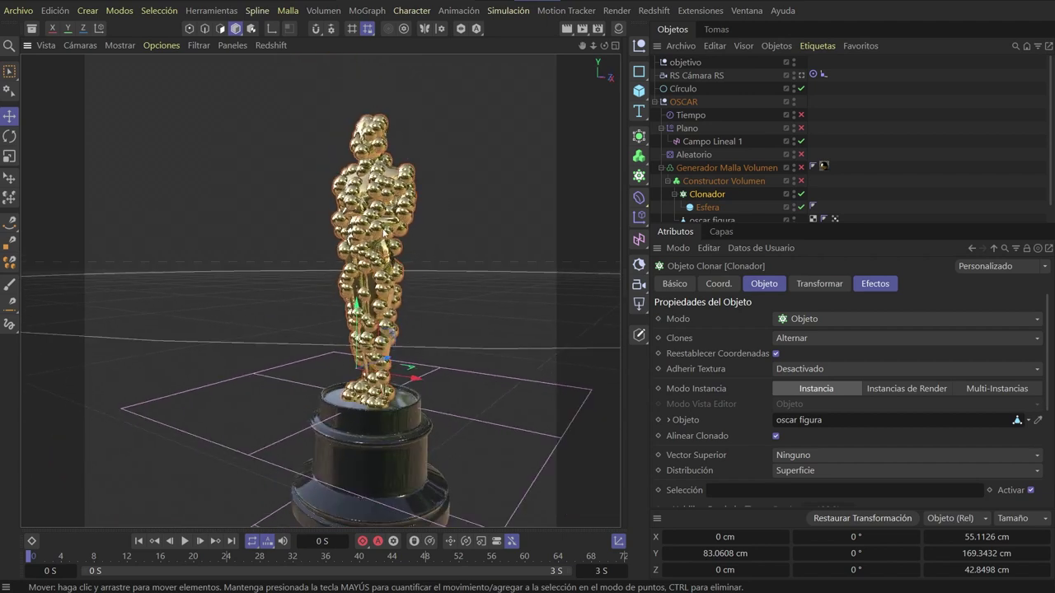
scroll(384, 232, "up", 2)
scroll(400, 251, "up", 2)
scroll(416, 272, "up", 2)
scroll(437, 295, "up", 2)
scroll(437, 295, "up", 2)
scroll(371, 249, "up", 3)
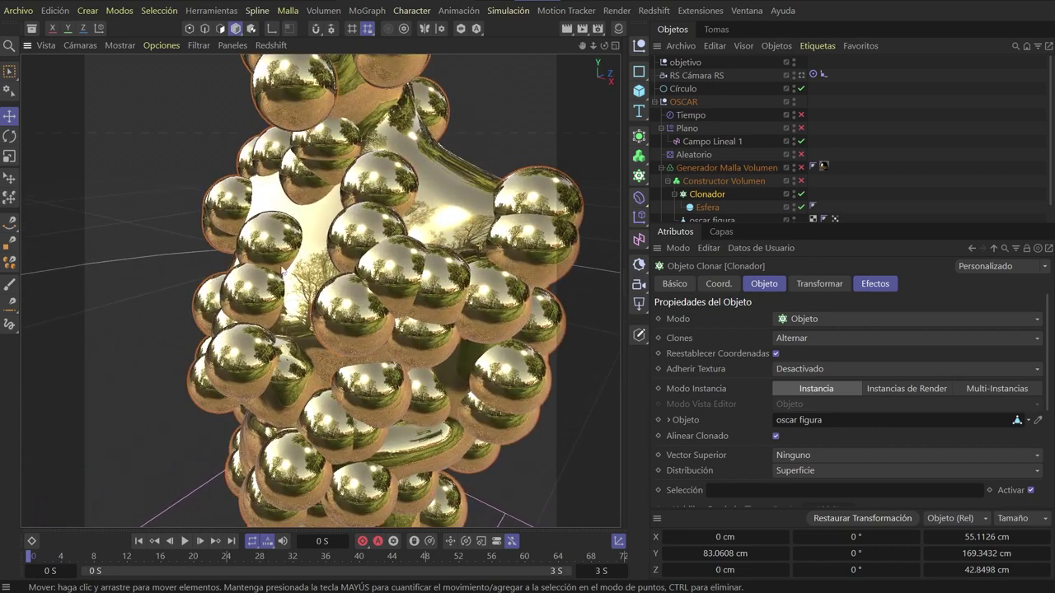
scroll(476, 237, "down", 5)
scroll(429, 256, "down", 2)
scroll(370, 281, "down", 2)
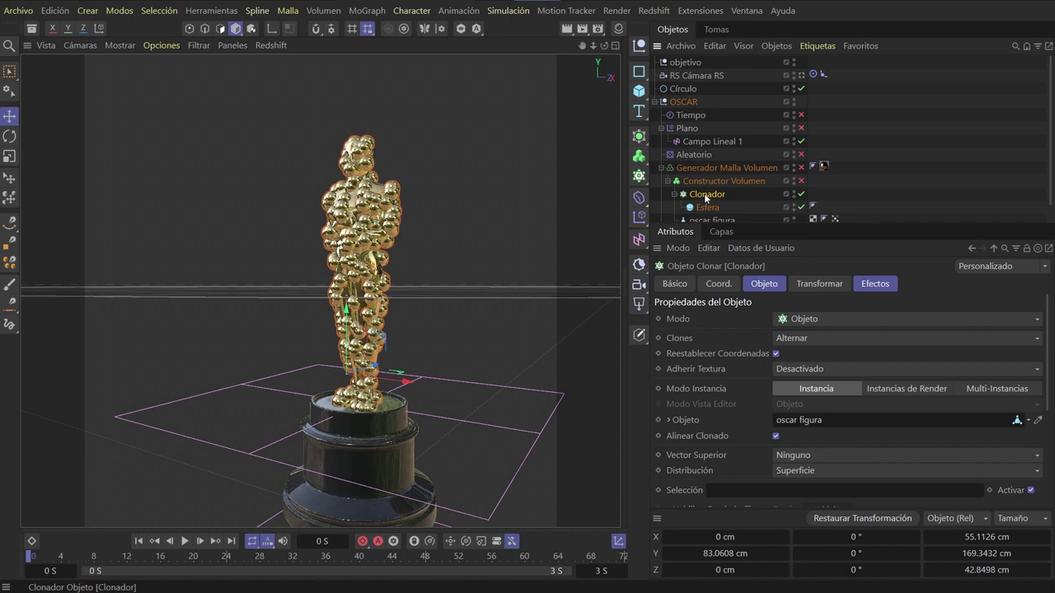
Switch the cloner's Tiempo effector back on and preview the animation
left_click(874, 283)
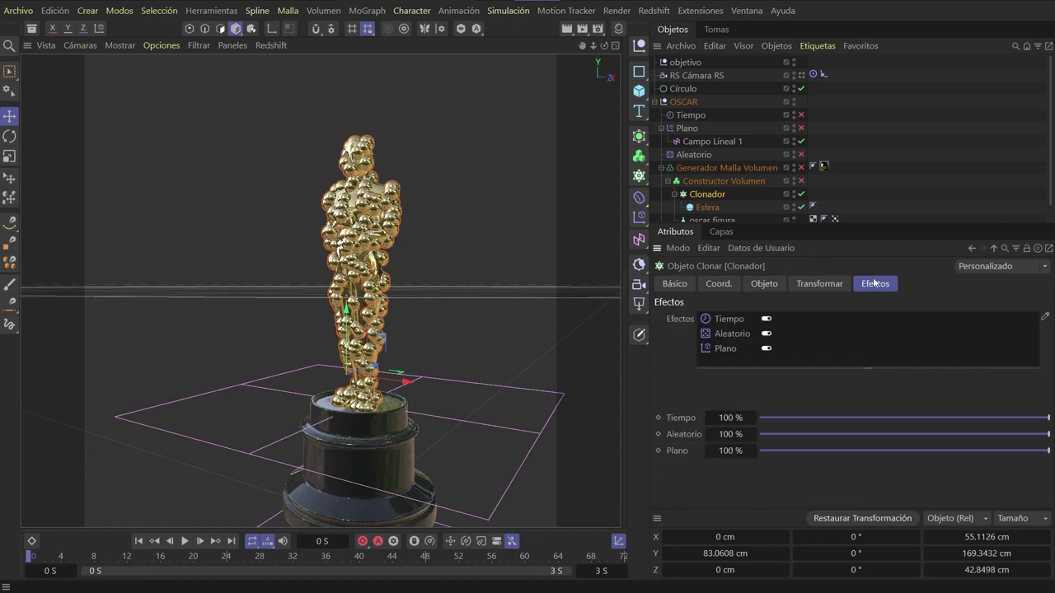
left_click(690, 117)
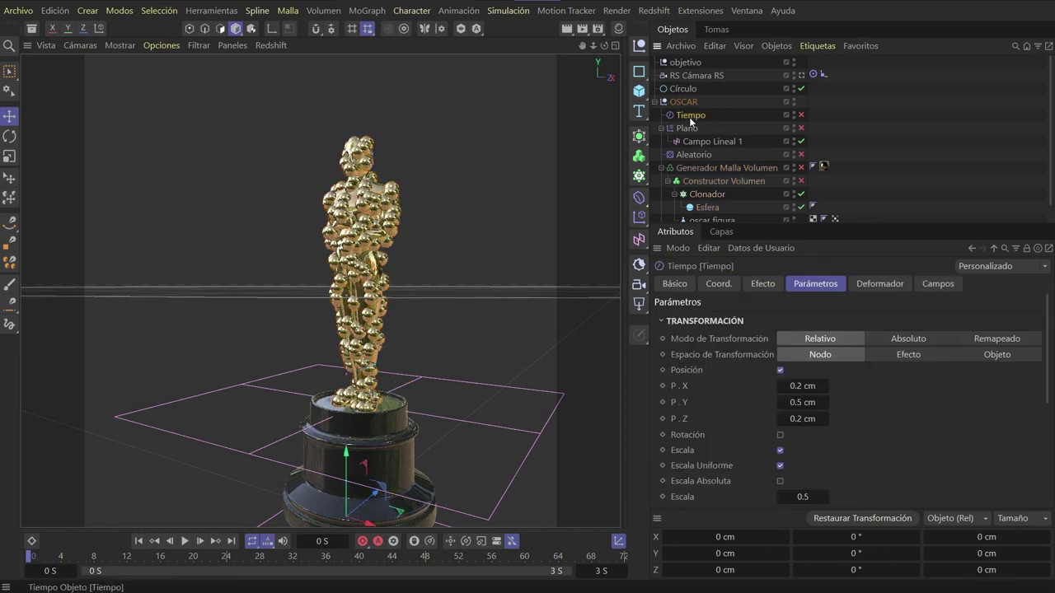
left_click(802, 114)
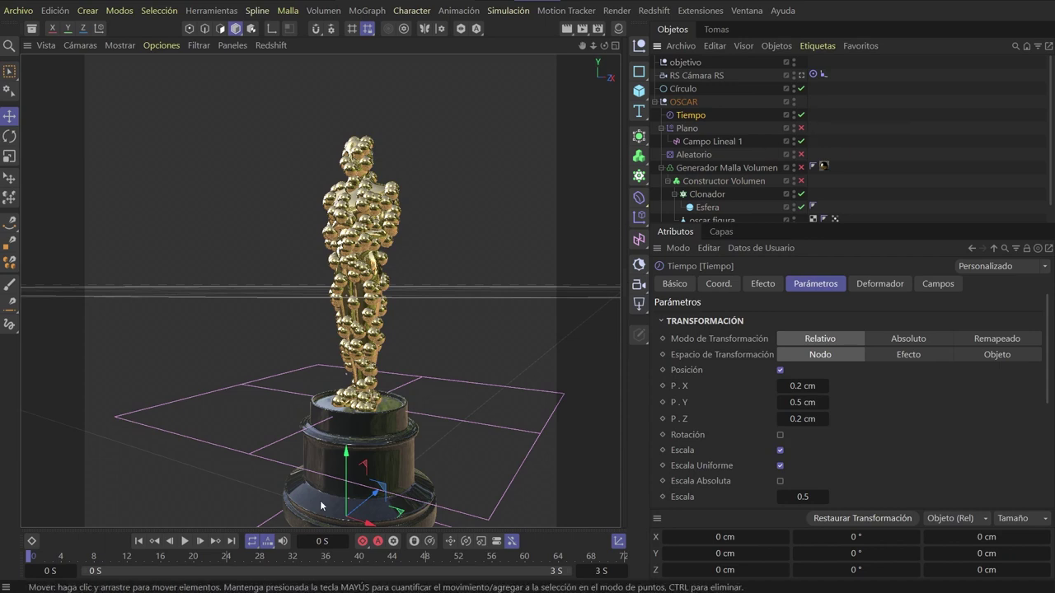
left_click(184, 542)
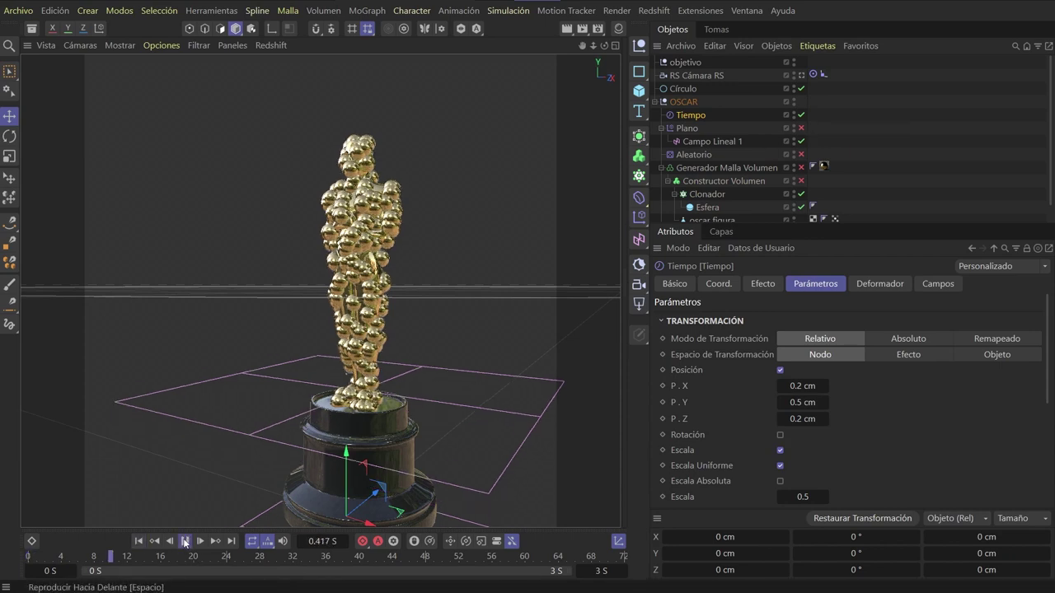
left_click(185, 542)
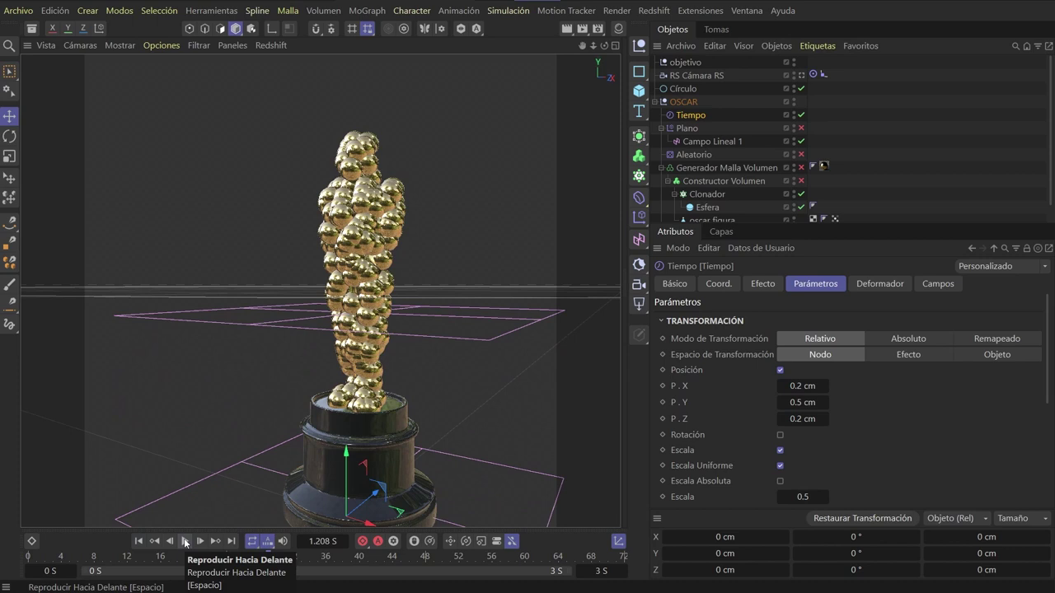
left_click(139, 541)
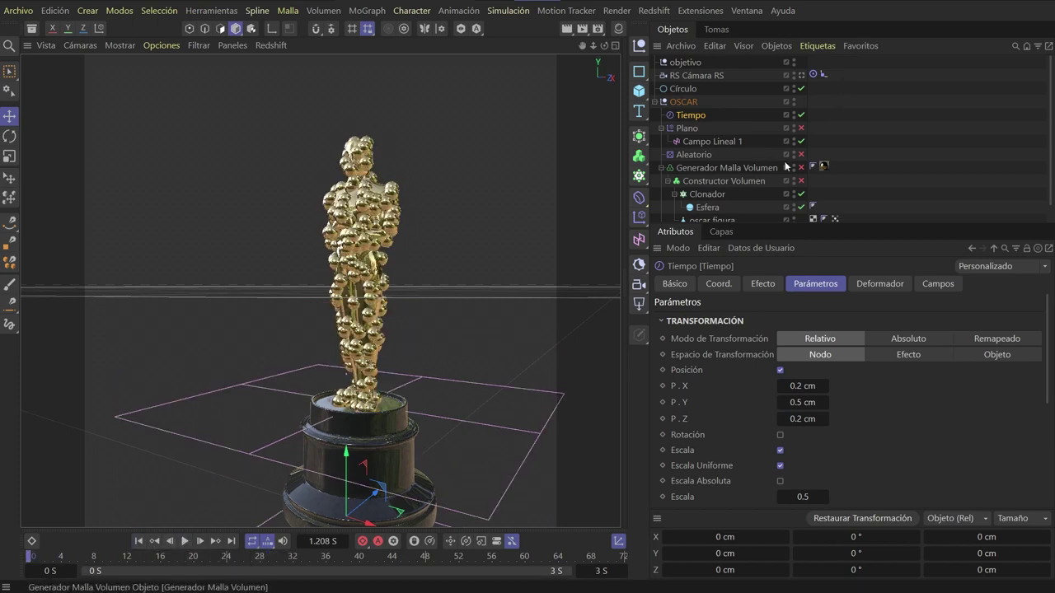
Disable Campo Lineal 1 and replay the animation from the start to check the growth
left_click(802, 141)
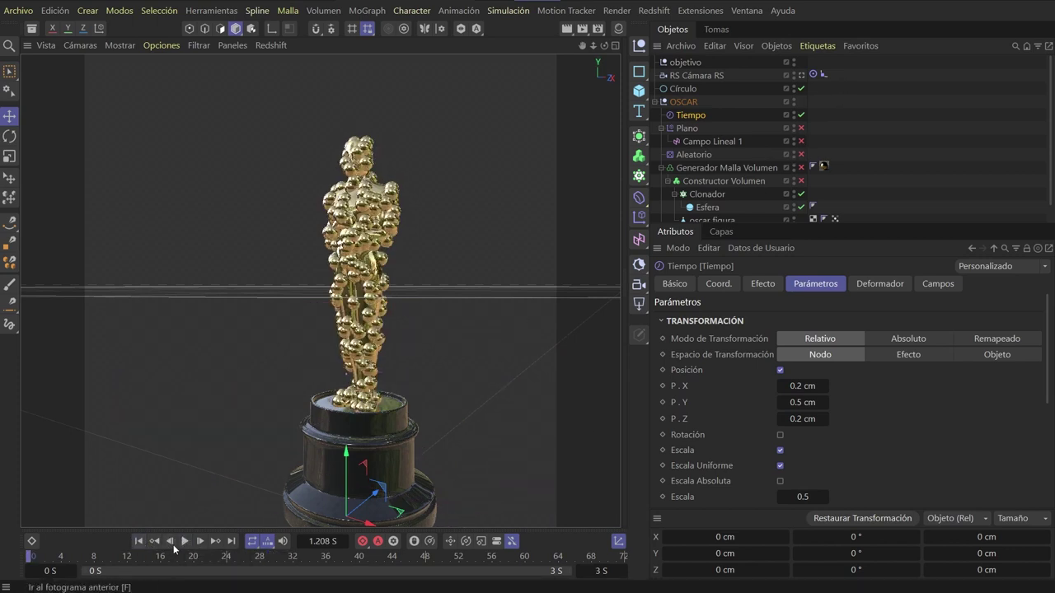
left_click(185, 541)
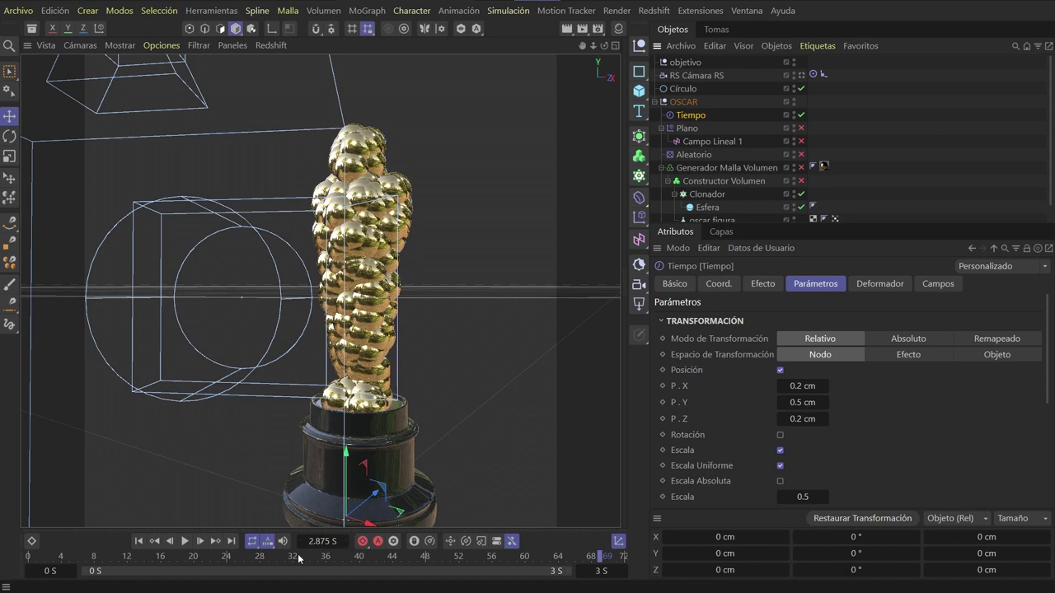
left_click(139, 541)
left_click(185, 541)
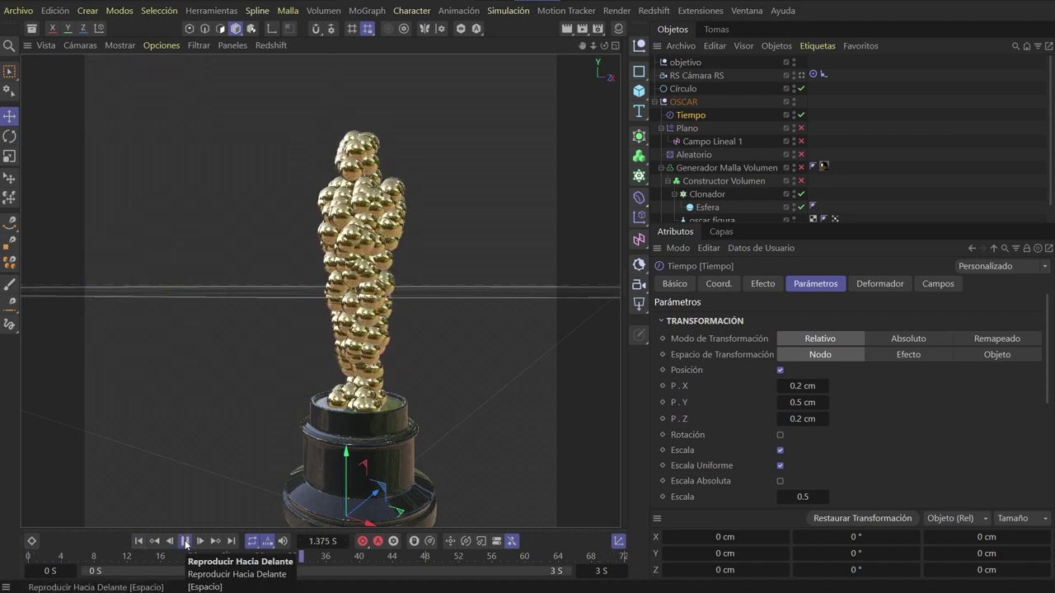
left_click(185, 541)
left_click(149, 544)
left_click(185, 541)
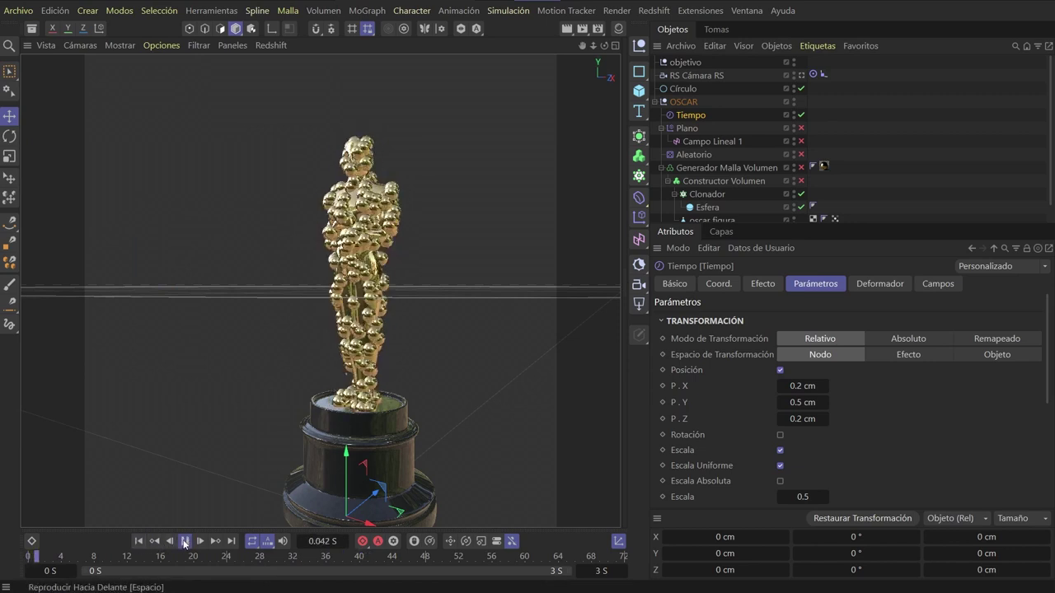
left_click(184, 541)
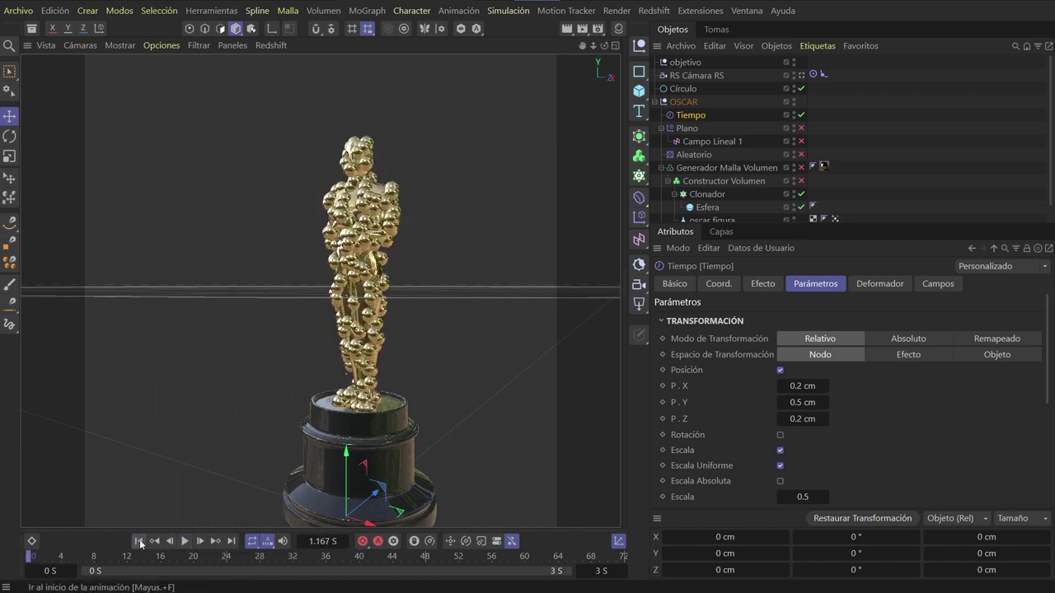
Re-enable the Aleatorio effector, preview playback to 1.5 s, and display the Plano effector's settings
left_click(707, 194)
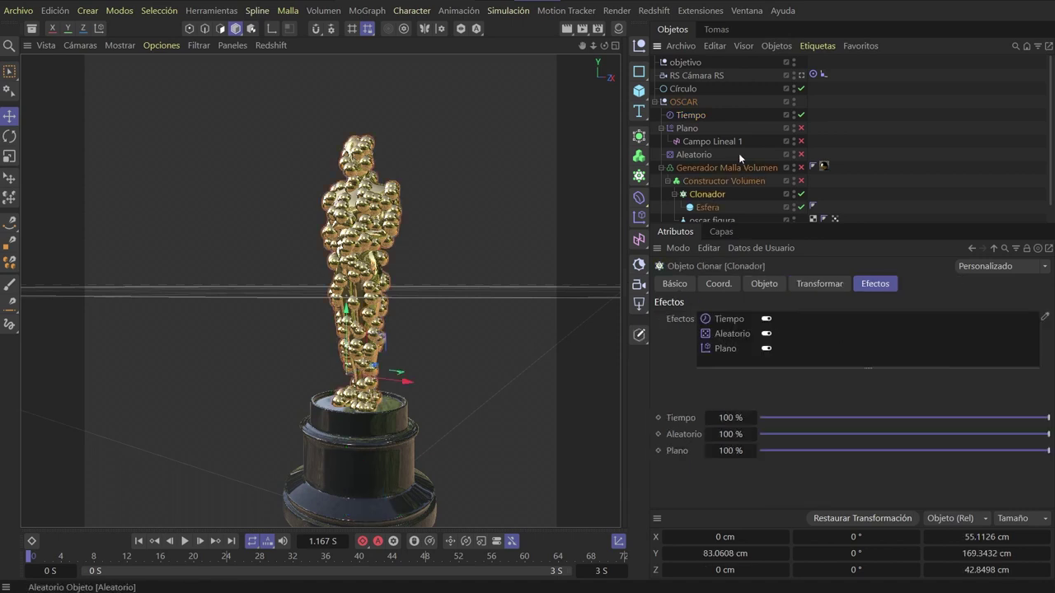
left_click(801, 155)
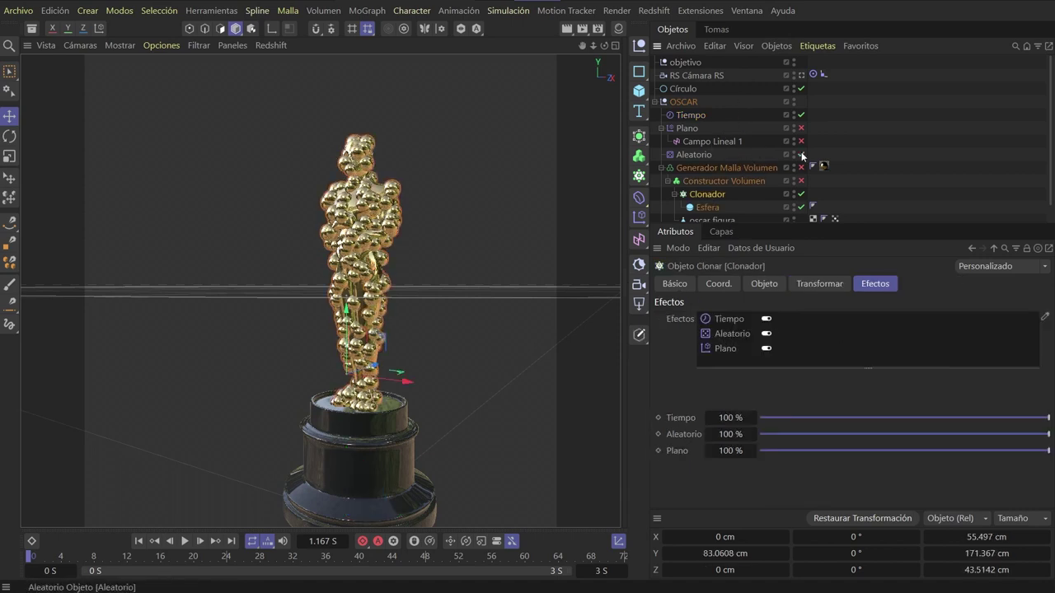
scroll(459, 206, "up", 5)
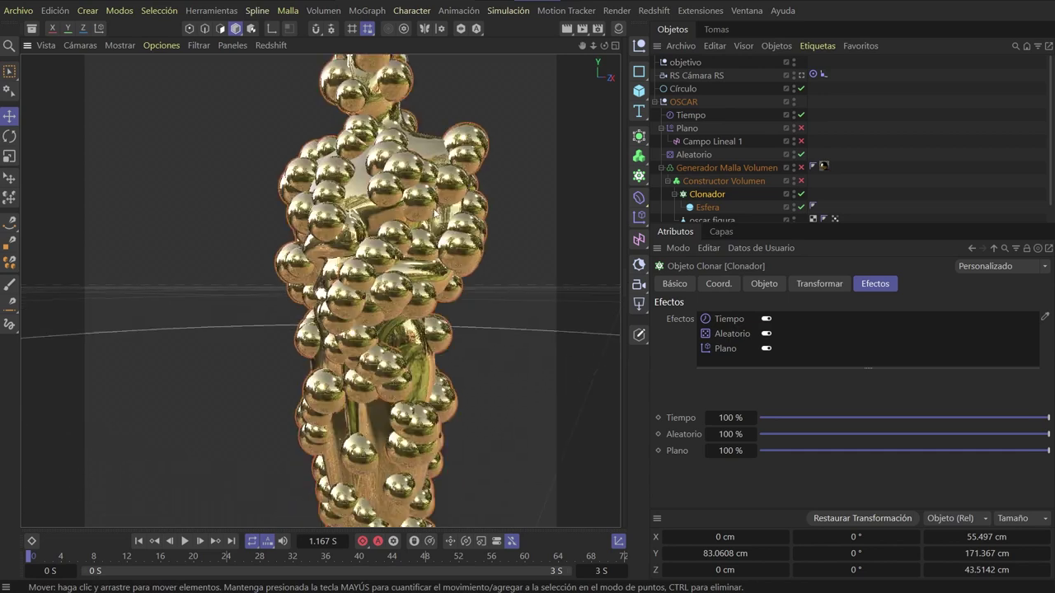
scroll(459, 206, "up", 5)
scroll(459, 206, "down", 10)
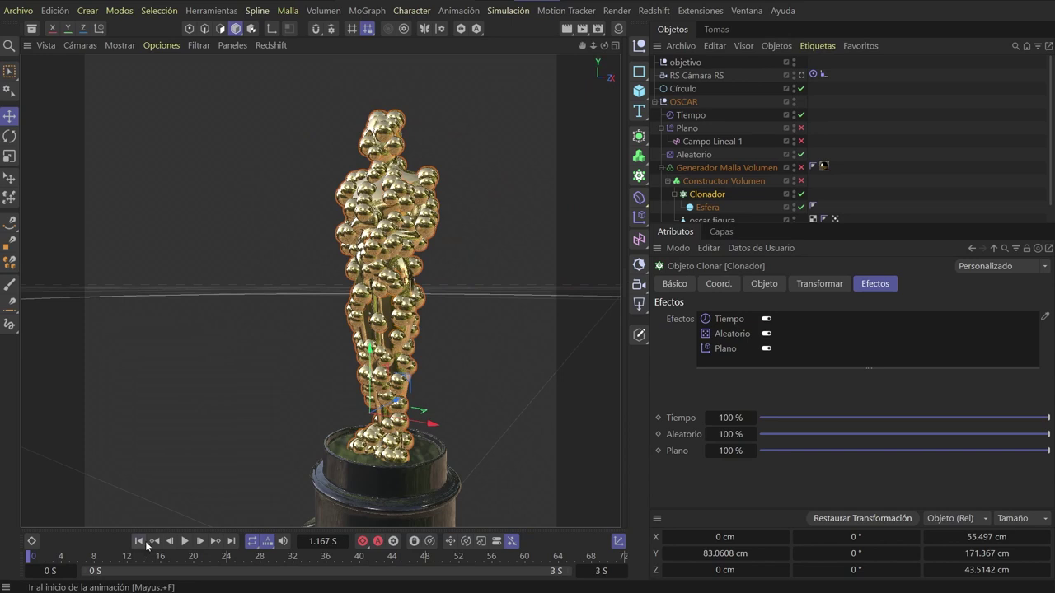
left_click(185, 540)
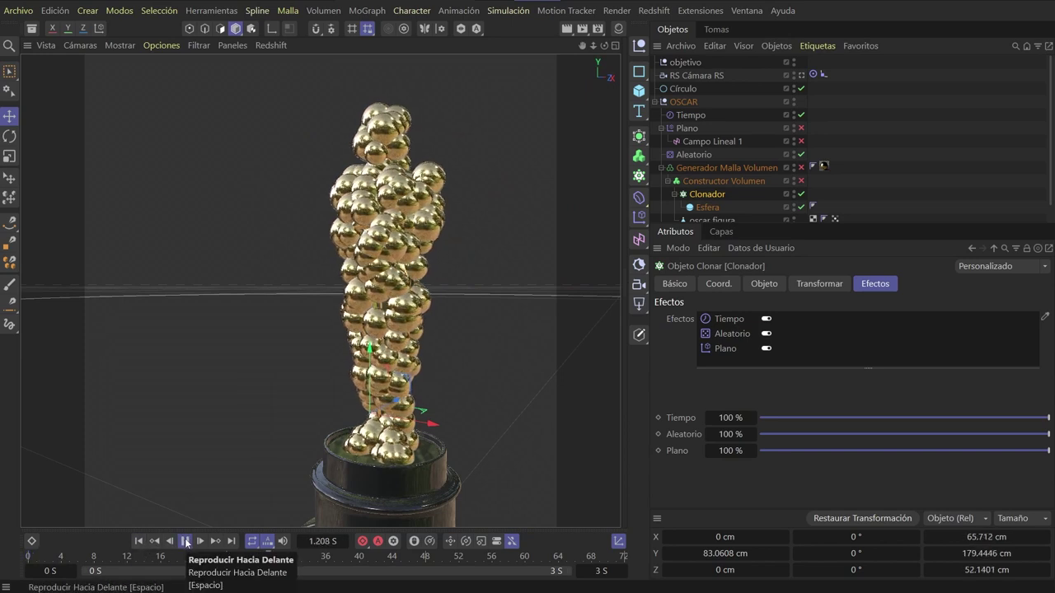
left_click(186, 541)
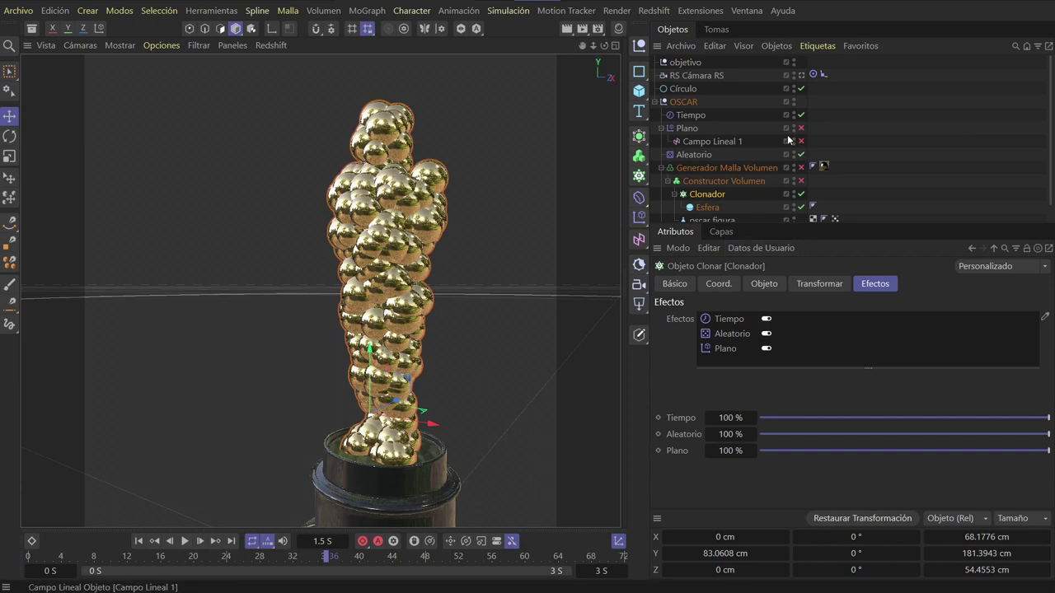
left_click(687, 130)
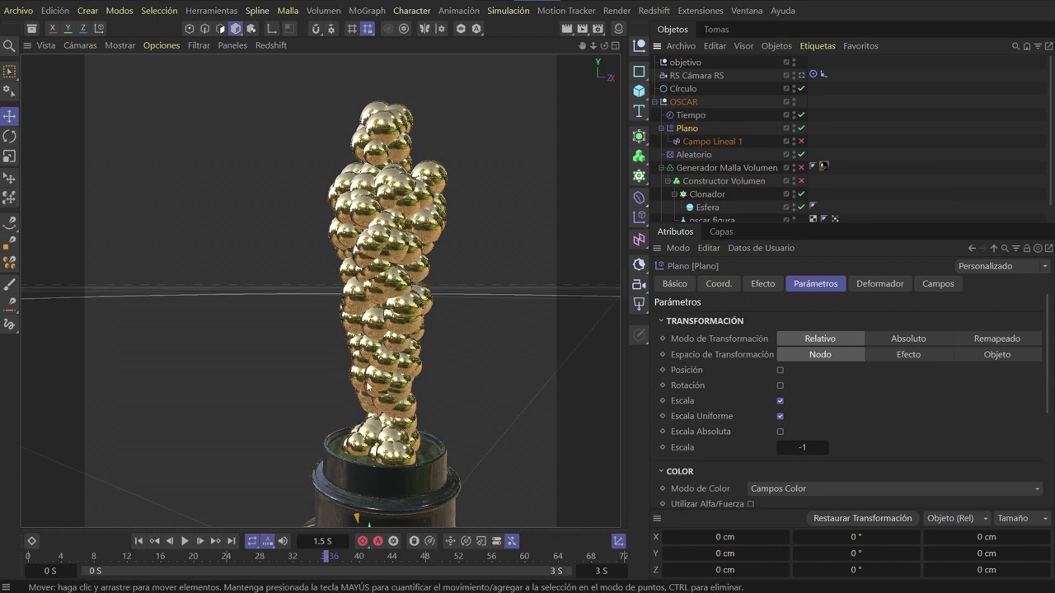
Enable Campo Lineal 1 under Plano and play from frame 0 to watch spheres sweep up the statue
left_click(801, 141)
left_click(139, 540)
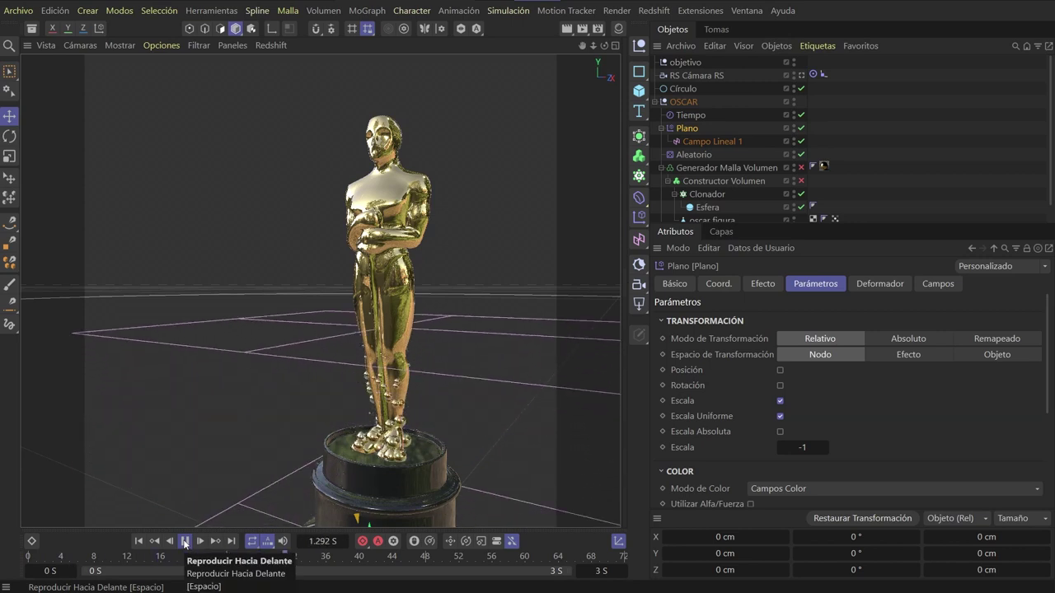
left_click(185, 540)
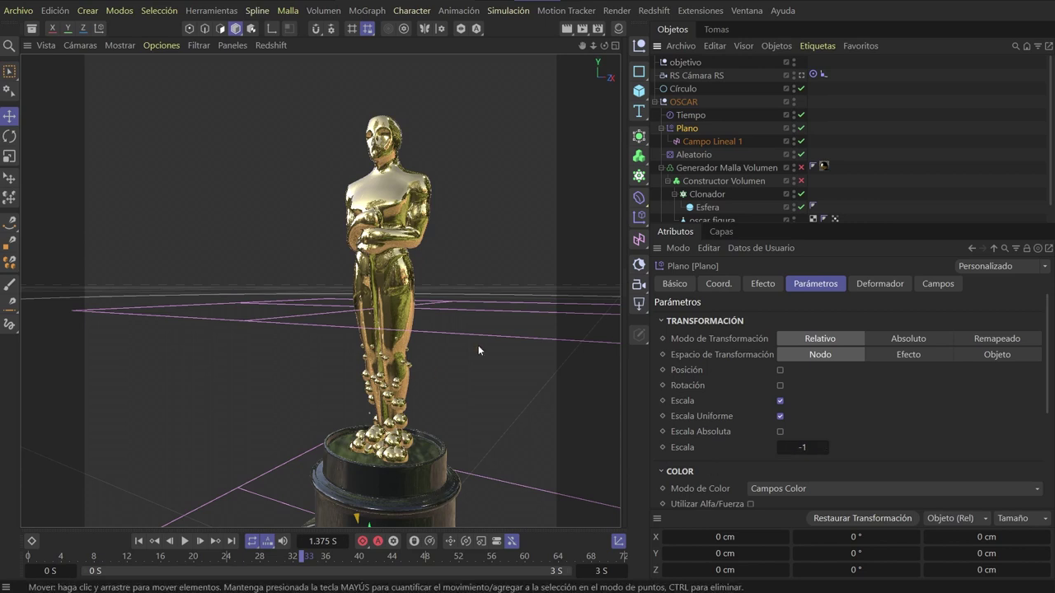
left_click(138, 541)
left_click(184, 541)
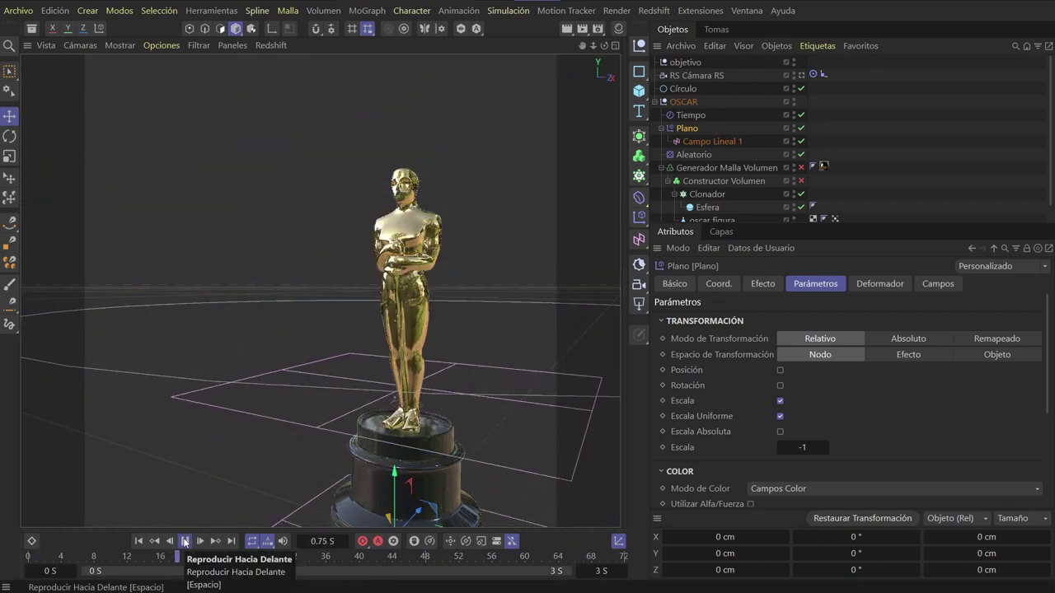
left_click(184, 542)
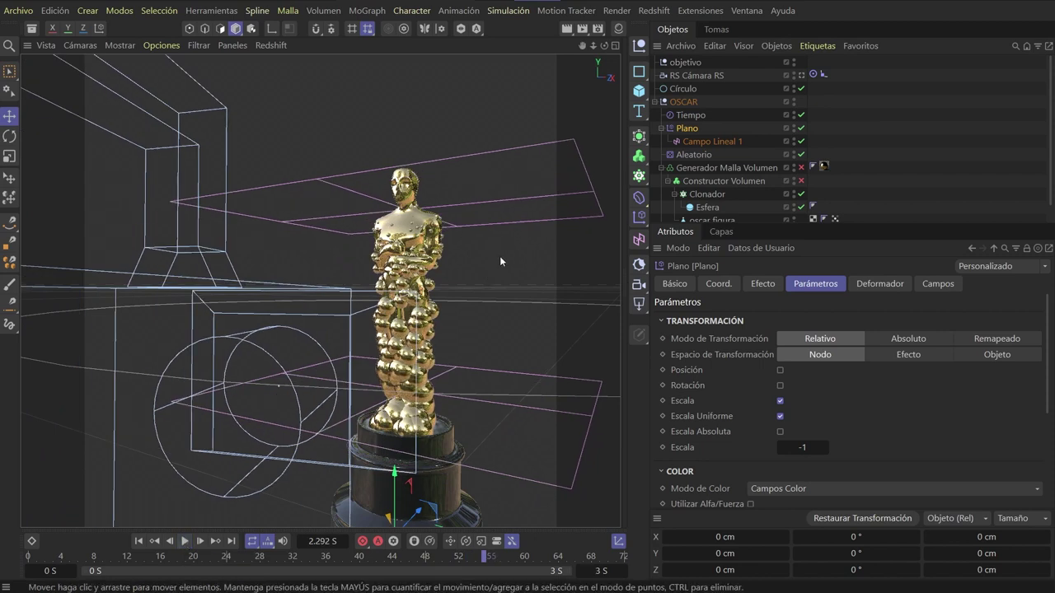
scroll(401, 259, "up", 5)
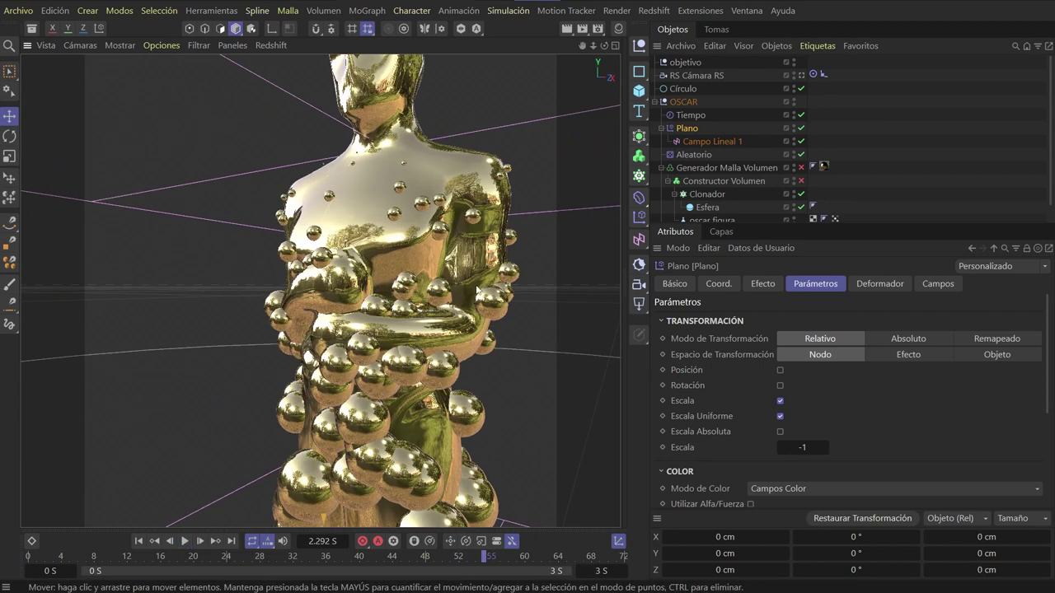
scroll(476, 290, "down", 5)
left_click_drag(476, 290, 445, 289, "alt")
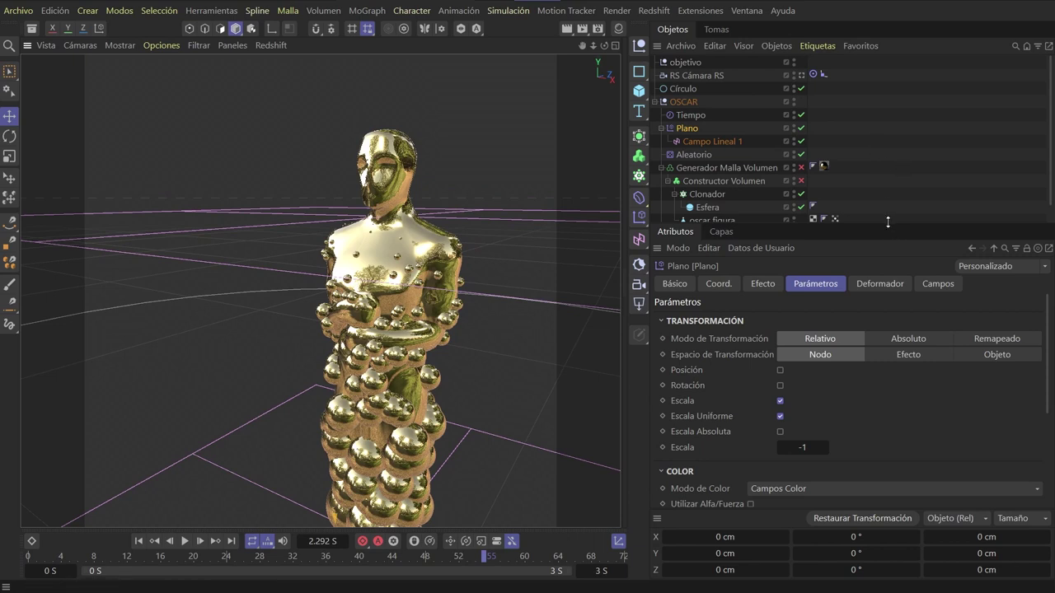
left_click_drag(888, 224, 866, 293)
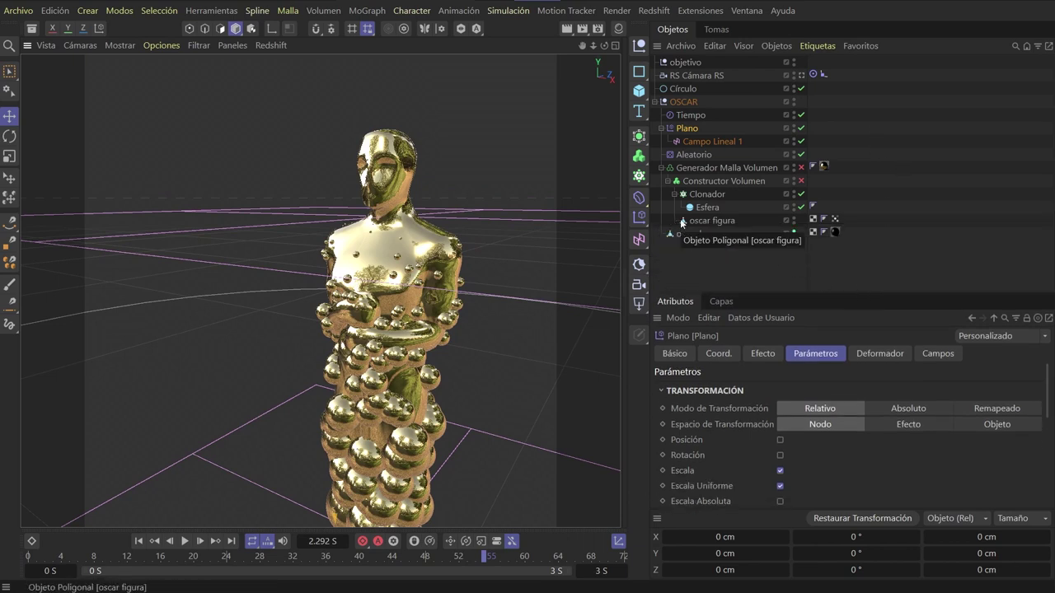
Collapse the Clonador hierarchy and turn on Constructor Volumen to merge the spheres
left_click(640, 157)
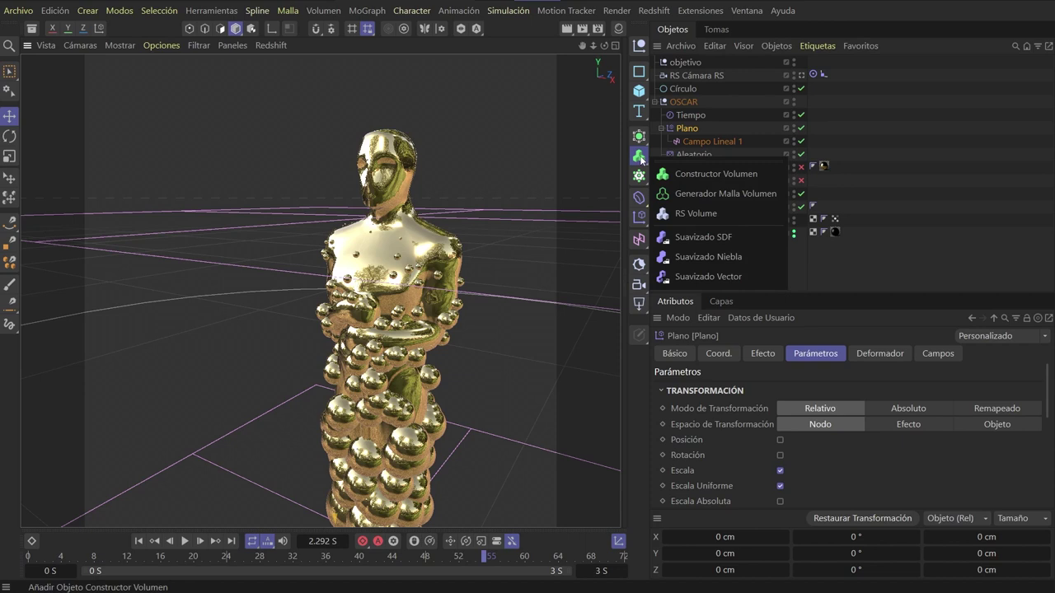
left_click(708, 181)
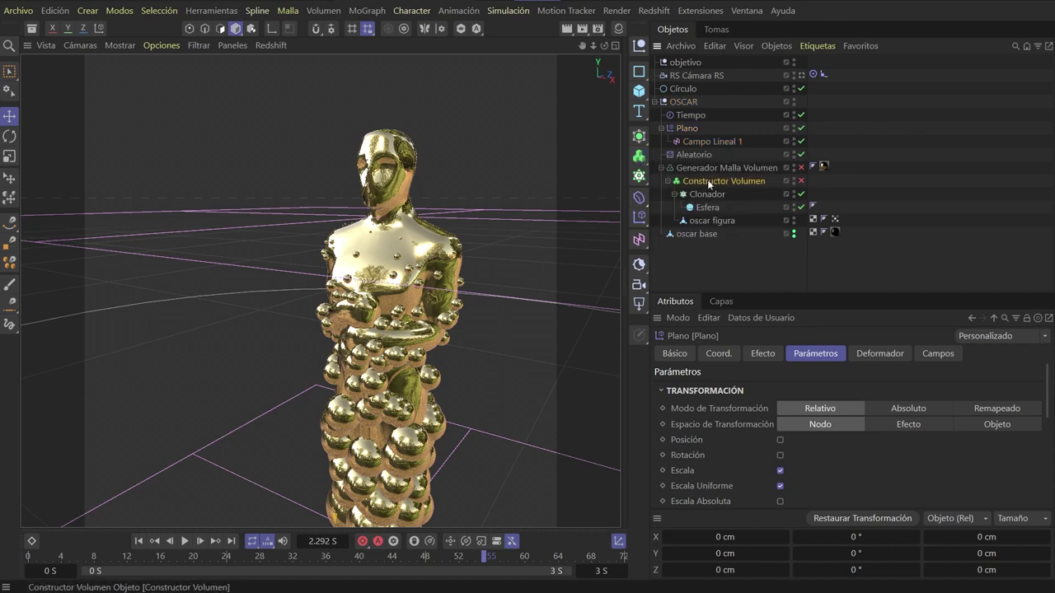
left_click(674, 193)
left_click(707, 209)
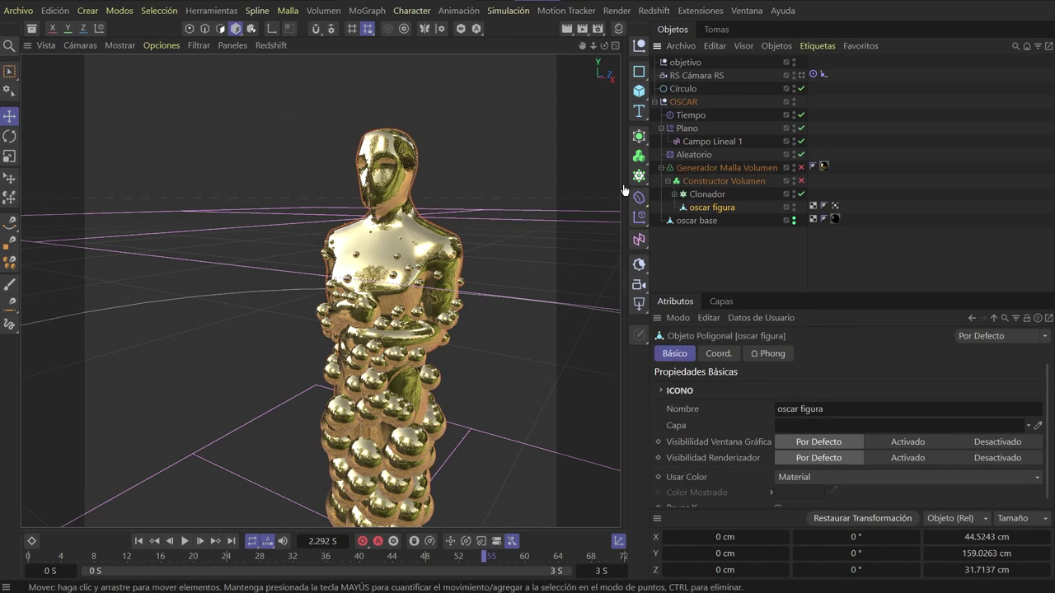
left_click(714, 195)
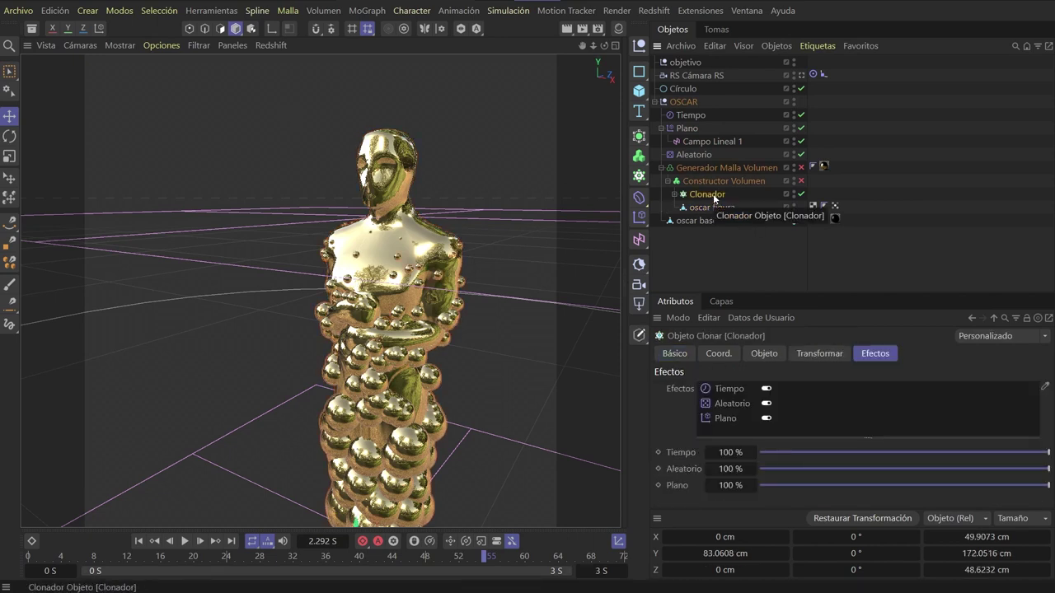
left_click(801, 181)
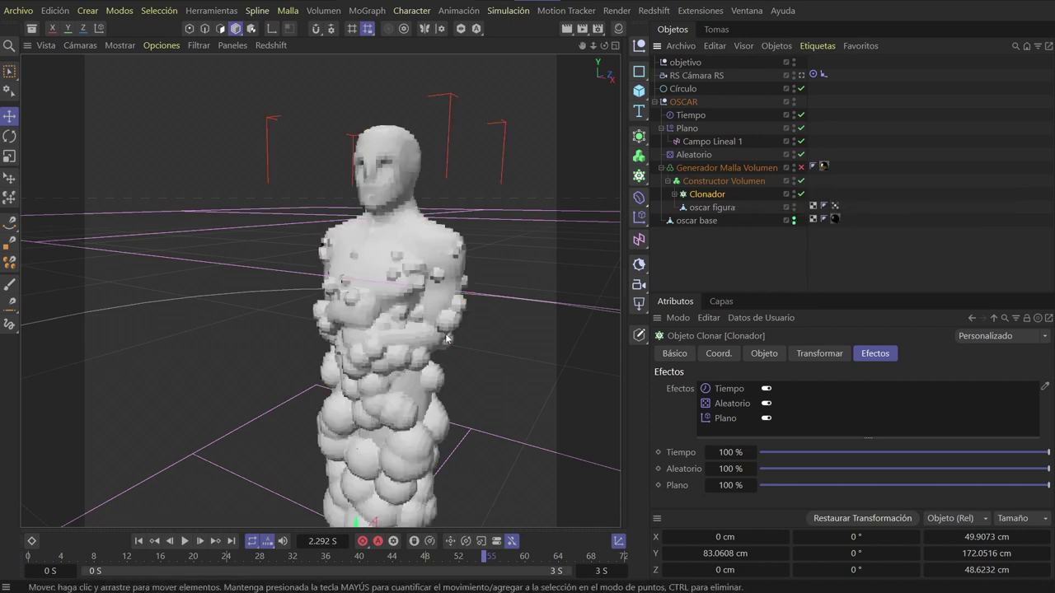
Turn on Generador Malla Volumen to produce one smooth gold statue mesh
mouse_move(461, 339)
left_mouse_down("alt")
mouse_move(441, 282)
mouse_move(425, 307)
mouse_move(422, 341)
left_mouse_up("alt")
scroll(445, 297, "up", 5)
scroll(460, 272, "up", 3)
scroll(461, 272, "down", 8)
left_click_drag(462, 272, 399, 319, "alt")
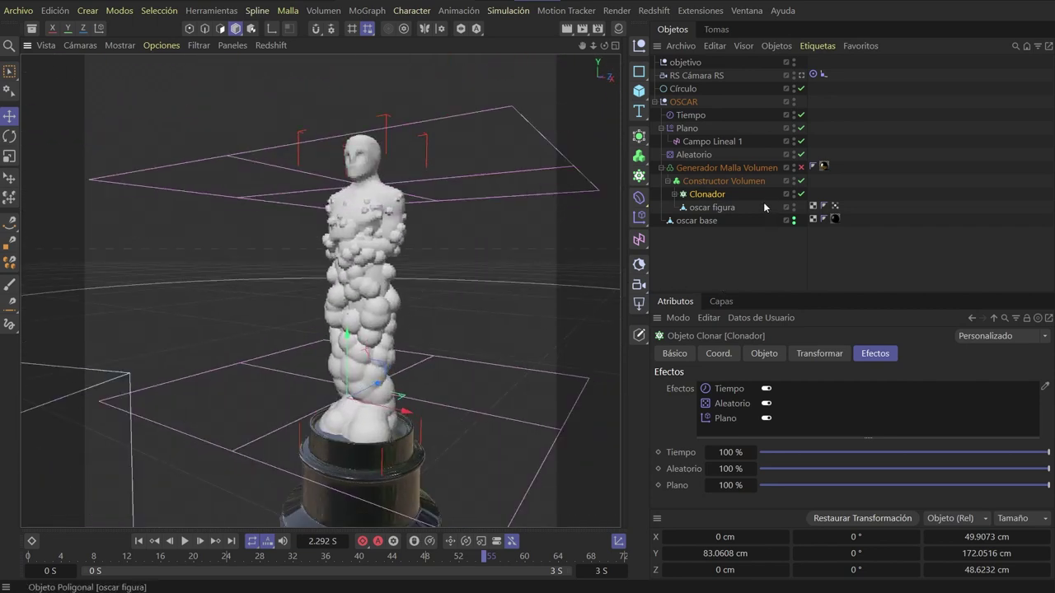
left_click(801, 168)
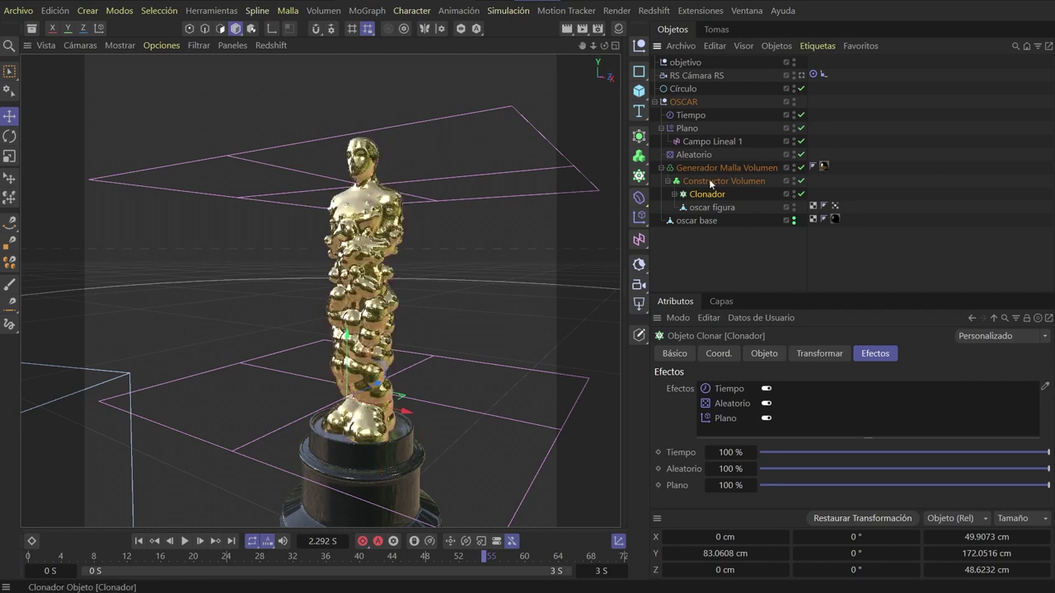
left_click(737, 168)
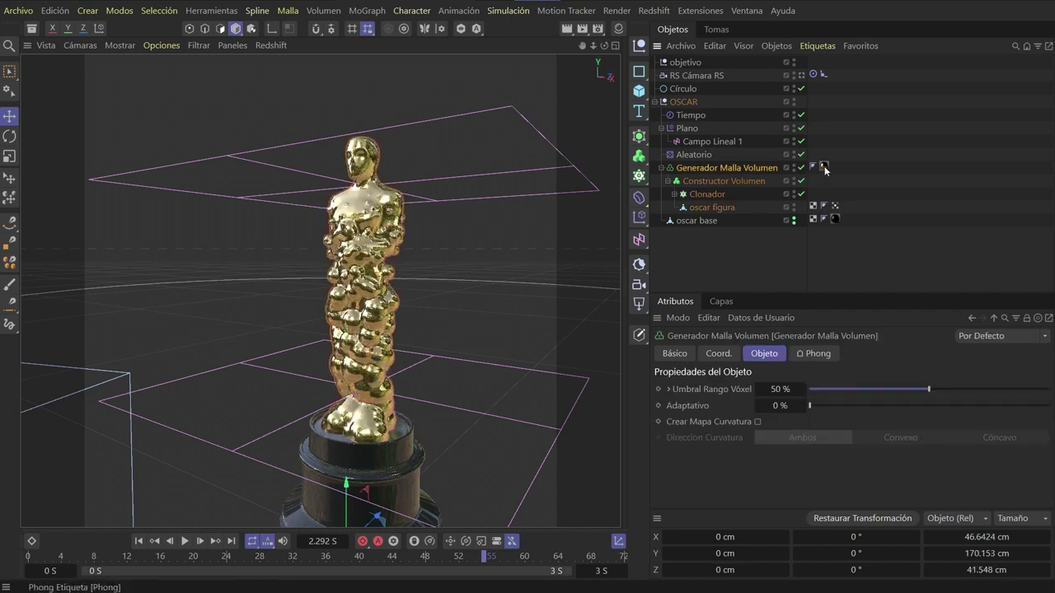
left_click(749, 181)
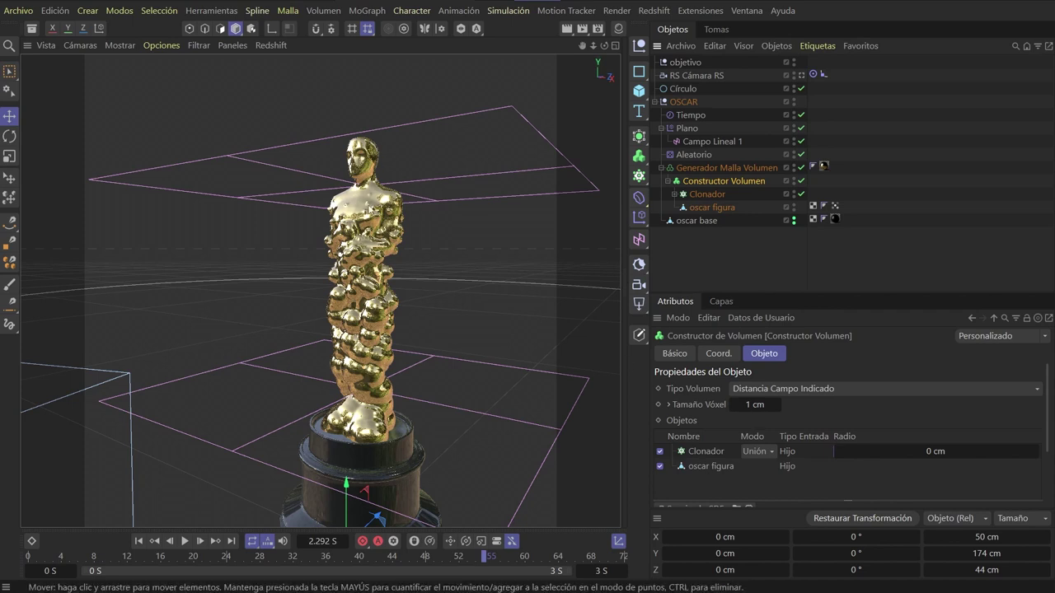
scroll(369, 199, "up", 3)
scroll(387, 219, "up", 3)
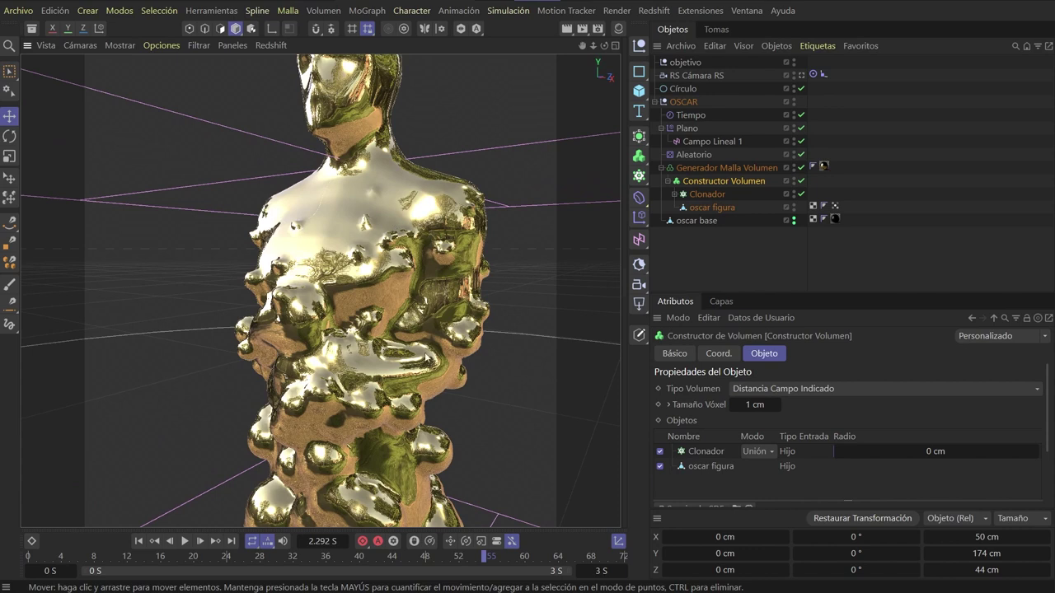
scroll(382, 301, "down", 5)
scroll(379, 301, "up", 3)
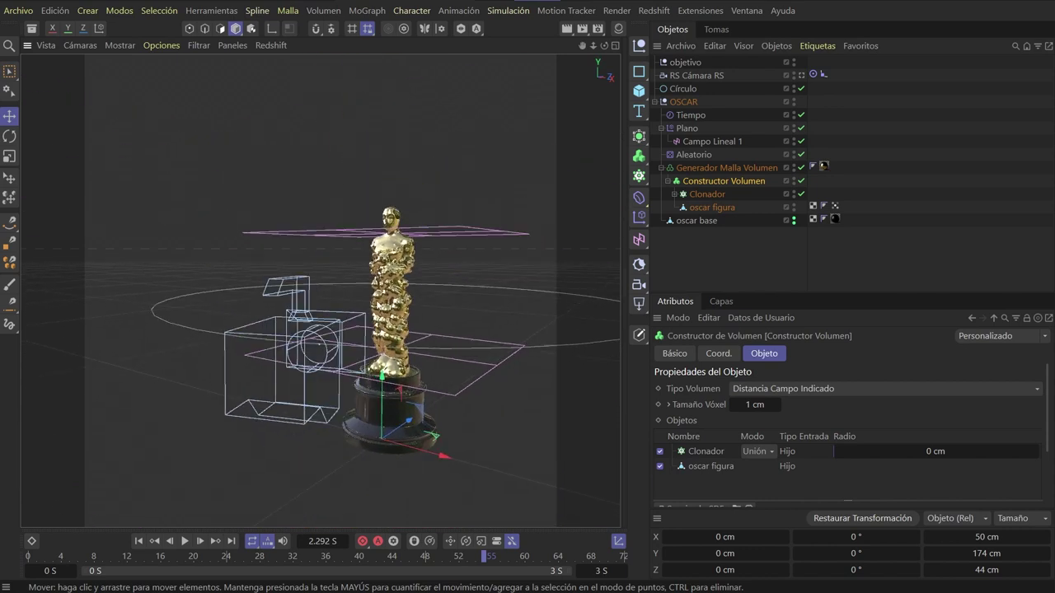
scroll(376, 301, "up", 2)
left_click_drag(377, 300, 362, 298, "alt")
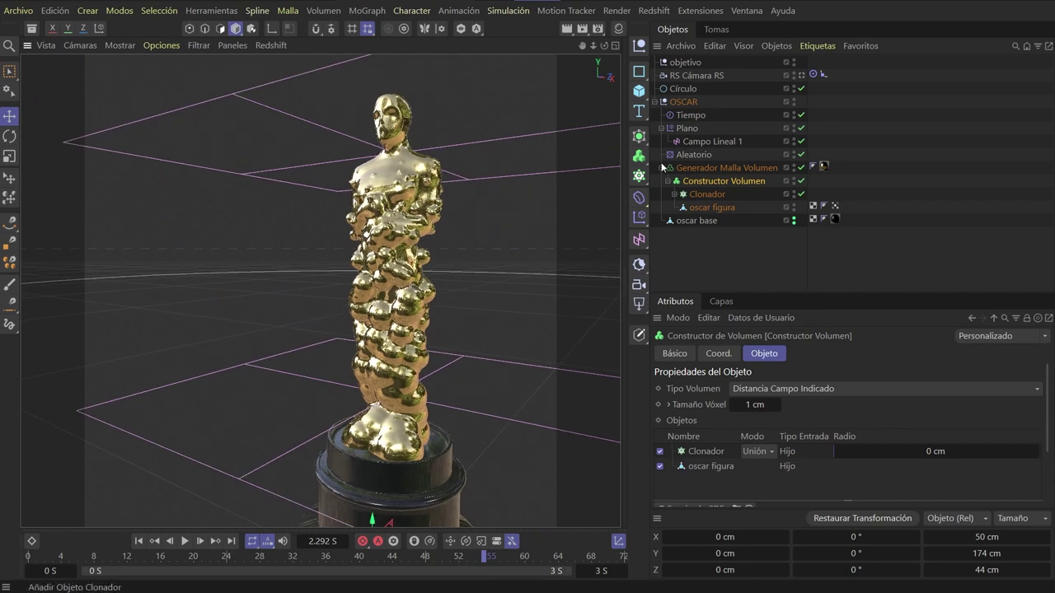
left_click(139, 540)
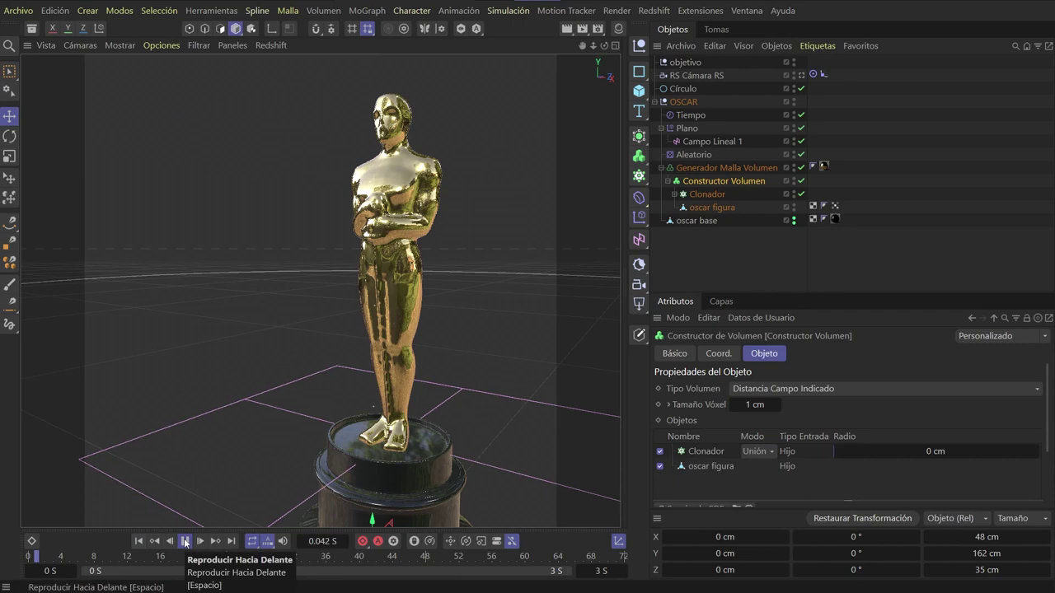
left_click(186, 541)
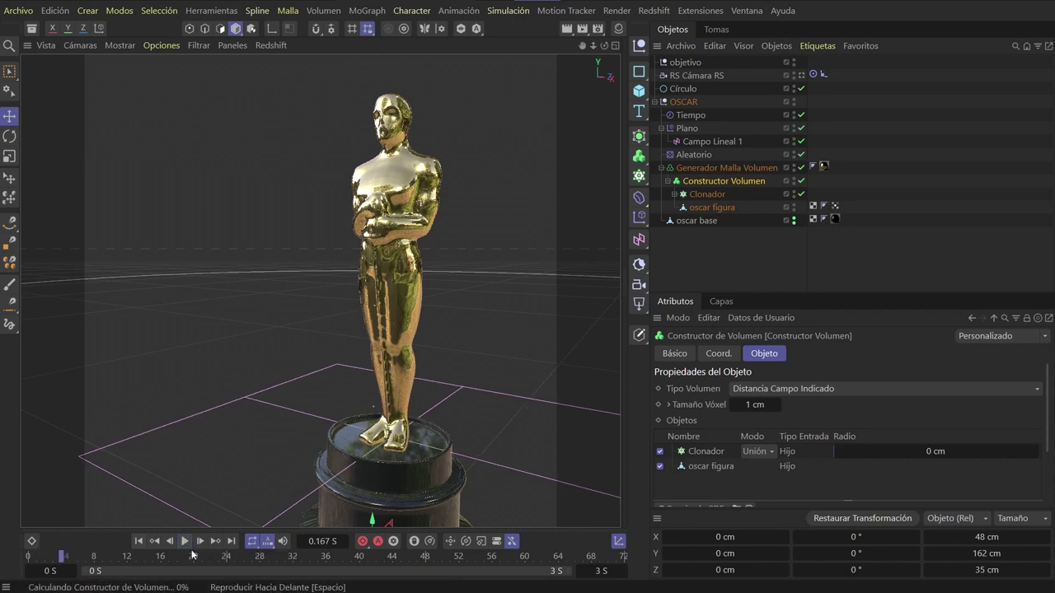
left_click(189, 557)
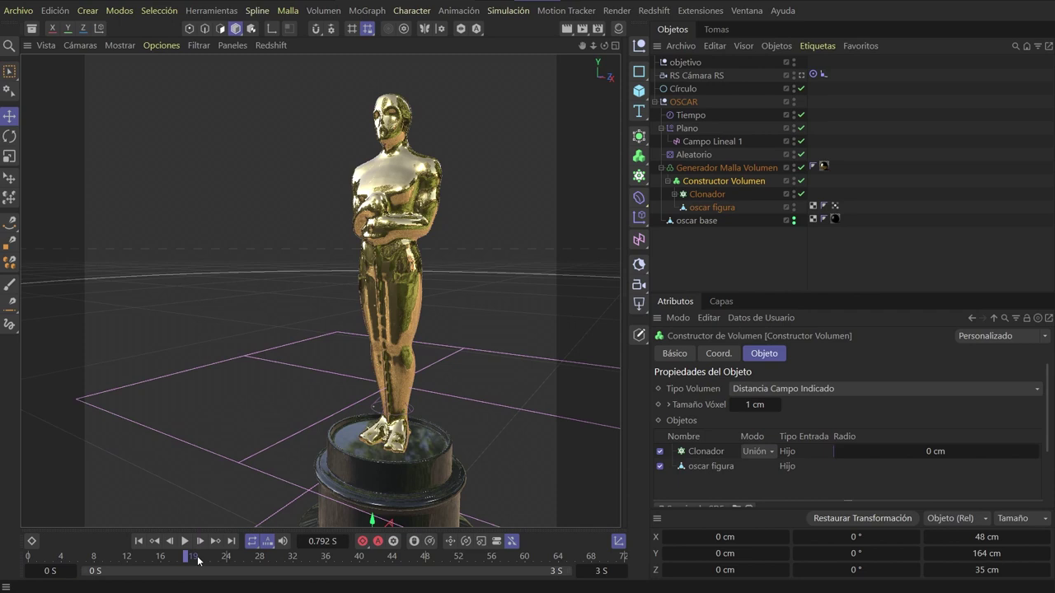
left_click(301, 558)
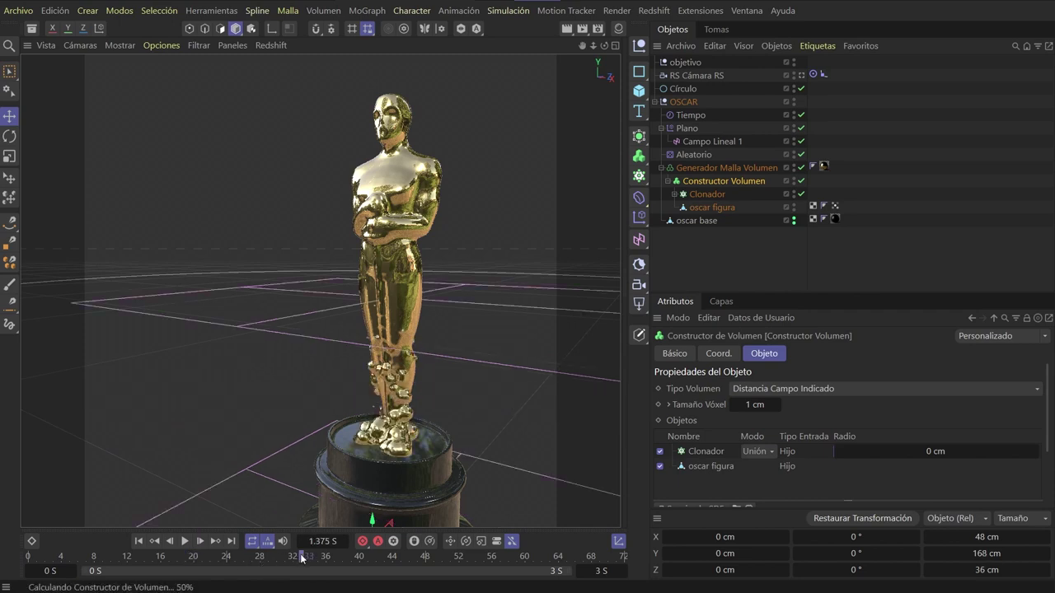
left_click(387, 557)
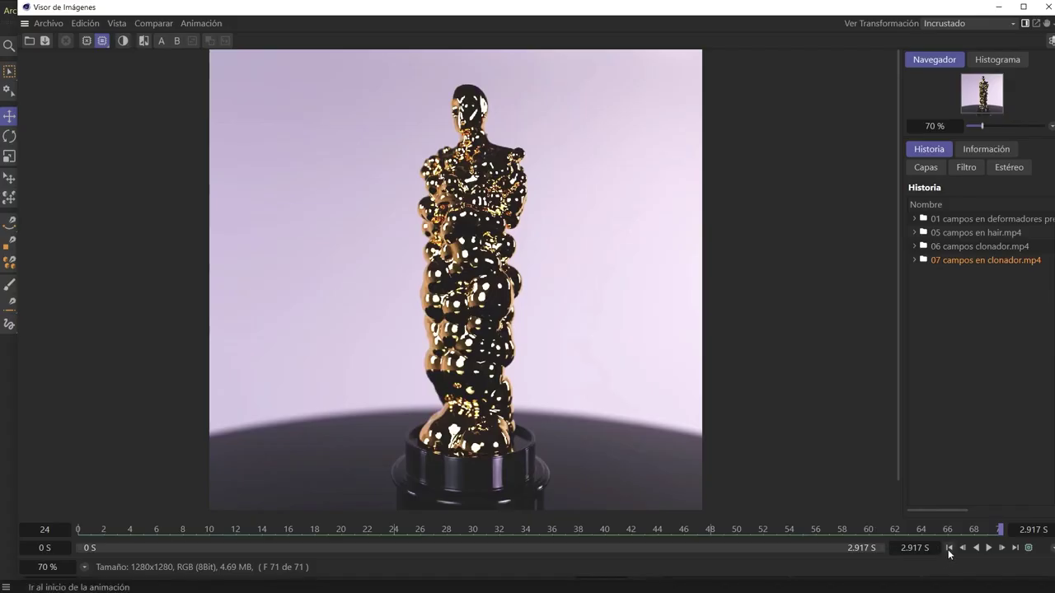
Play the rendered '07 campos en clonador.mp4' sequence from its first frame
left_click(948, 550)
left_click(989, 549)
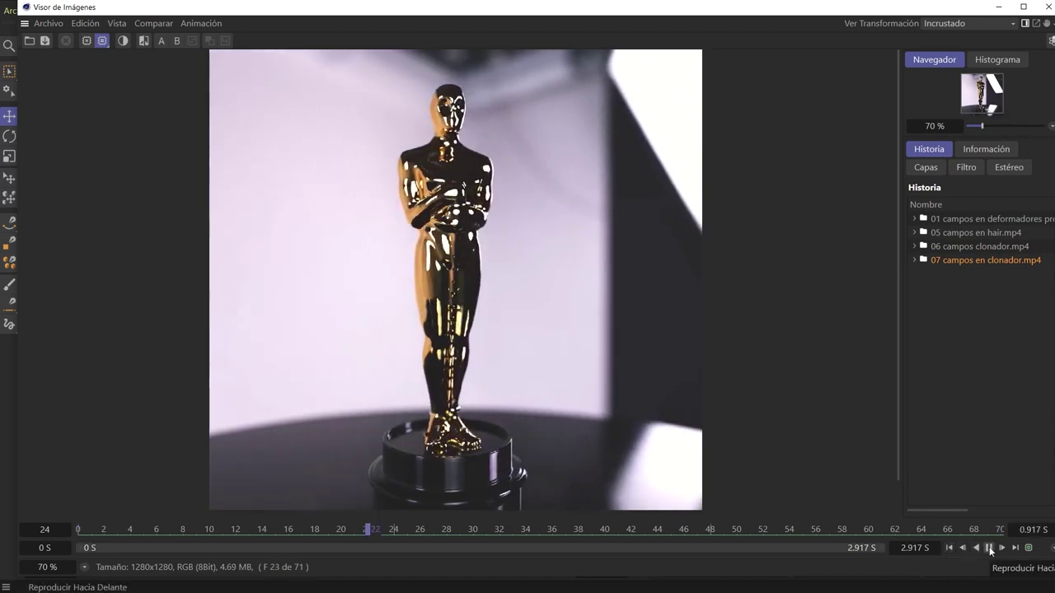